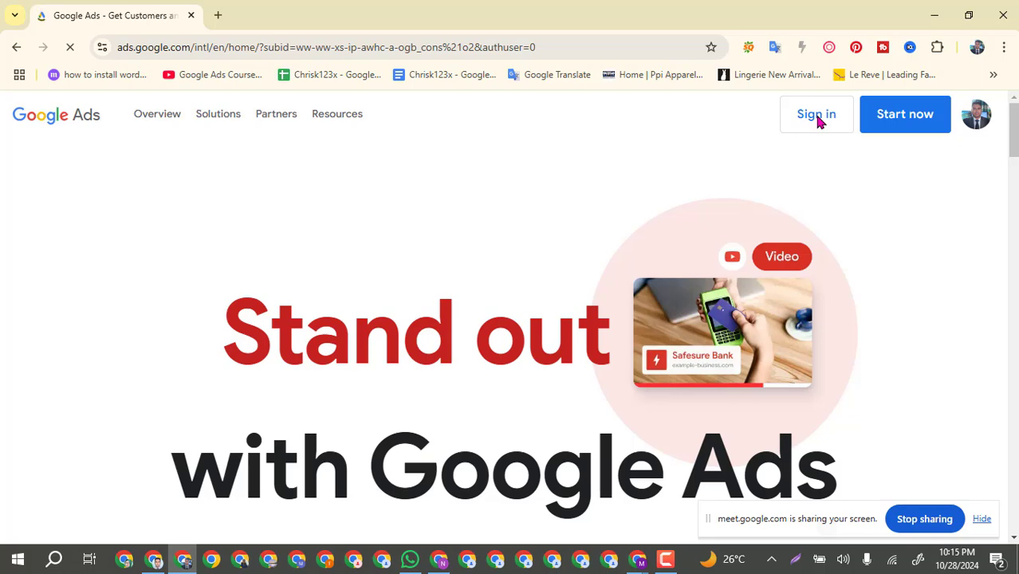
# Sign in to Google Ads, start a new campaign, and hide the notice about ads not running.
pyautogui.click(817, 118)
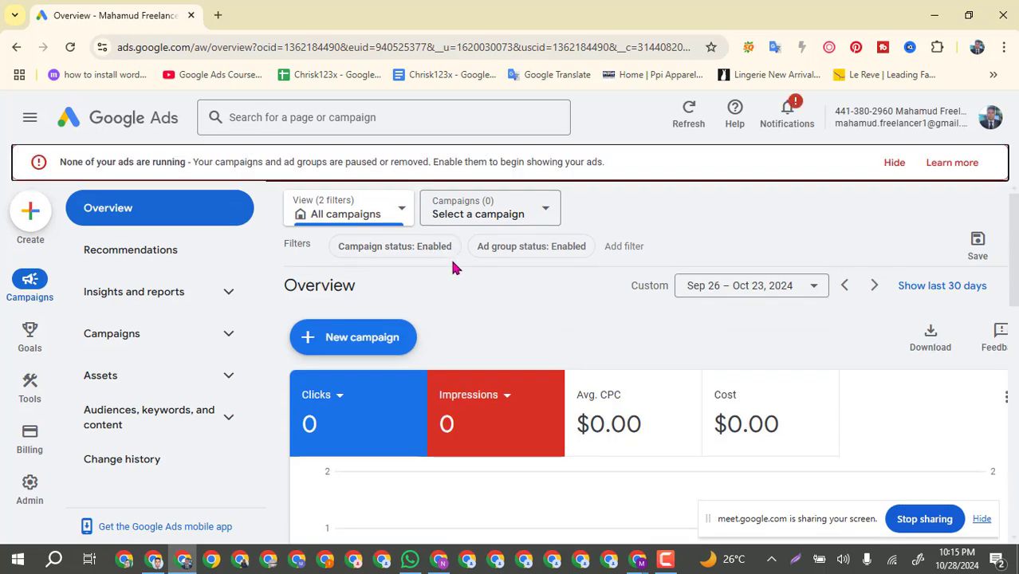
pyautogui.click(335, 339)
pyautogui.click(357, 349)
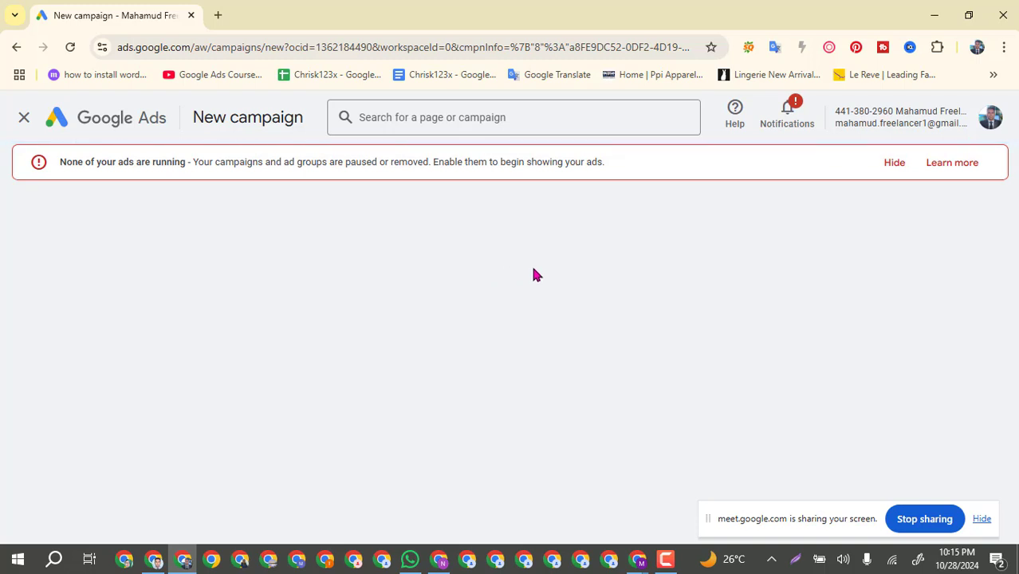
pyautogui.click(890, 165)
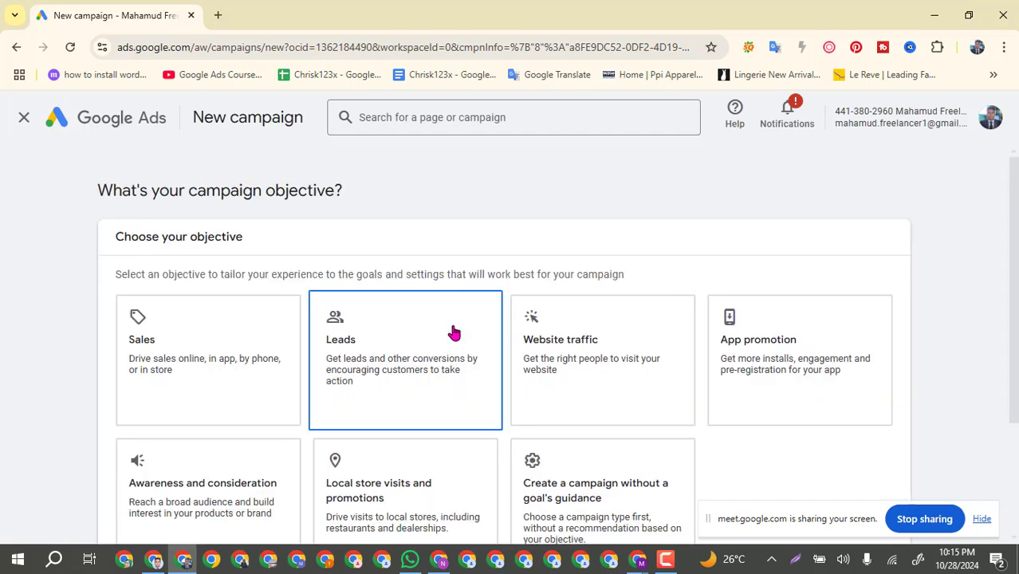
# Choose the Awareness and consideration objective and the Display campaign type.
pyautogui.scroll(-1, 453, 332)
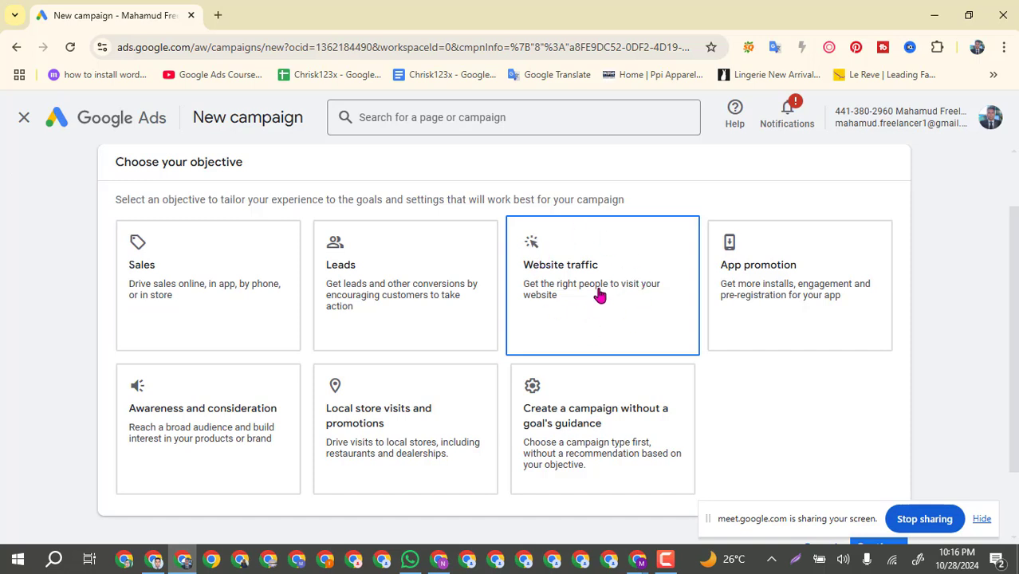
pyautogui.click(217, 443)
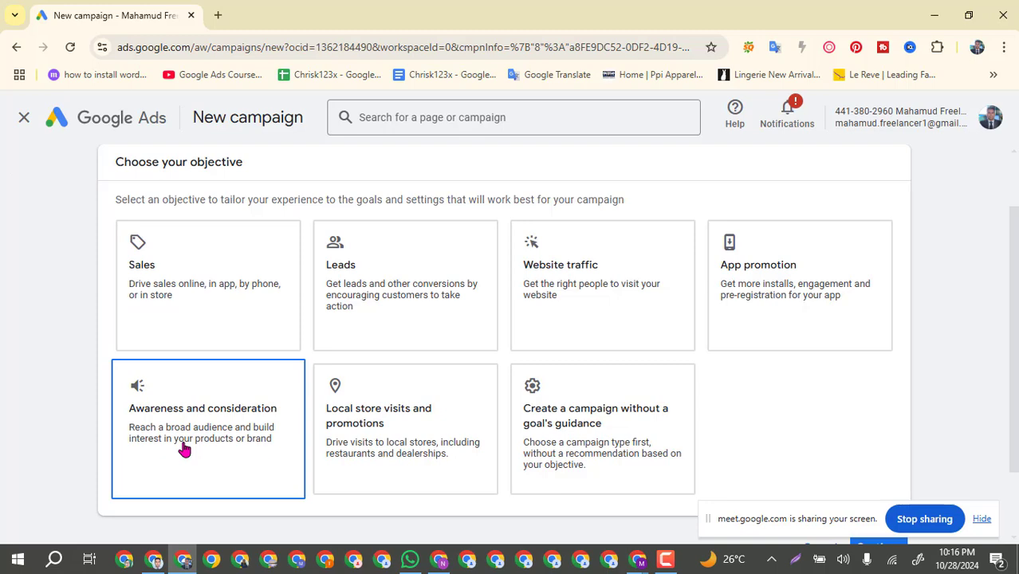
pyautogui.scroll(-2, 184, 450)
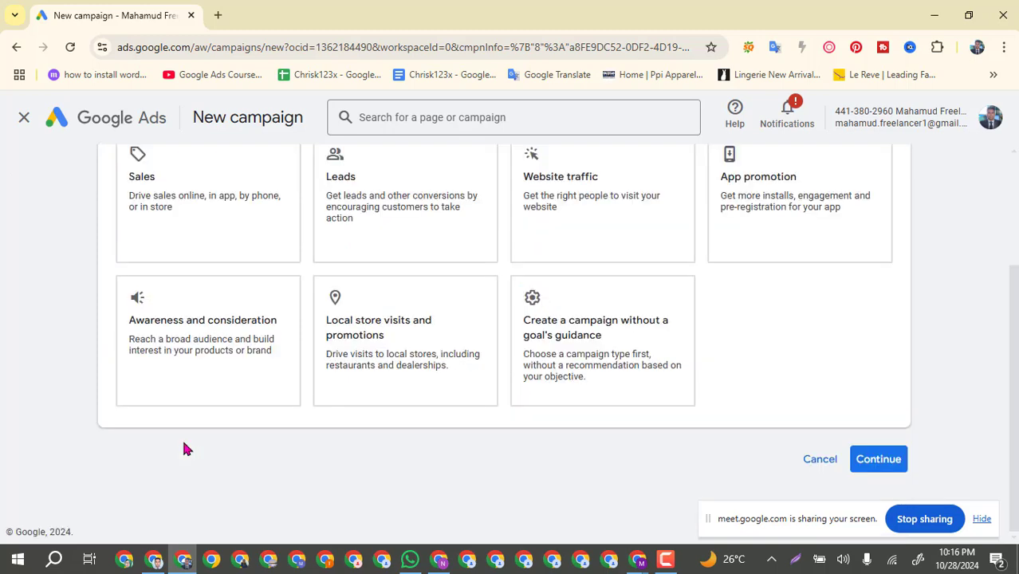
pyautogui.scroll(1, 185, 450)
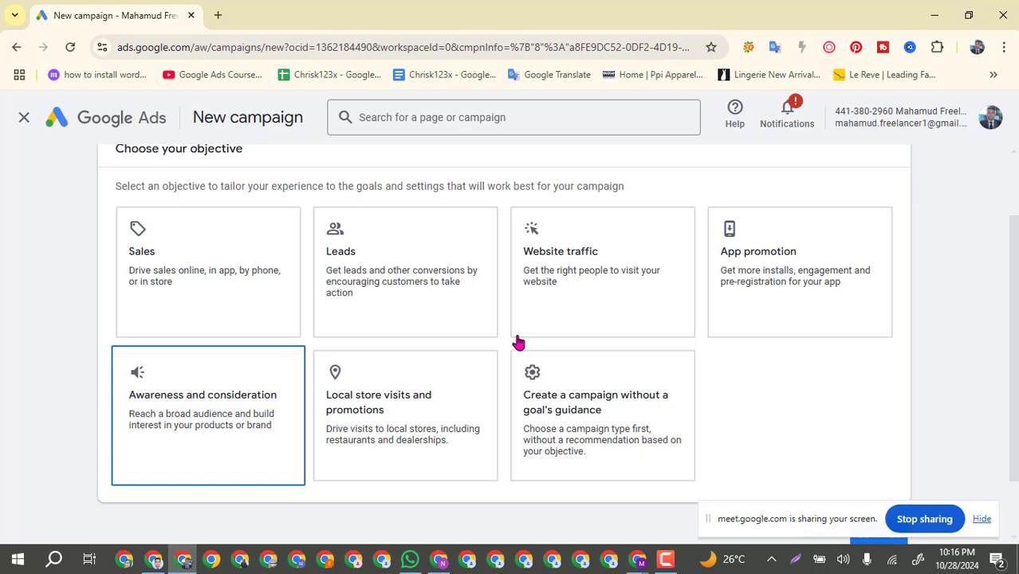
pyautogui.click(600, 253)
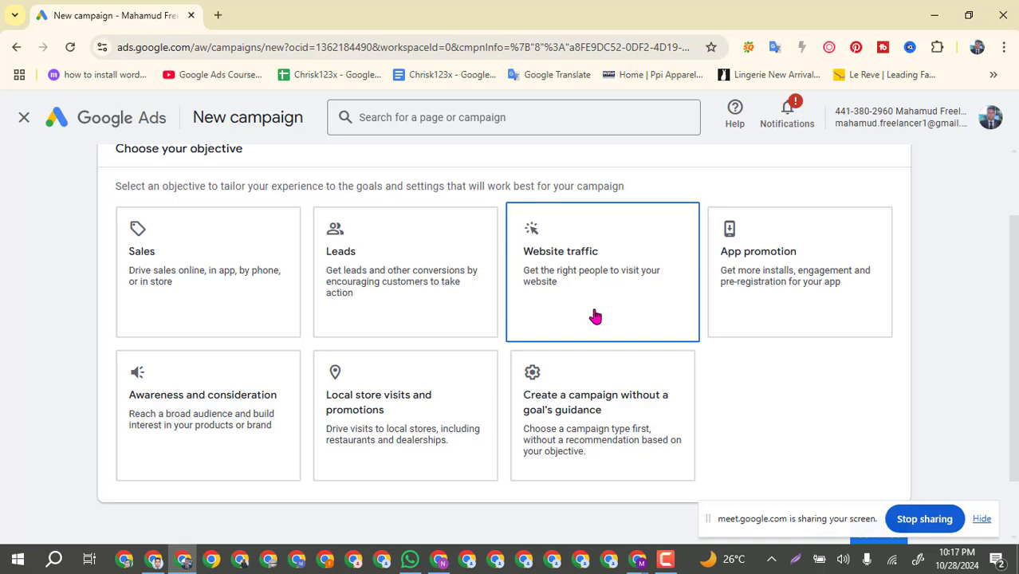
pyautogui.click(192, 428)
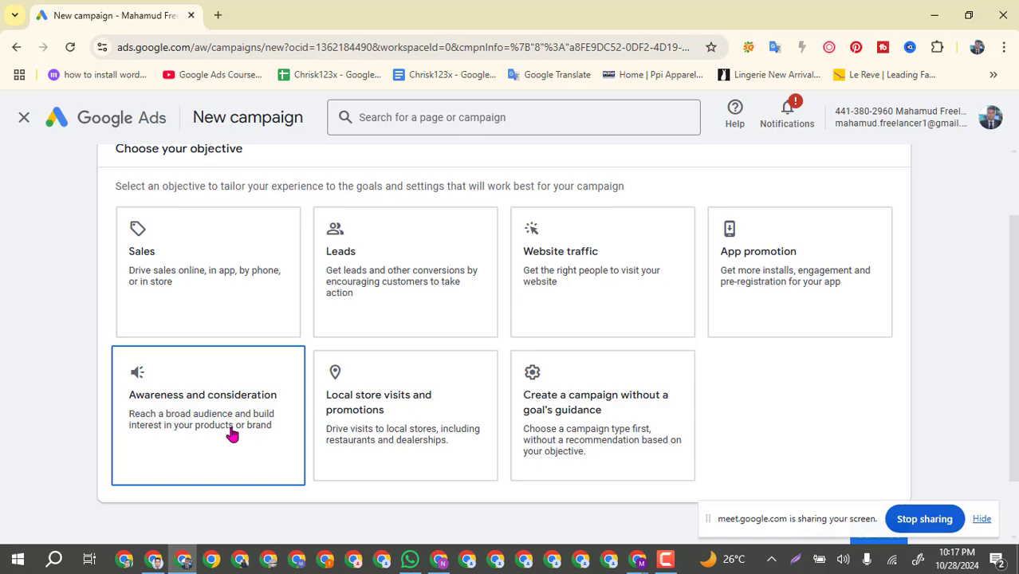
pyautogui.click(213, 425)
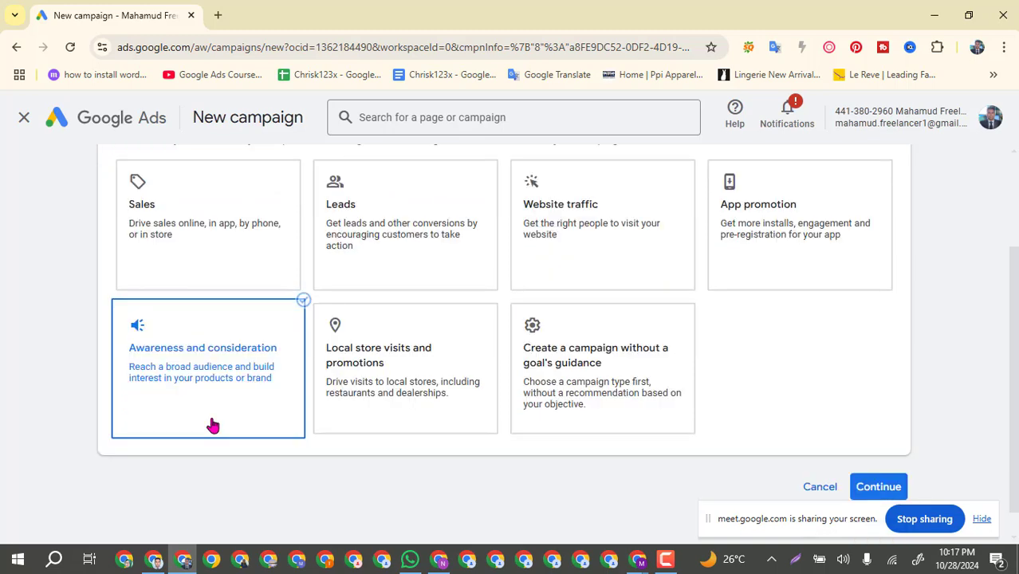
pyautogui.scroll(-2, 517, 443)
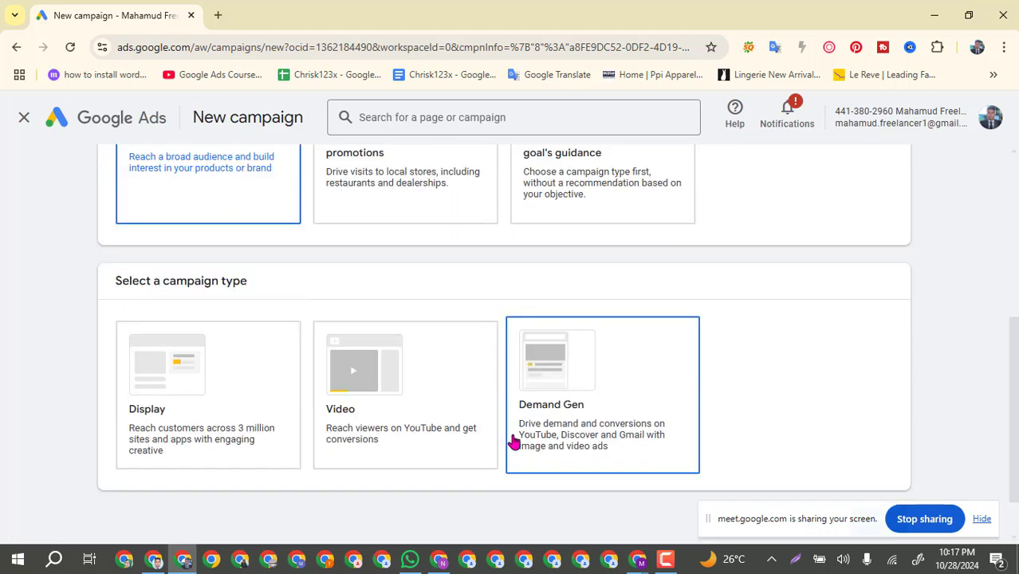
pyautogui.click(204, 412)
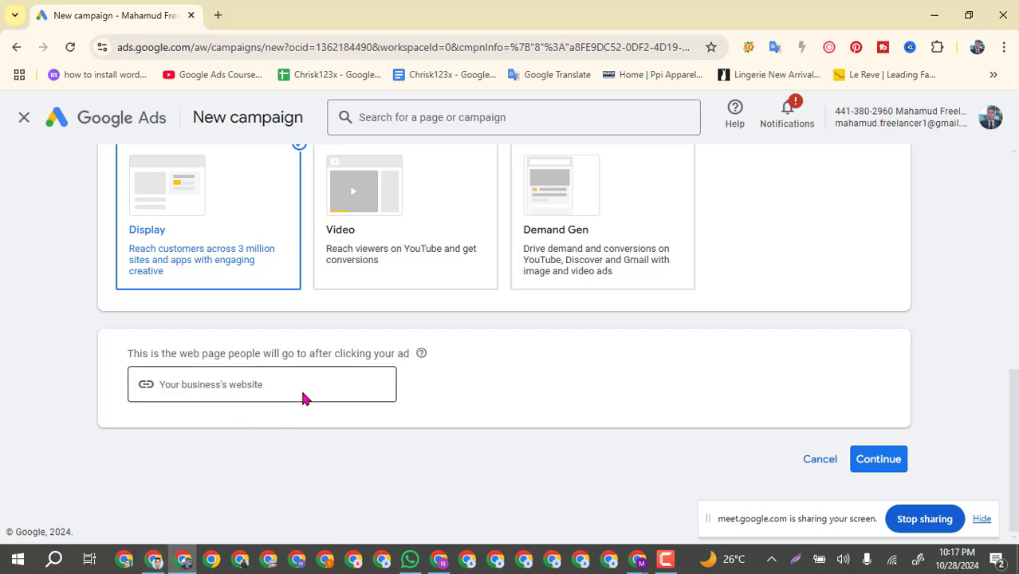
# Switch to the other Chrome window, replace the Canva page with a new tab, and copy the YouTube channel's address.
pyautogui.click(155, 560)
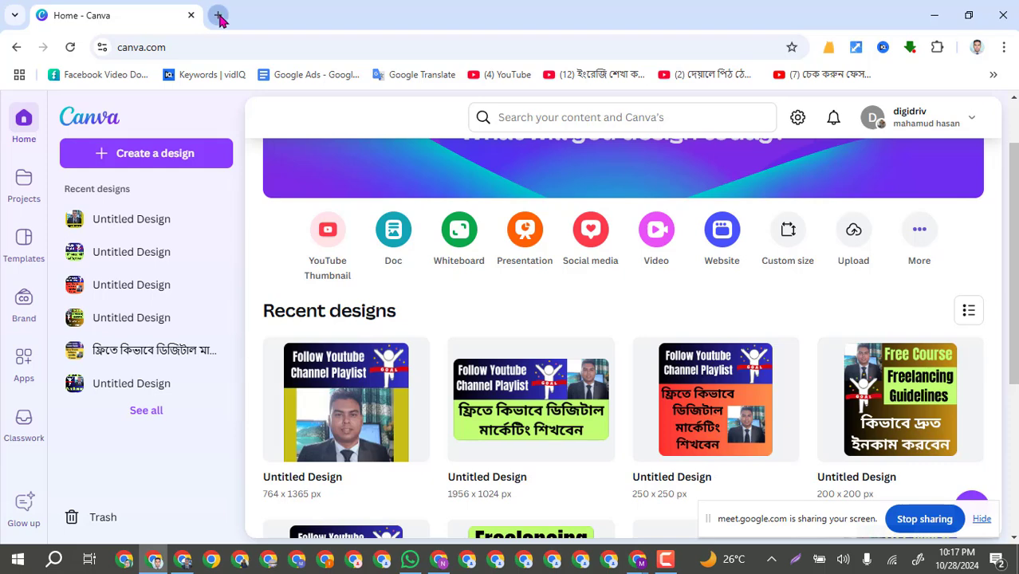
pyautogui.click(218, 15)
pyautogui.click(191, 16)
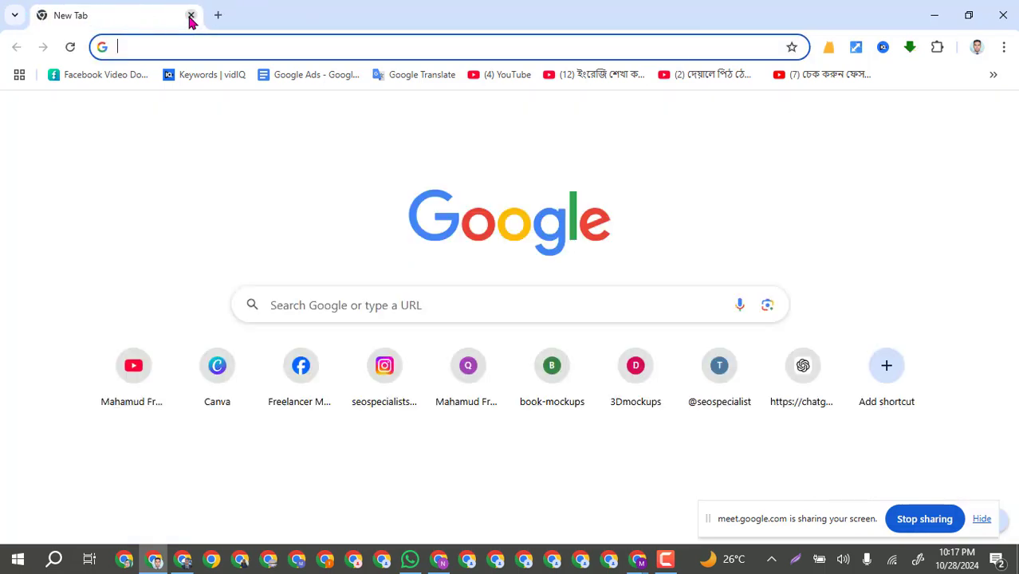
pyautogui.click(134, 383)
pyautogui.click(205, 47)
pyautogui.hotkey('ctrl', 'c')
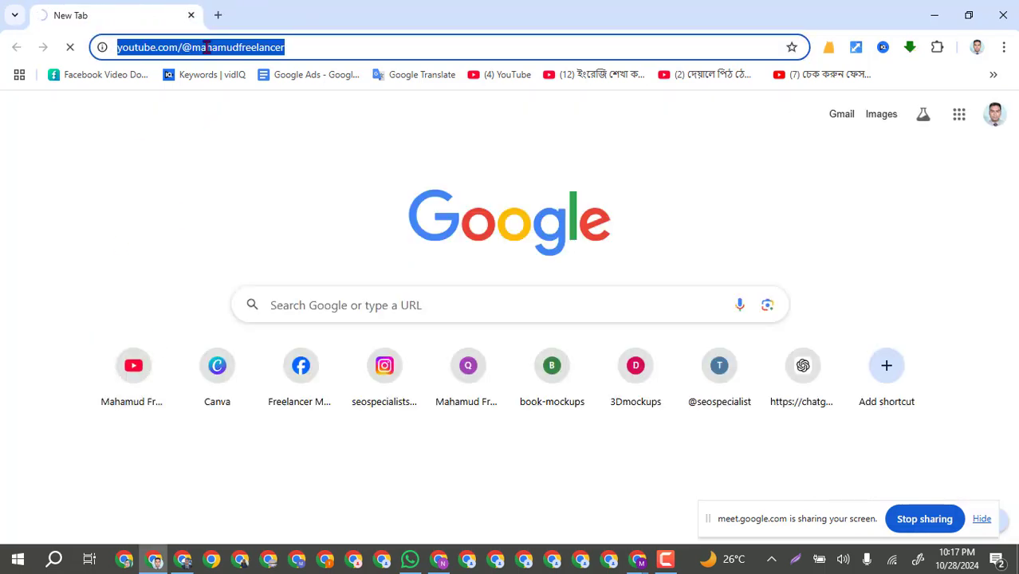
# Return to the Google Ads window, enter the copied YouTube channel address as the business's website, and continue.
pyautogui.click(183, 559)
pyautogui.click(233, 387)
pyautogui.hotkey('ctrl', 'v')
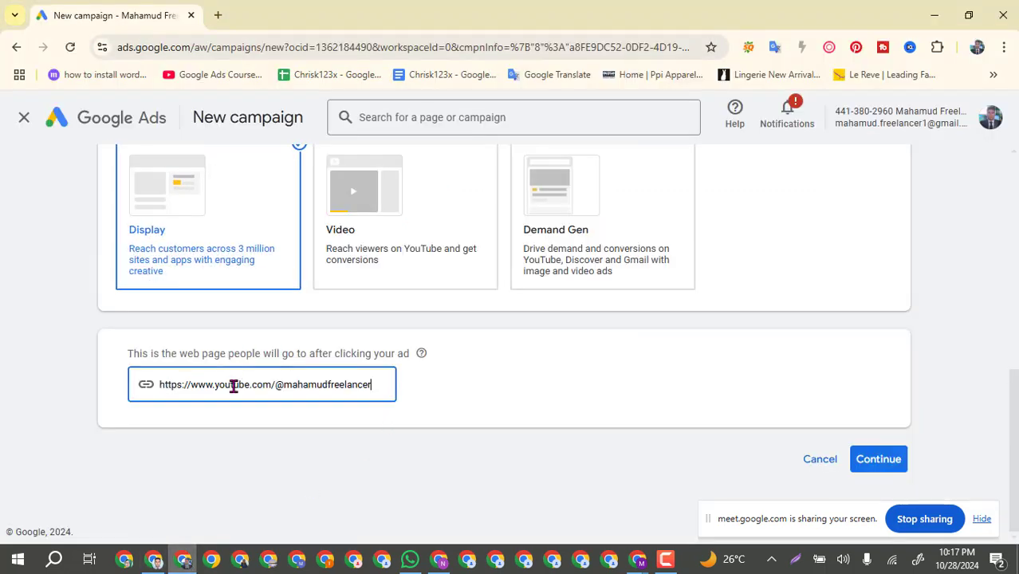
pyautogui.click(876, 464)
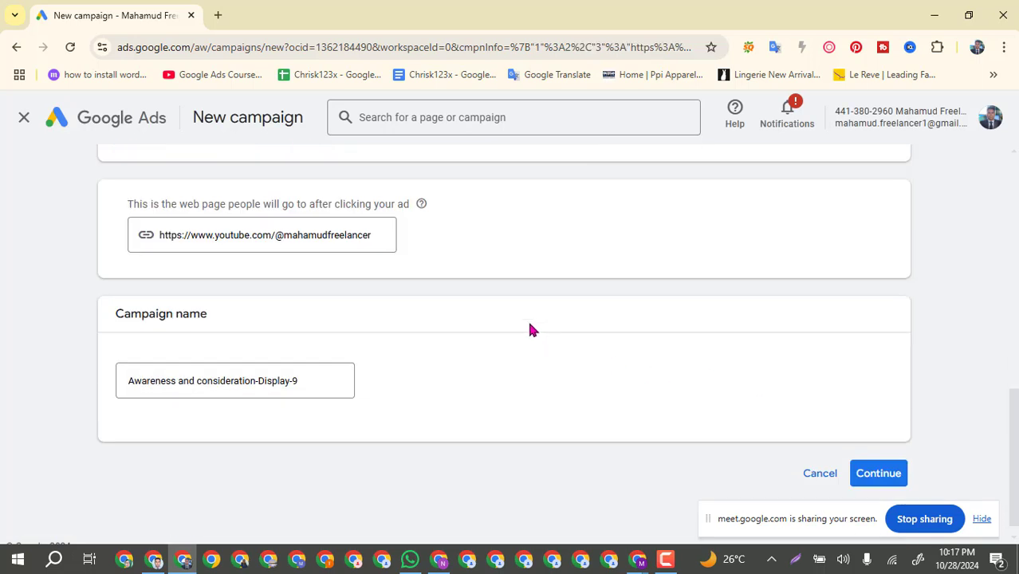
# Rename the campaign to "Digital marketing - Youtue" and continue to the campaign settings.
pyautogui.click(185, 388)
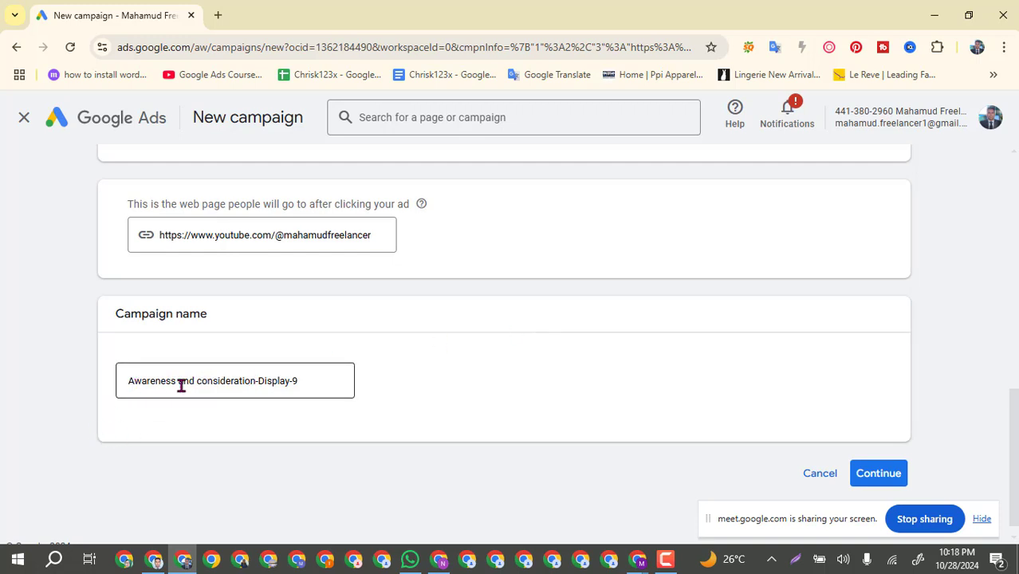
pyautogui.moveTo(314, 381); pyautogui.dragTo(114, 382)
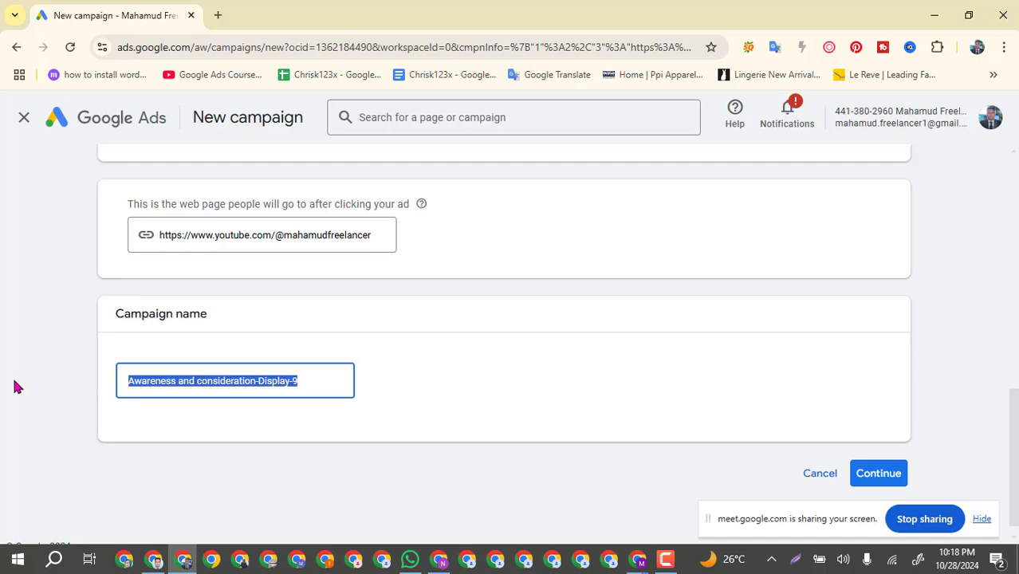
pyautogui.write('D')
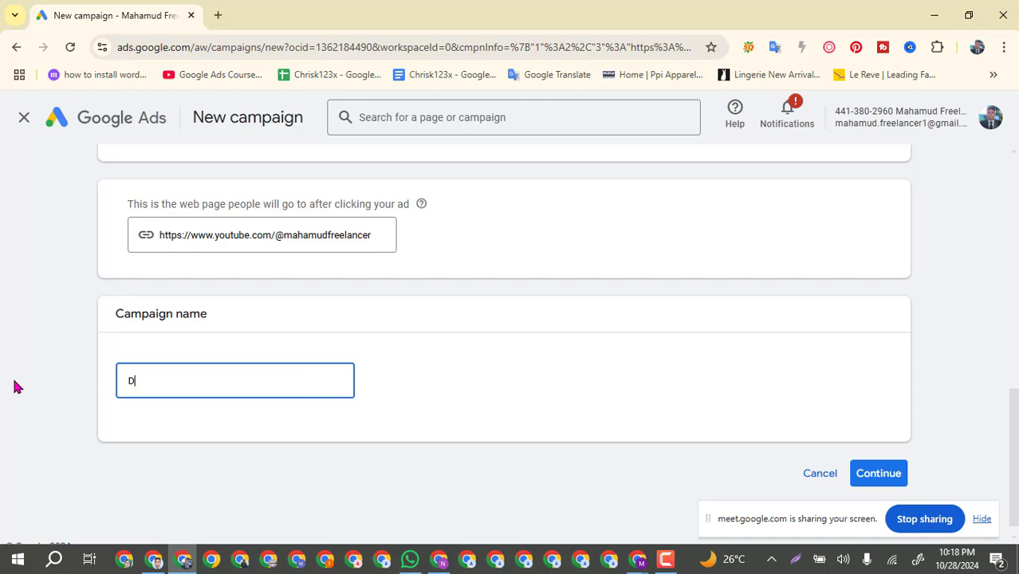
pyautogui.write('igital marketing')
pyautogui.write('- Yo')
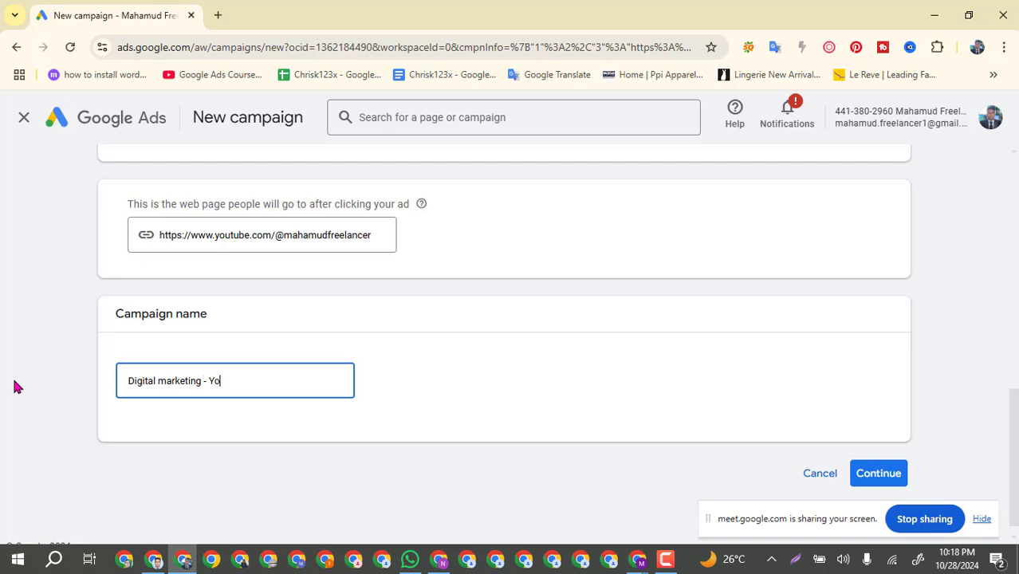
pyautogui.write('utue')
pyautogui.click(898, 485)
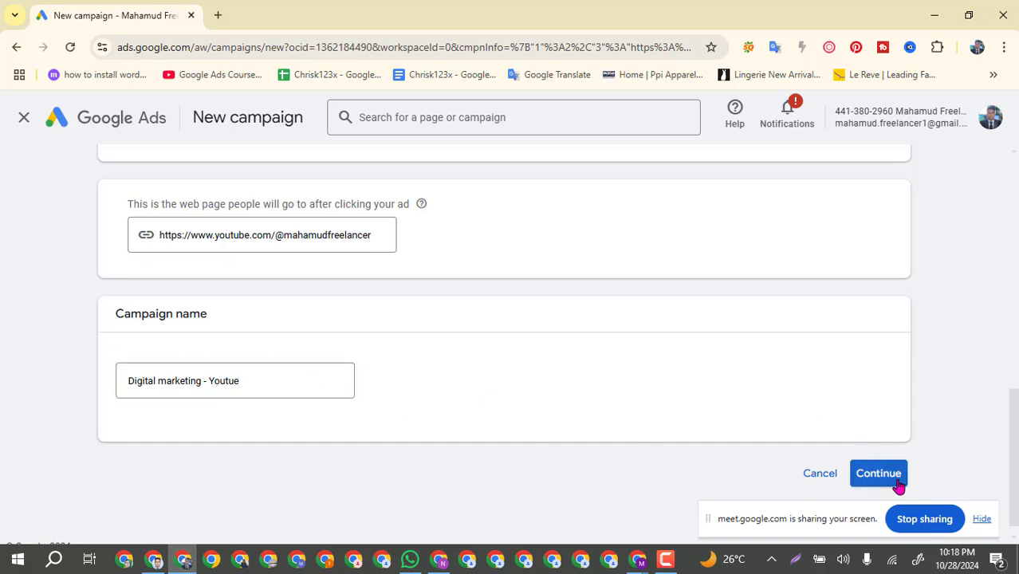
pyautogui.click(710, 477)
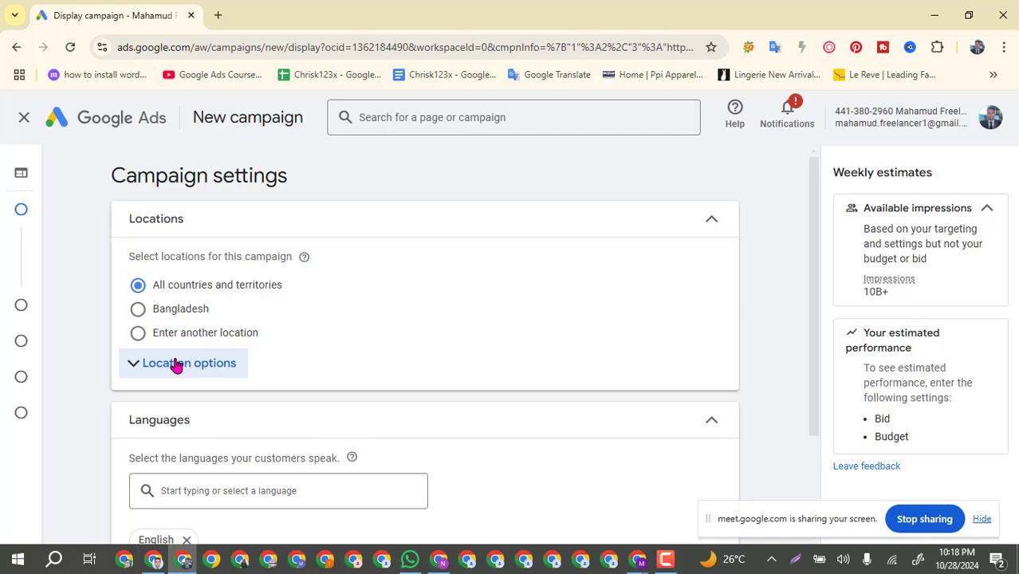
# Set the campaign location to Bangladesh and the start date to Nov 1, 2024.
pyautogui.click(139, 310)
pyautogui.scroll(-2, 373, 307)
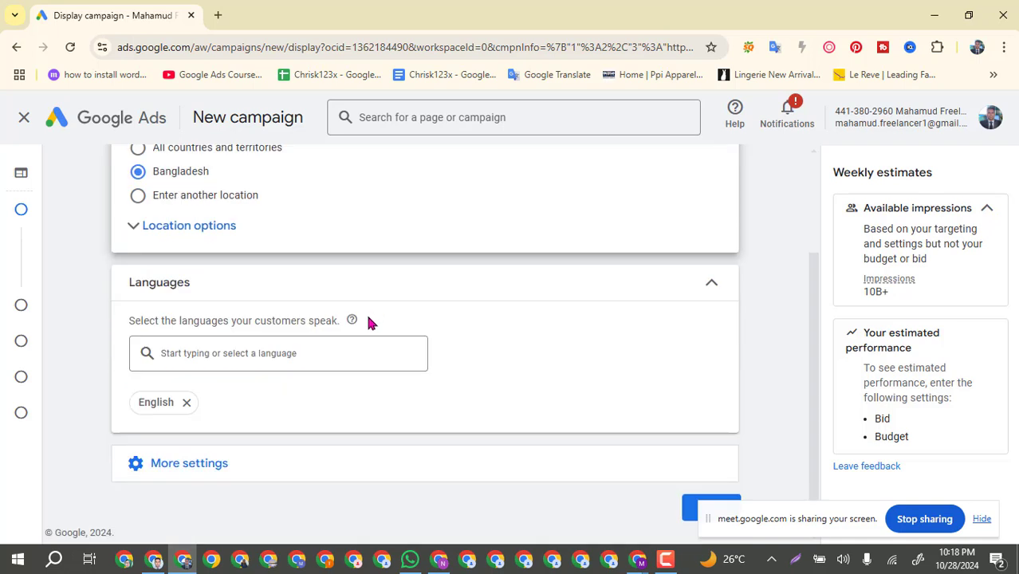
pyautogui.click(194, 465)
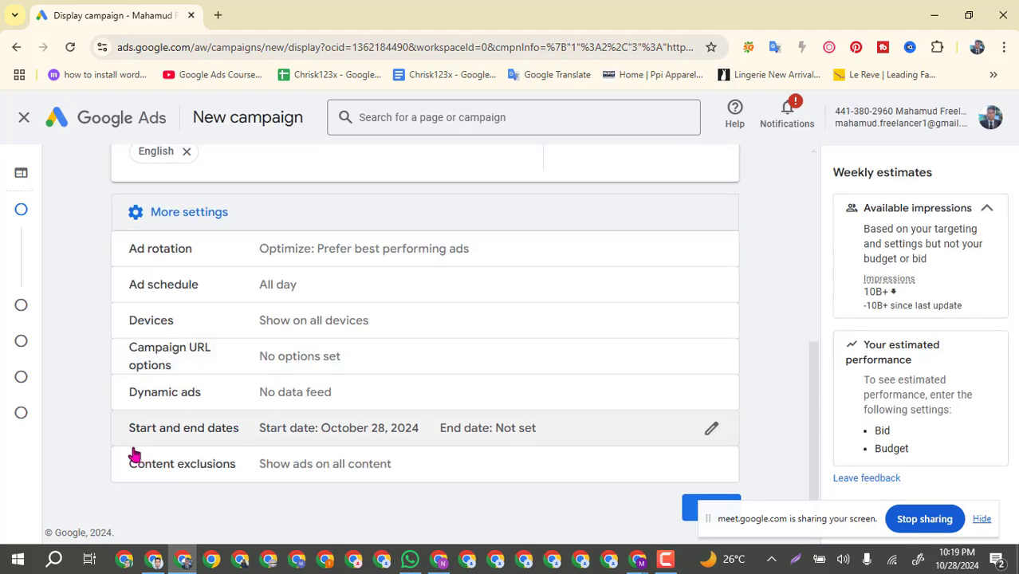
pyautogui.click(202, 439)
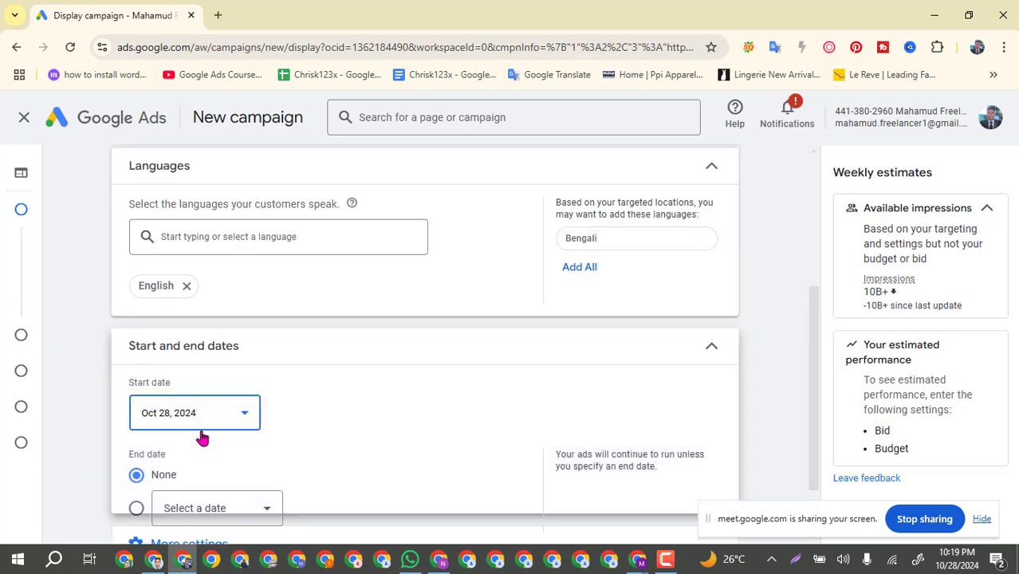
pyautogui.click(249, 421)
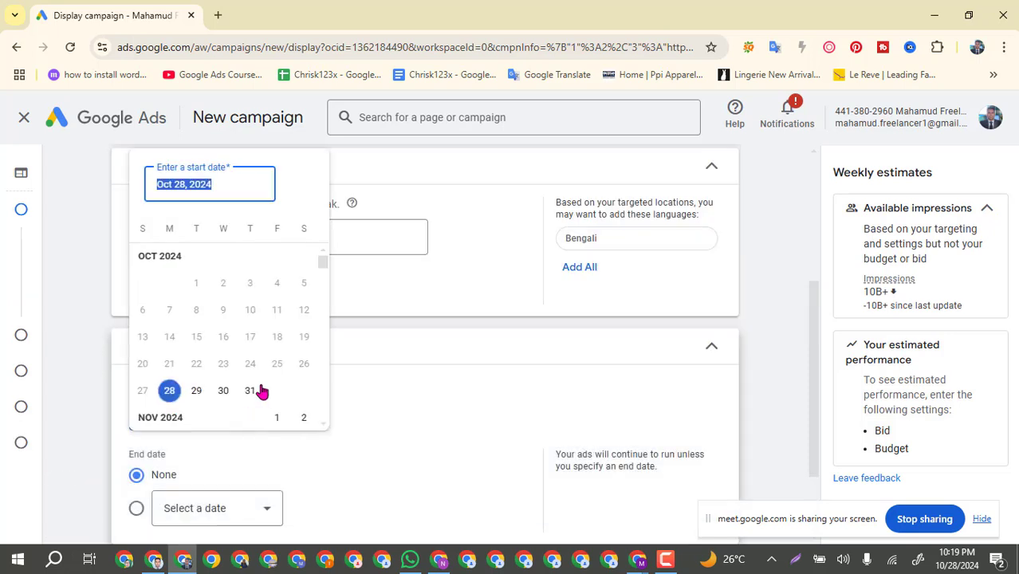
pyautogui.scroll(-1, 264, 389)
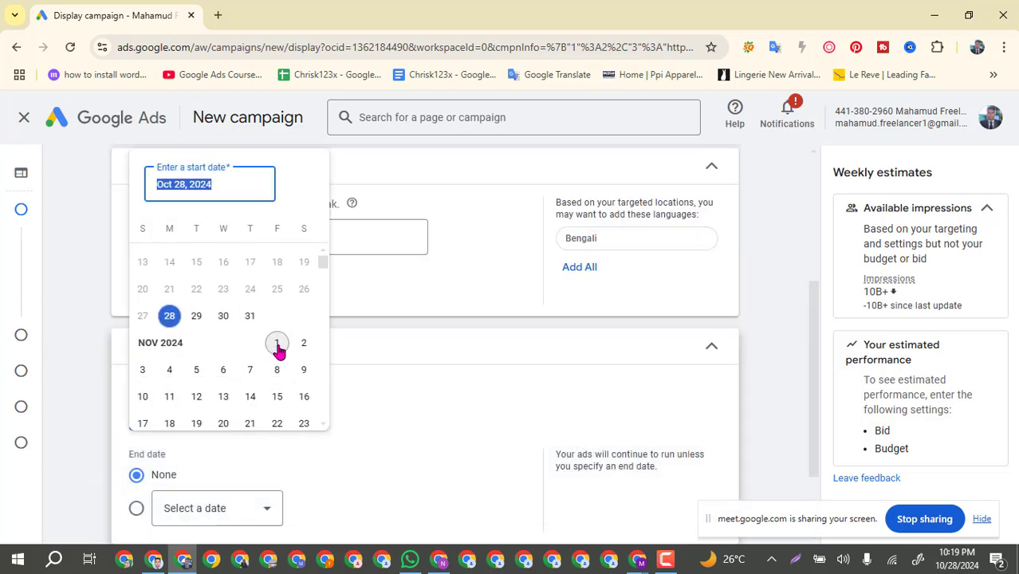
pyautogui.click(277, 343)
# Set the campaign's end date to Nov 15, 2024.
pyautogui.scroll(-1, 274, 434)
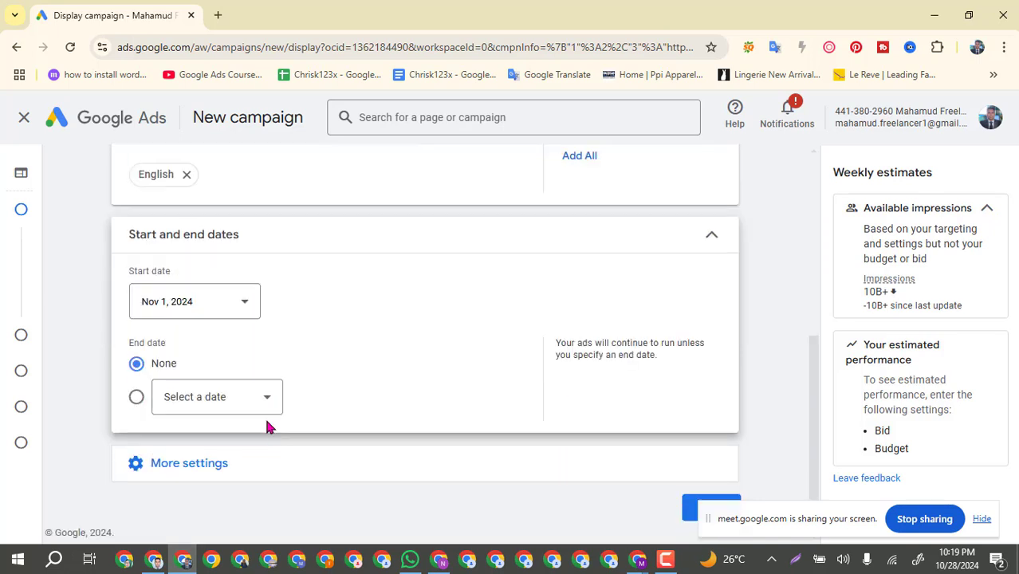
pyautogui.click(269, 403)
pyautogui.scroll(-2, 285, 372)
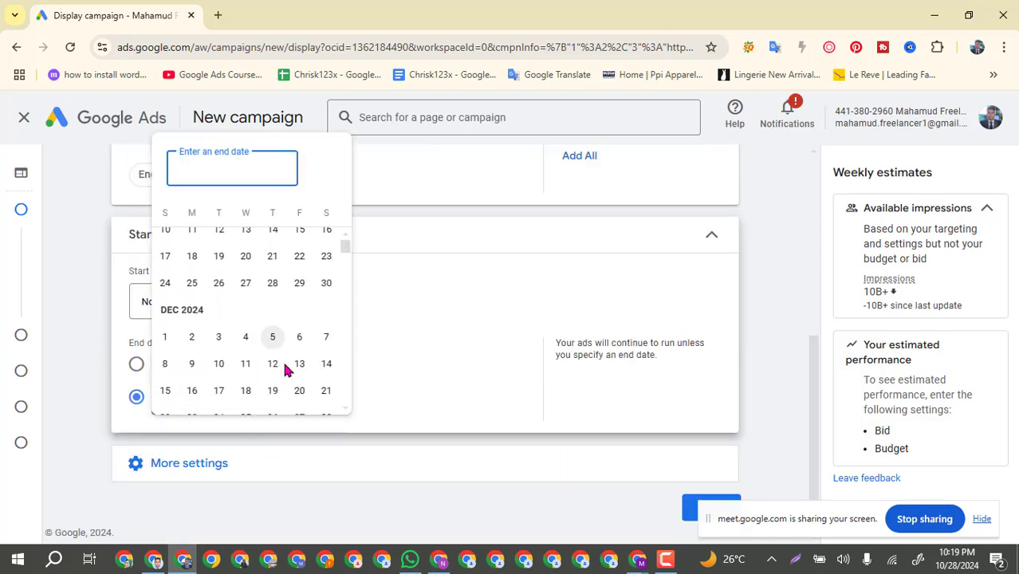
pyautogui.scroll(2, 285, 369)
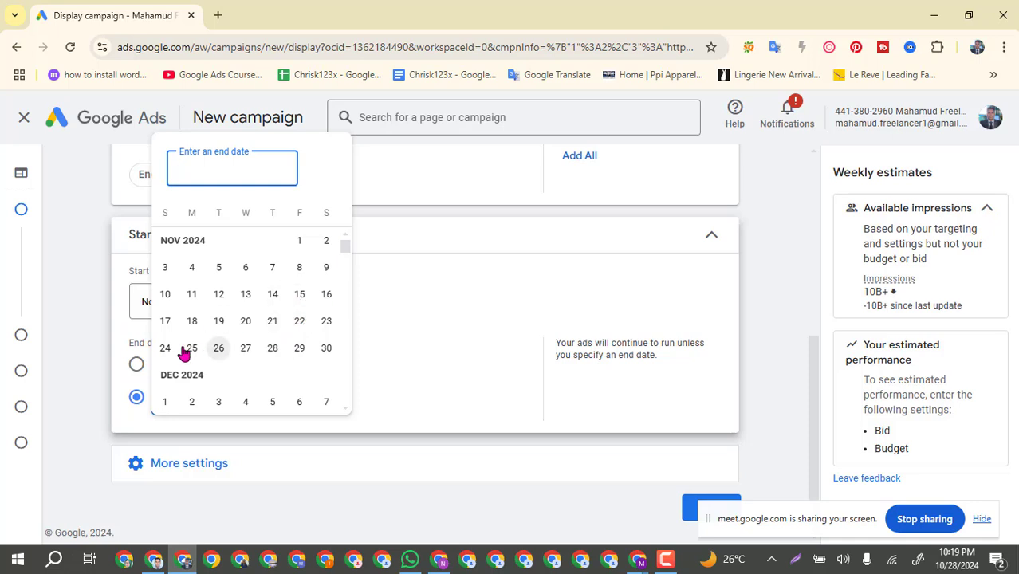
pyautogui.click(299, 295)
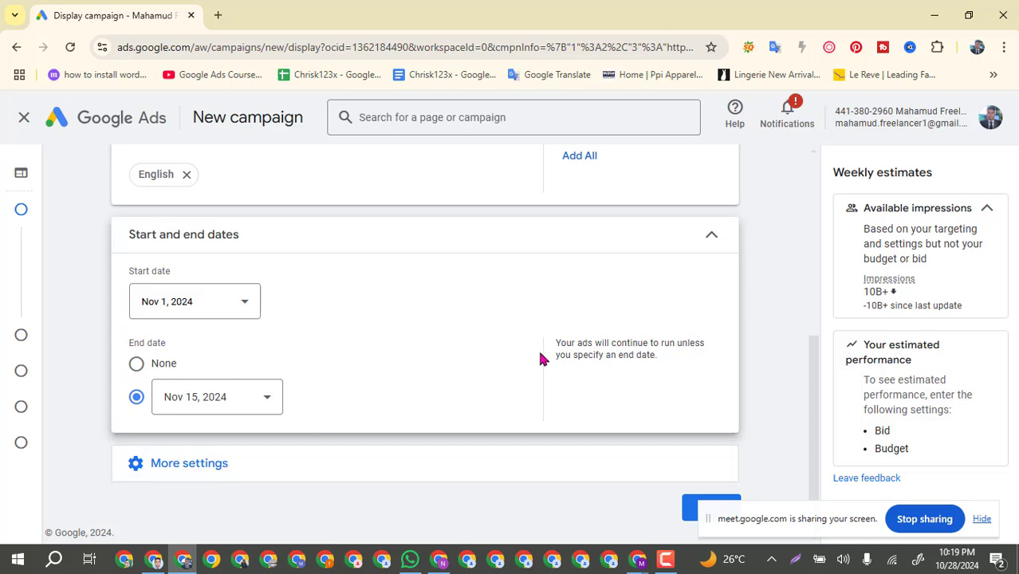
# Proceed to the budget and bidding settings and set the average daily budget to $50.
pyautogui.moveTo(808, 525); pyautogui.dragTo(882, 528)
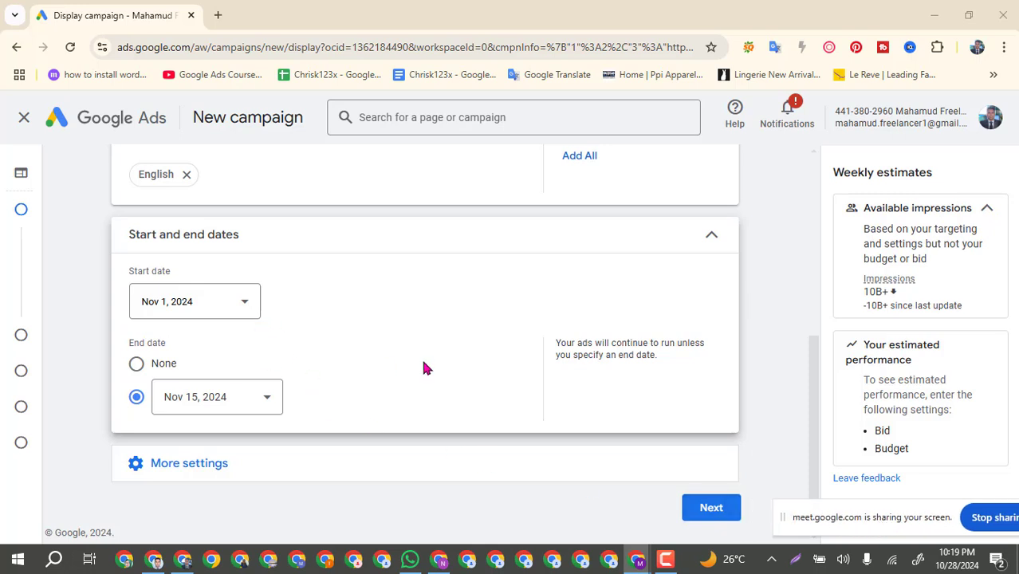
pyautogui.click(705, 517)
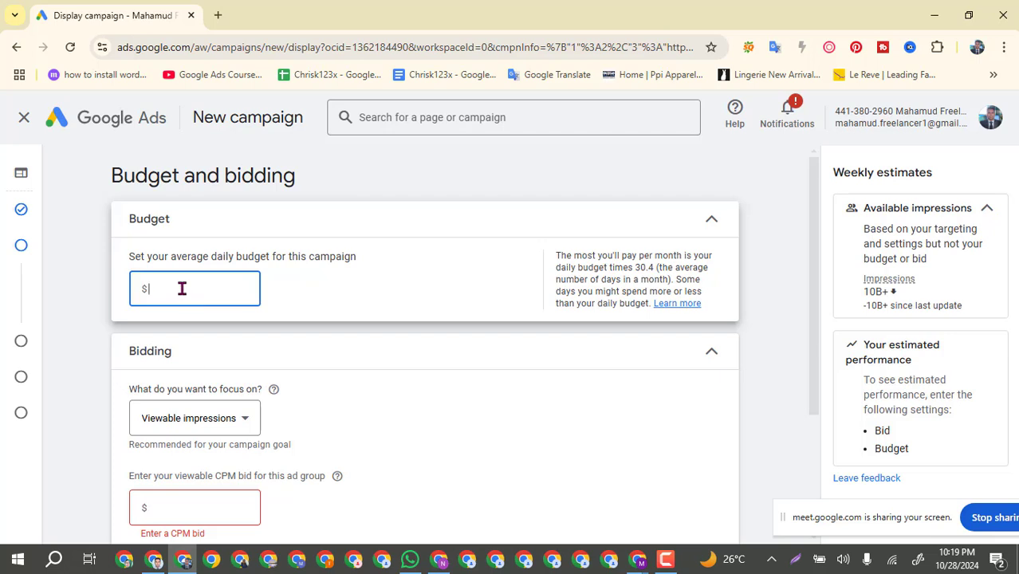
pyautogui.write('50')
pyautogui.scroll(-1, 348, 336)
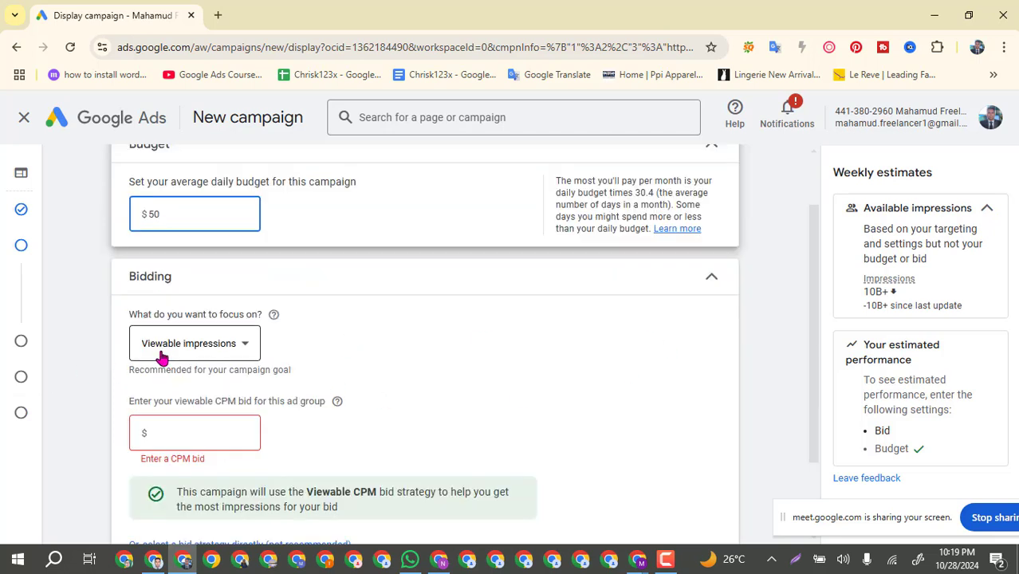
# Keep the bidding focus on viewable impressions with a viewable CPM bid of $0.10, and continue to targeting.
pyautogui.click(247, 349)
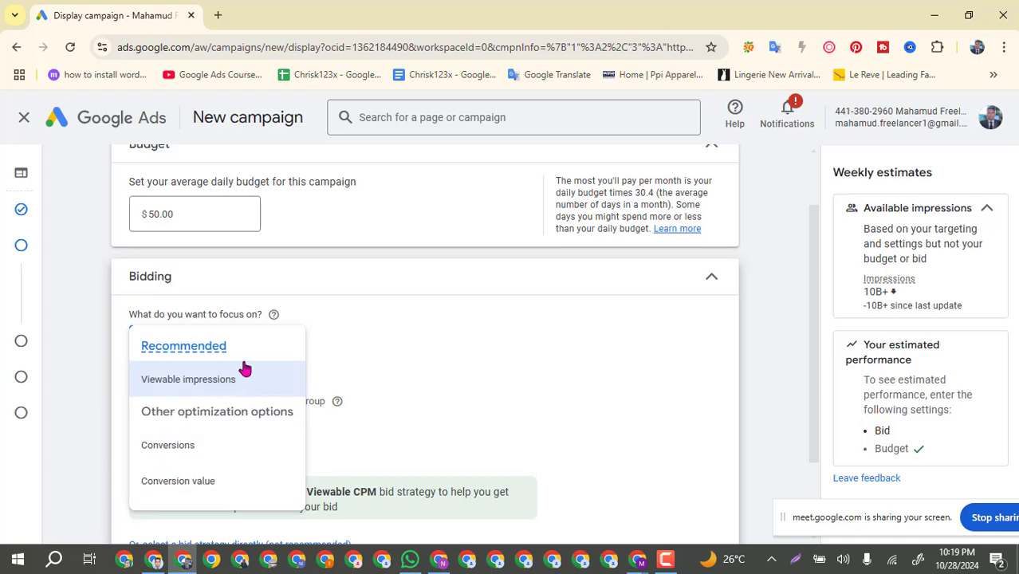
pyautogui.click(365, 327)
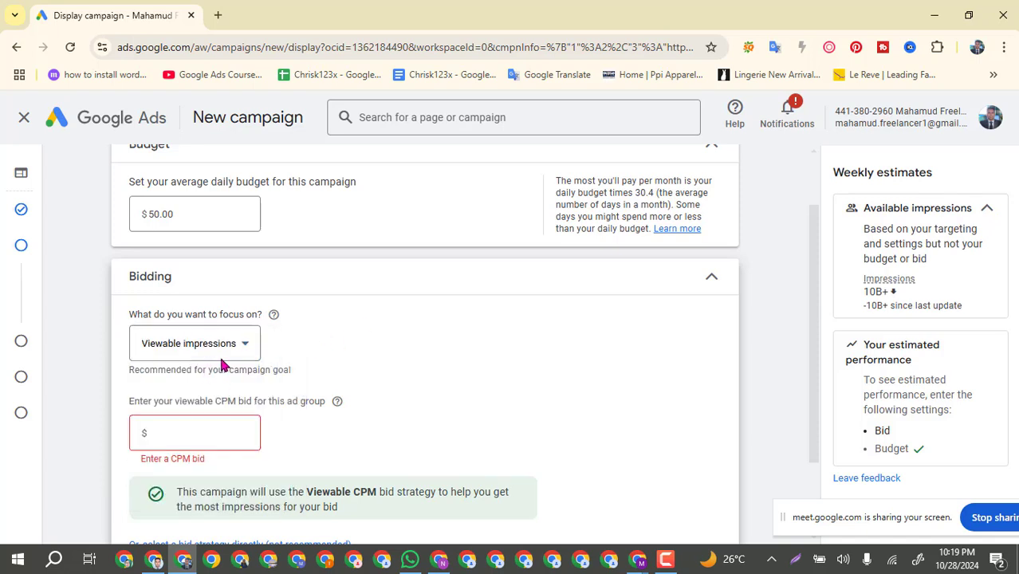
pyautogui.click(175, 431)
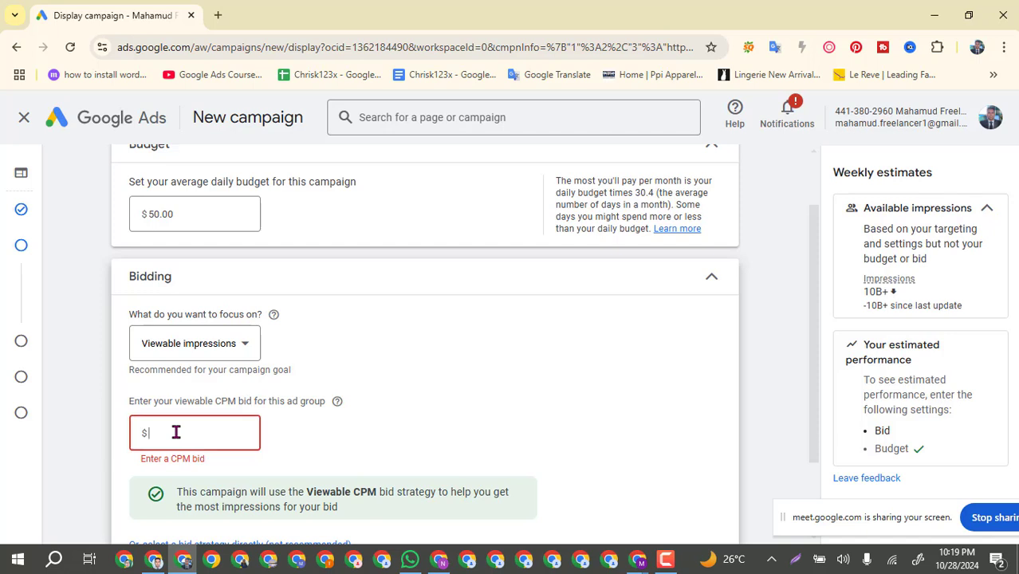
pyautogui.write('0.10')
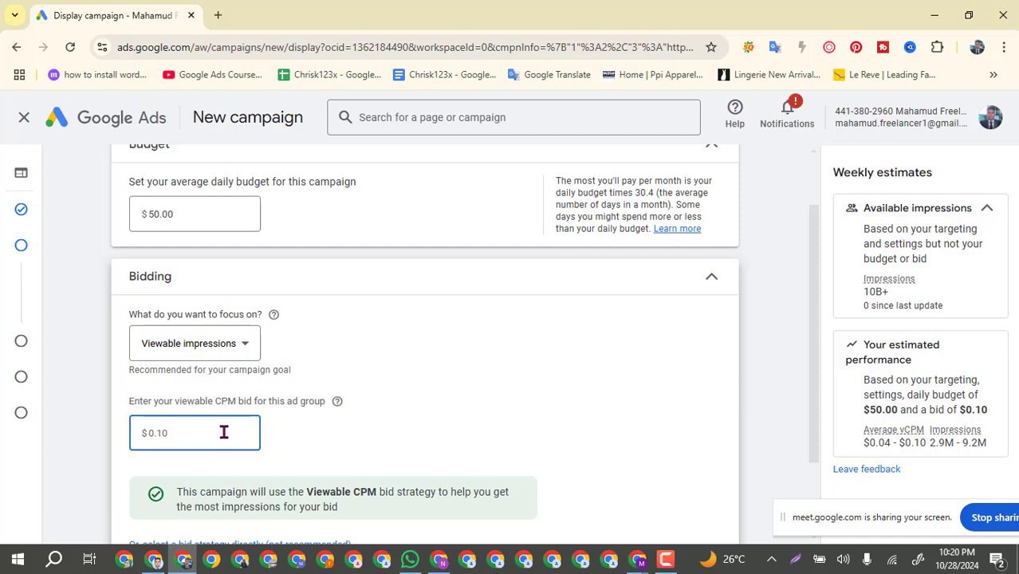
pyautogui.scroll(-1, 279, 445)
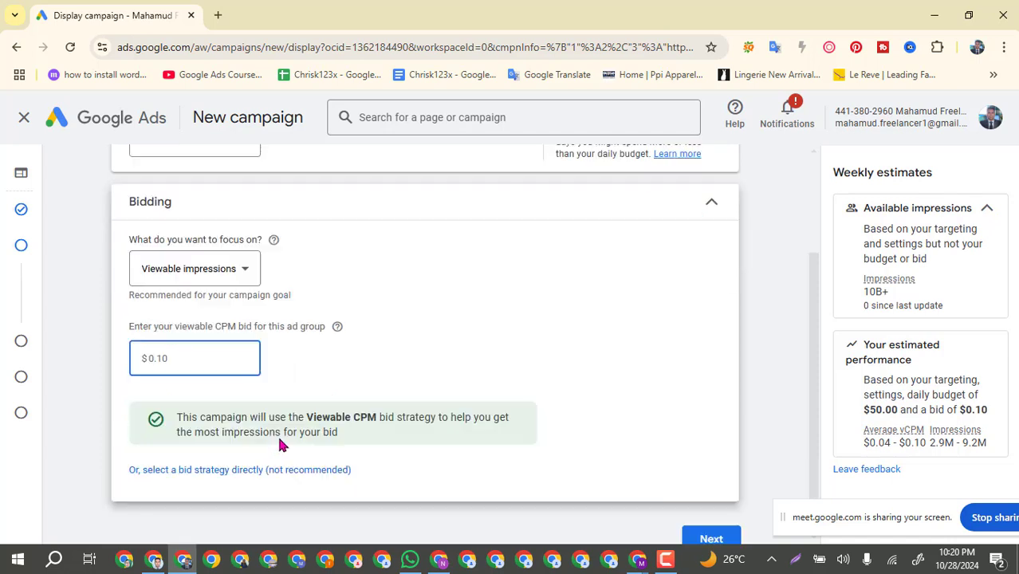
pyautogui.scroll(-1, 279, 443)
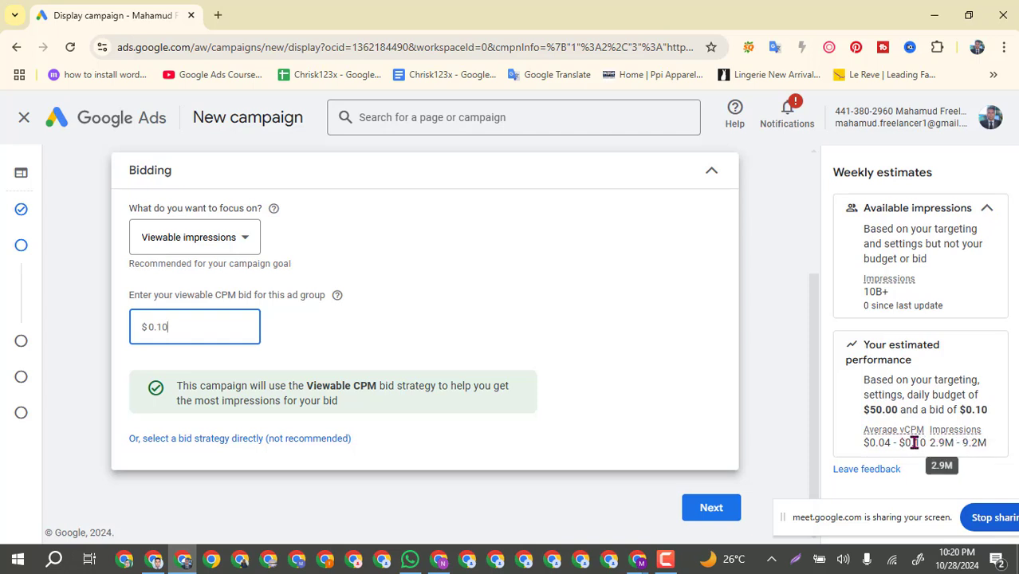
pyautogui.click(714, 510)
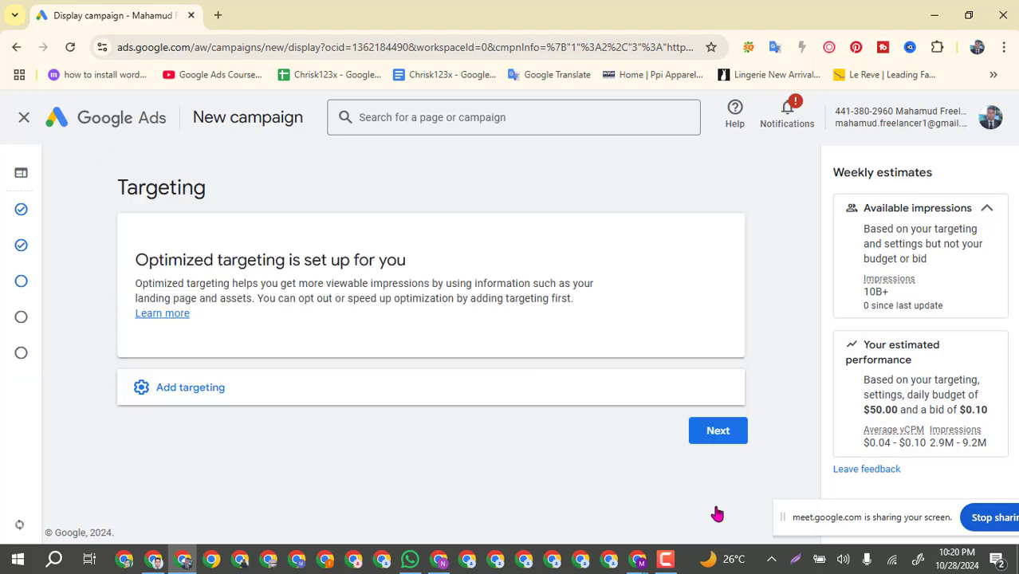
# Add demographic targeting to the campaign and exclude the Unknown gender group.
pyautogui.click(176, 395)
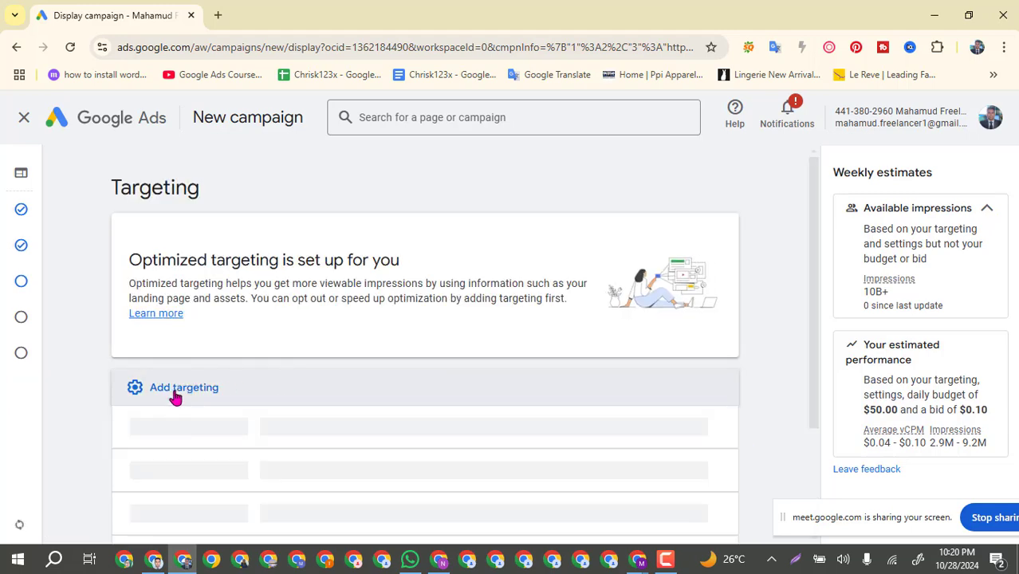
pyautogui.scroll(-2, 420, 375)
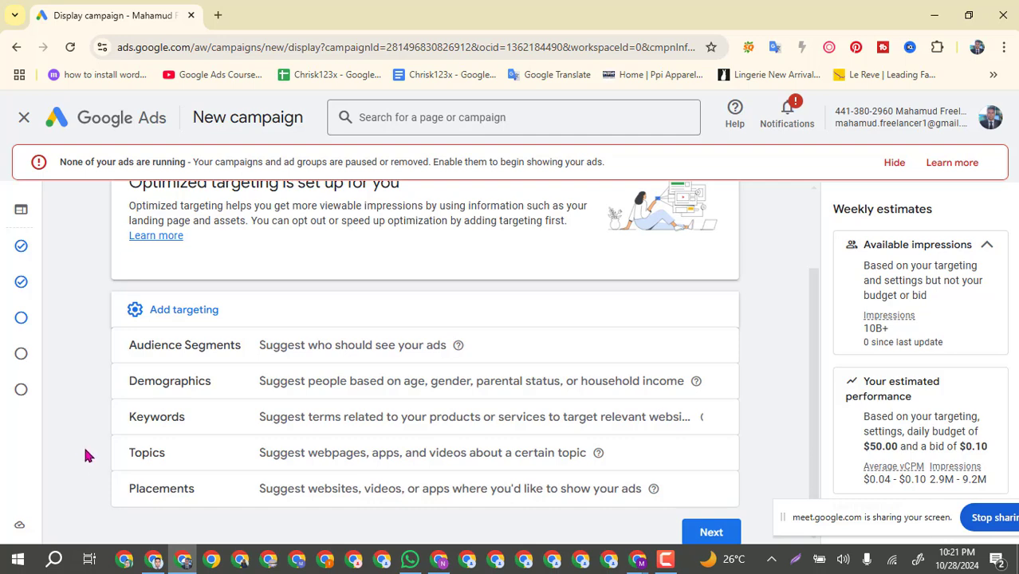
pyautogui.scroll(-1, 87, 456)
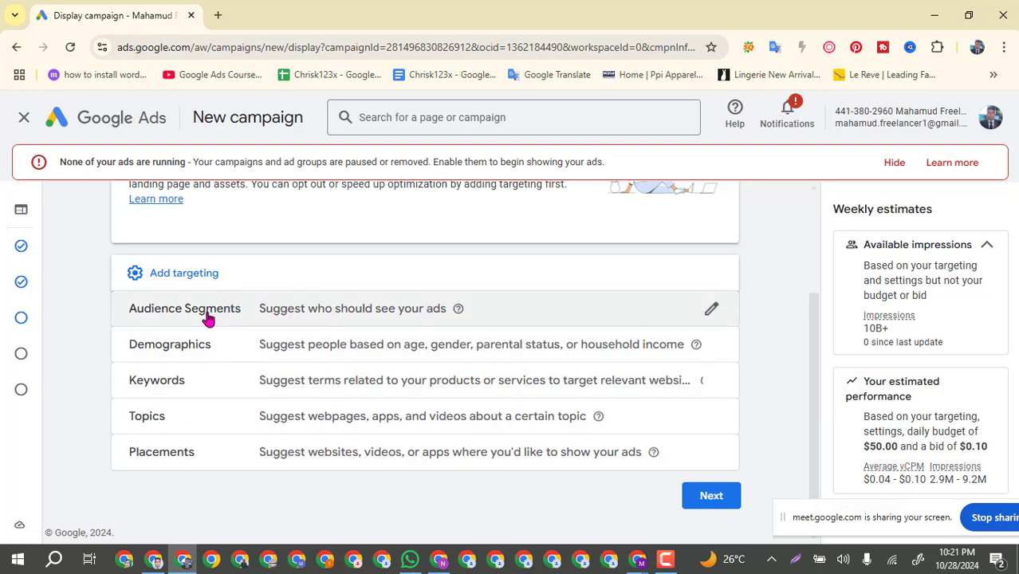
pyautogui.click(177, 347)
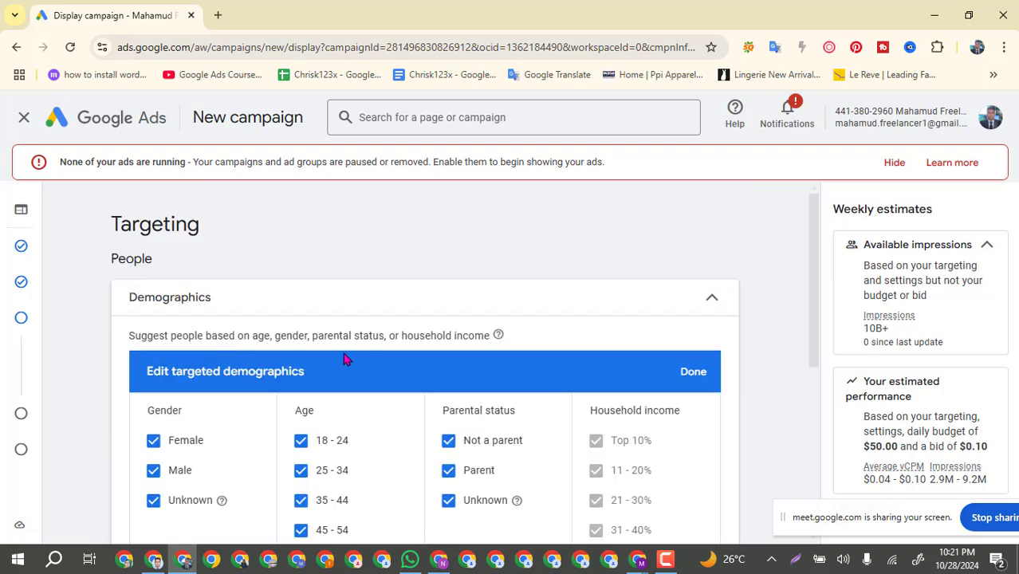
pyautogui.scroll(-1, 226, 441)
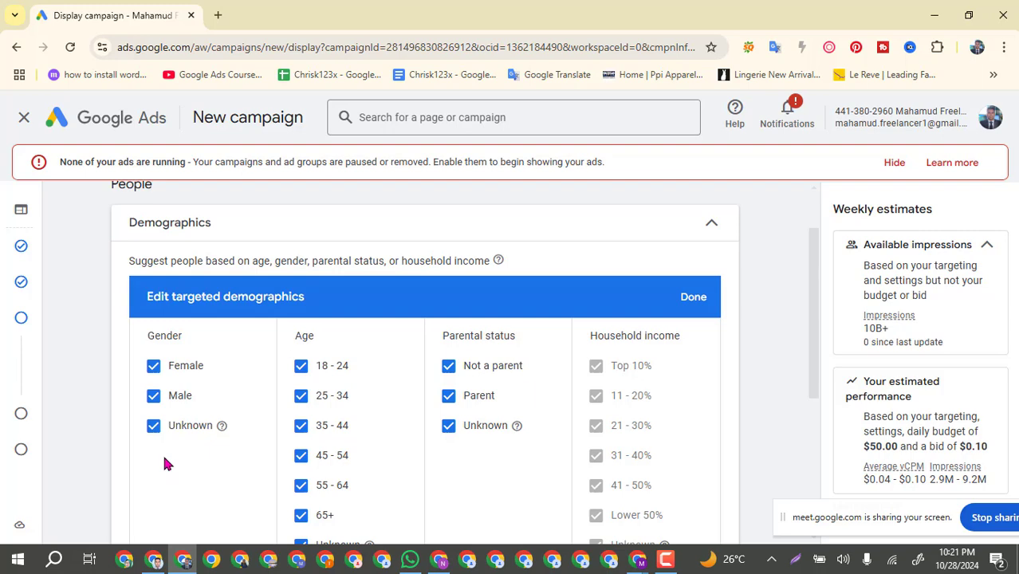
pyautogui.click(154, 429)
pyautogui.click(154, 429)
pyautogui.click(212, 440)
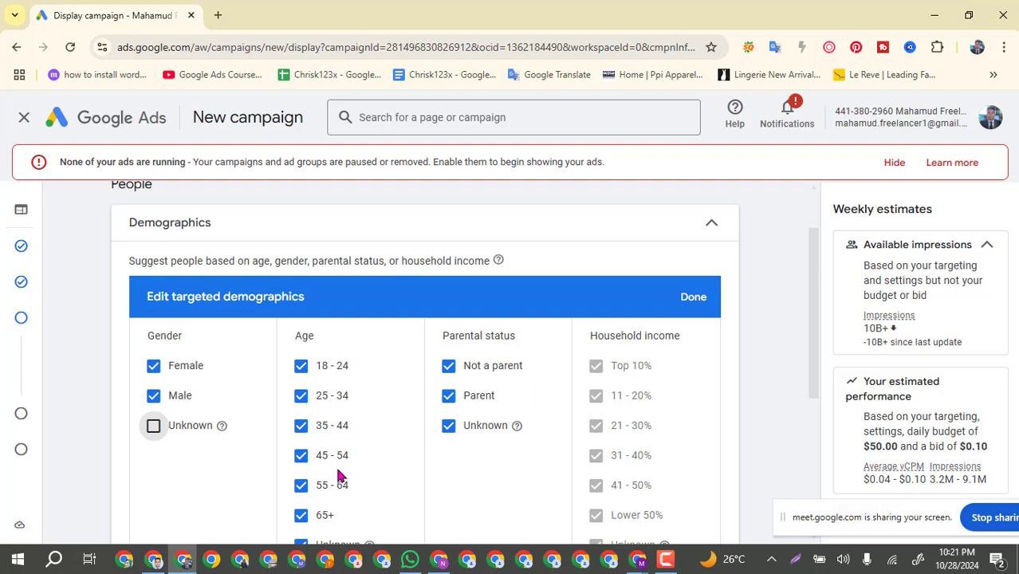
# Exclude the 45 - 54, 55 - 64, 65+ and Unknown age groups from the targeted demographics.
pyautogui.scroll(-1, 339, 476)
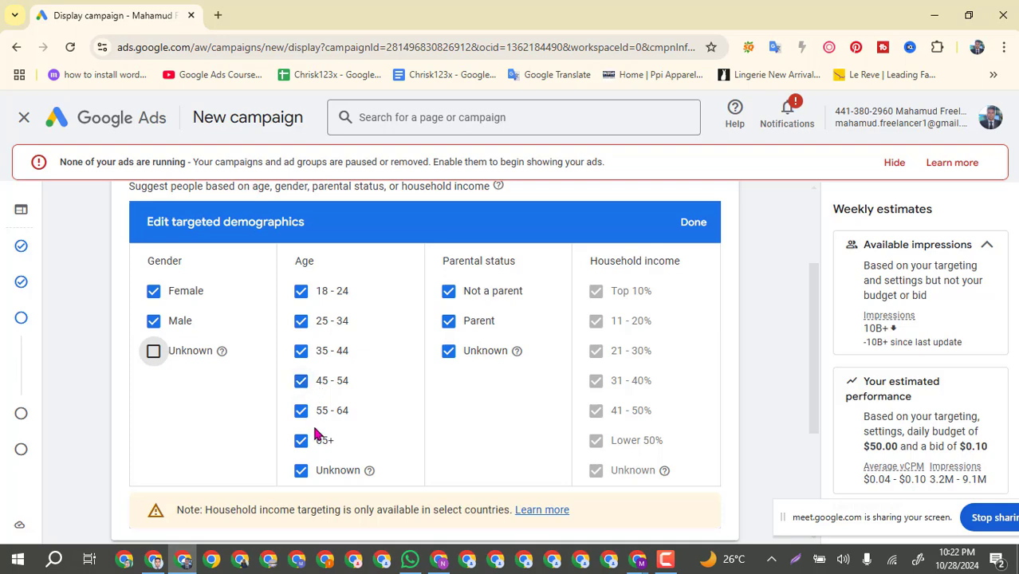
pyautogui.click(300, 381)
pyautogui.click(301, 411)
pyautogui.click(301, 440)
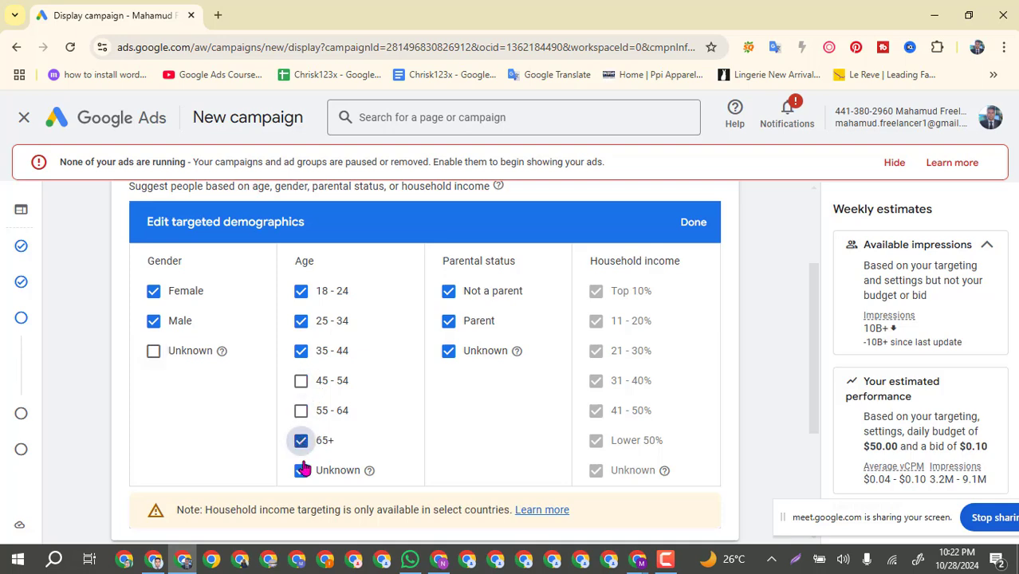
pyautogui.click(301, 471)
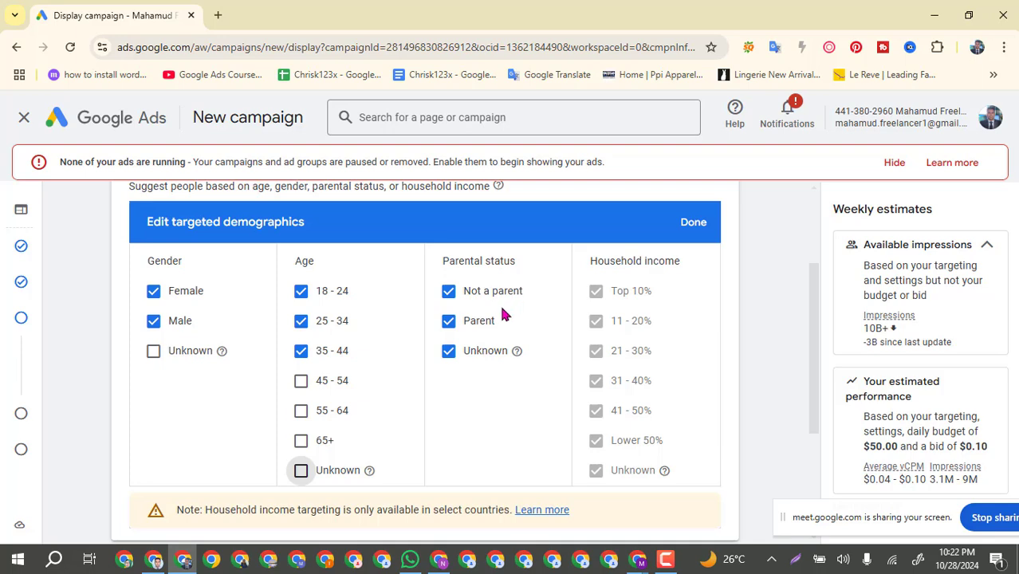
# Exclude the Unknown parental status and finish editing the targeted demographics.
pyautogui.click(448, 352)
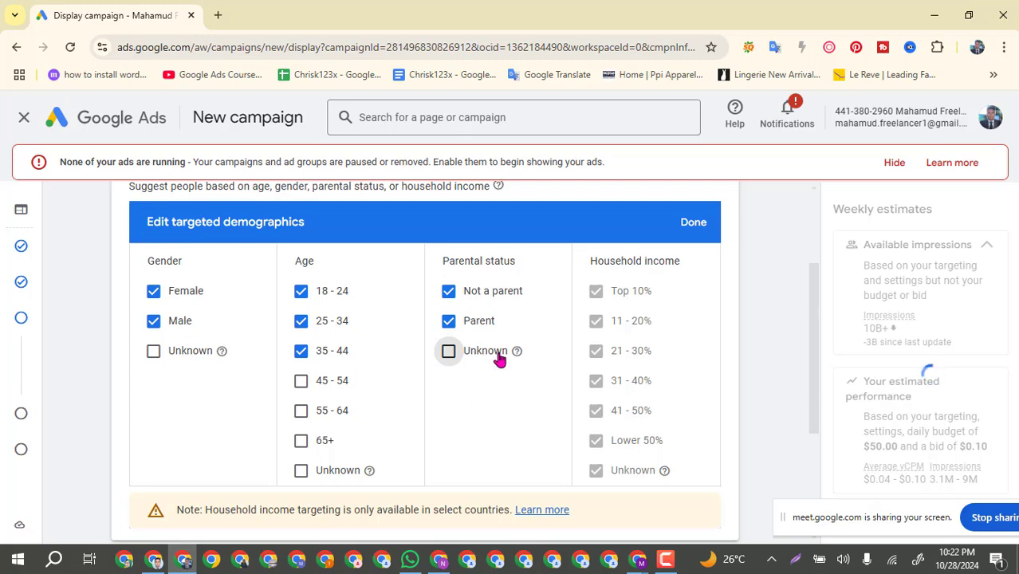
pyautogui.scroll(-3, 503, 404)
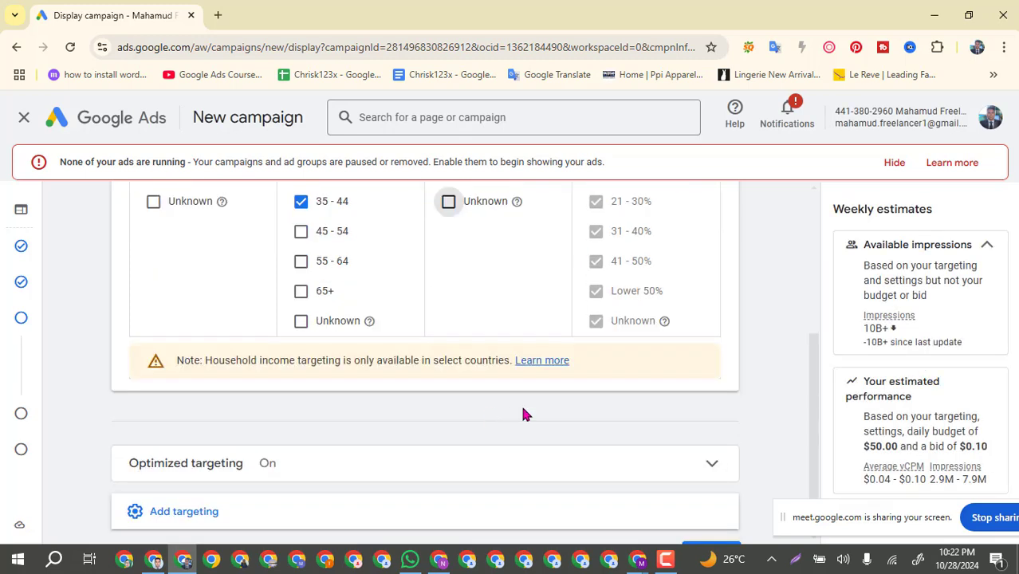
pyautogui.scroll(5, 504, 423)
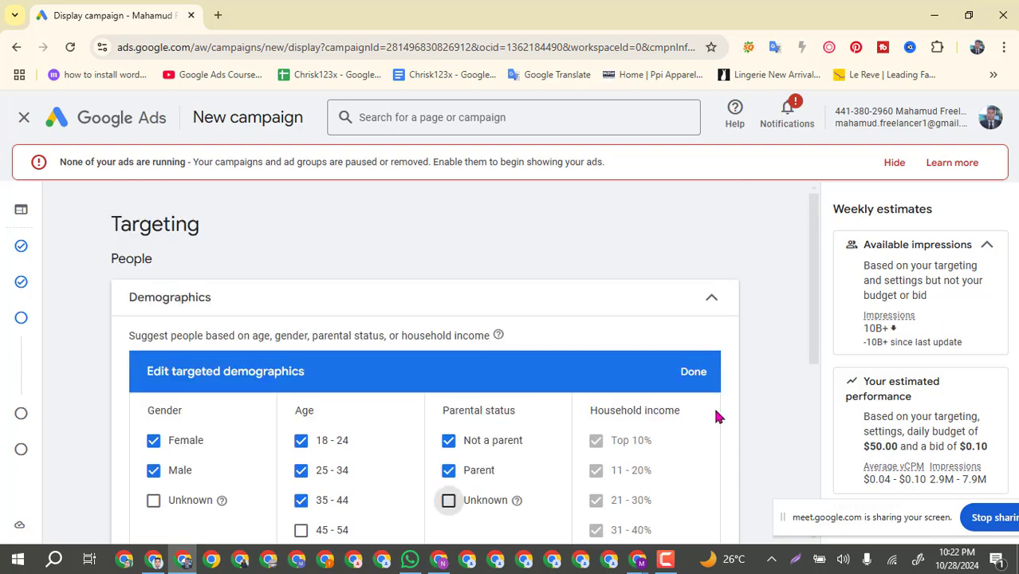
pyautogui.click(694, 381)
# Add audience segments as another targeting type for the campaign.
pyautogui.scroll(-3, 462, 433)
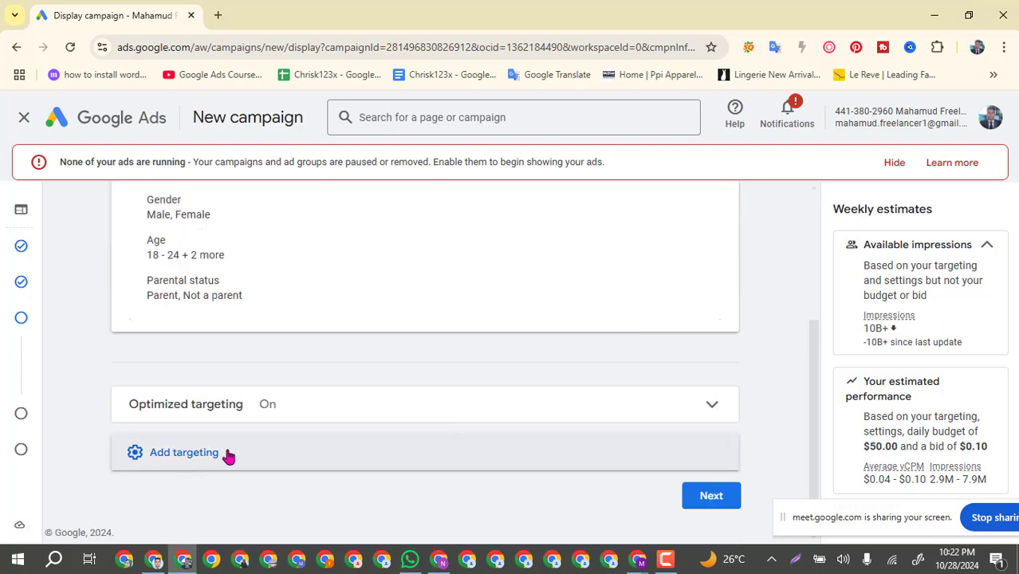
pyautogui.click(229, 455)
pyautogui.scroll(-2, 451, 398)
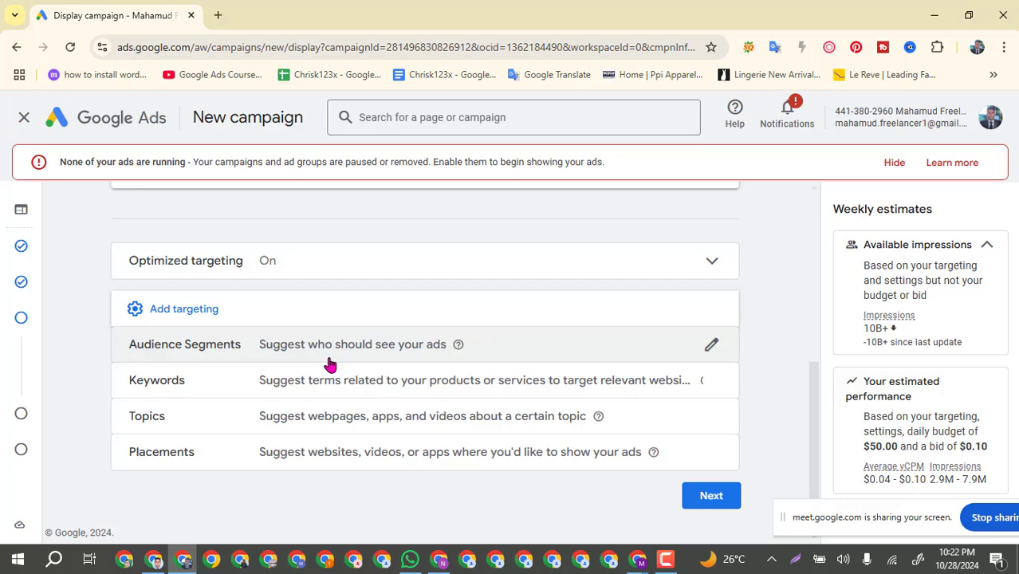
pyautogui.click(353, 351)
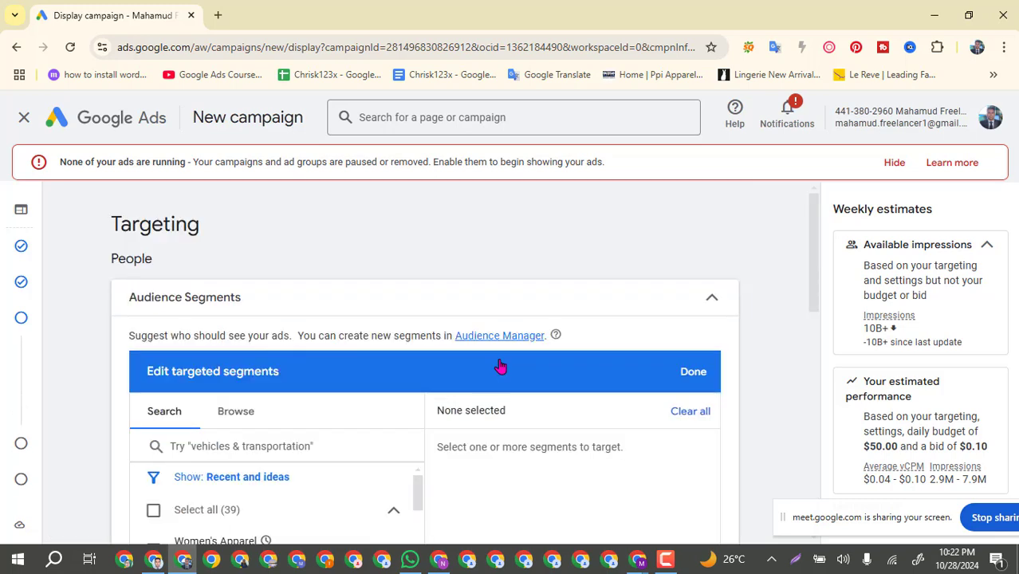
# Look through the suggested audience segments and target Social Media Marketing.
pyautogui.scroll(-2, 401, 380)
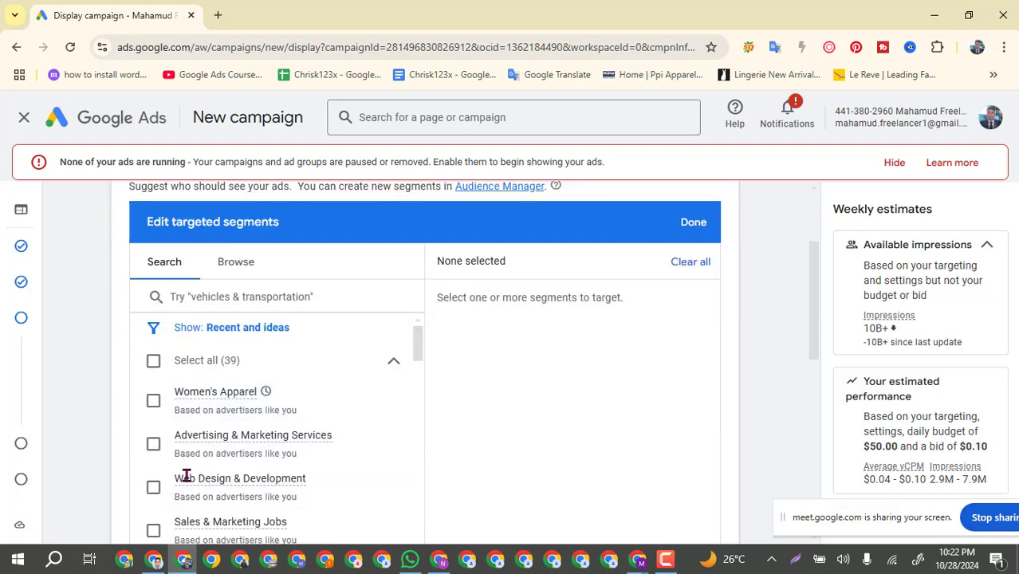
pyautogui.scroll(-1, 163, 496)
pyautogui.scroll(1, 177, 490)
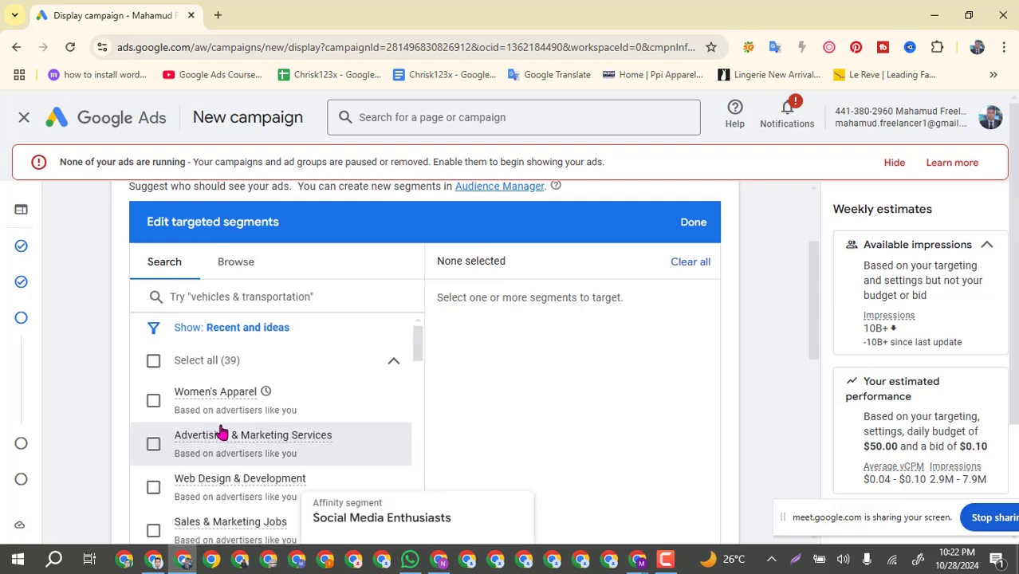
pyautogui.scroll(-4, 221, 431)
pyautogui.scroll(2, 259, 365)
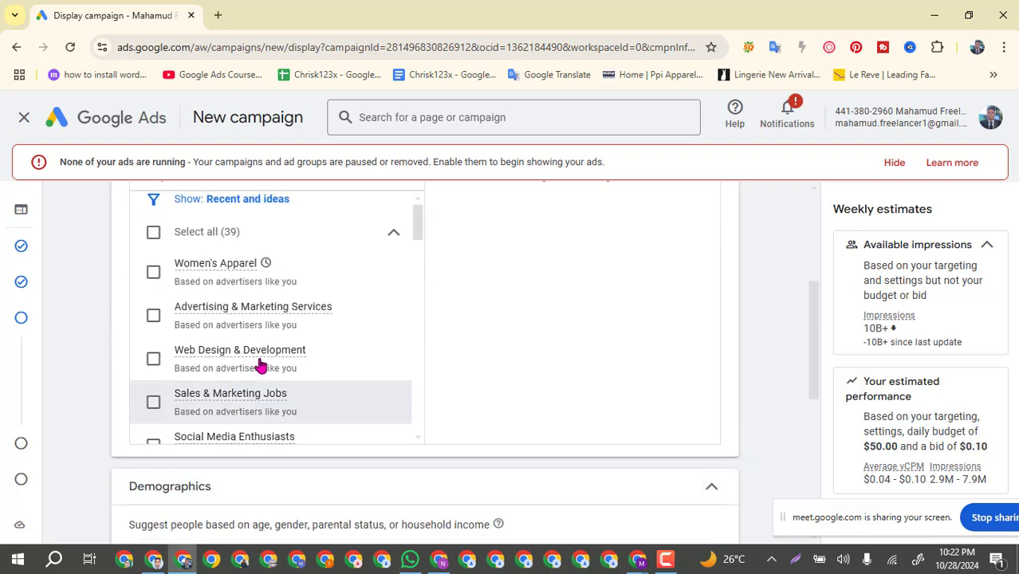
pyautogui.scroll(-1, 259, 303)
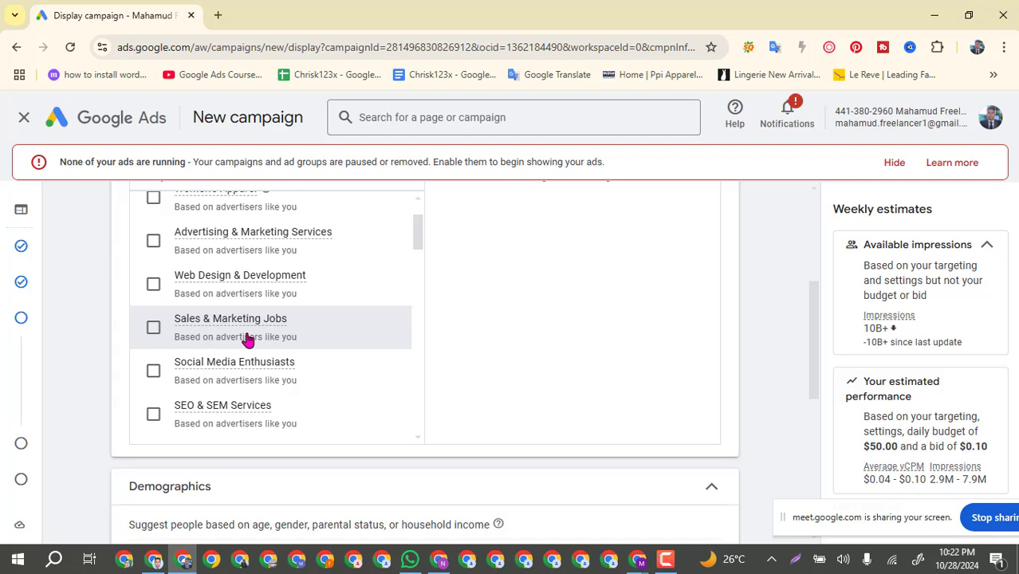
pyautogui.scroll(-2, 247, 339)
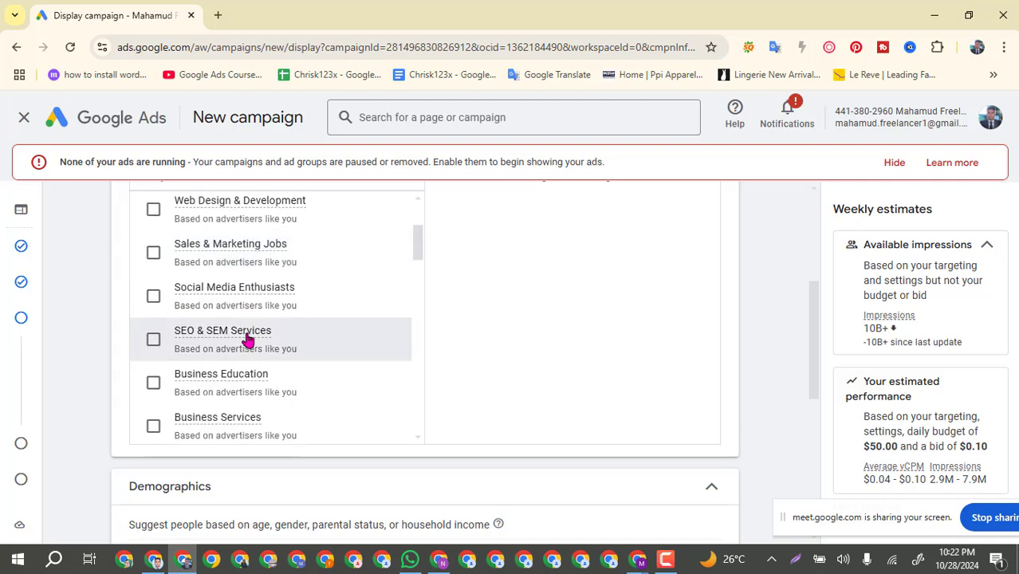
pyautogui.scroll(-3, 247, 359)
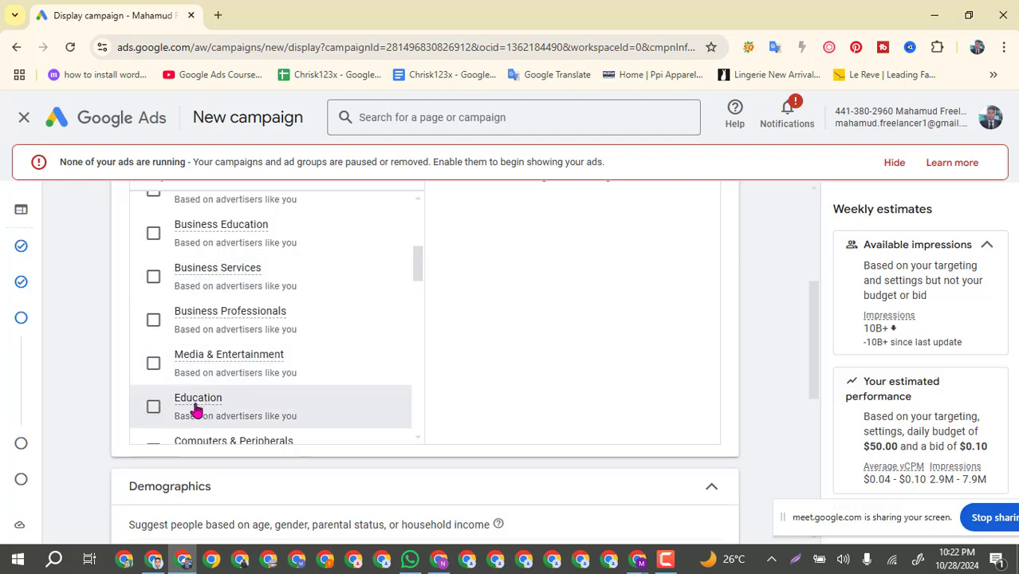
pyautogui.scroll(-5, 194, 411)
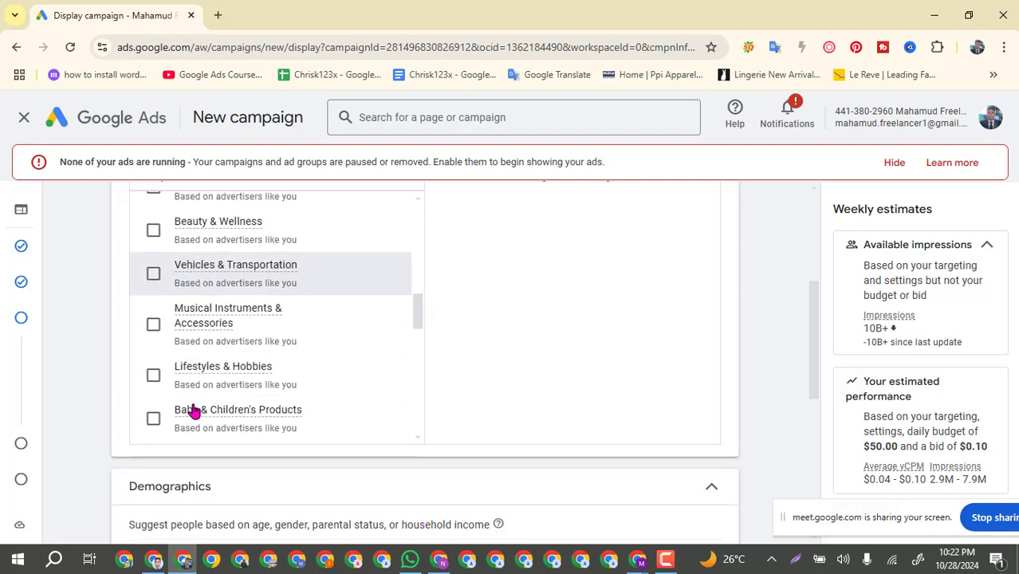
pyautogui.scroll(-4, 194, 411)
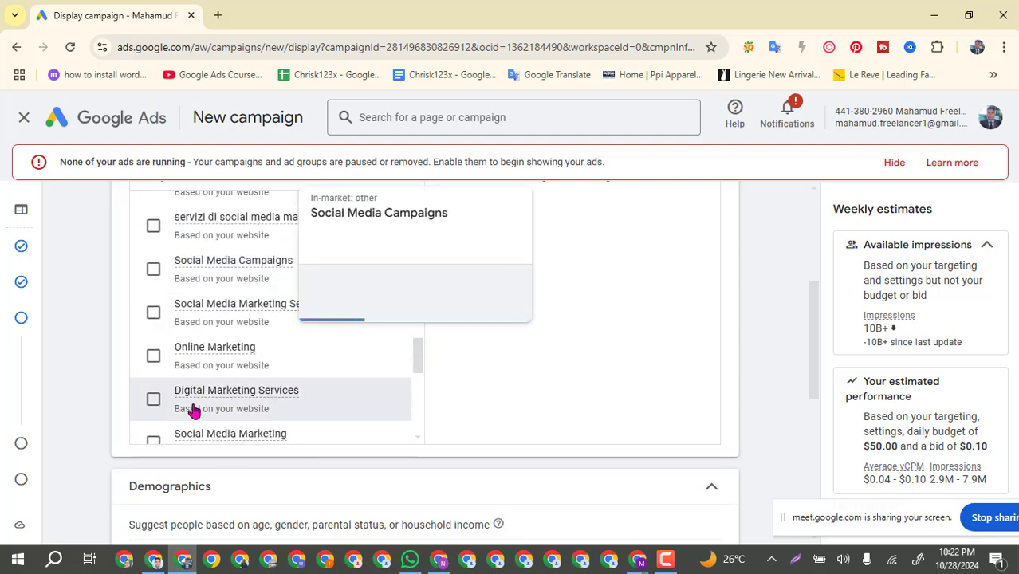
pyautogui.scroll(-1, 193, 410)
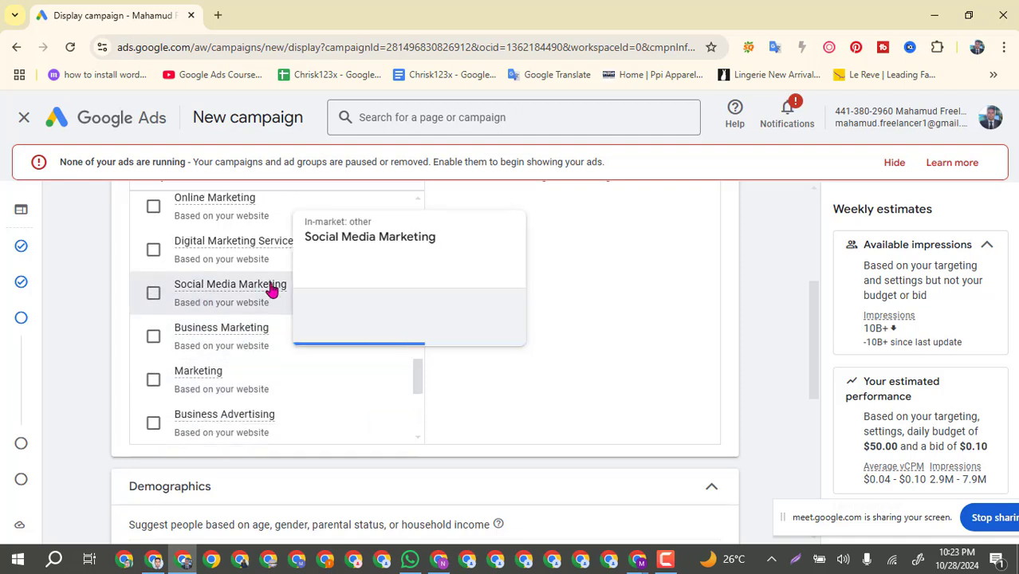
pyautogui.click(155, 294)
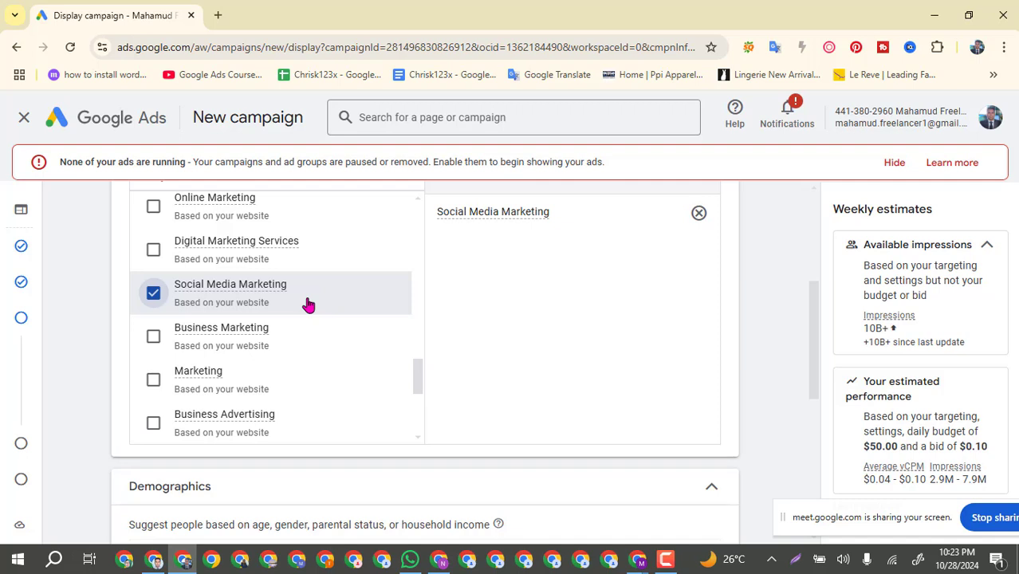
# Switch to the YouTube channel page in the other browser window and look through its videos.
pyautogui.click(155, 559)
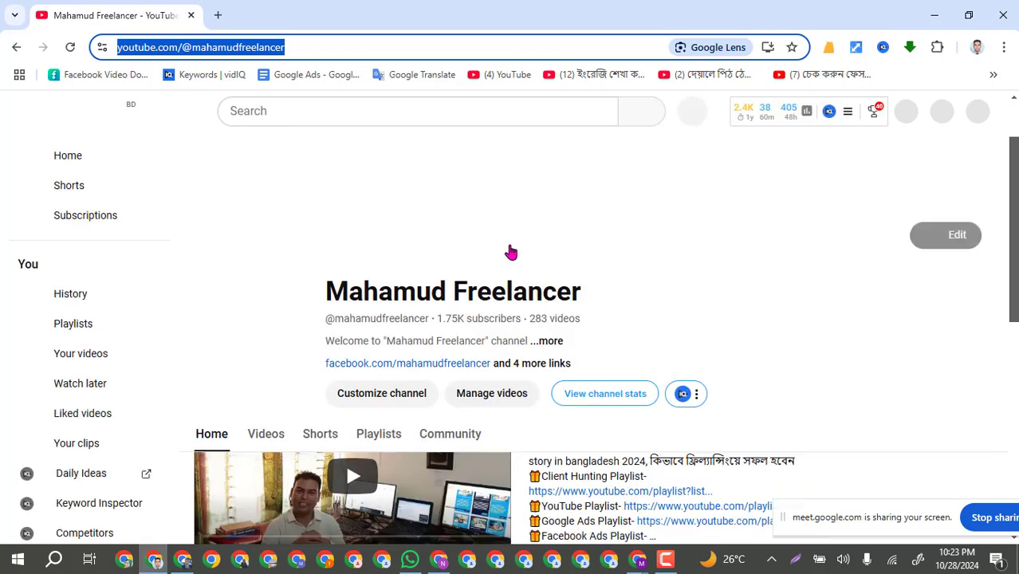
pyautogui.scroll(-3, 527, 287)
pyautogui.scroll(-2, 541, 294)
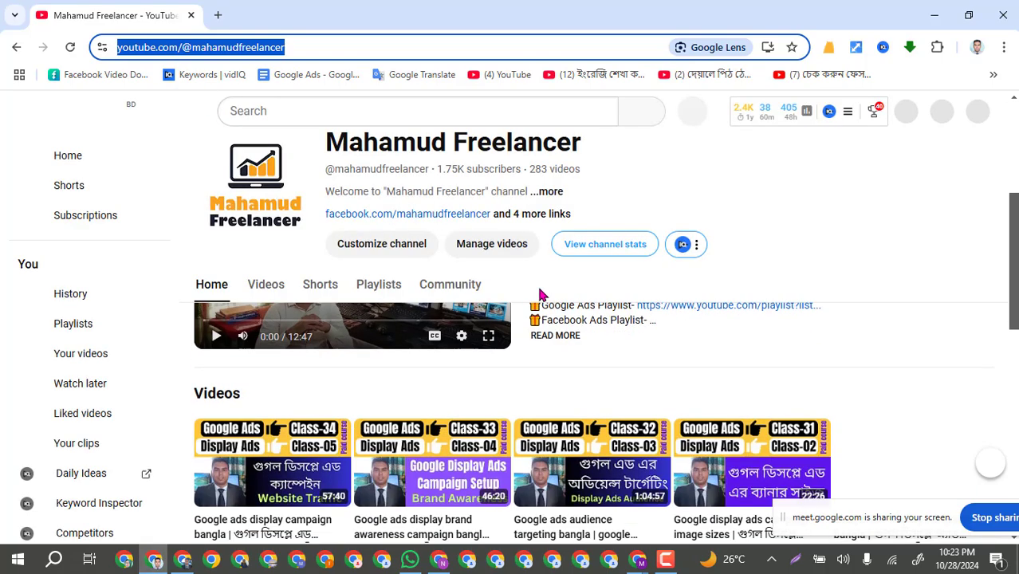
pyautogui.scroll(-2, 537, 305)
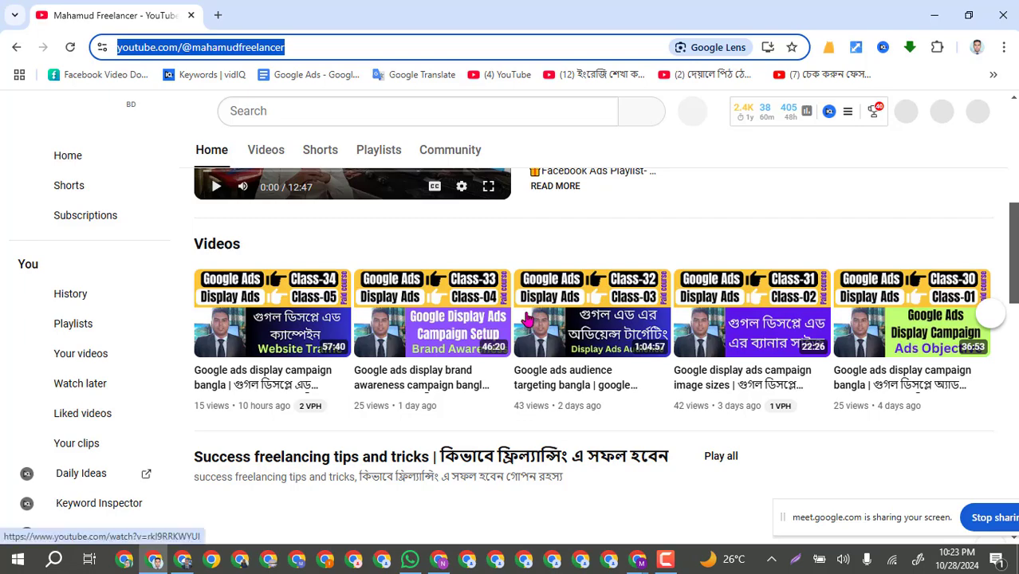
# Look through the channel's playlist sections to see which topics its videos cover.
pyautogui.scroll(-7, 407, 359)
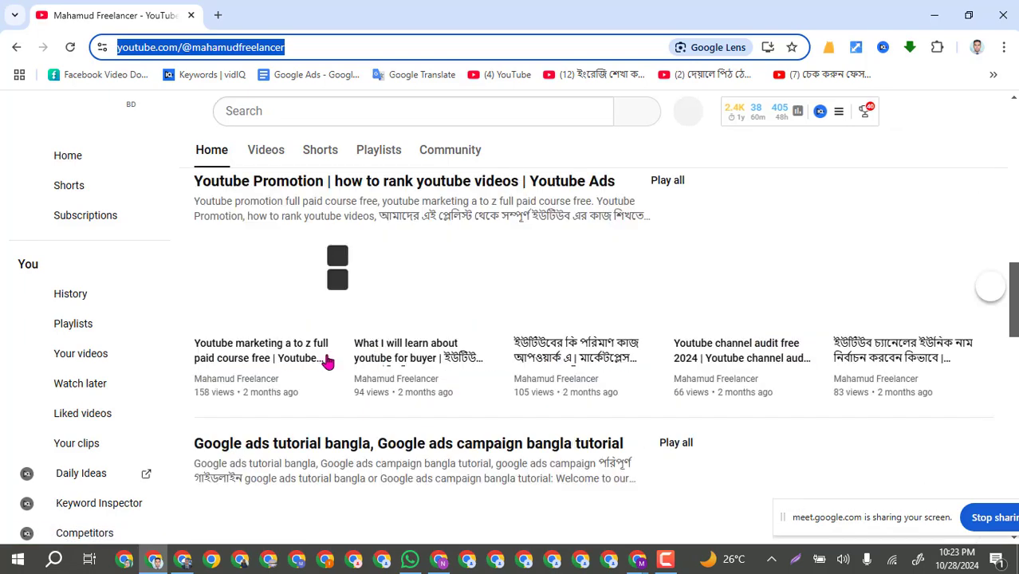
pyautogui.scroll(2, 365, 358)
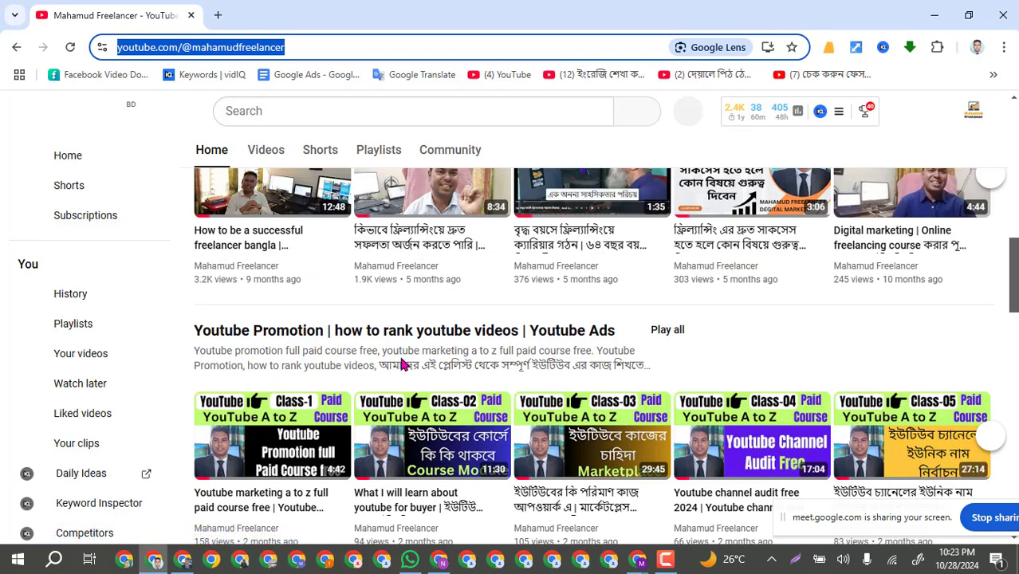
pyautogui.scroll(1, 398, 360)
pyautogui.scroll(-3, 388, 354)
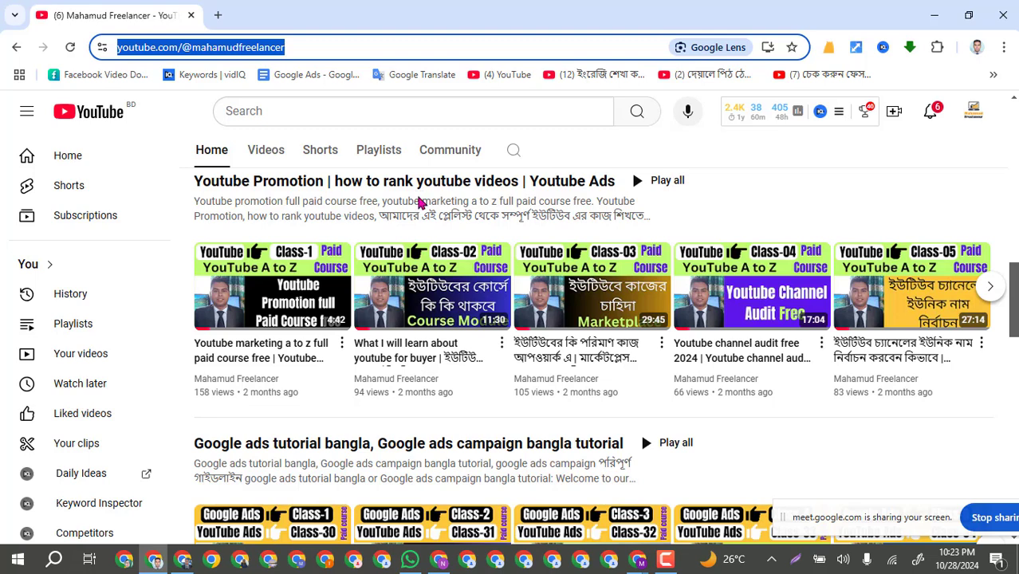
pyautogui.scroll(-2, 421, 204)
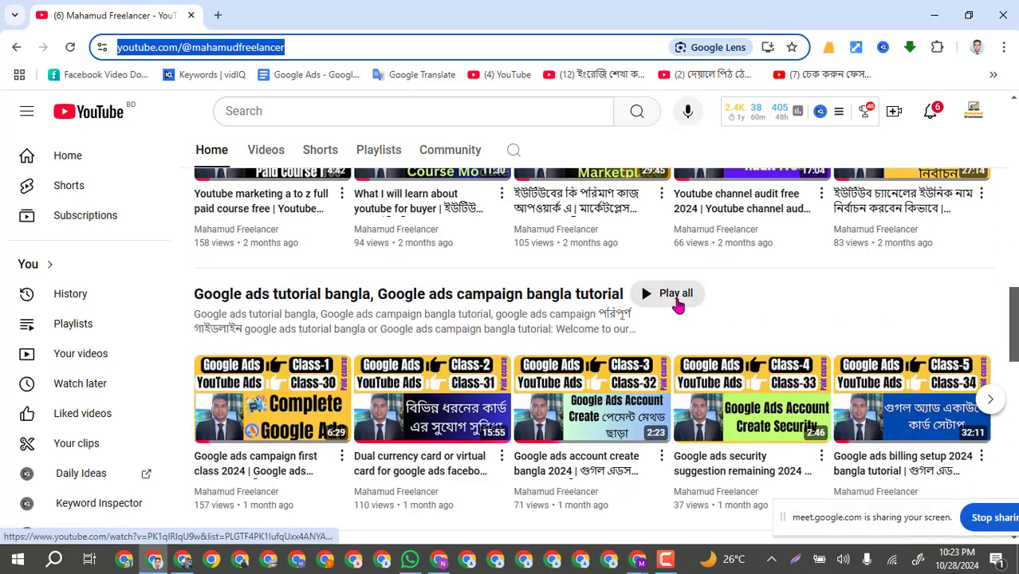
pyautogui.scroll(-3, 499, 371)
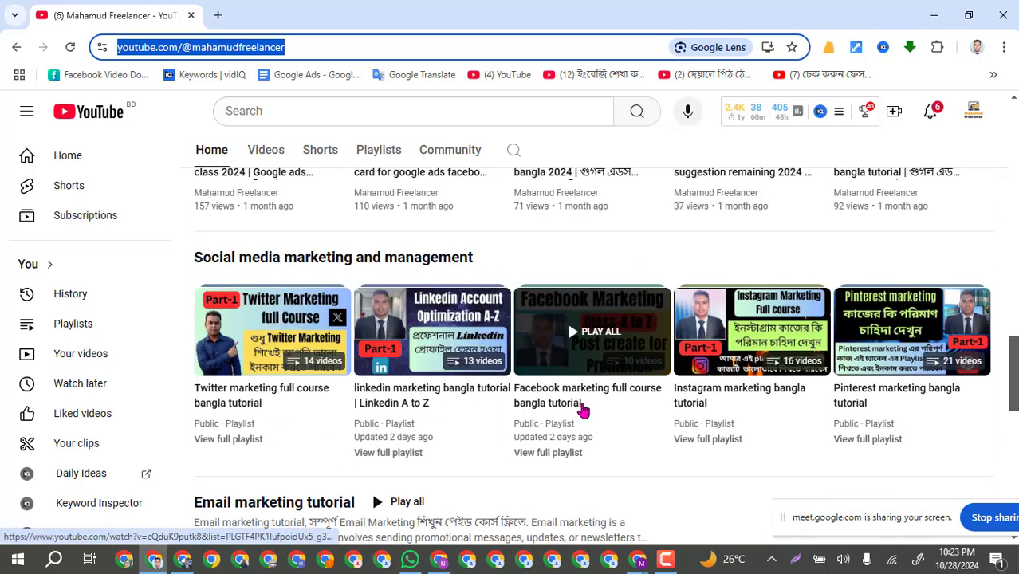
pyautogui.scroll(-6, 853, 407)
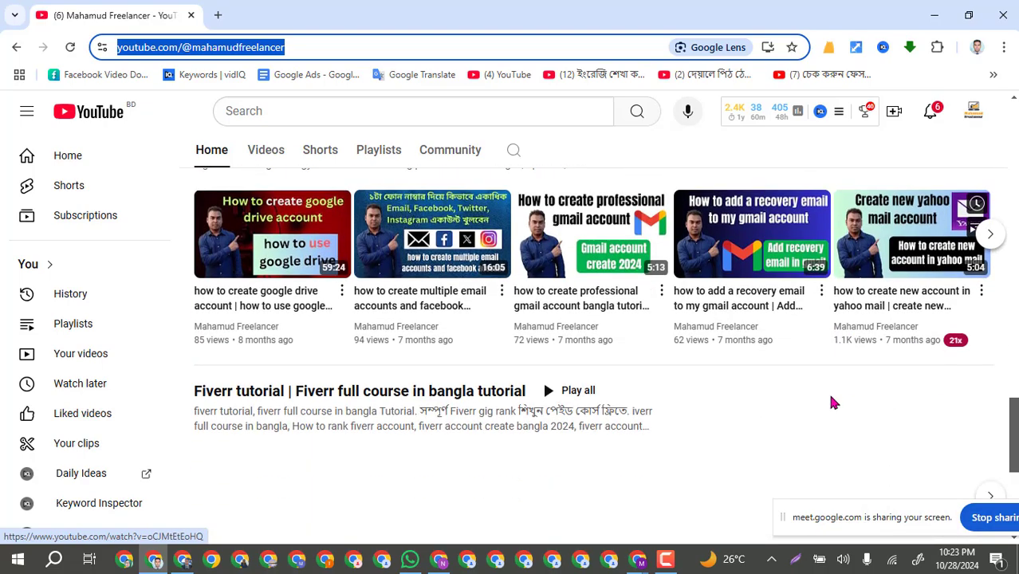
pyautogui.scroll(-3, 460, 319)
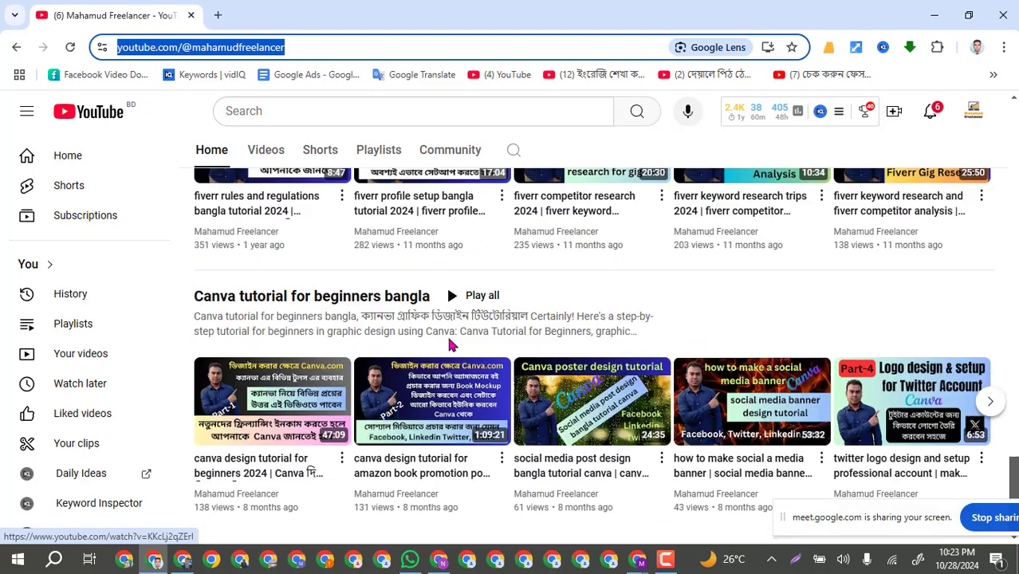
pyautogui.scroll(15, 471, 359)
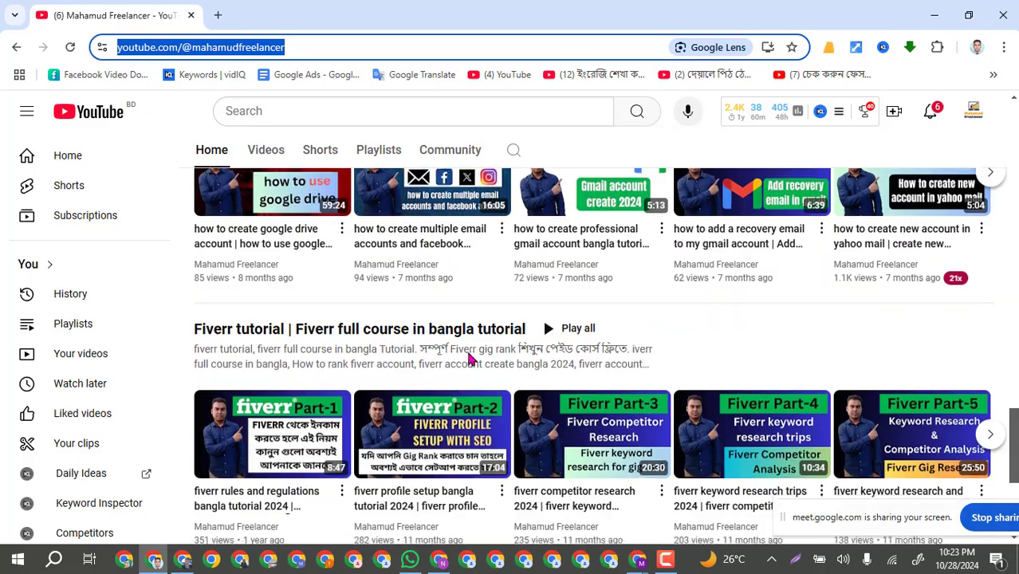
pyautogui.scroll(10, 471, 359)
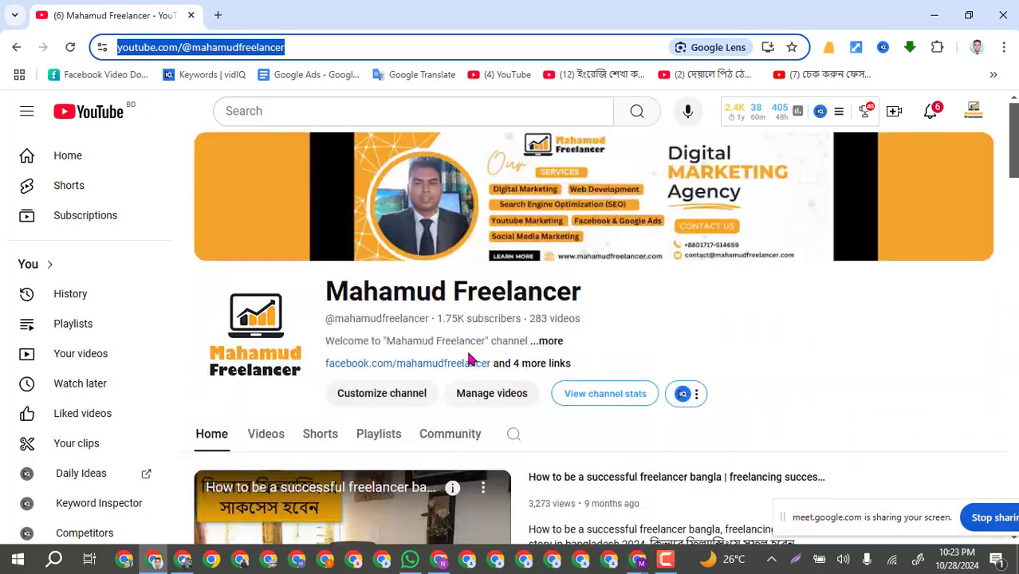
# Switch back to the Google Ads campaign and target Marketing from the suggested audience segments based on the website.
pyautogui.click(935, 15)
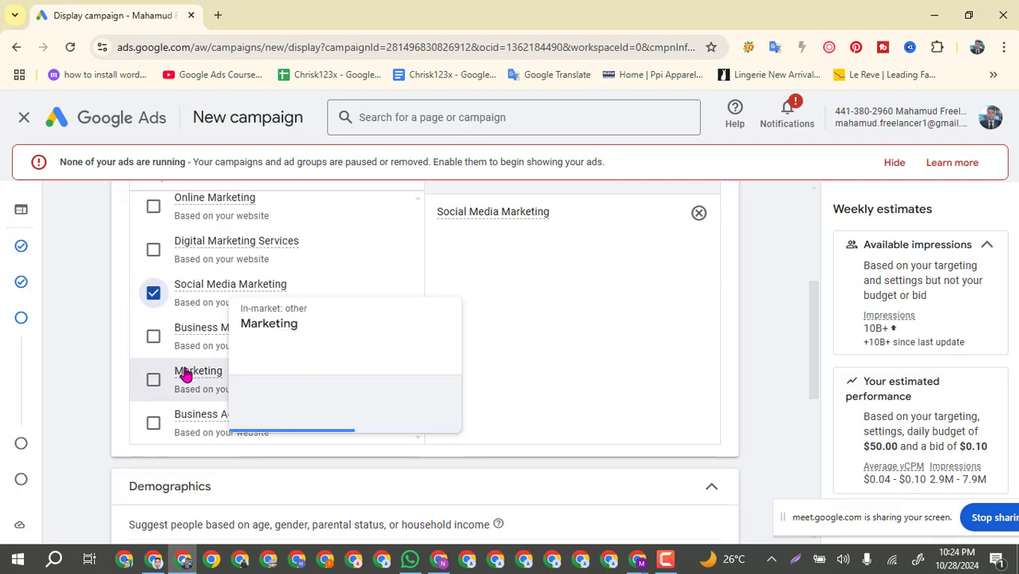
pyautogui.scroll(-3, 185, 375)
pyautogui.scroll(-5, 182, 375)
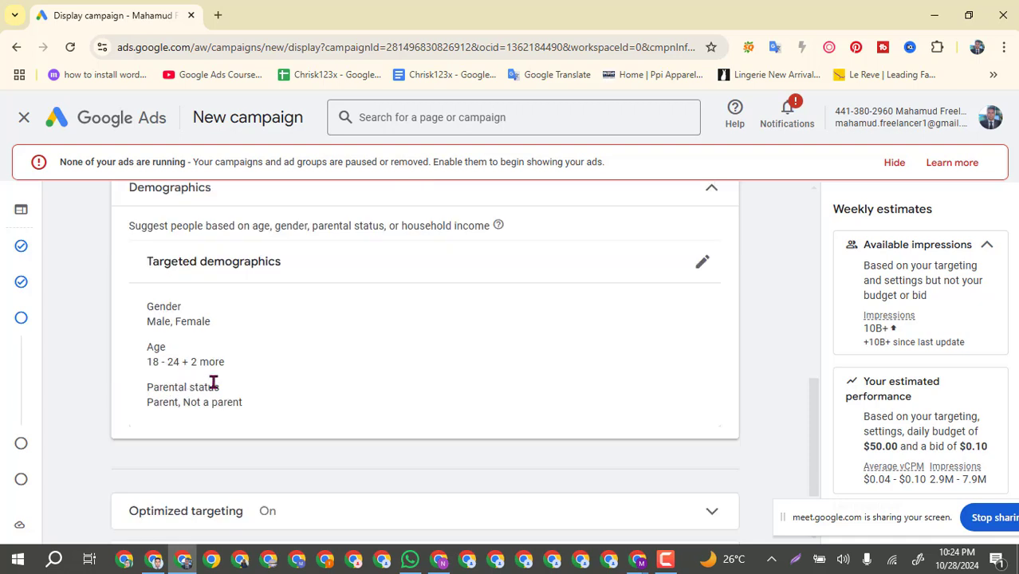
pyautogui.scroll(3, 211, 382)
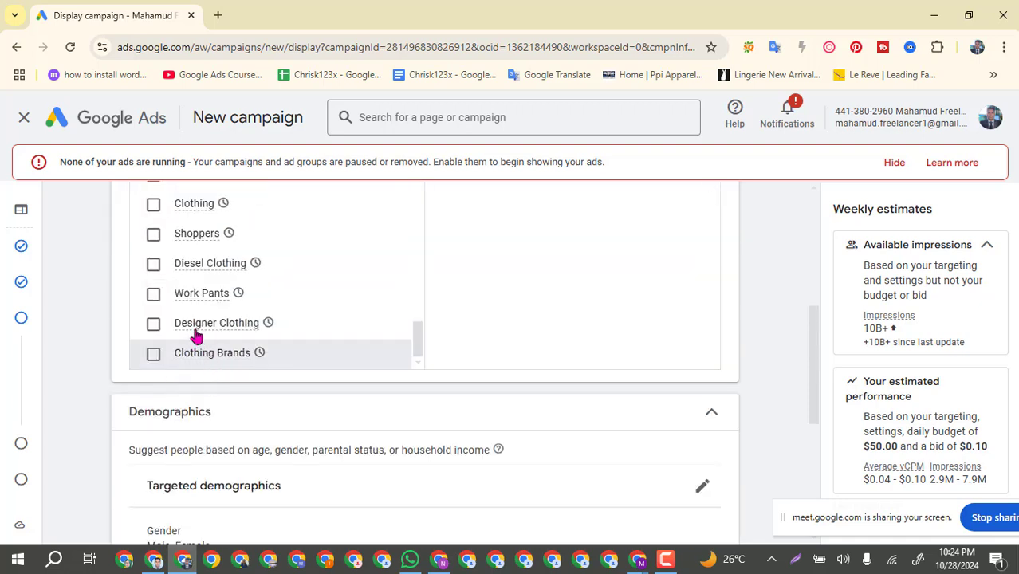
pyautogui.moveTo(195, 334)
pyautogui.scroll(1, 204, 323)
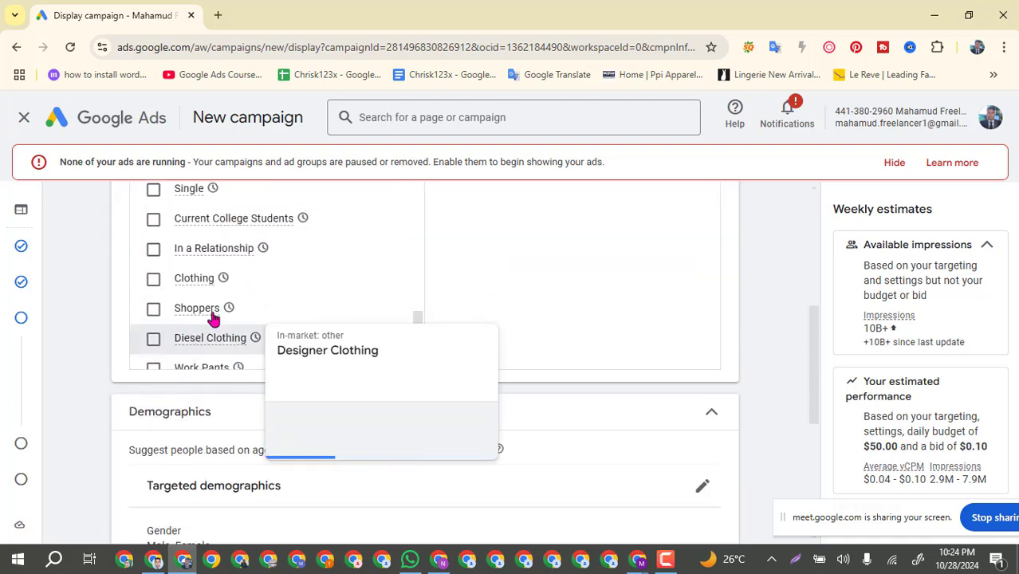
pyautogui.scroll(-1, 192, 303)
pyautogui.scroll(1, 214, 302)
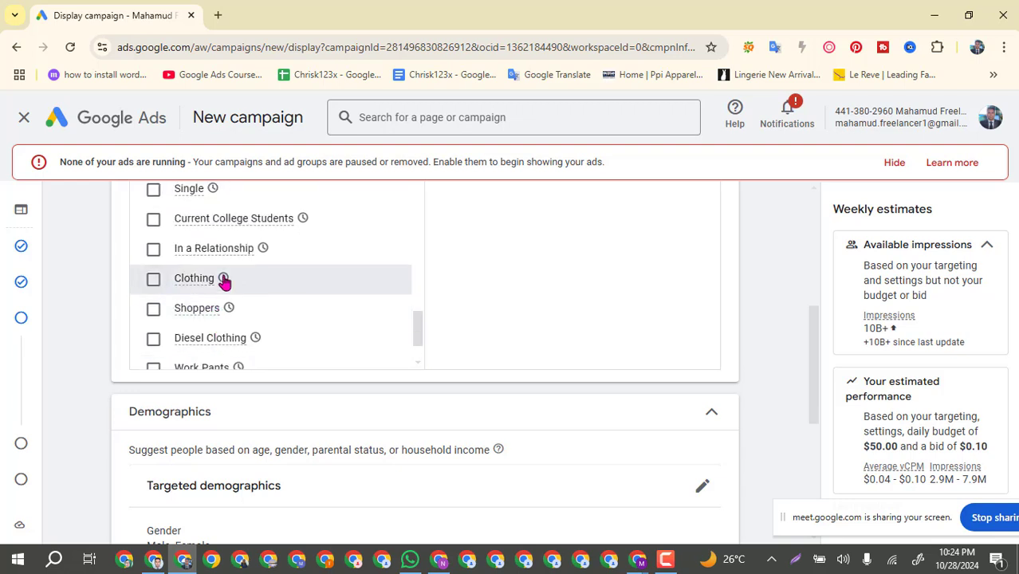
pyautogui.scroll(1, 240, 283)
pyautogui.scroll(2, 239, 287)
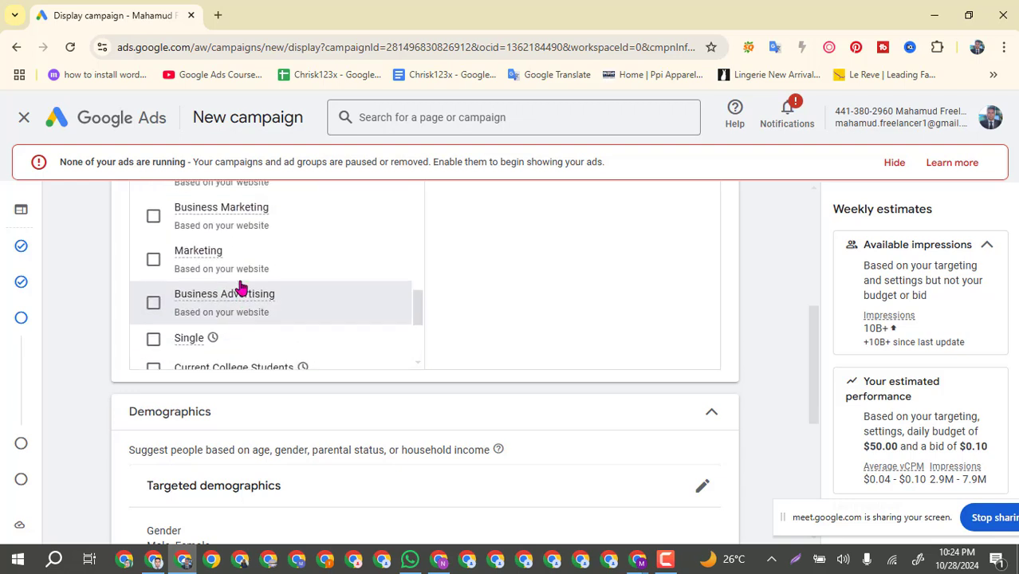
pyautogui.scroll(1, 278, 305)
pyautogui.scroll(1, 277, 308)
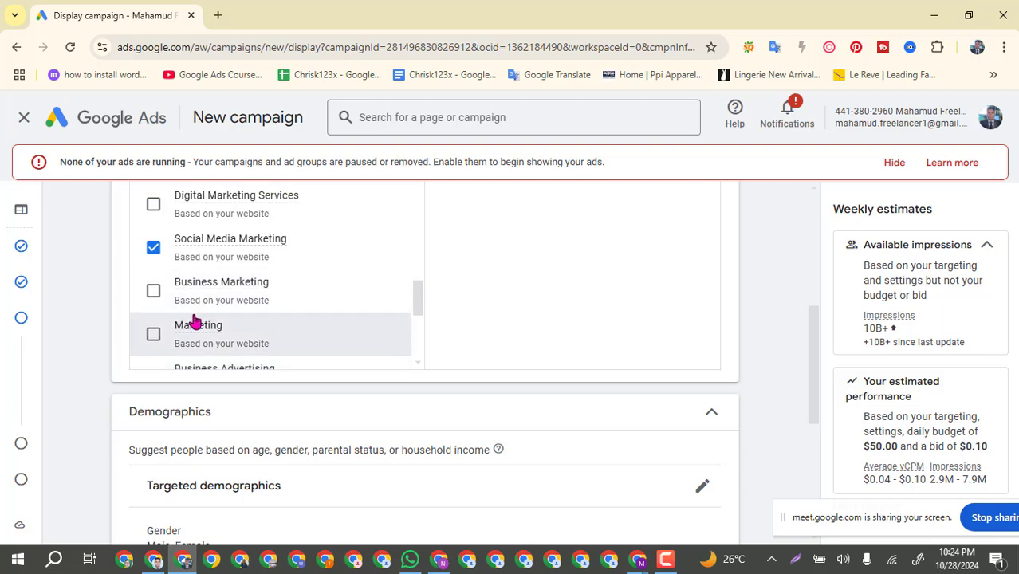
pyautogui.click(153, 336)
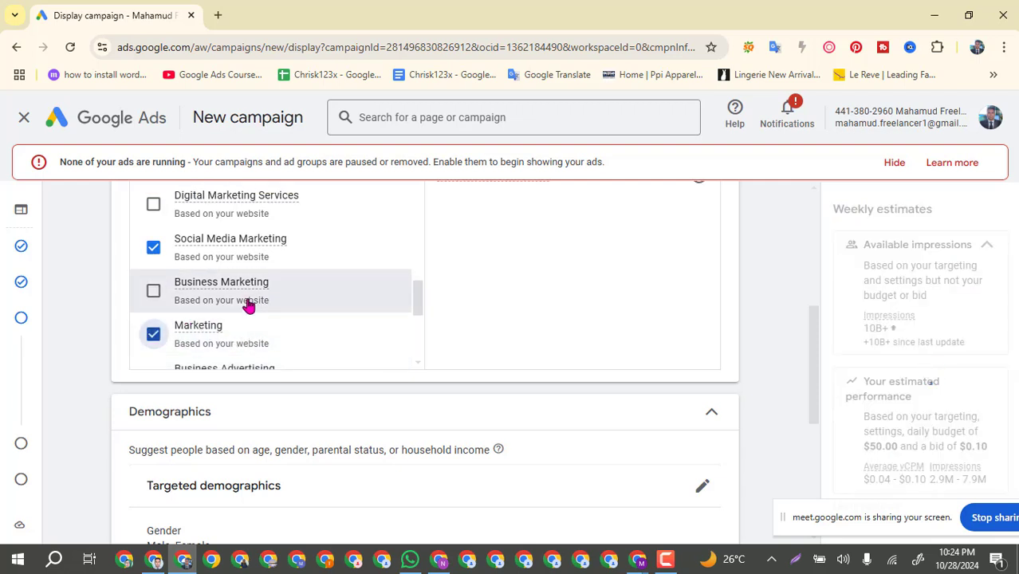
# Target the Digital Marketing Services, Online Marketing and Social Media Marketing Services audience segments.
pyautogui.scroll(1, 270, 319)
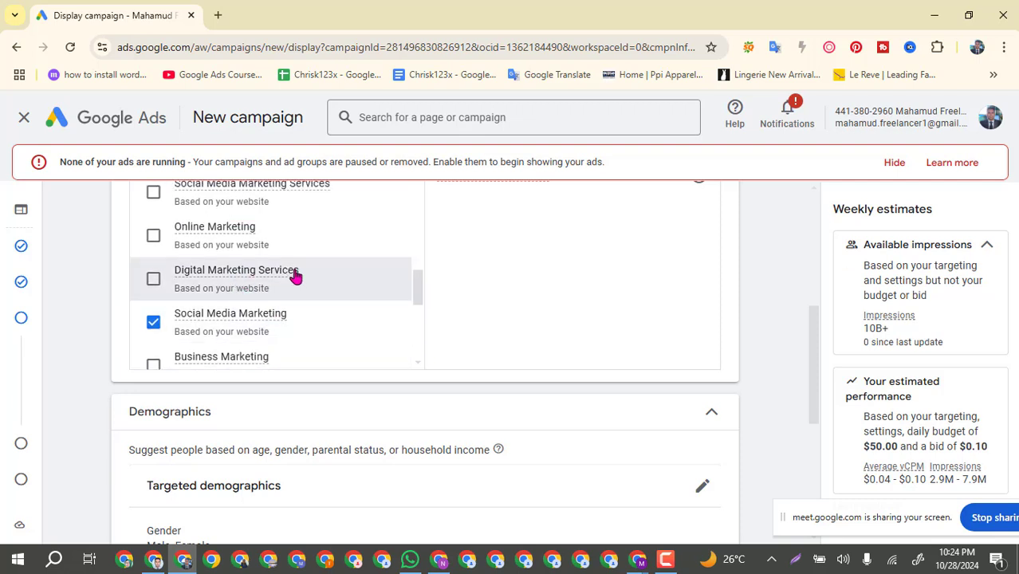
pyautogui.click(318, 292)
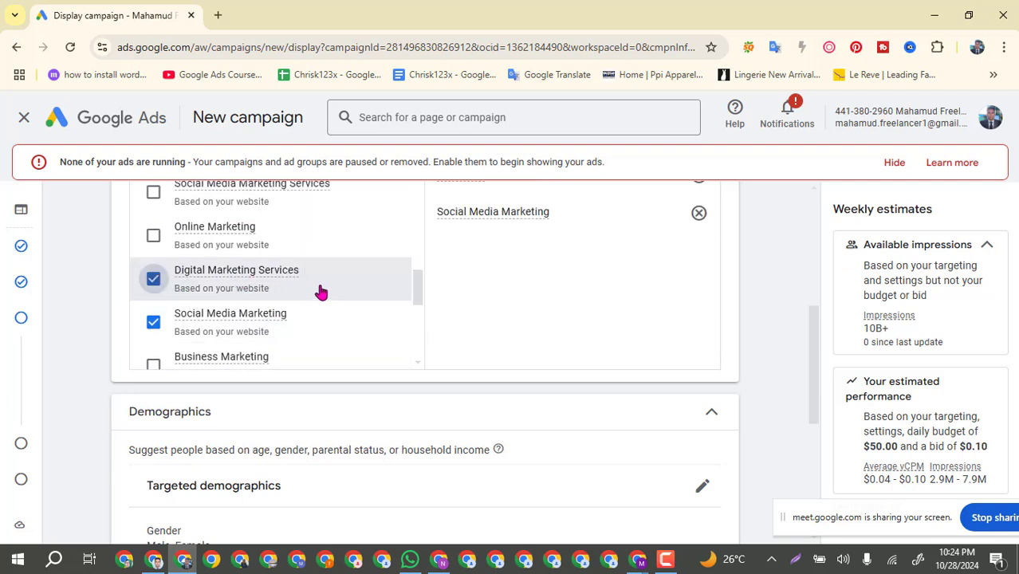
pyautogui.scroll(1, 268, 299)
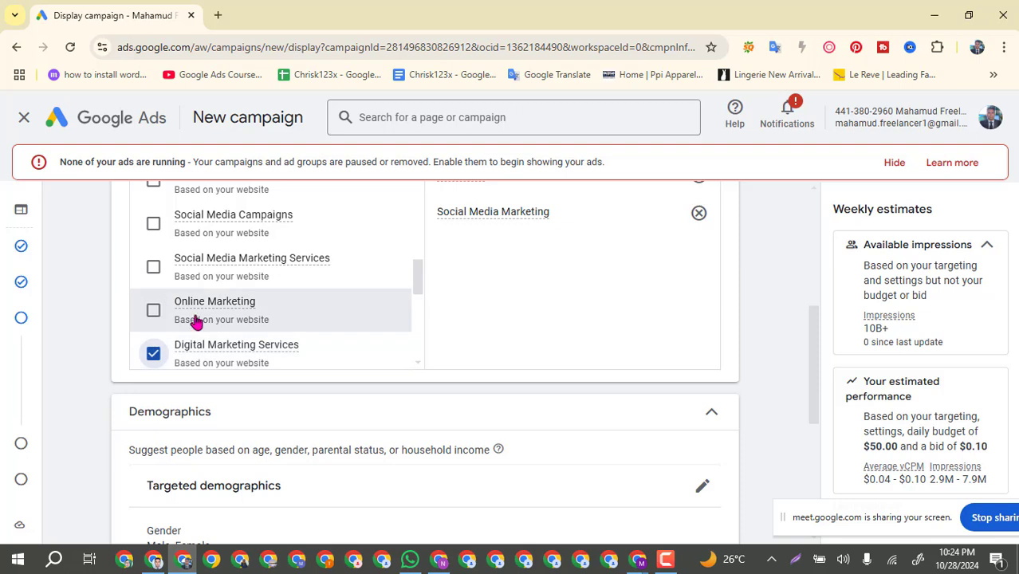
pyautogui.click(290, 318)
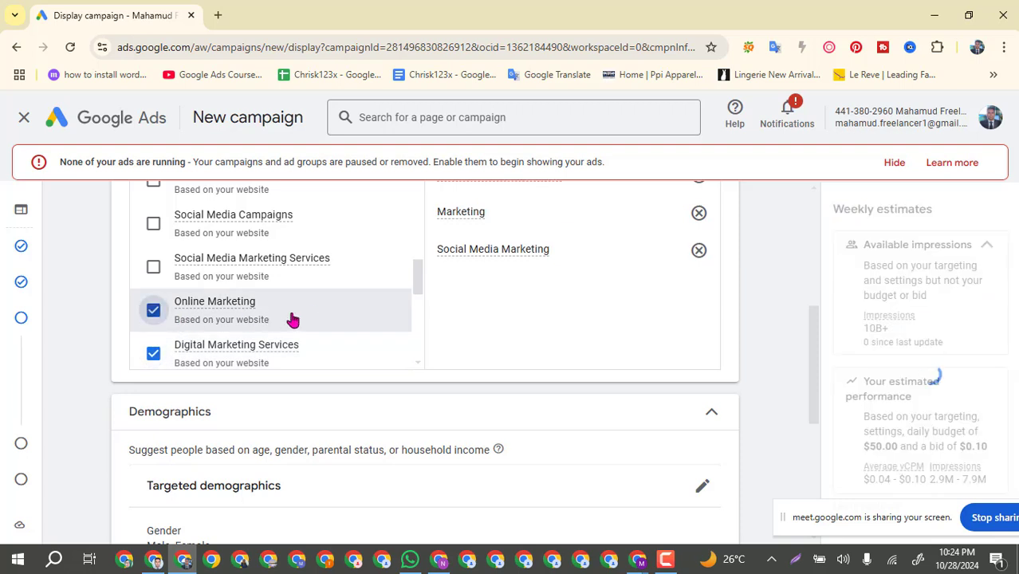
pyautogui.click(154, 269)
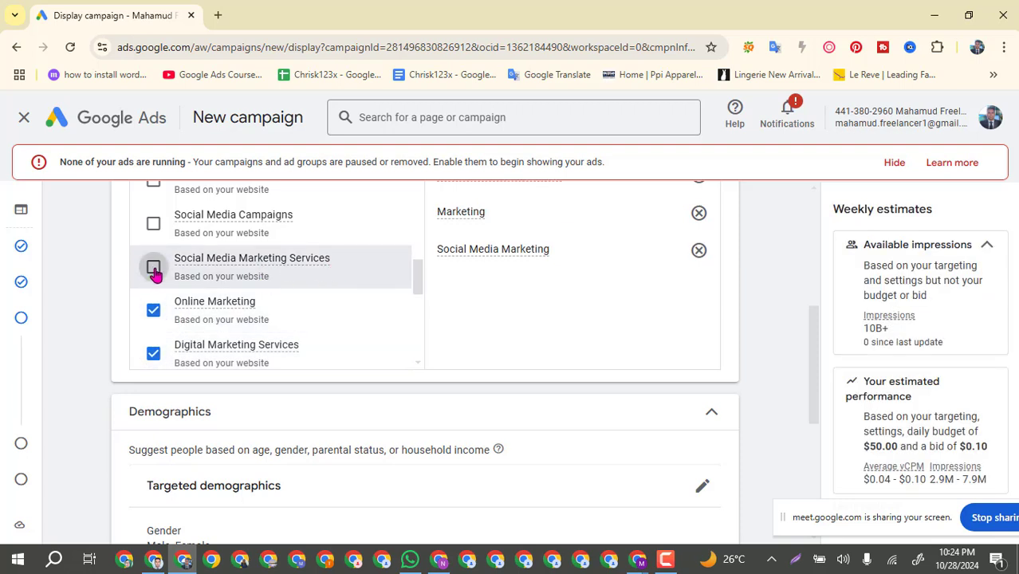
# Target the Social Media Campaigns and Google Advertising audience segments among the website-based suggestions.
pyautogui.scroll(3, 312, 314)
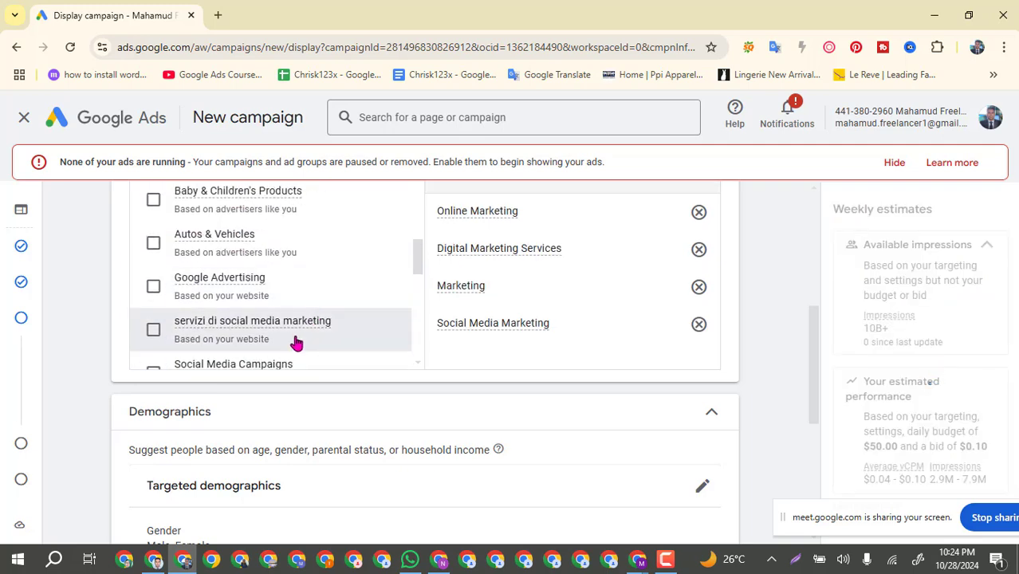
pyautogui.scroll(-2, 296, 341)
pyautogui.moveTo(153, 304)
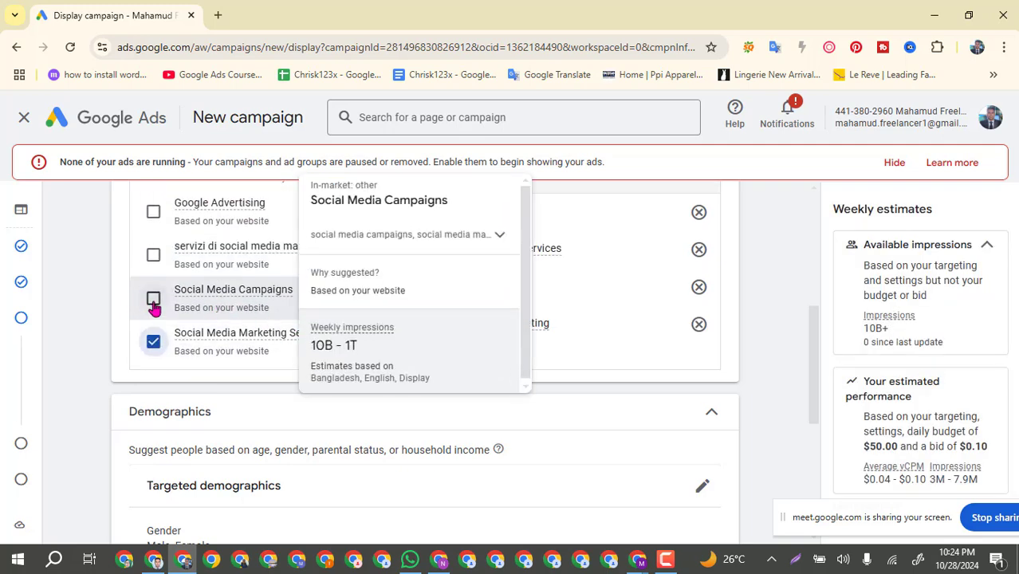
pyautogui.click(178, 319)
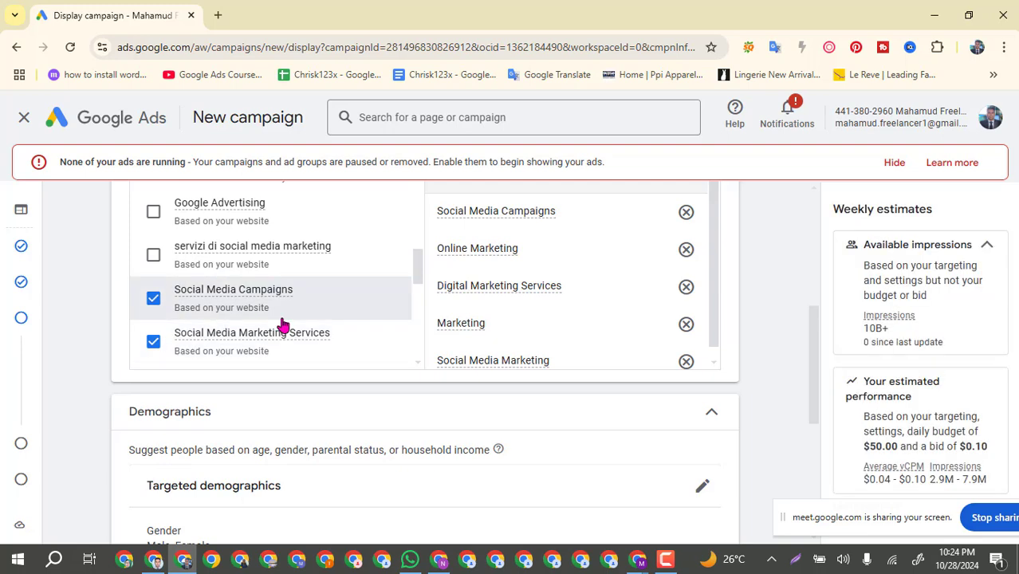
pyautogui.scroll(2, 283, 325)
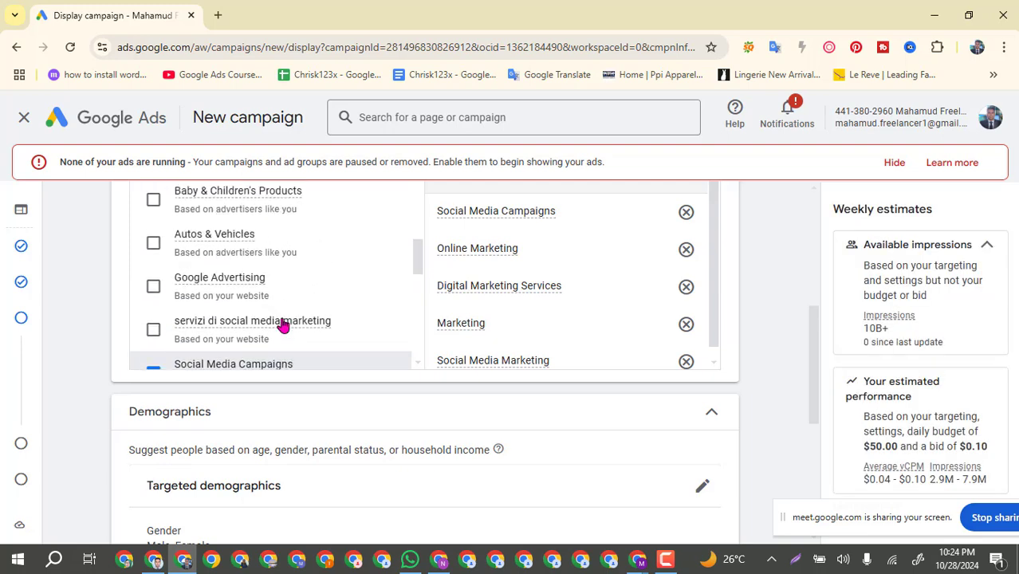
pyautogui.click(155, 291)
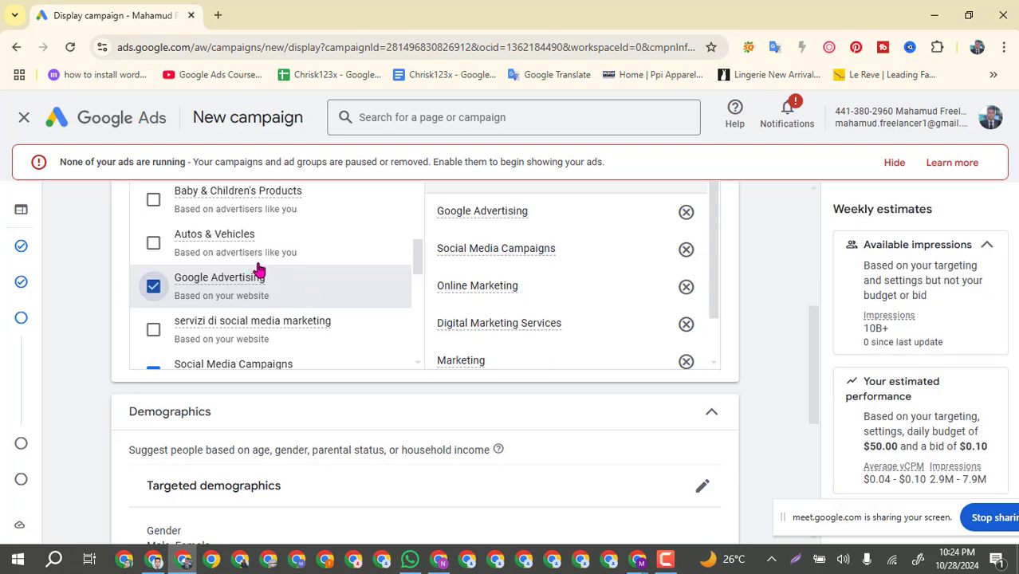
# Look through the remaining suggestions based on similar advertisers and target Advertising & Marketing Services.
pyautogui.scroll(1, 289, 294)
pyautogui.scroll(2, 294, 299)
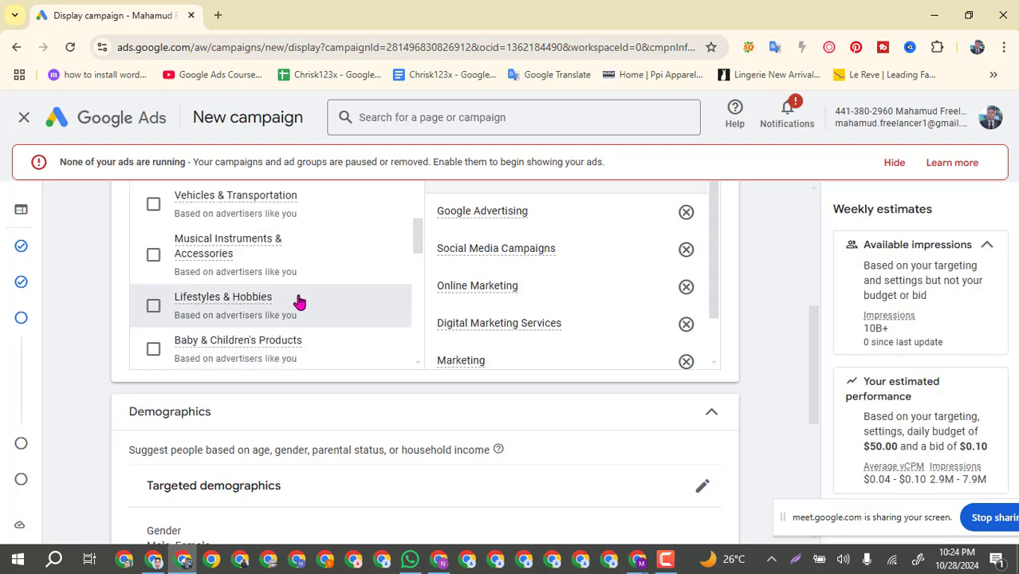
pyautogui.scroll(3, 299, 301)
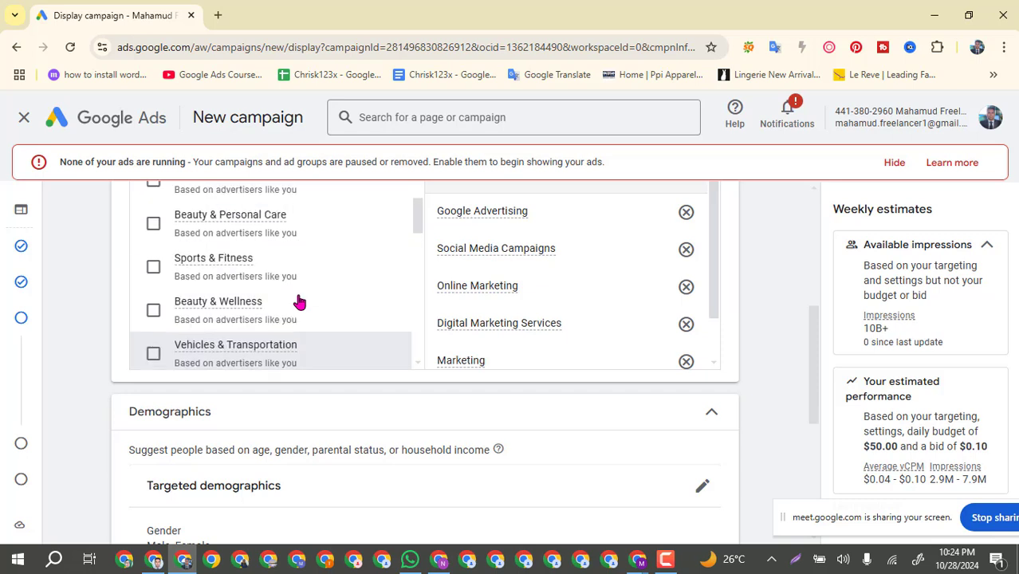
pyautogui.scroll(2, 299, 301)
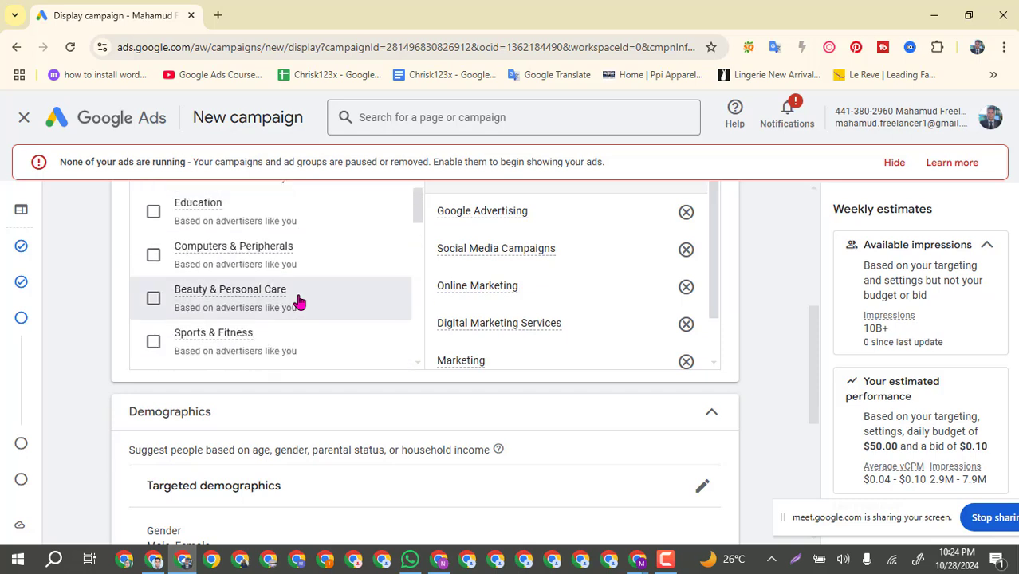
pyautogui.scroll(3, 299, 302)
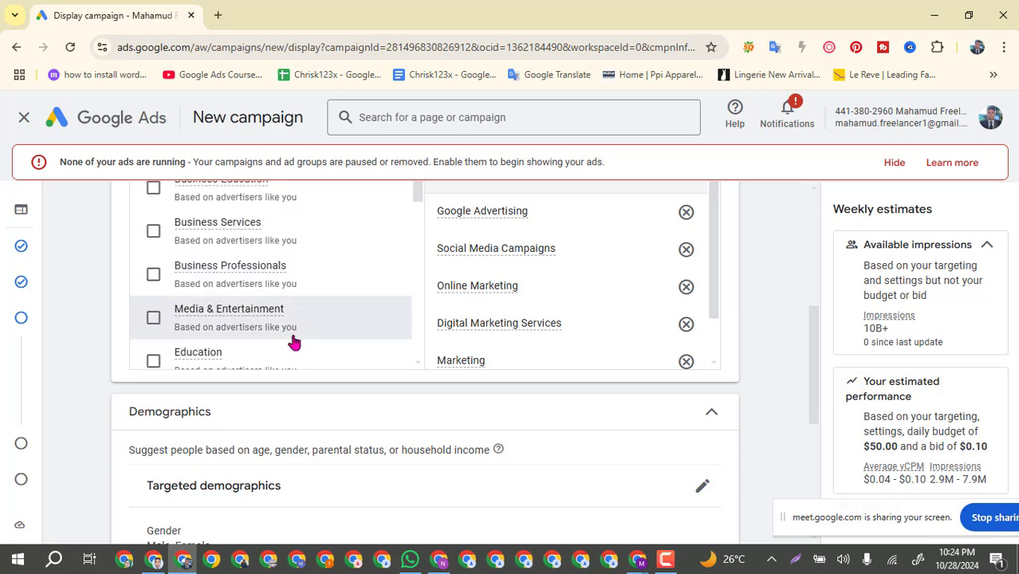
pyautogui.scroll(5, 294, 342)
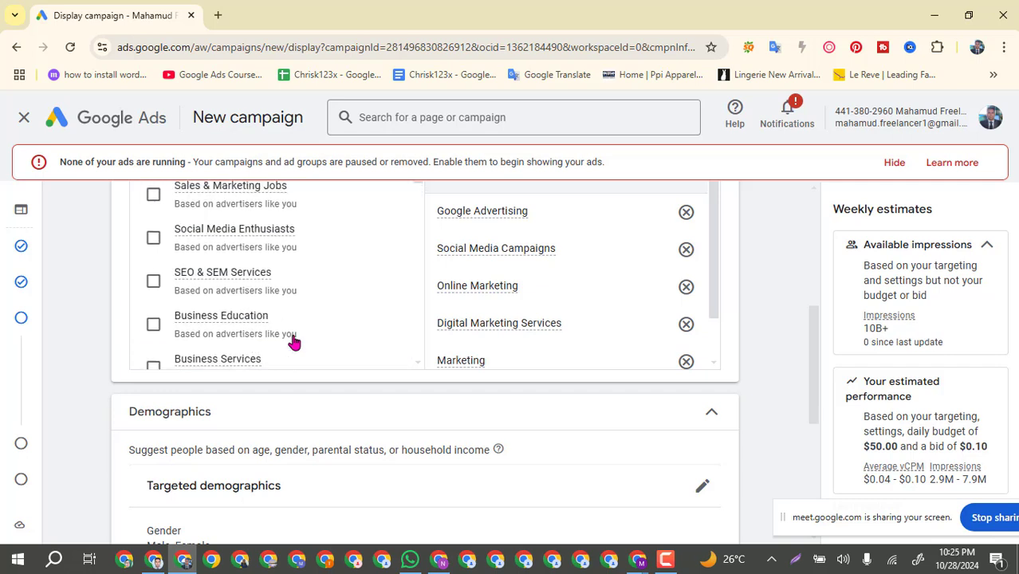
pyautogui.scroll(1, 294, 341)
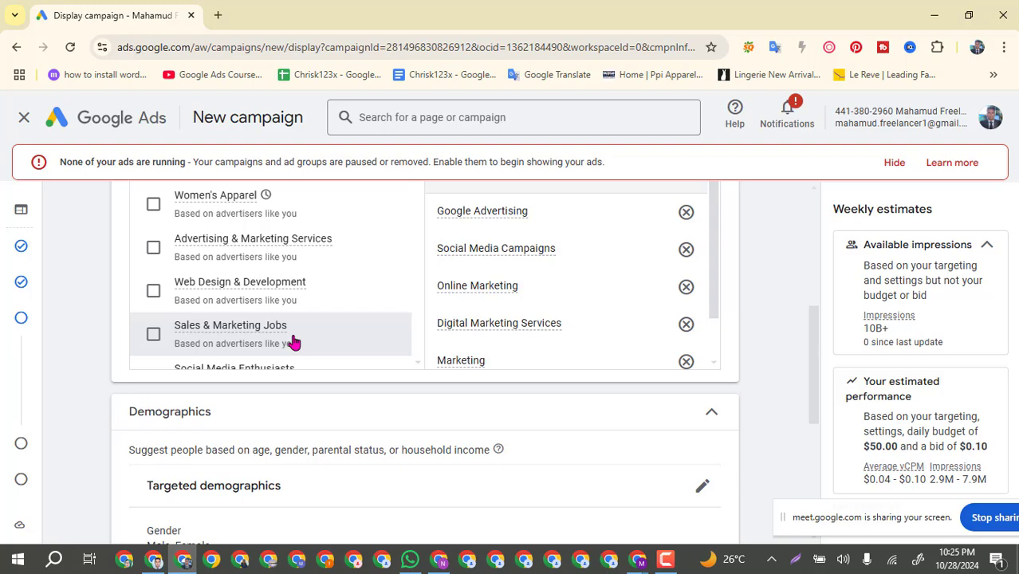
pyautogui.scroll(1, 294, 341)
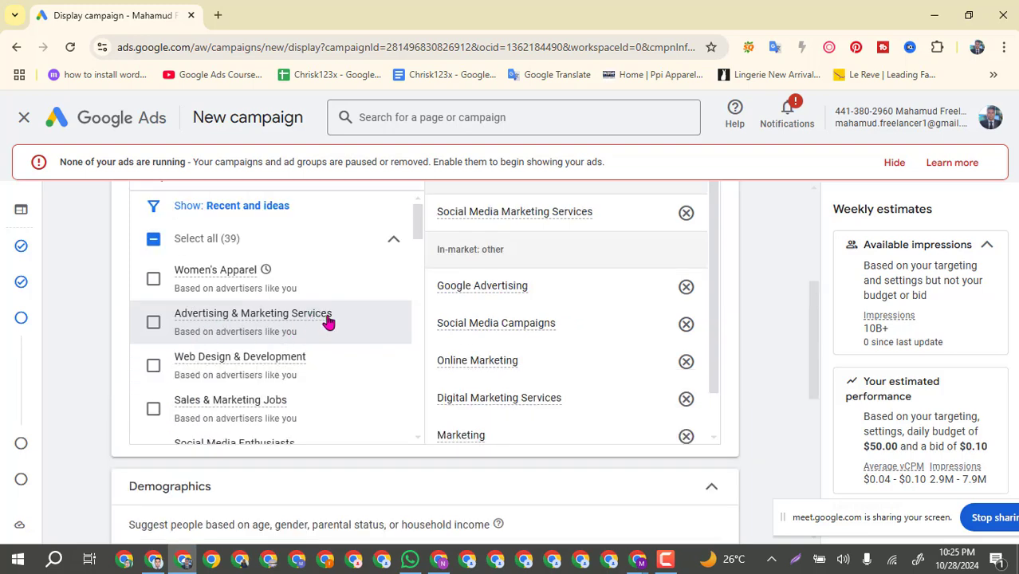
pyautogui.click(153, 323)
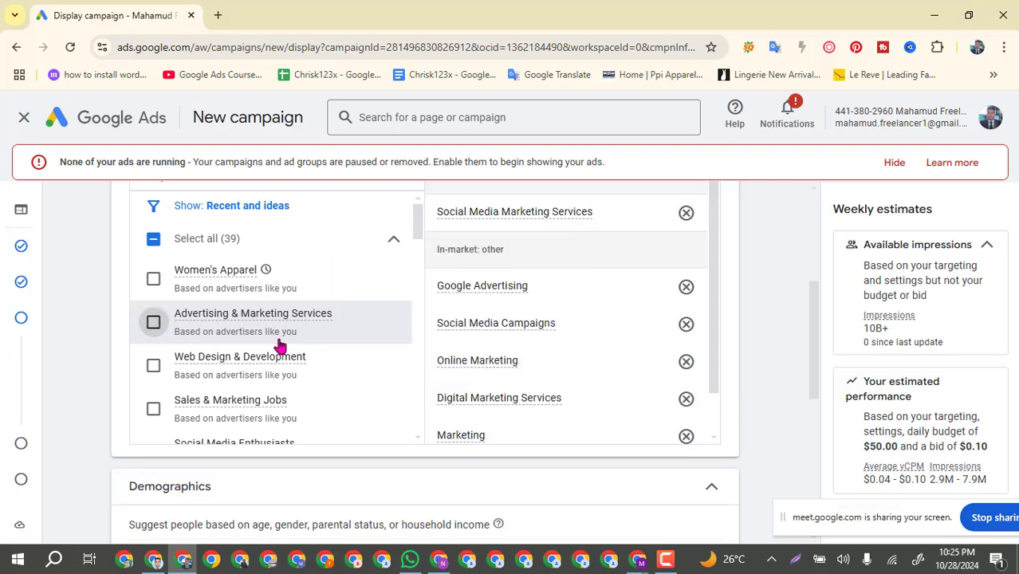
# Review the audience segments selected so far for targeting.
pyautogui.scroll(3, 279, 345)
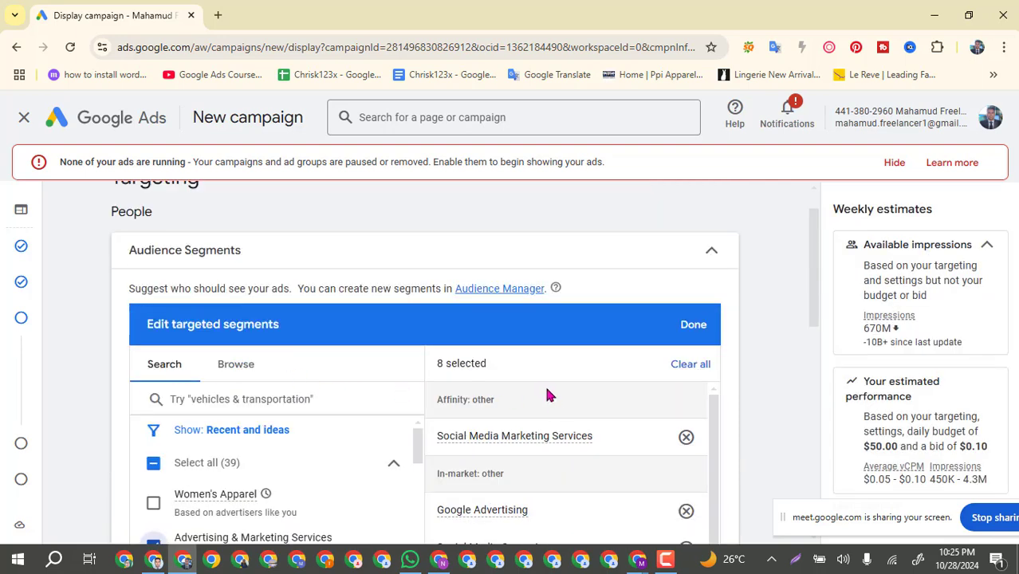
pyautogui.scroll(-1, 556, 408)
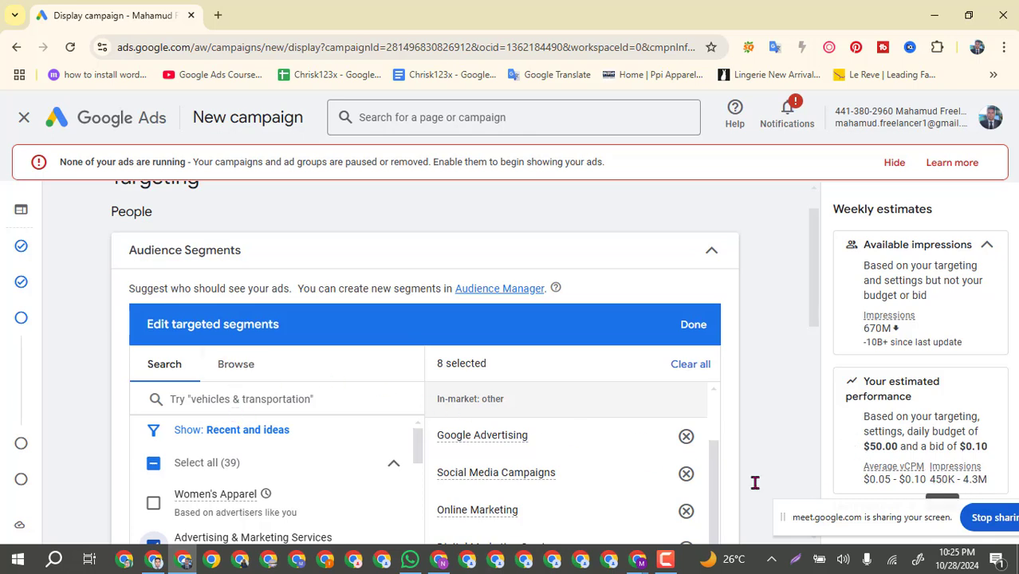
pyautogui.scroll(-1, 265, 377)
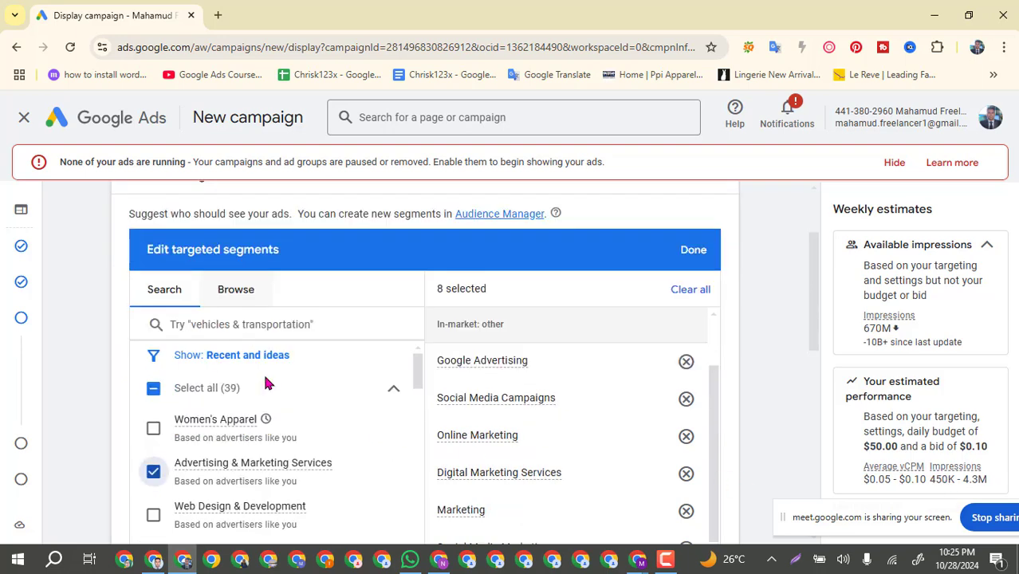
pyautogui.scroll(-2, 348, 355)
pyautogui.scroll(2, 312, 428)
# Browse the detailed demographics segments and examine the Parental Status and Marital Status options.
pyautogui.click(237, 292)
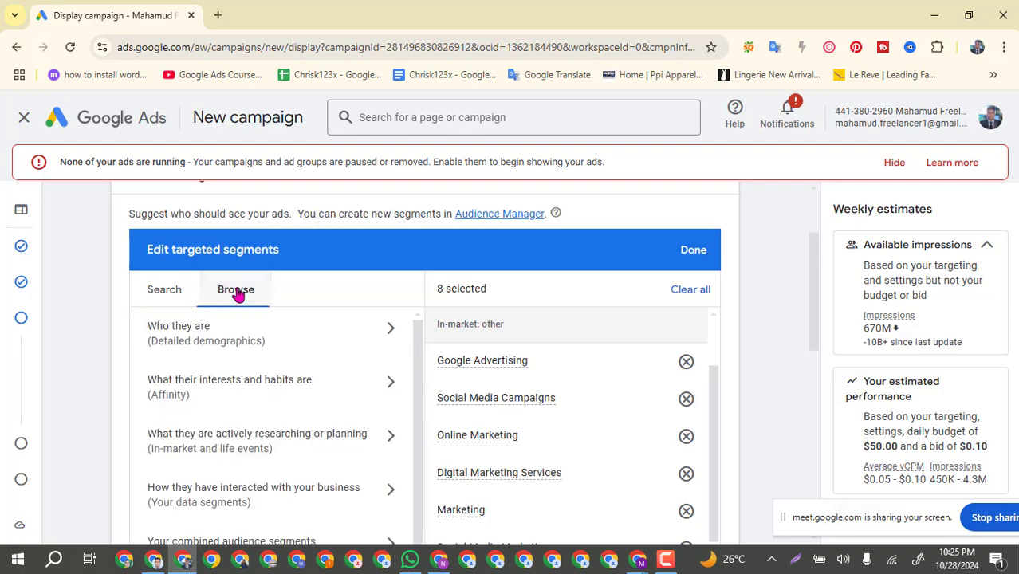
pyautogui.click(185, 342)
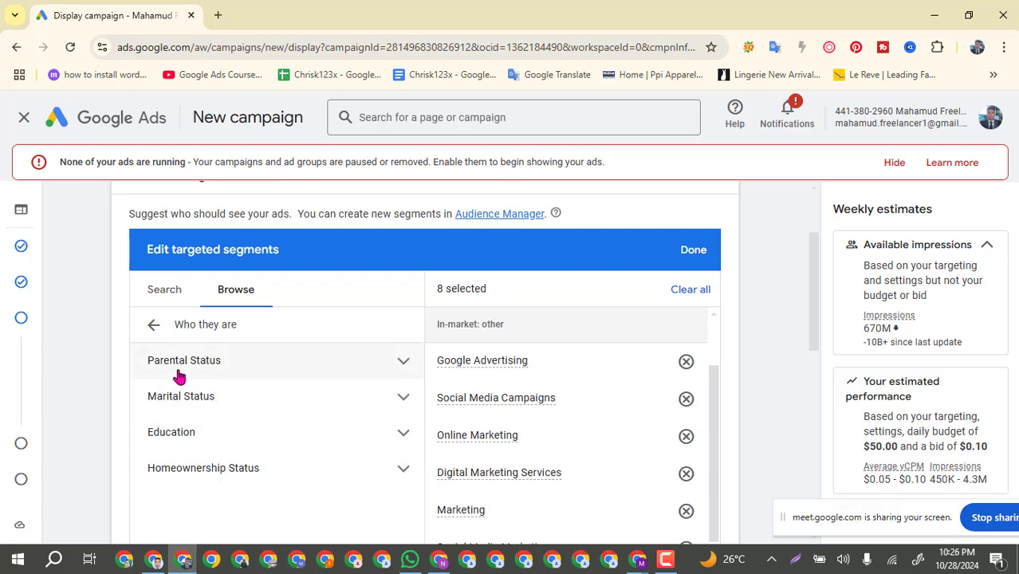
pyautogui.click(267, 369)
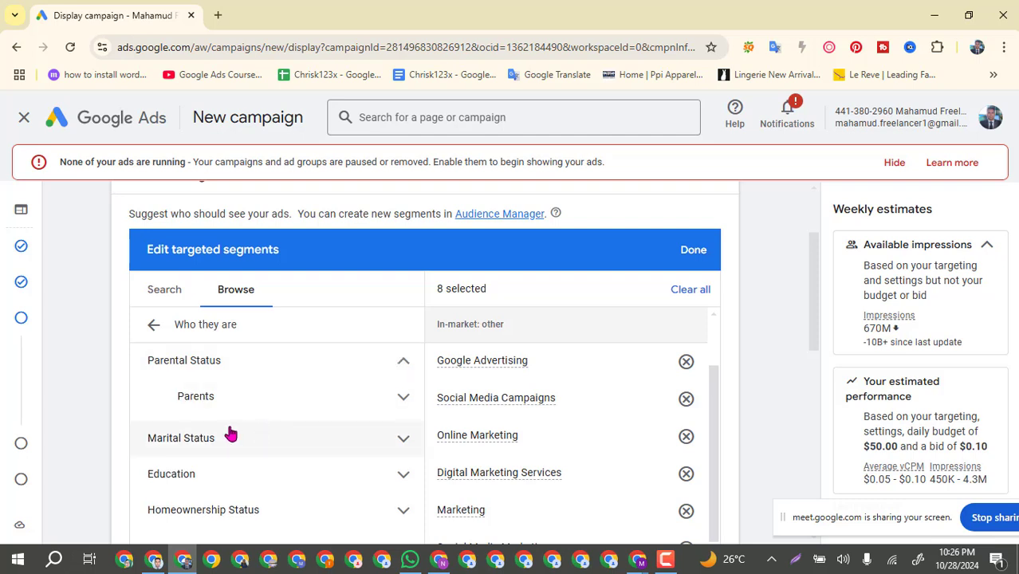
pyautogui.click(307, 362)
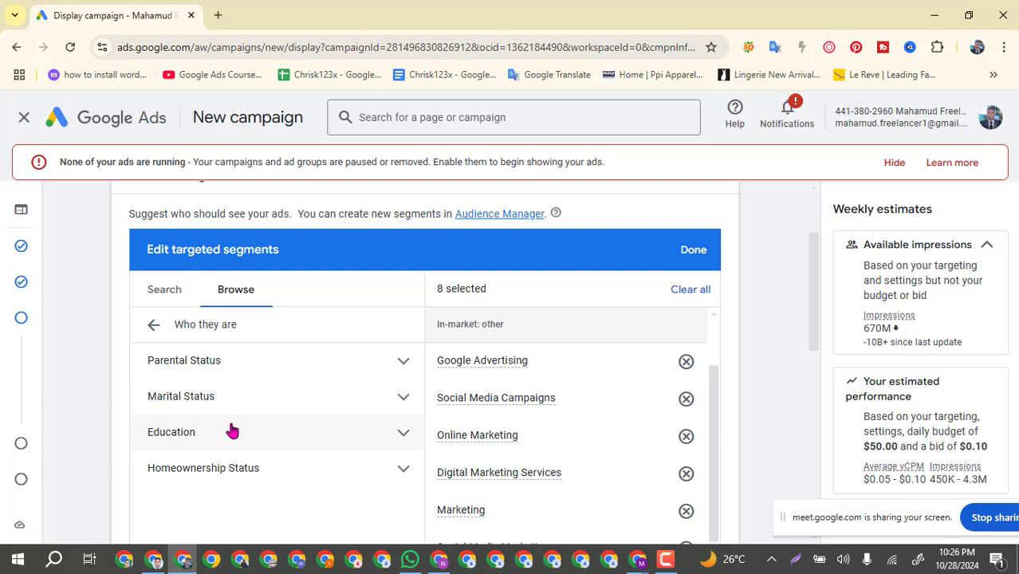
pyautogui.click(276, 408)
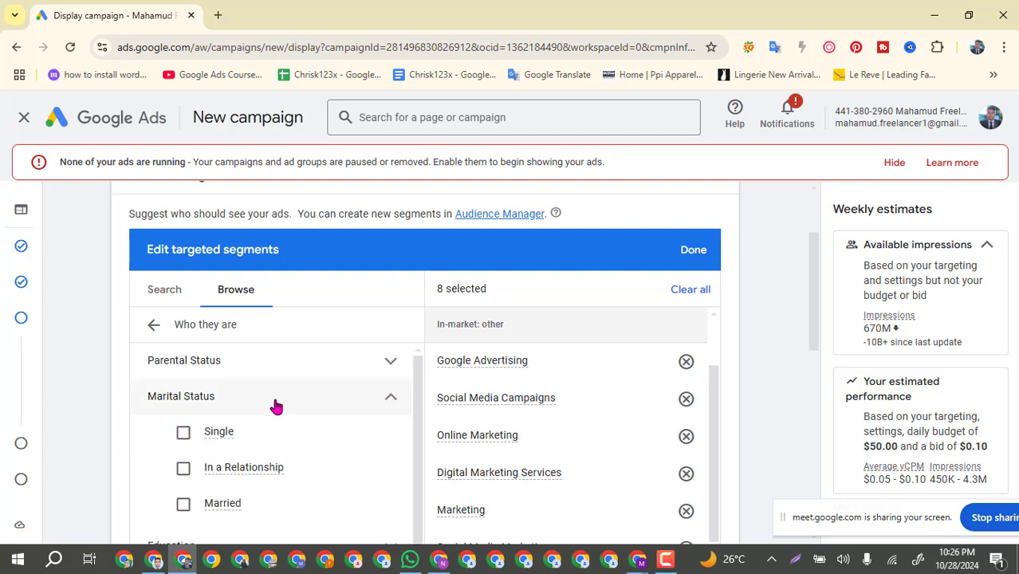
pyautogui.scroll(-1, 447, 338)
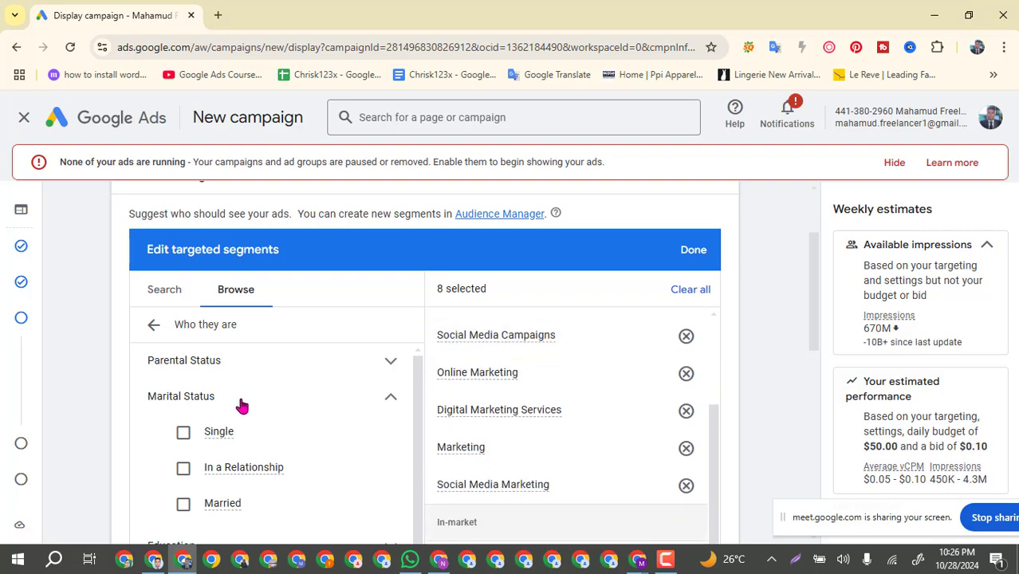
pyautogui.click(257, 404)
pyautogui.scroll(-1, 257, 404)
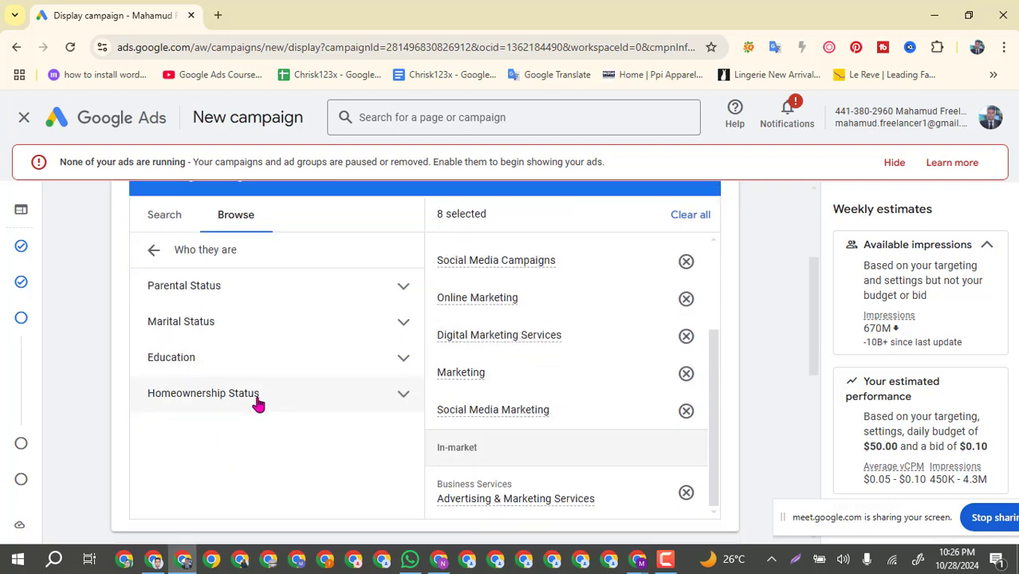
# Target Current College Students from the Education group of the detailed demographics.
pyautogui.click(239, 367)
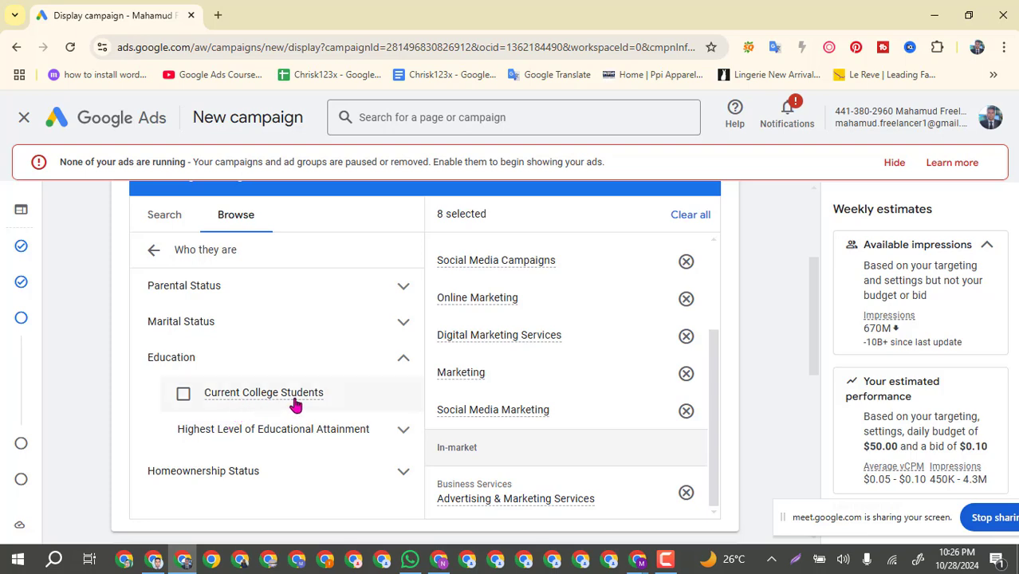
pyautogui.click(185, 397)
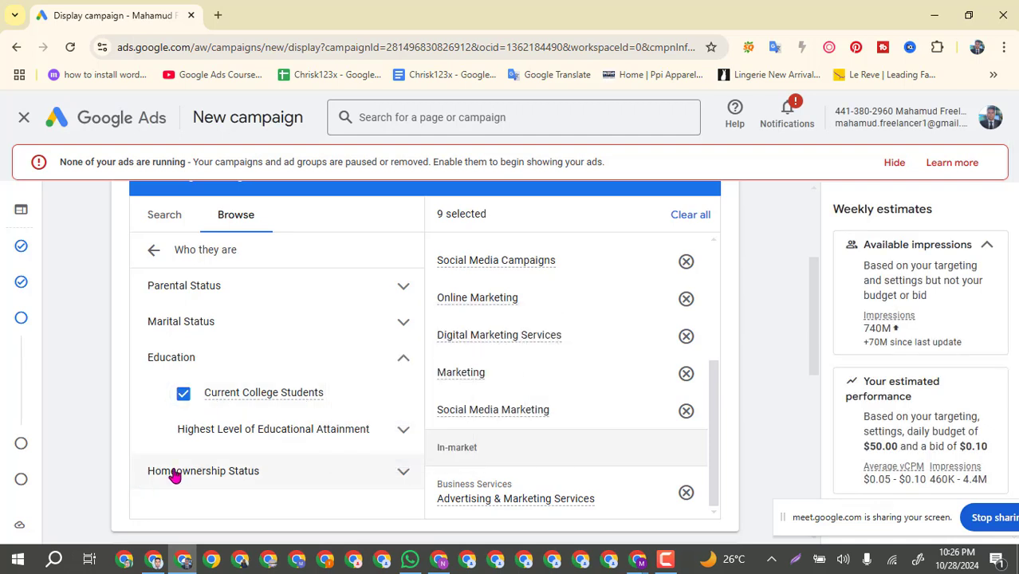
pyautogui.scroll(-1, 201, 471)
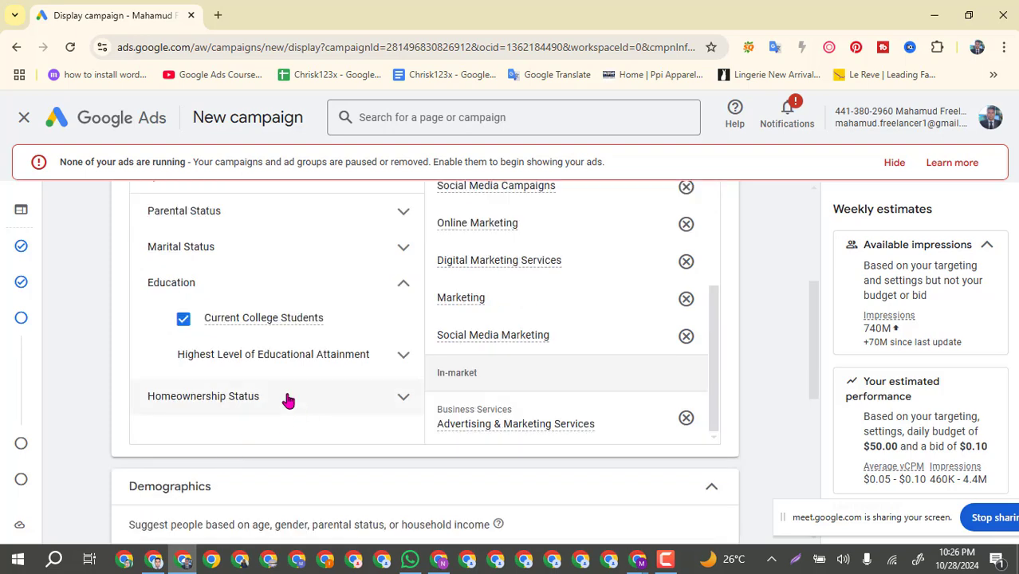
pyautogui.scroll(-2, 283, 399)
# Return to the segment categories and examine the affinity segments covering people's interests and habits.
pyautogui.scroll(4, 279, 395)
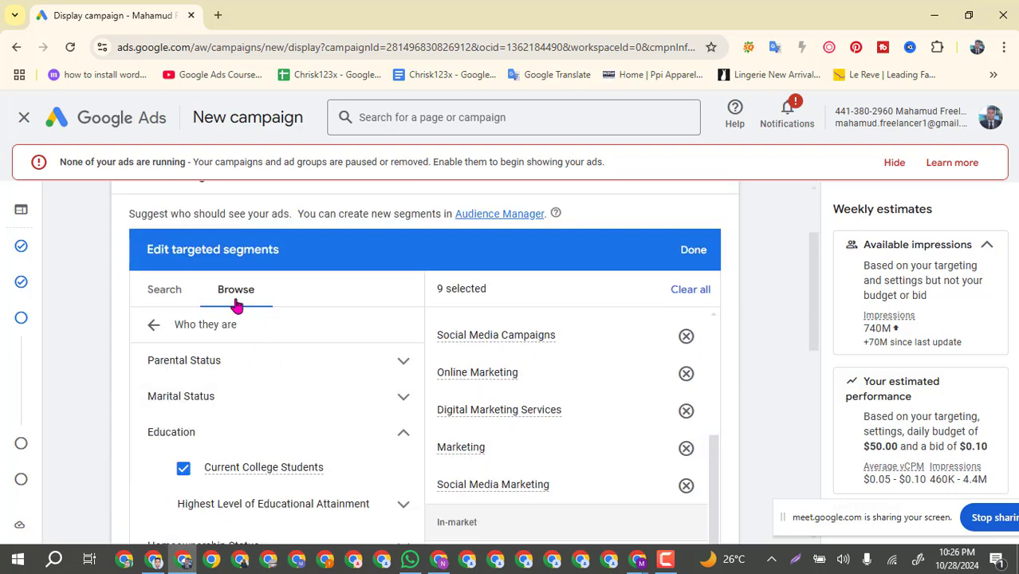
pyautogui.click(153, 325)
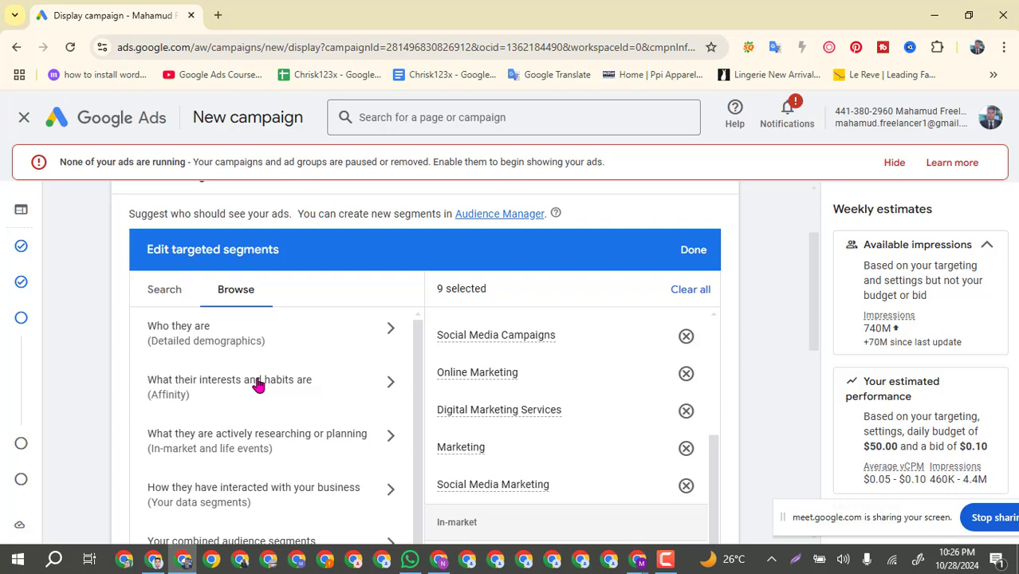
pyautogui.click(211, 386)
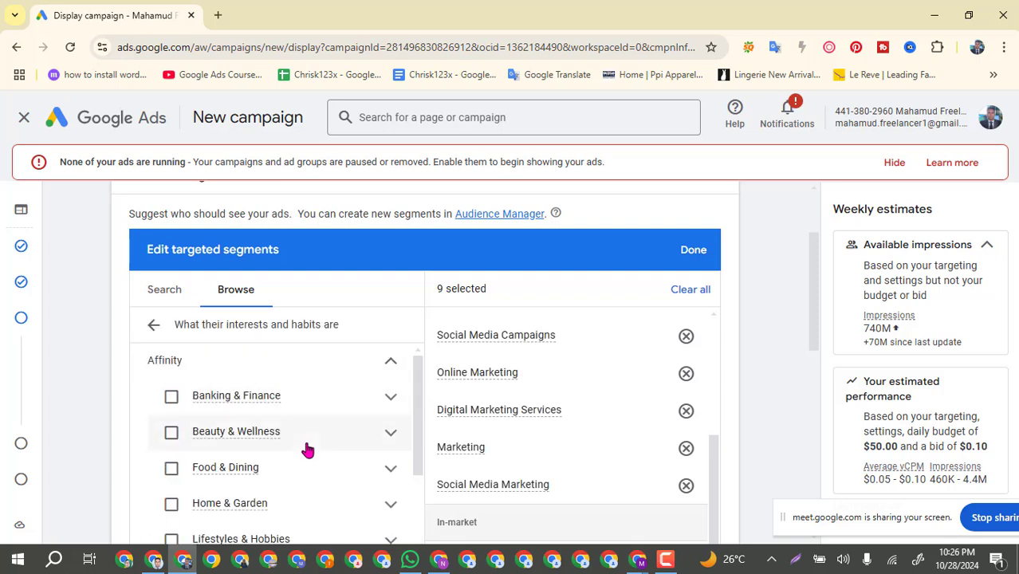
pyautogui.scroll(-1, 287, 407)
pyautogui.scroll(-1, 267, 434)
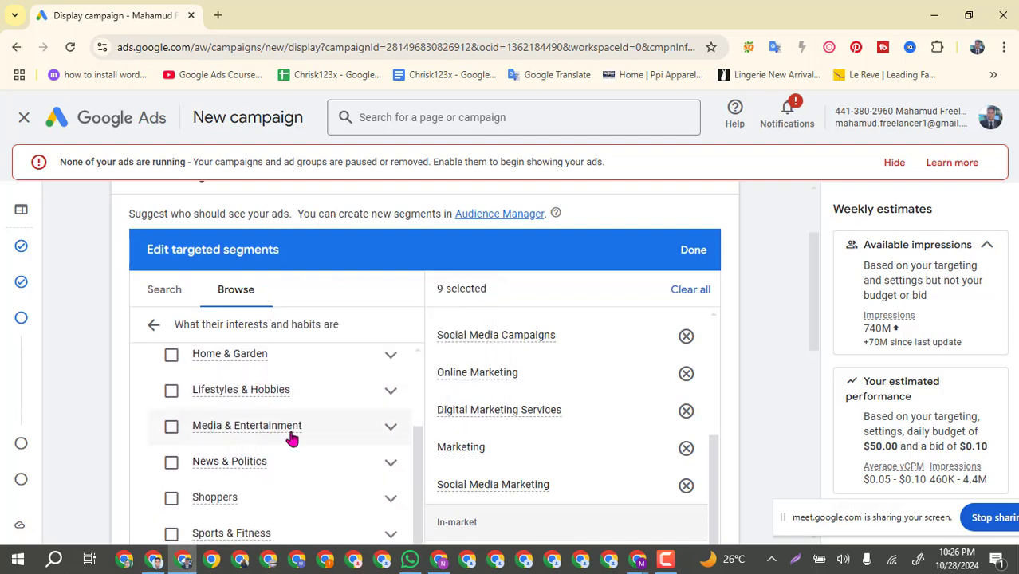
pyautogui.scroll(-1, 264, 447)
pyautogui.scroll(-1, 232, 488)
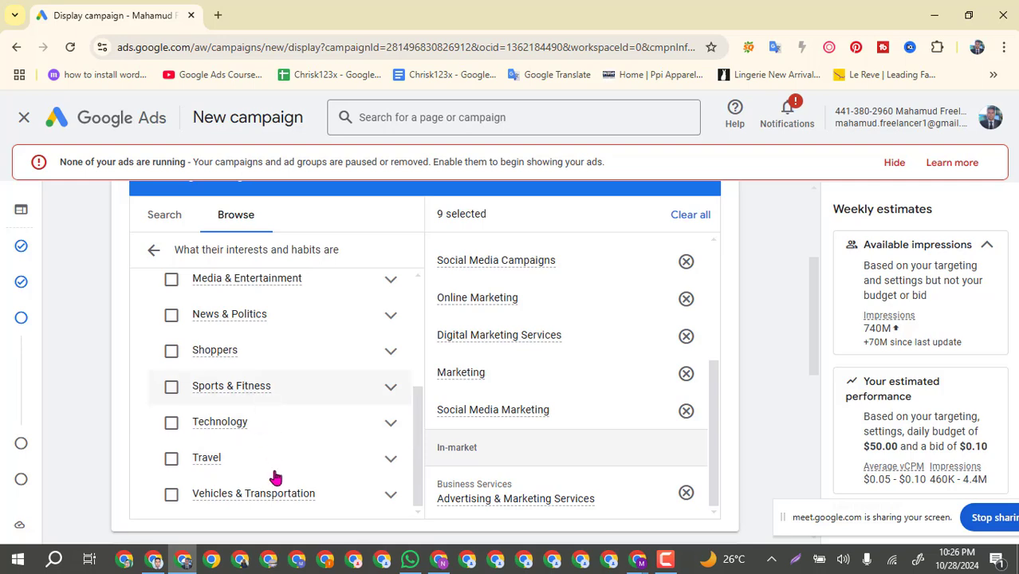
pyautogui.scroll(-1, 271, 490)
pyautogui.scroll(5, 280, 435)
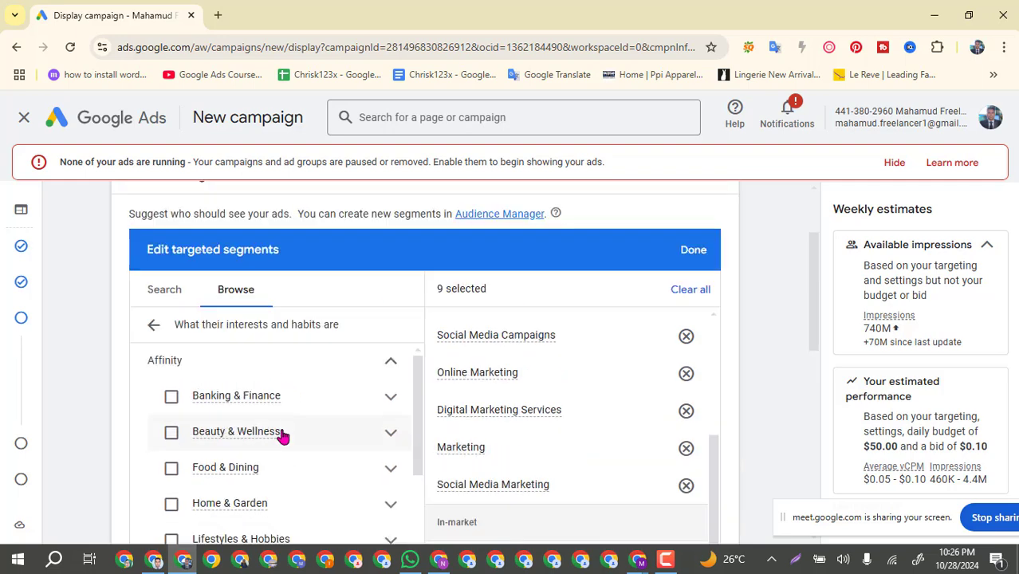
# Browse the in-market segments people are actively researching or planning and target Education.
pyautogui.click(153, 324)
pyautogui.scroll(-1, 337, 403)
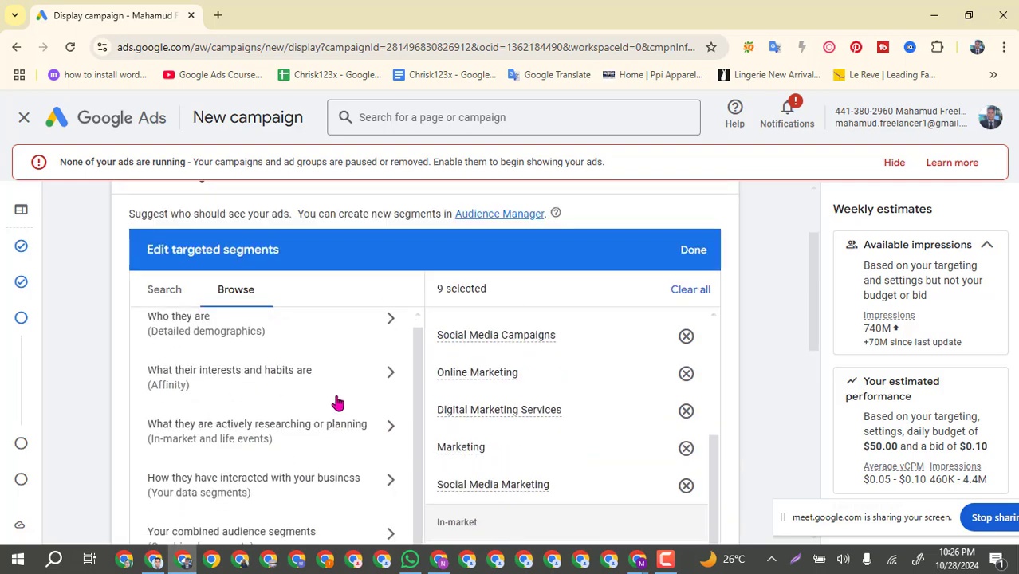
pyautogui.click(247, 412)
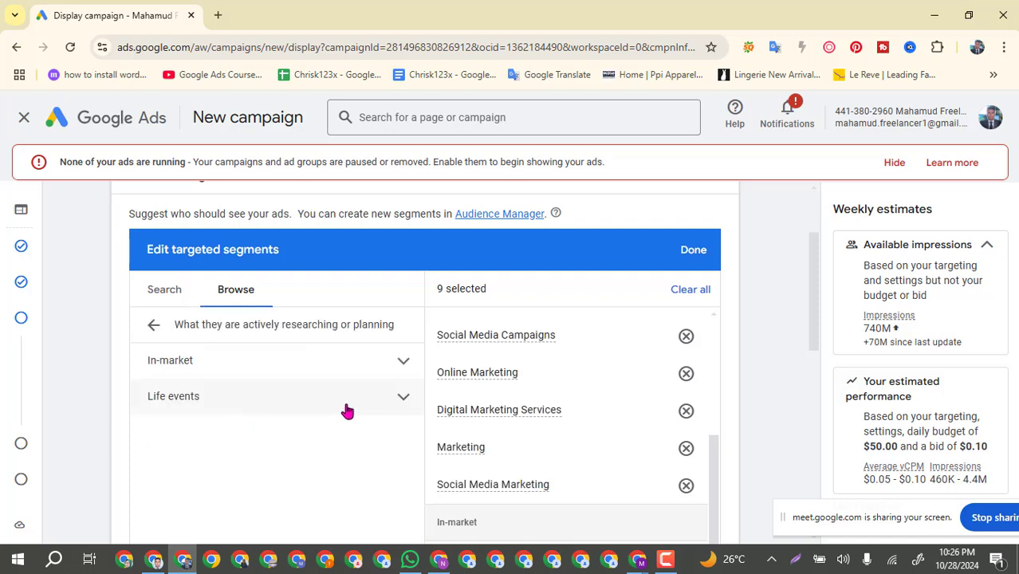
pyautogui.click(307, 364)
pyautogui.scroll(-2, 312, 437)
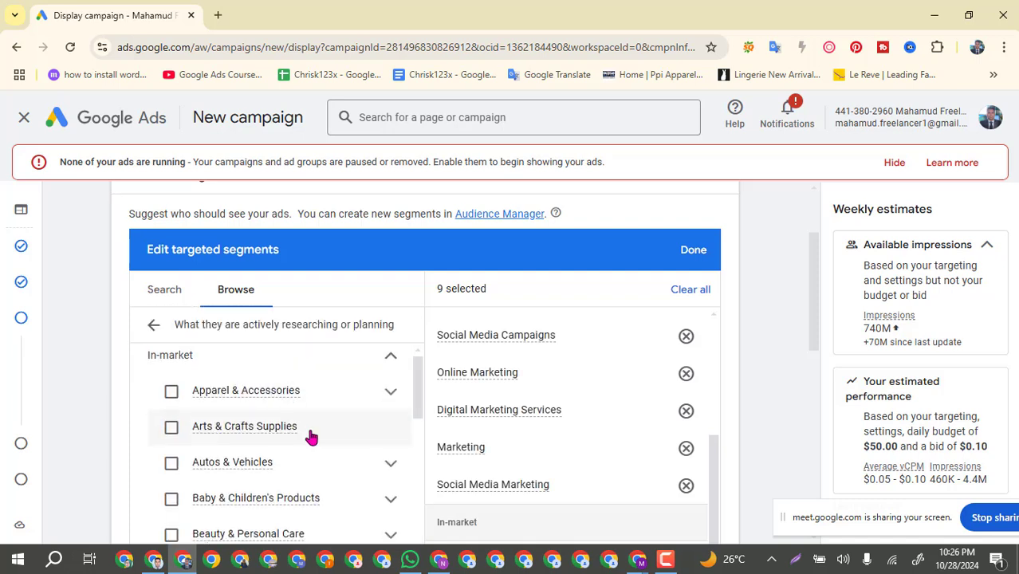
pyautogui.scroll(-3, 310, 437)
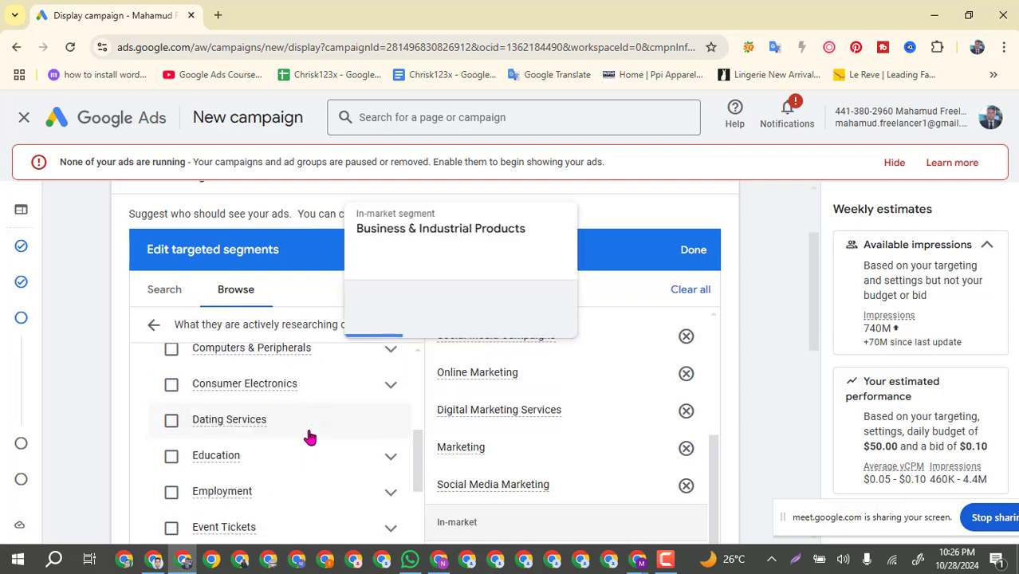
pyautogui.scroll(2, 311, 437)
pyautogui.scroll(2, 299, 437)
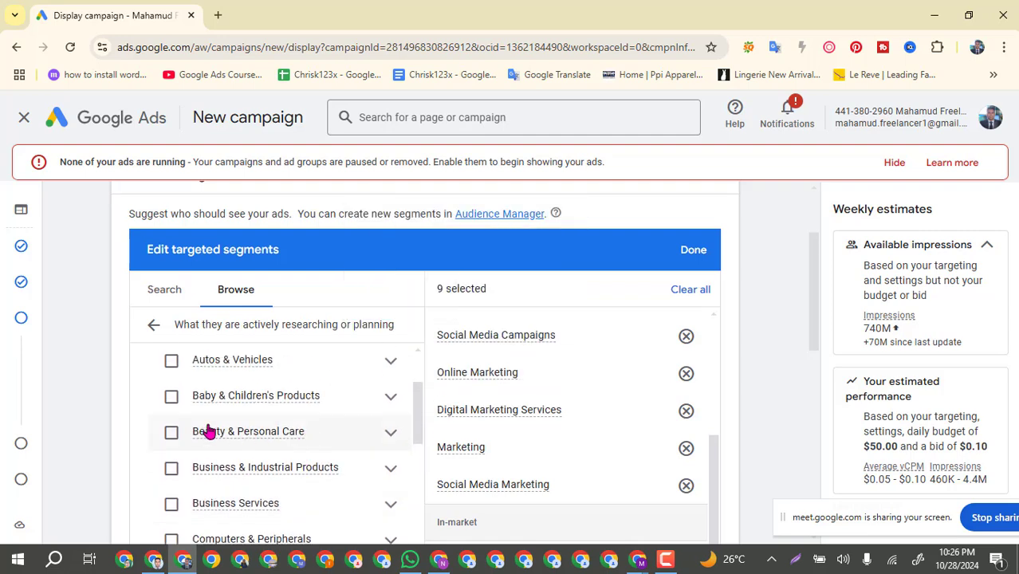
pyautogui.scroll(-2, 210, 434)
pyautogui.scroll(-2, 214, 446)
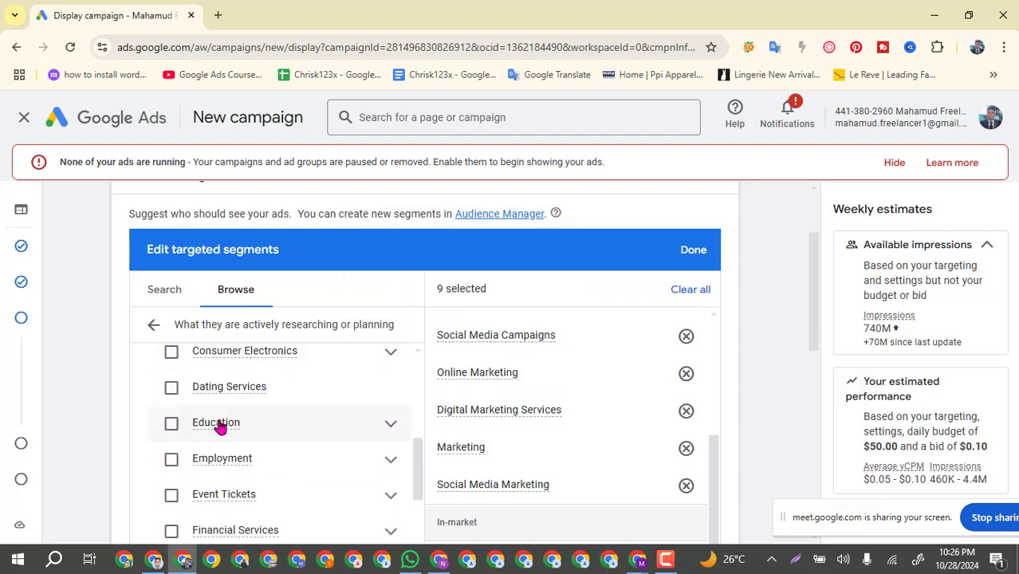
pyautogui.click(220, 429)
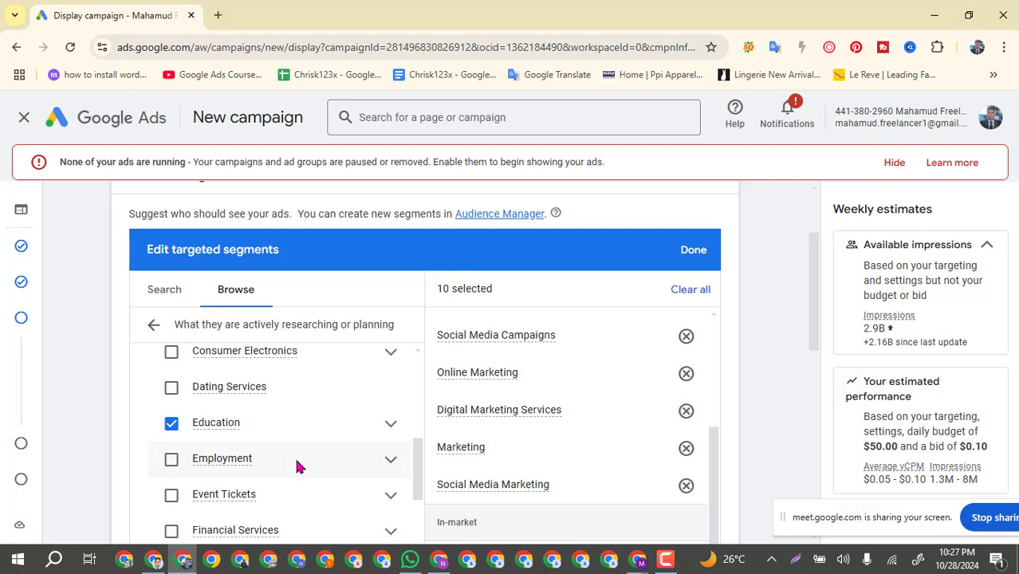
# Replace the broad Education in-market segment with its Post-Secondary Education subsegment.
pyautogui.click(392, 424)
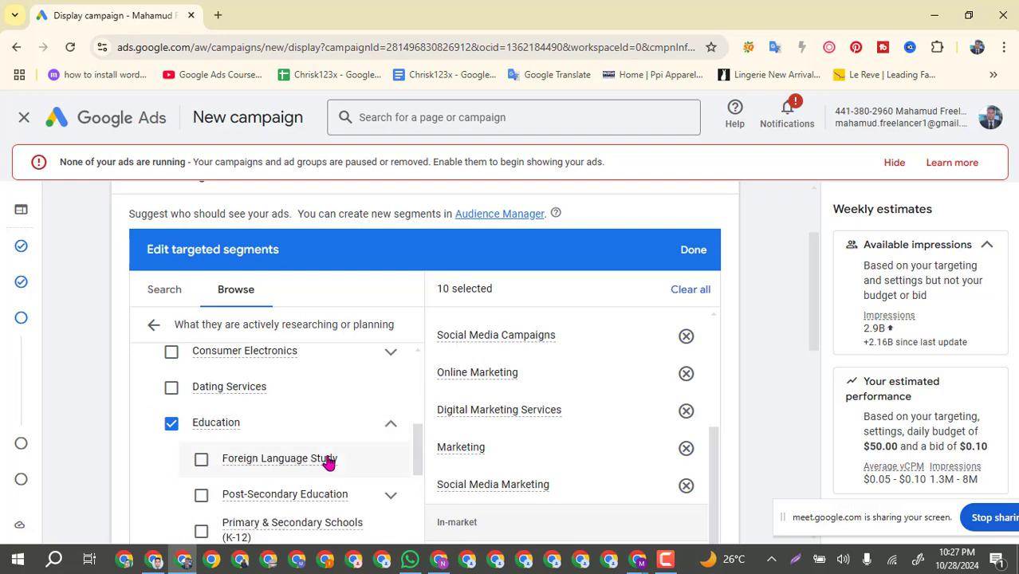
pyautogui.scroll(-2, 327, 463)
pyautogui.scroll(3, 291, 455)
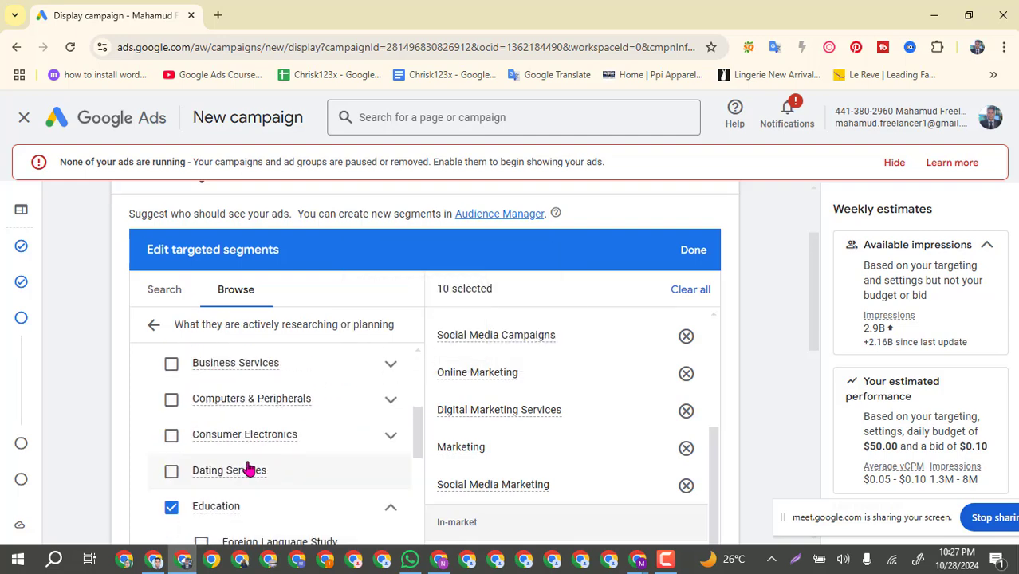
pyautogui.scroll(-1, 239, 469)
pyautogui.click(172, 432)
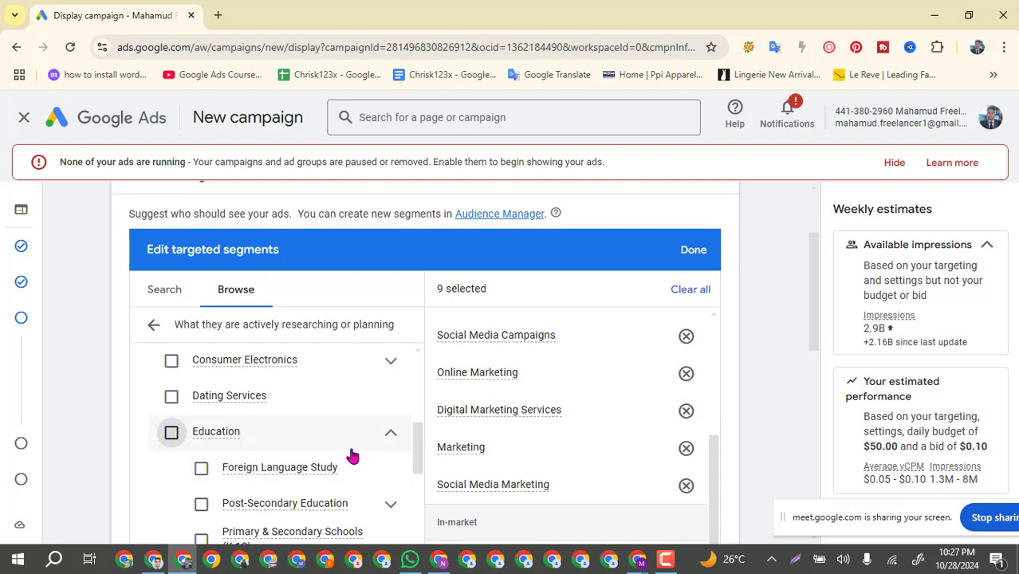
pyautogui.scroll(-1, 348, 457)
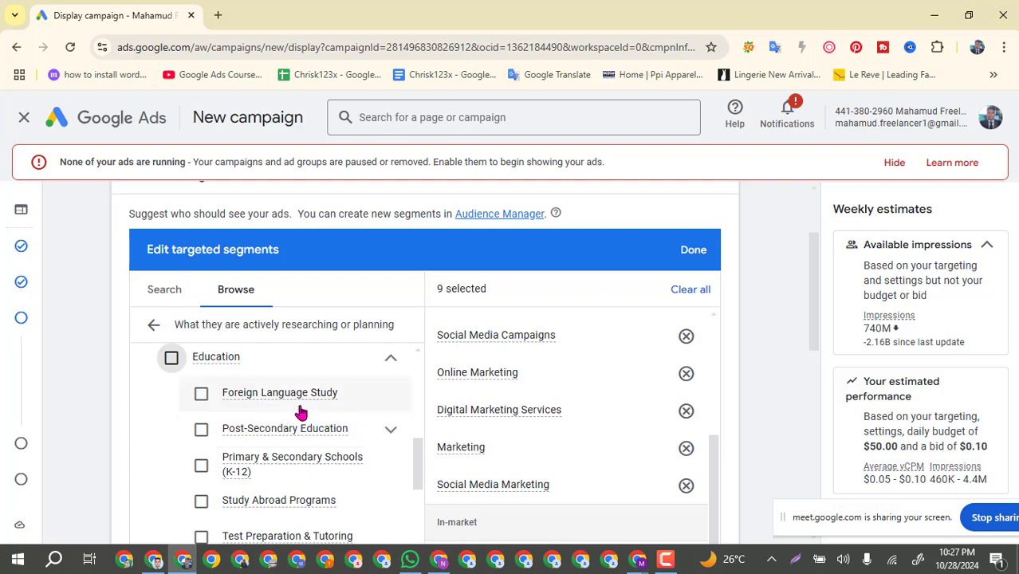
pyautogui.click(201, 430)
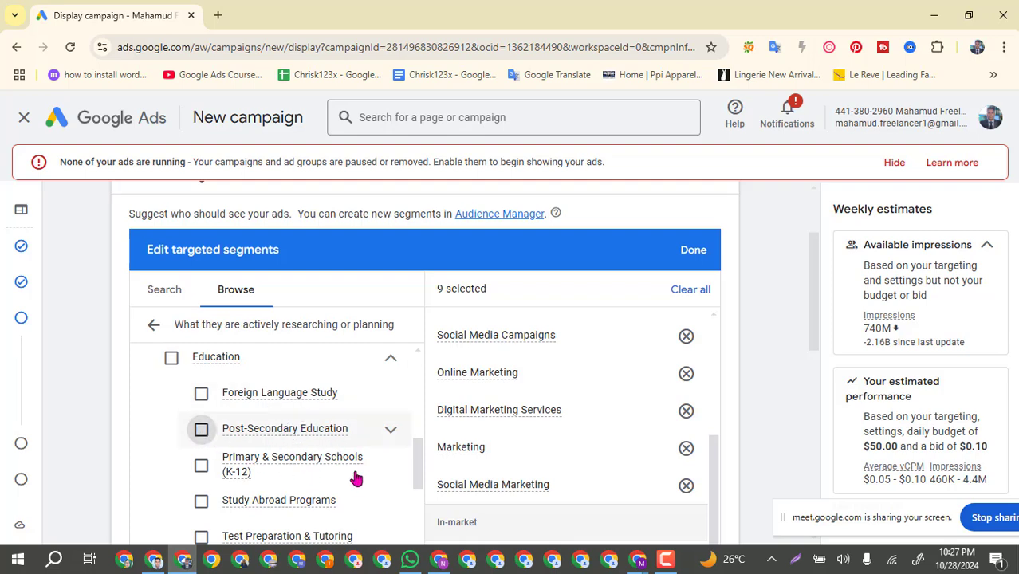
pyautogui.scroll(-1, 354, 479)
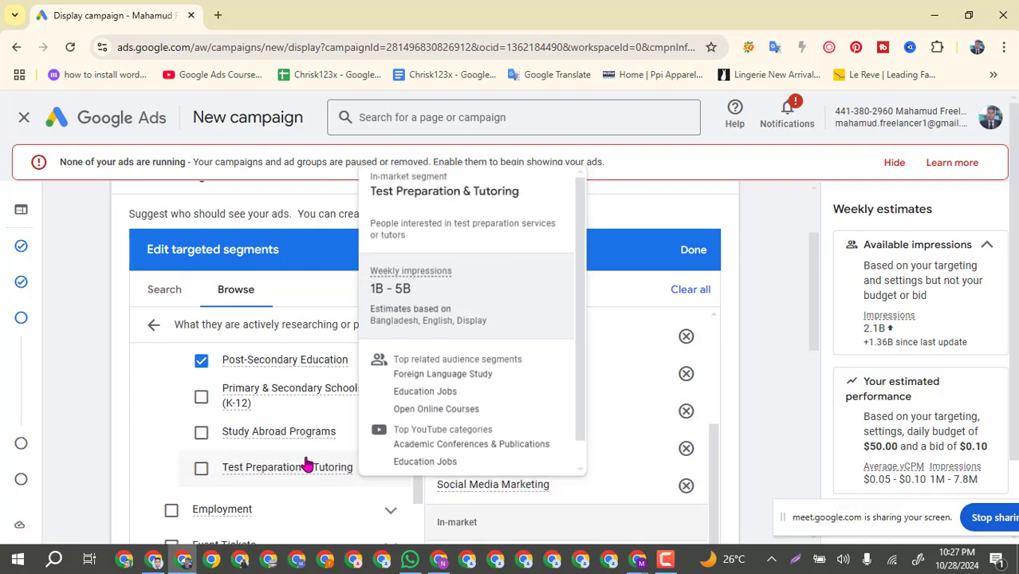
# Examine the remaining in-market segments from Education through Sports & Fitness, and return to the segment categories.
pyautogui.scroll(2, 308, 462)
pyautogui.scroll(1, 304, 463)
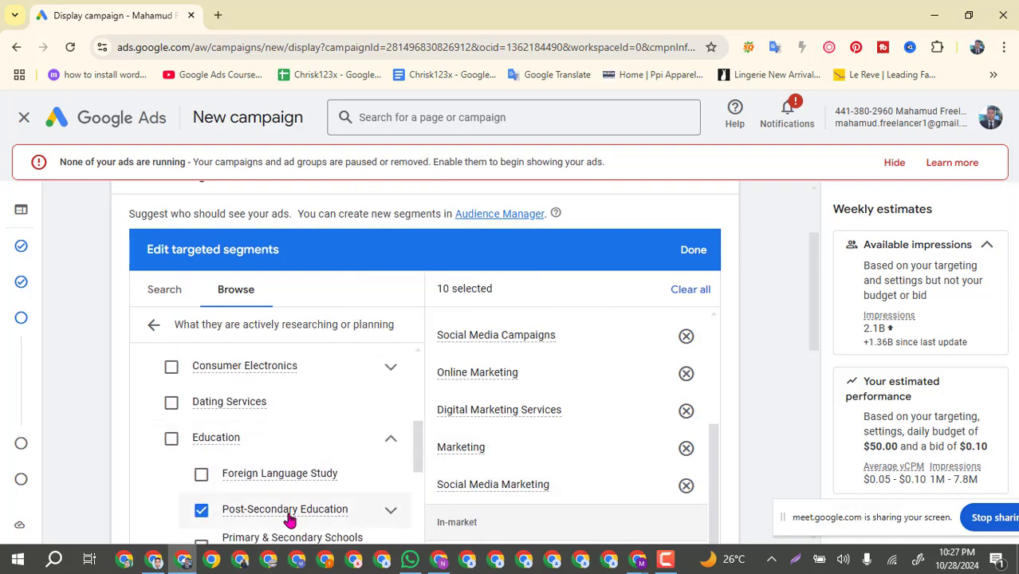
pyautogui.scroll(-3, 221, 497)
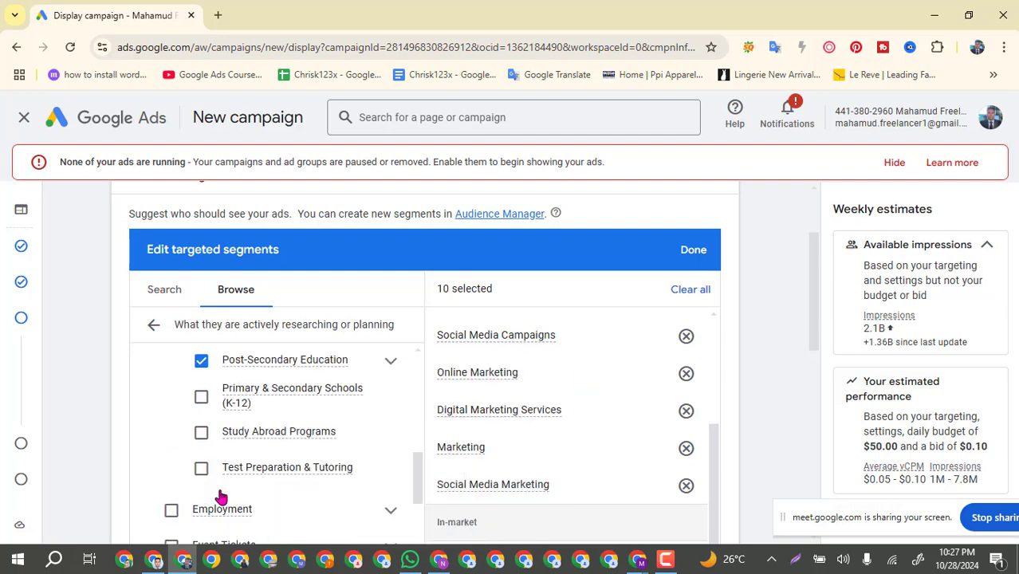
pyautogui.scroll(-2, 274, 465)
pyautogui.scroll(-1, 273, 467)
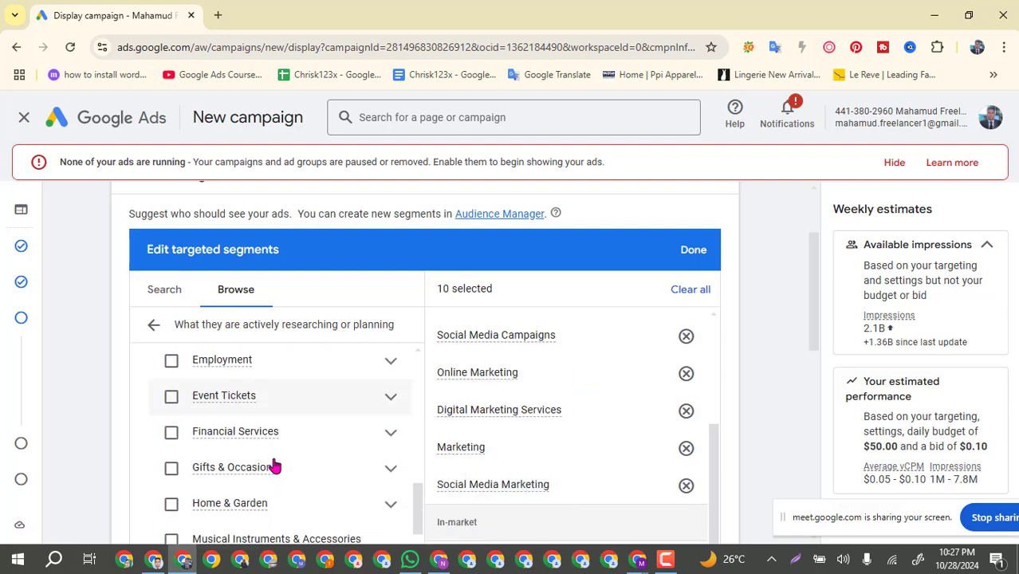
pyautogui.scroll(-2, 274, 467)
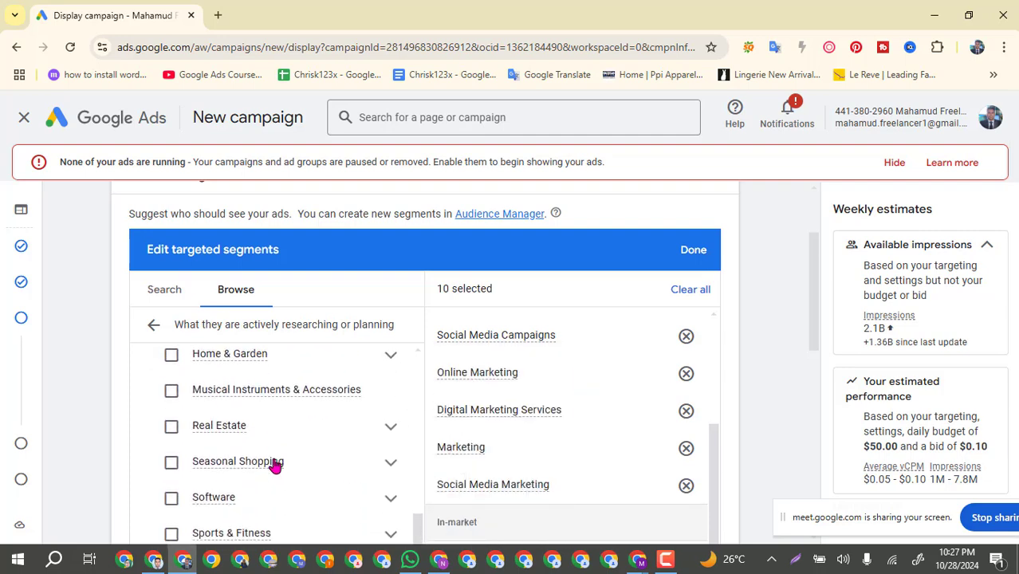
pyautogui.click(151, 329)
# Add Keywords as an additional targeting type for the ad group.
pyautogui.scroll(-1, 248, 384)
pyautogui.scroll(-1, 239, 457)
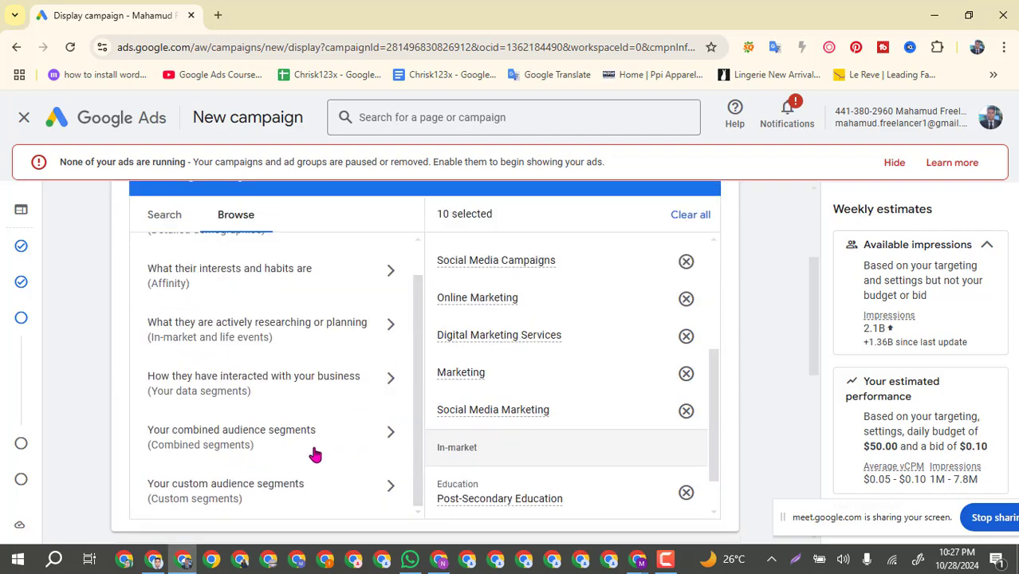
pyautogui.scroll(-3, 319, 452)
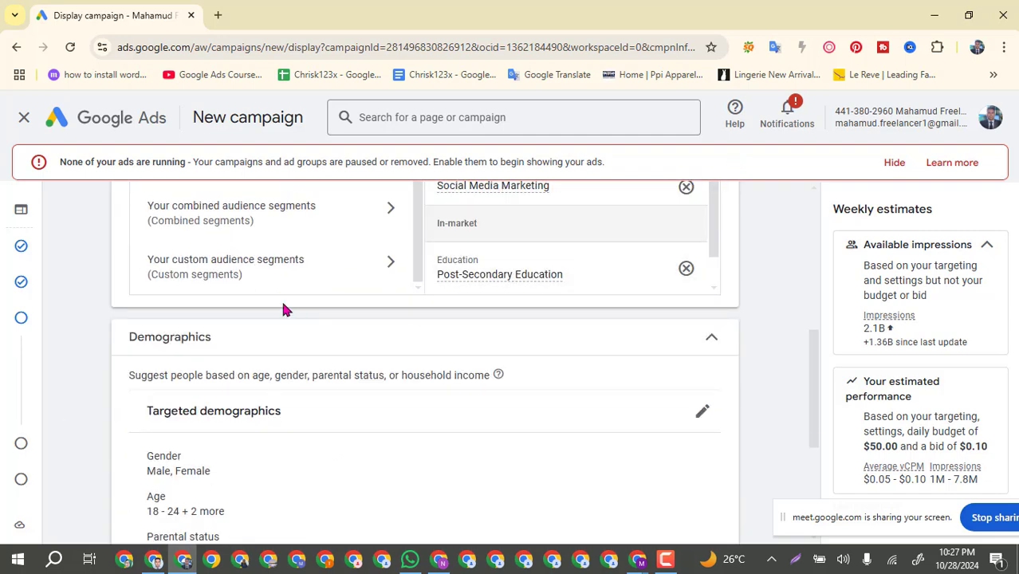
pyautogui.scroll(1, 280, 302)
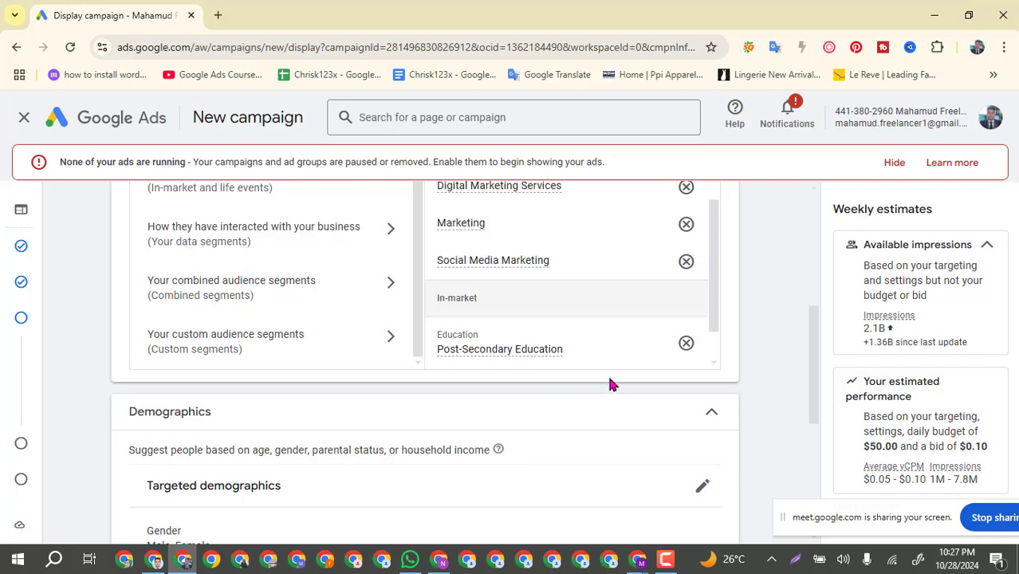
pyautogui.scroll(-3, 609, 378)
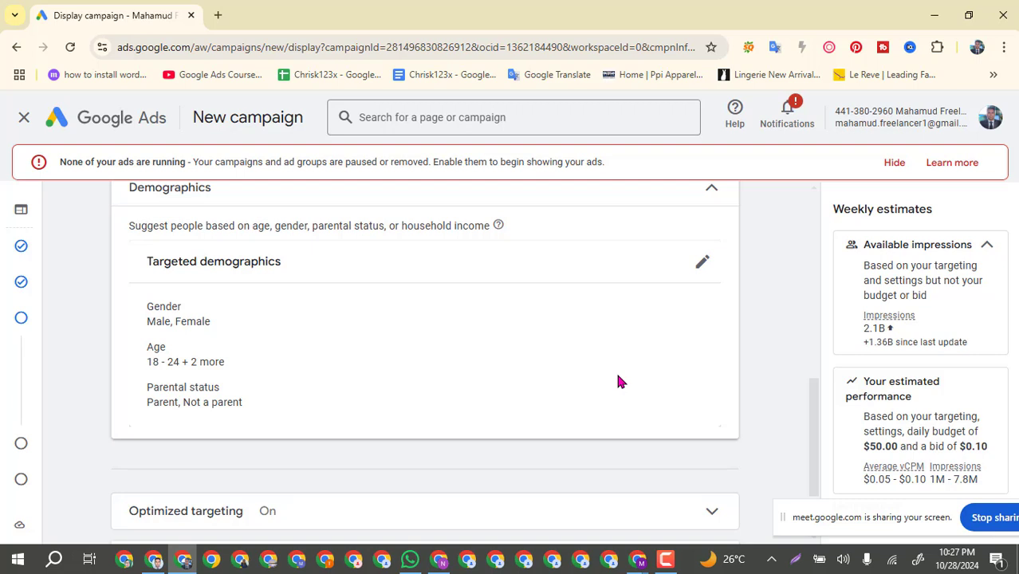
pyautogui.scroll(-1, 618, 381)
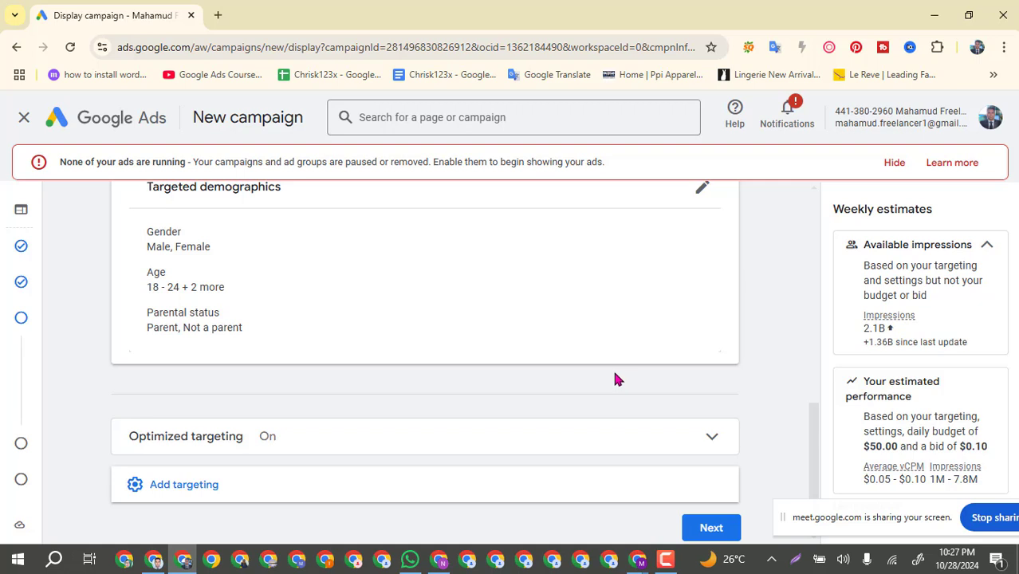
pyautogui.scroll(-1, 615, 380)
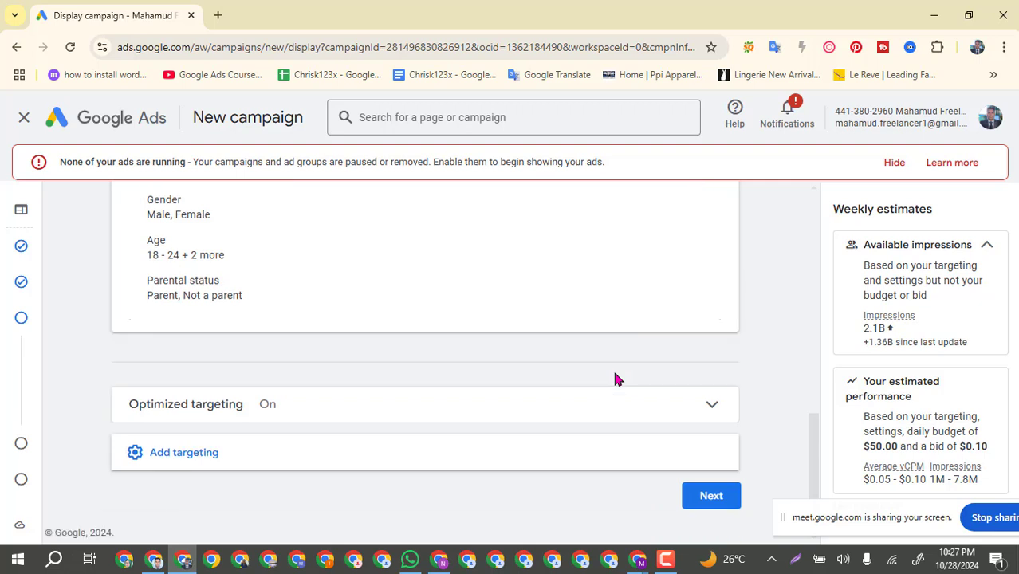
pyautogui.click(236, 462)
pyautogui.scroll(-3, 383, 445)
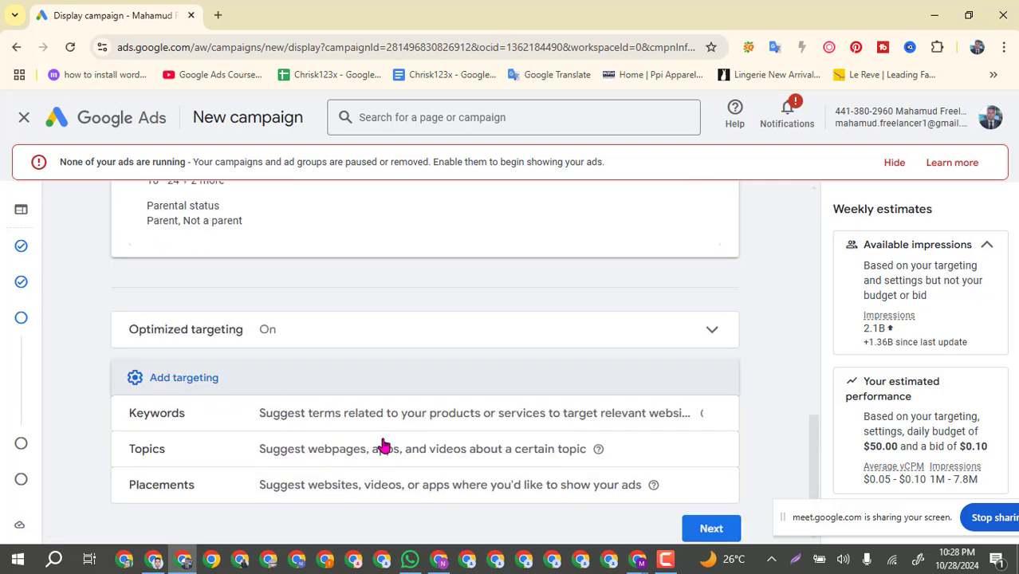
pyautogui.click(201, 390)
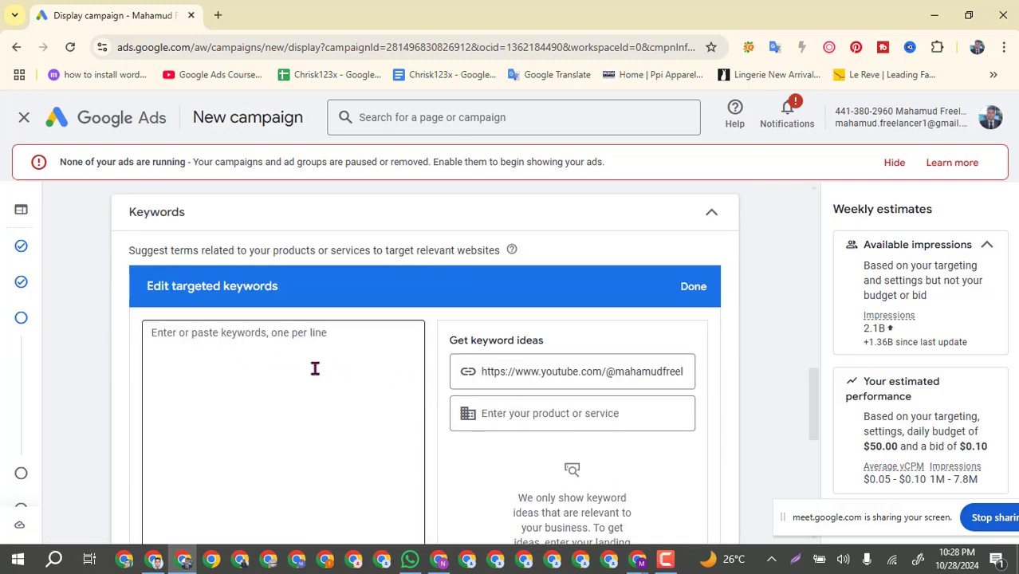
# Enter "youtube video seo" as the first targeted keyword.
pyautogui.click(312, 364)
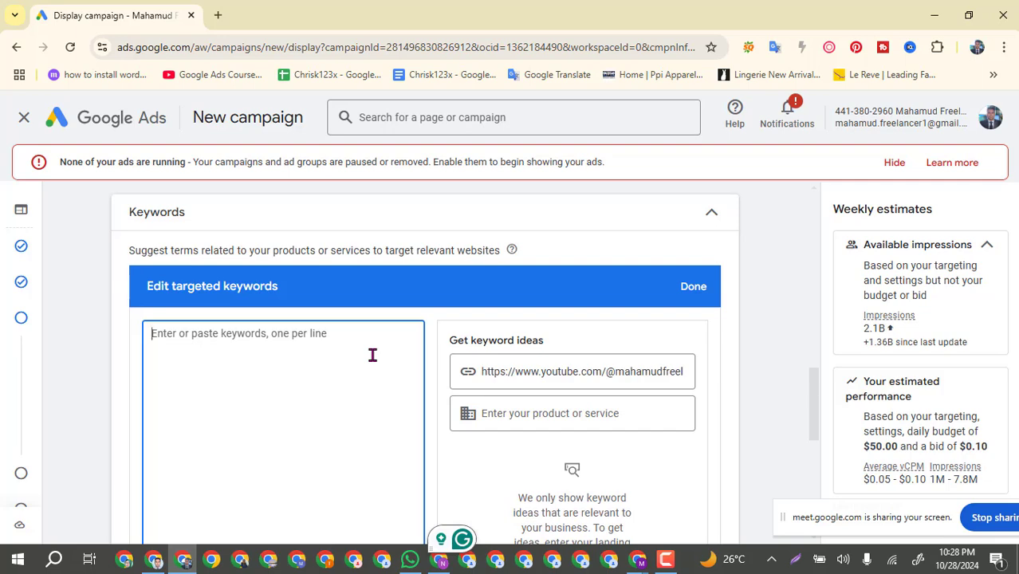
pyautogui.write('yo')
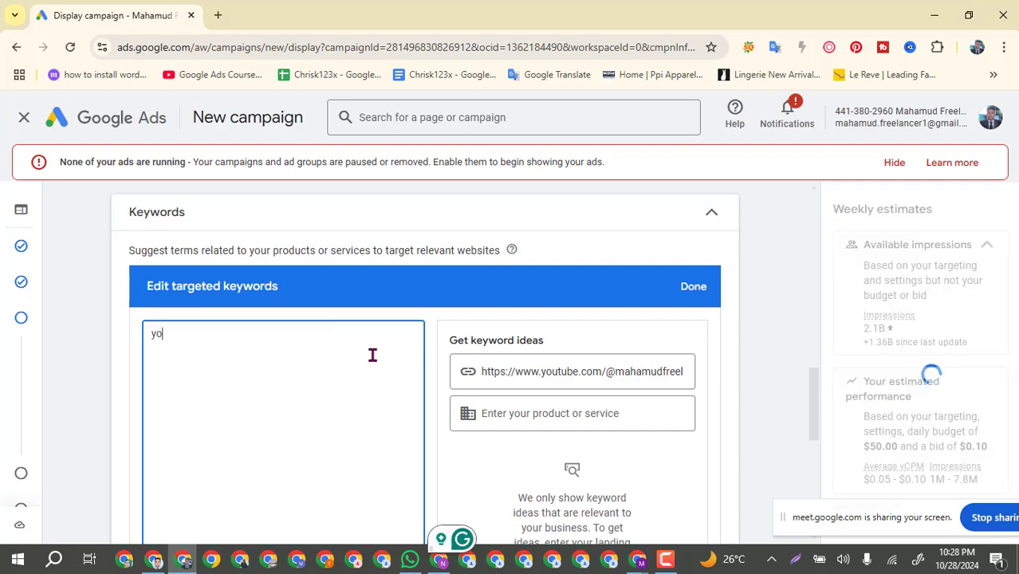
pyautogui.write('utube')
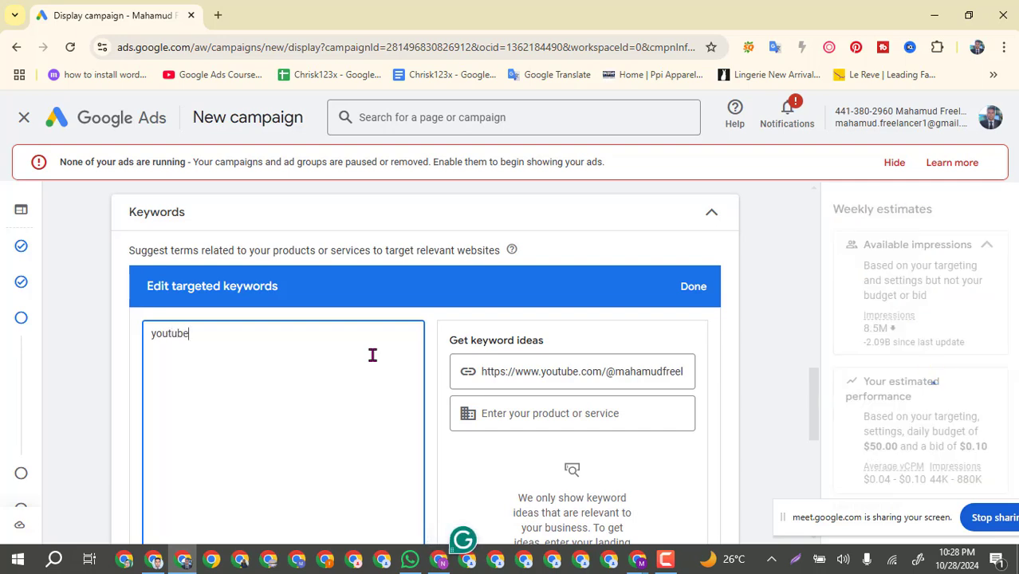
pyautogui.write(' vi')
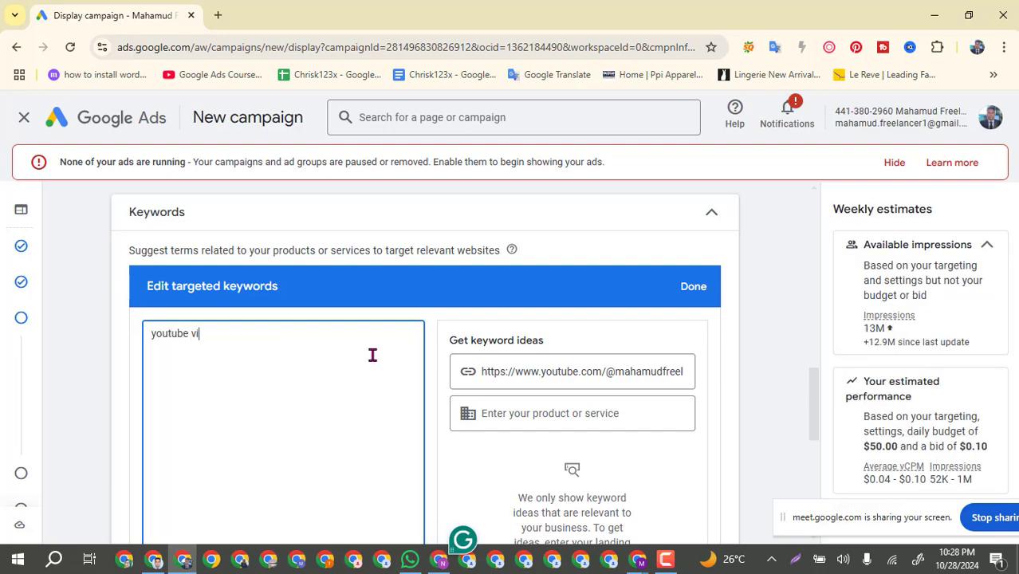
pyautogui.write('seo')
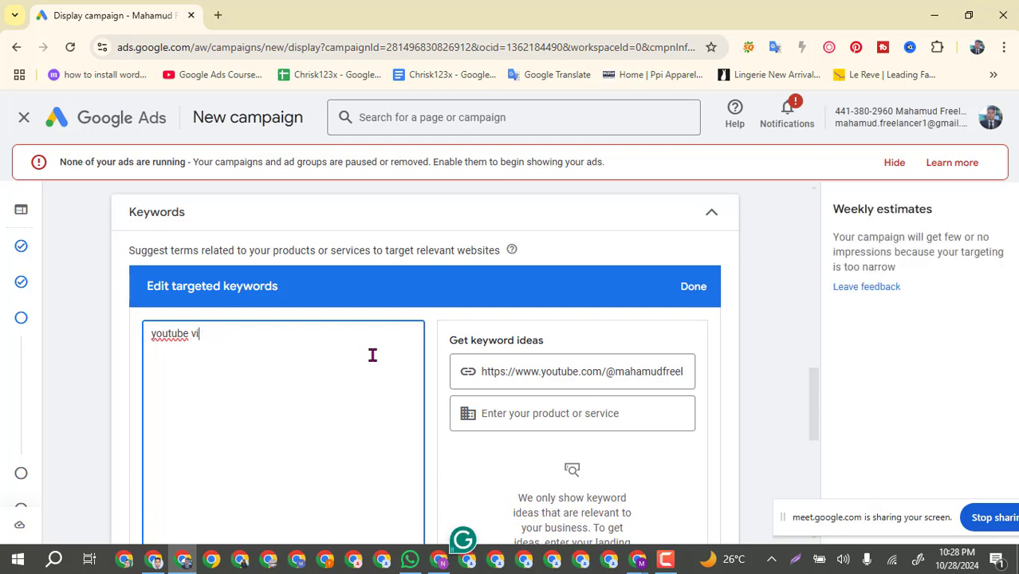
pyautogui.press('BackSpace')
pyautogui.write('ideo seo')
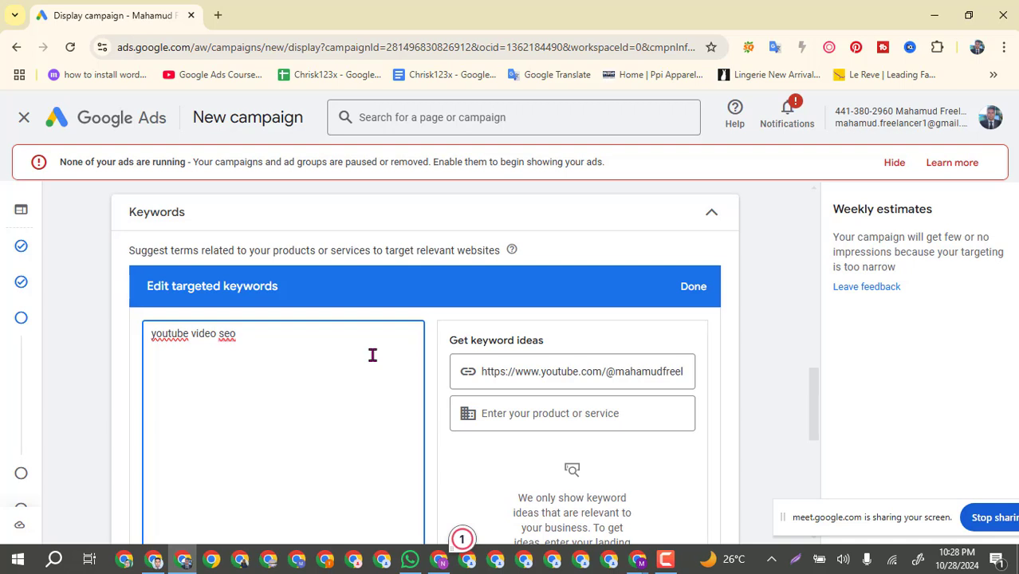
# Add "youtube marketing" on its own line in the targeted keywords.
pyautogui.press('Return')
pyautogui.write('youtu')
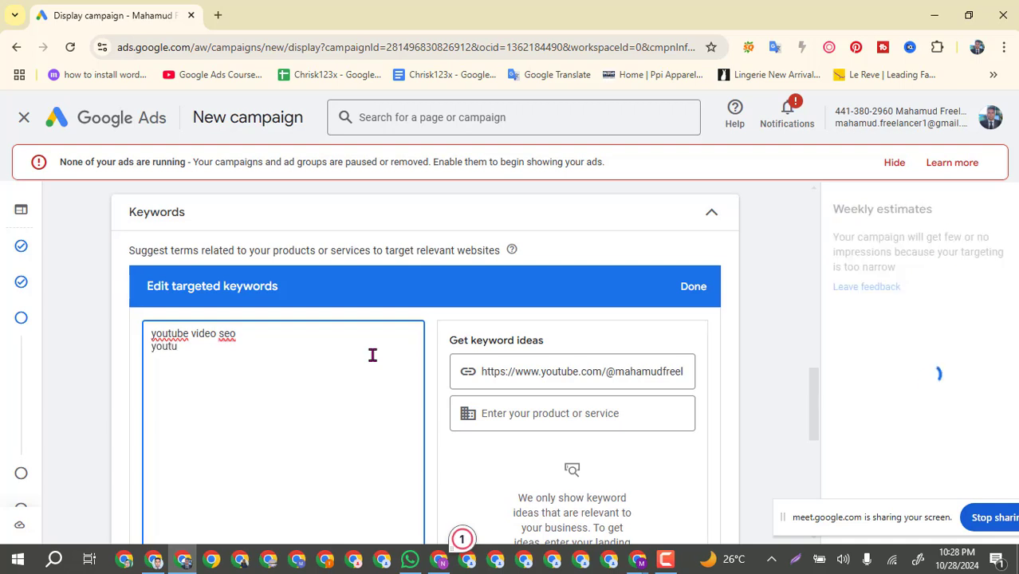
pyautogui.write('be')
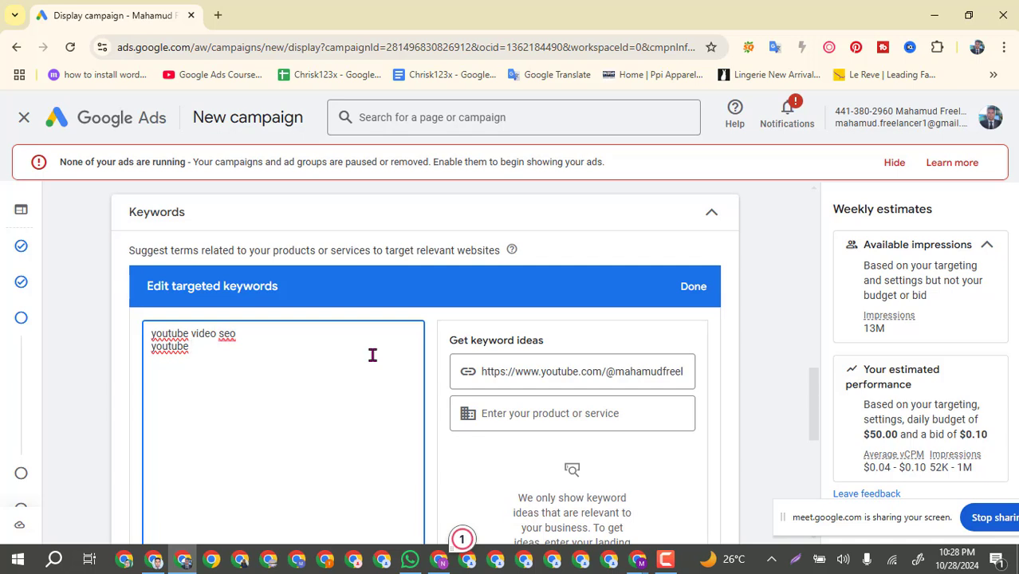
pyautogui.write(' marketing ')
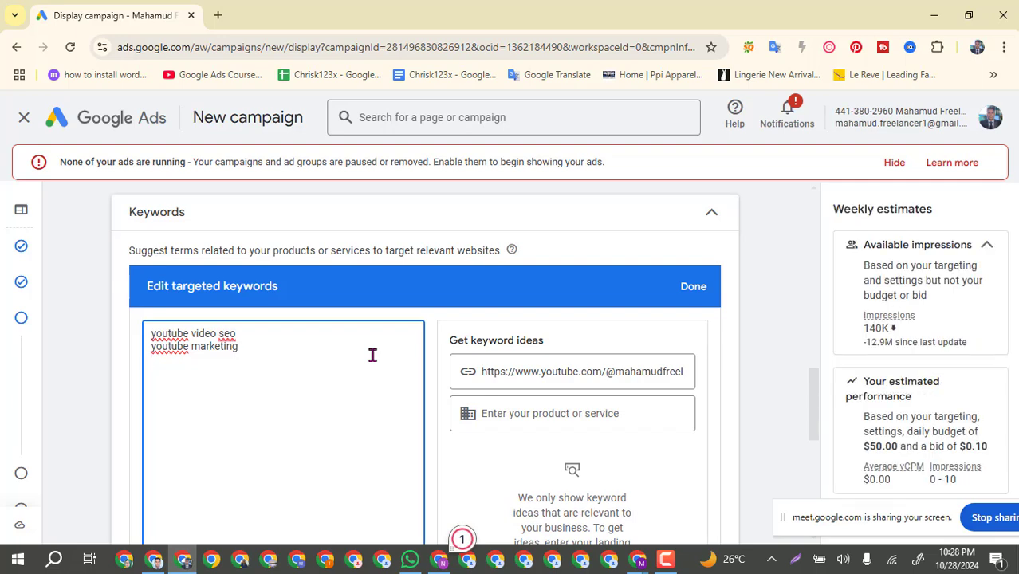
pyautogui.write('You')
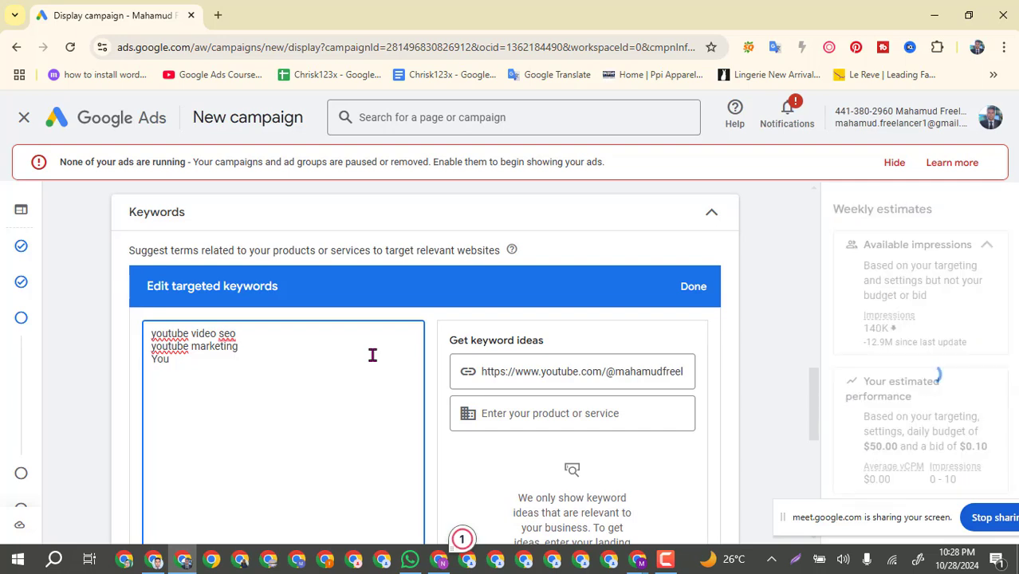
pyautogui.press('BackSpace')
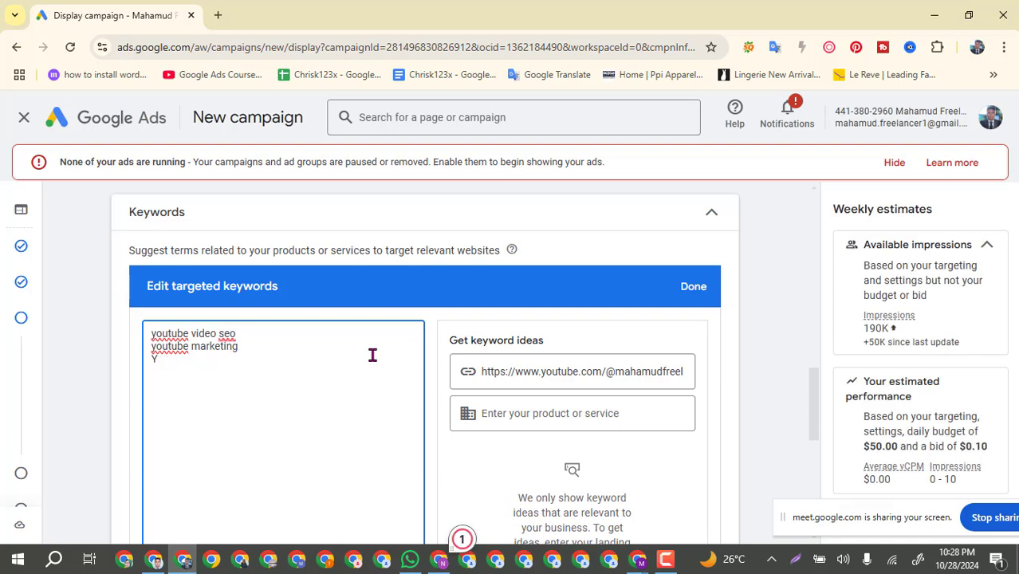
pyautogui.press('BackSpace')
pyautogui.press('BackSpace')
pyautogui.write('y')
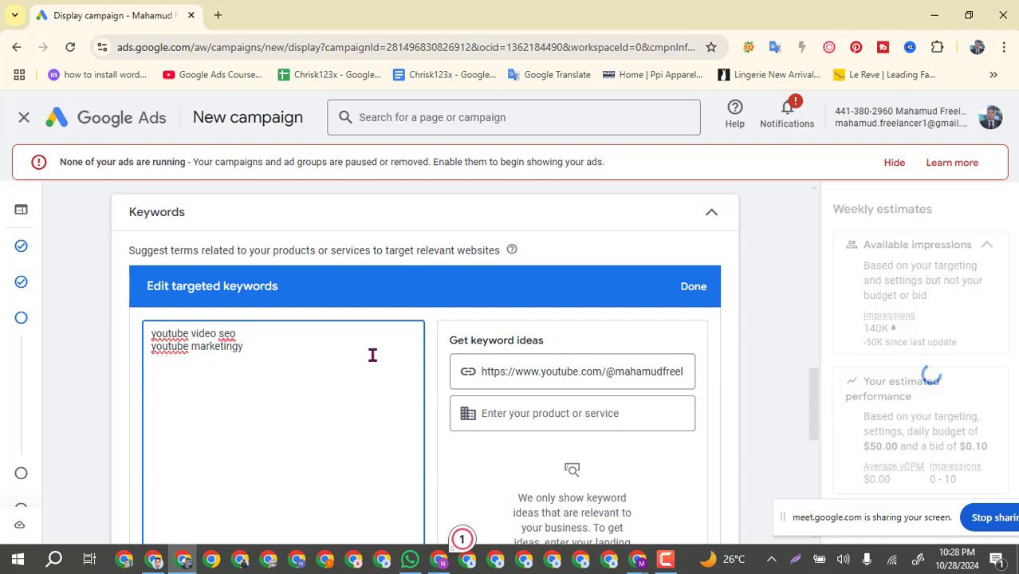
pyautogui.press('BackSpace')
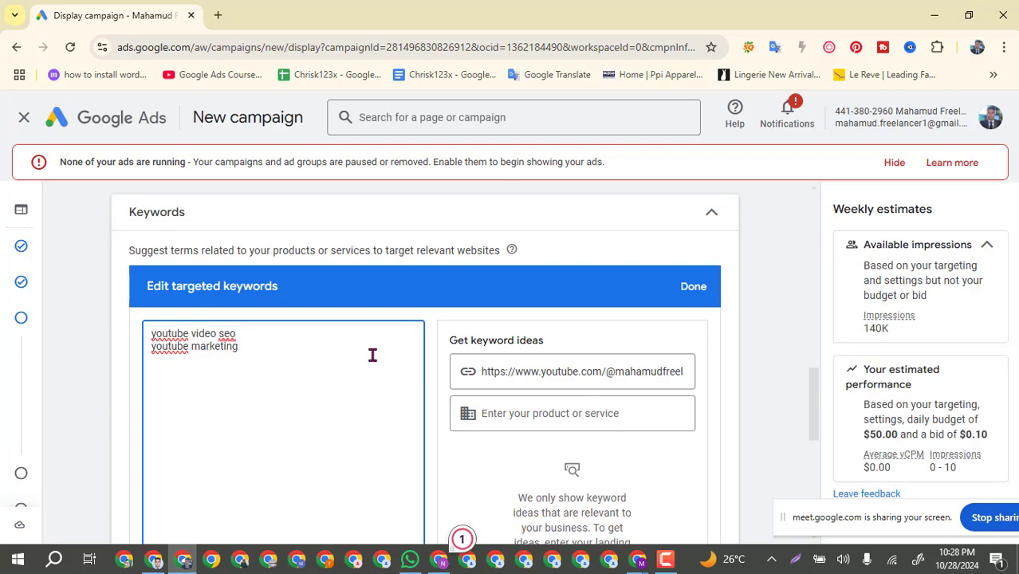
# Add "youtube ads campaign" as a targeted keyword beneath "youtube marketing".
pyautogui.write('youtu')
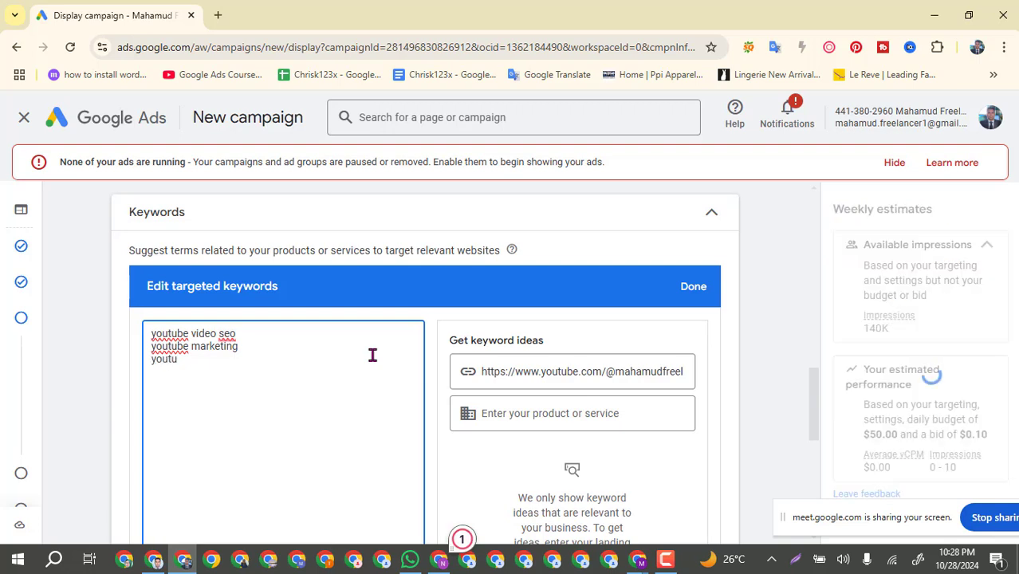
pyautogui.write('be')
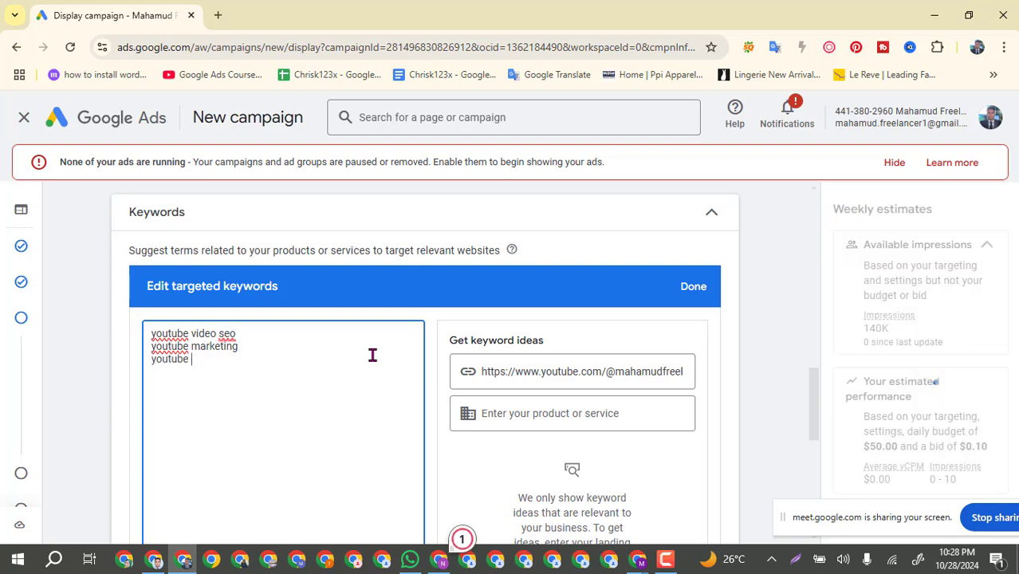
pyautogui.write(' ad')
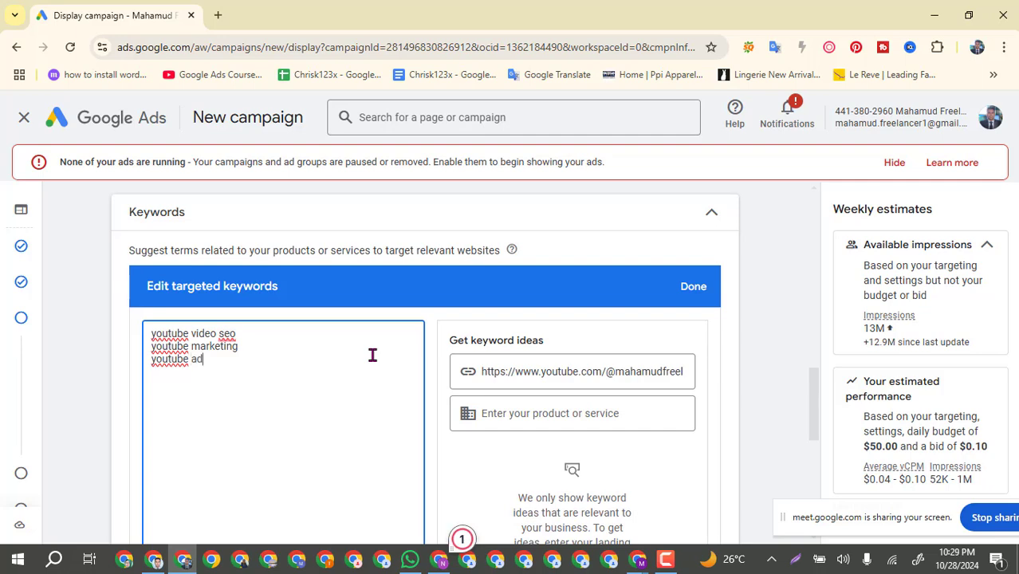
pyautogui.write('s ca')
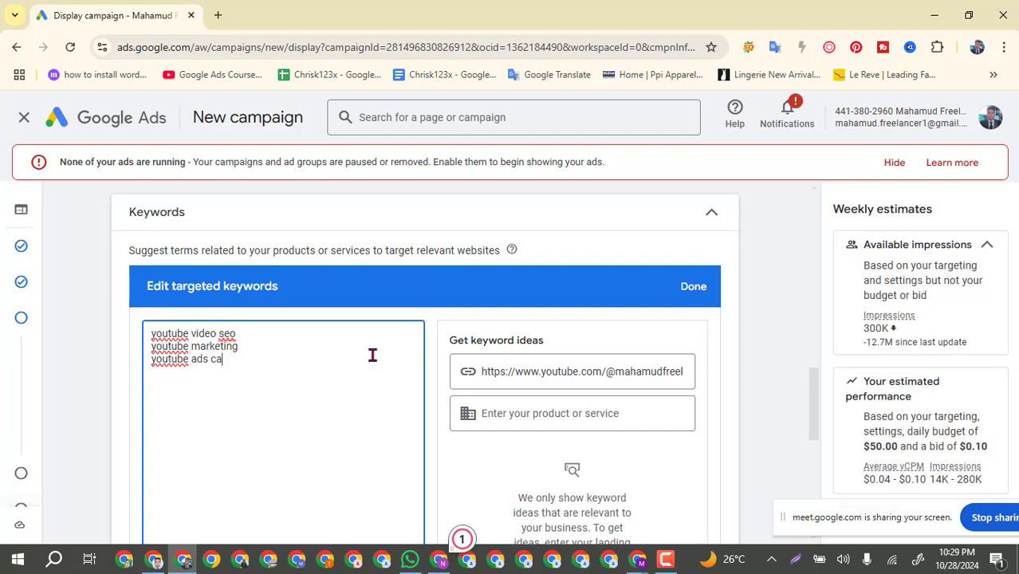
pyautogui.write('mpaign')
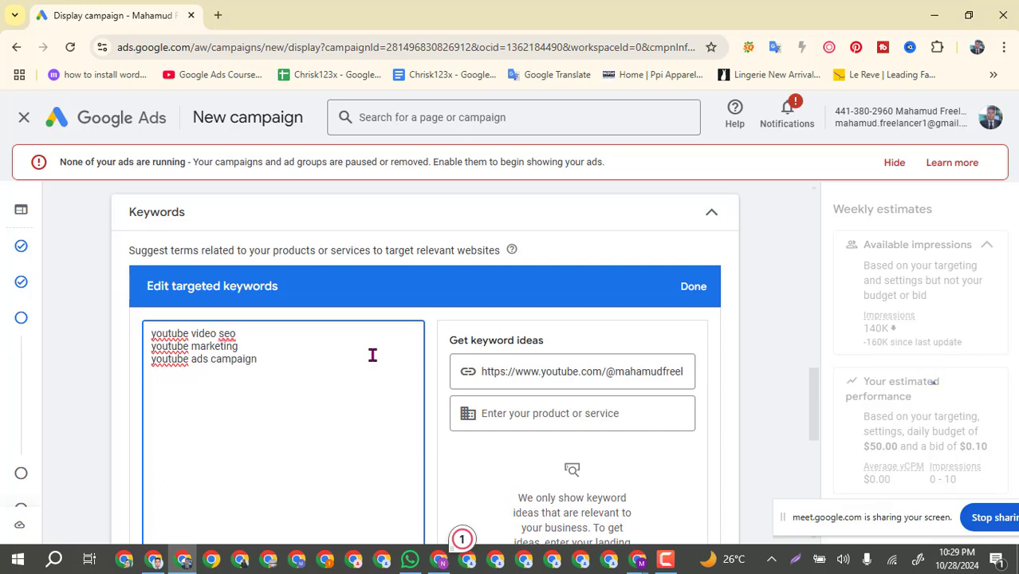
pyautogui.press('Return')
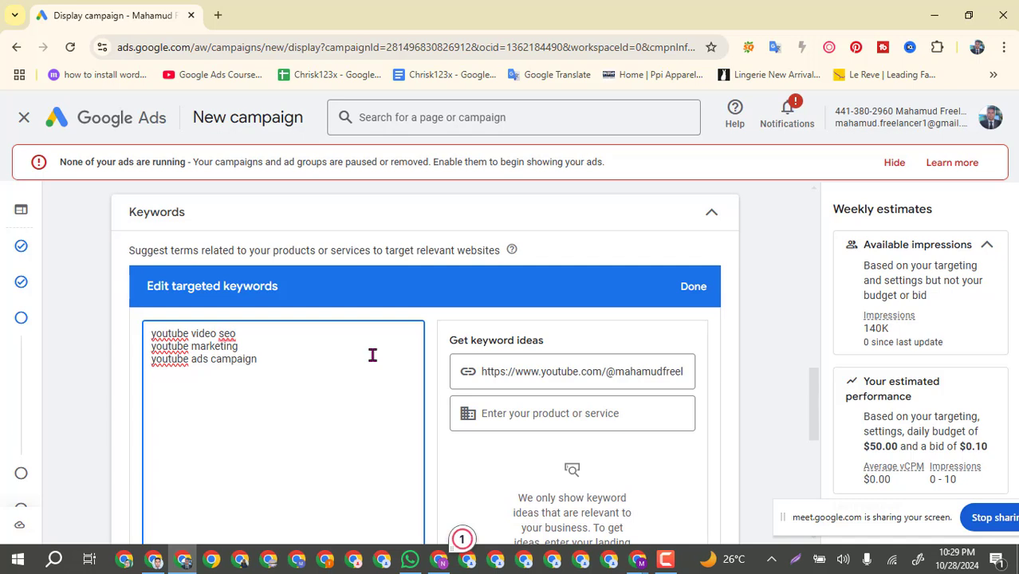
# Add "facebook marketing" and "facebook ads campaign" on separate lines beneath "youtube ads campaign" in the targeted keywords.
pyautogui.write('facebook ')
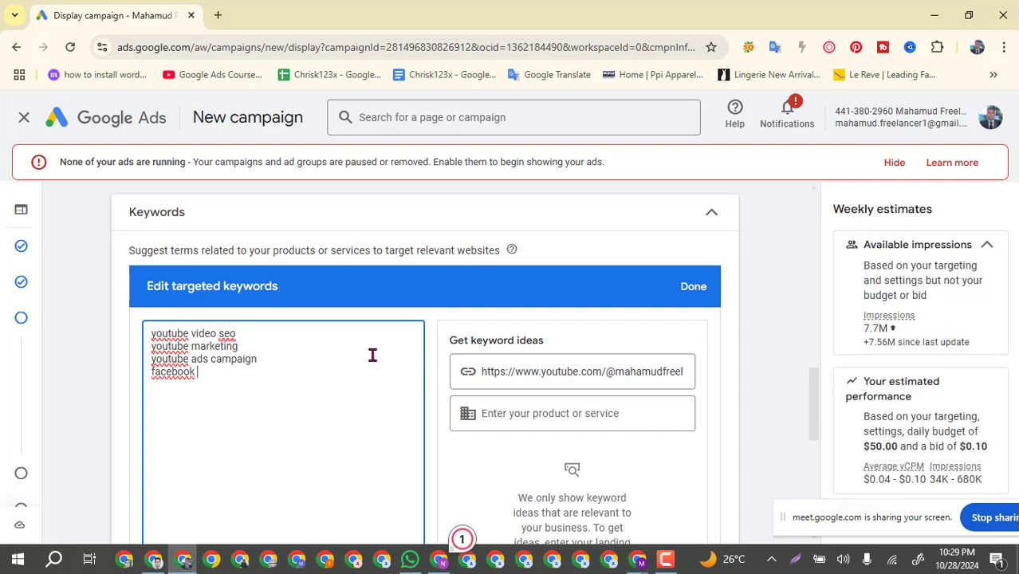
pyautogui.write('mar')
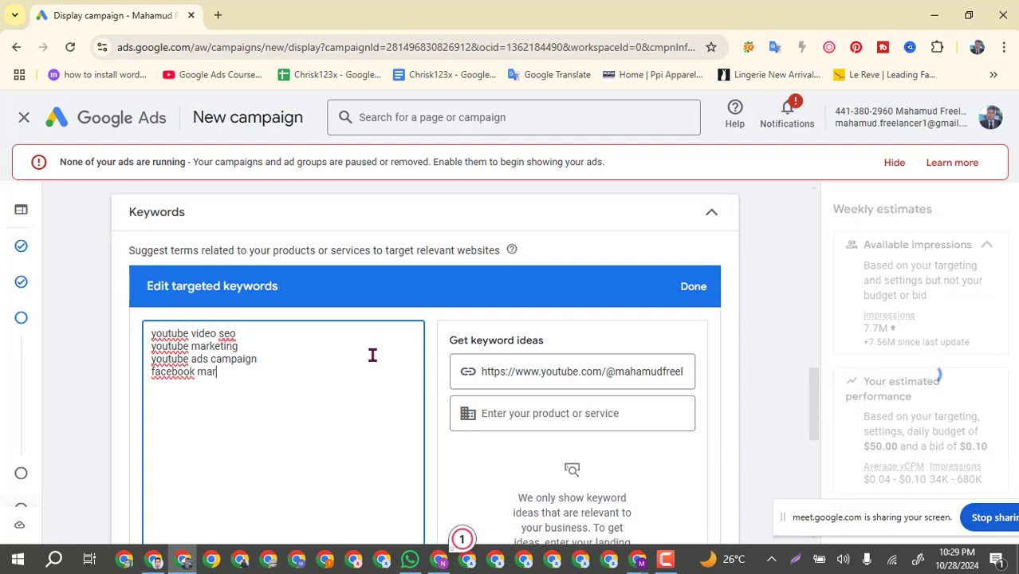
pyautogui.write('keting ')
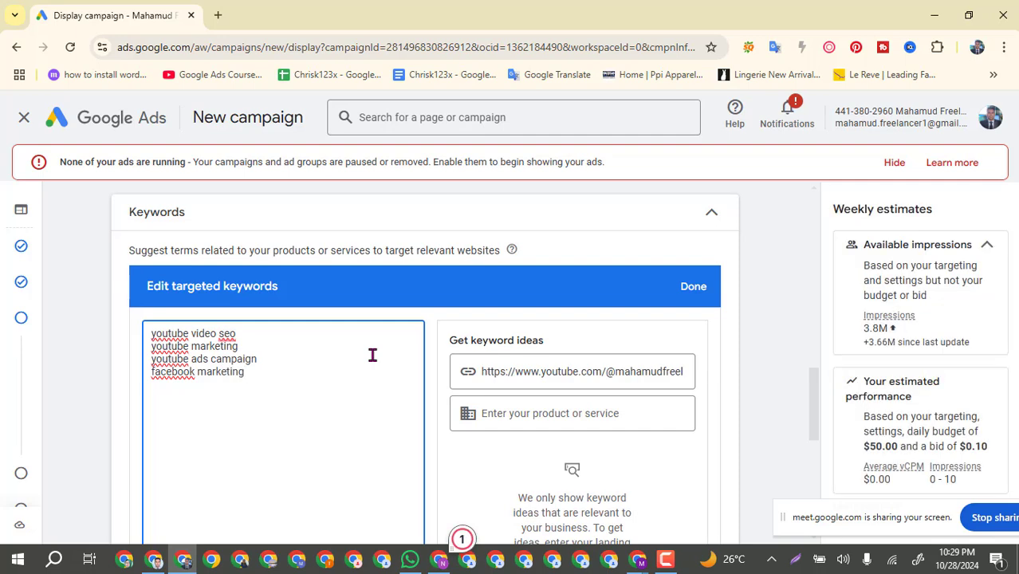
pyautogui.write('facebok')
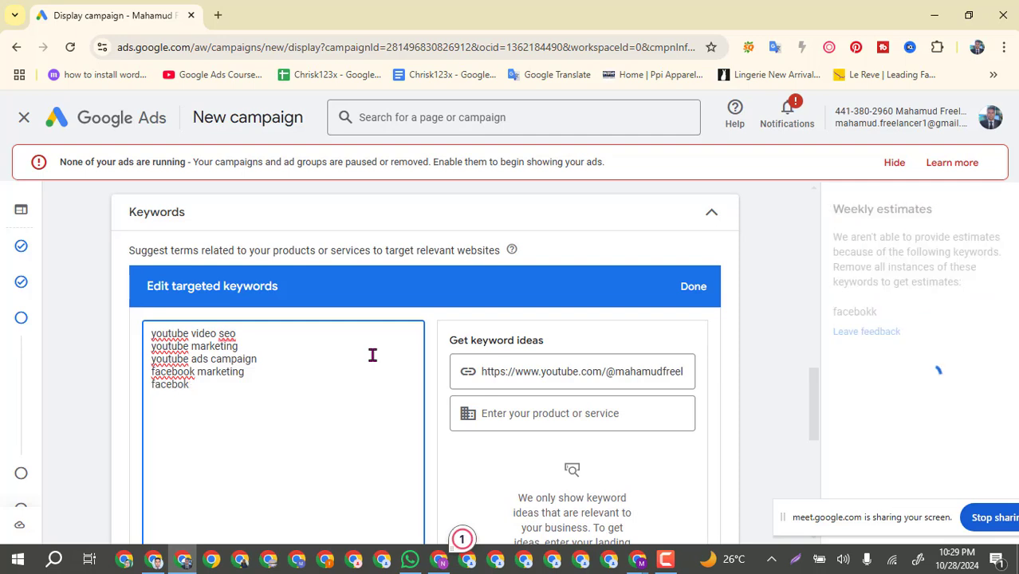
pyautogui.press('BackSpace')
pyautogui.write('ok ads')
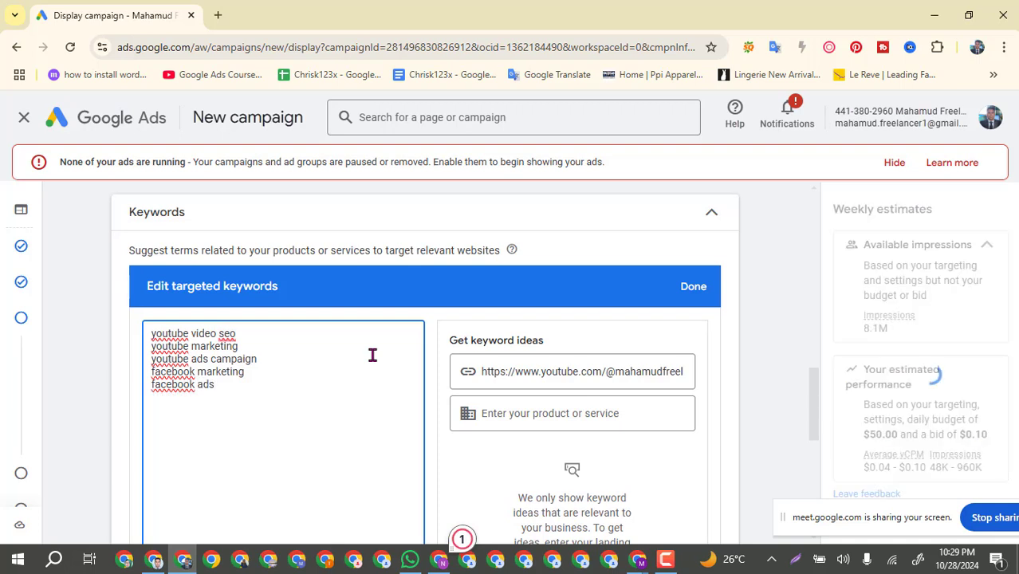
pyautogui.write(' camp')
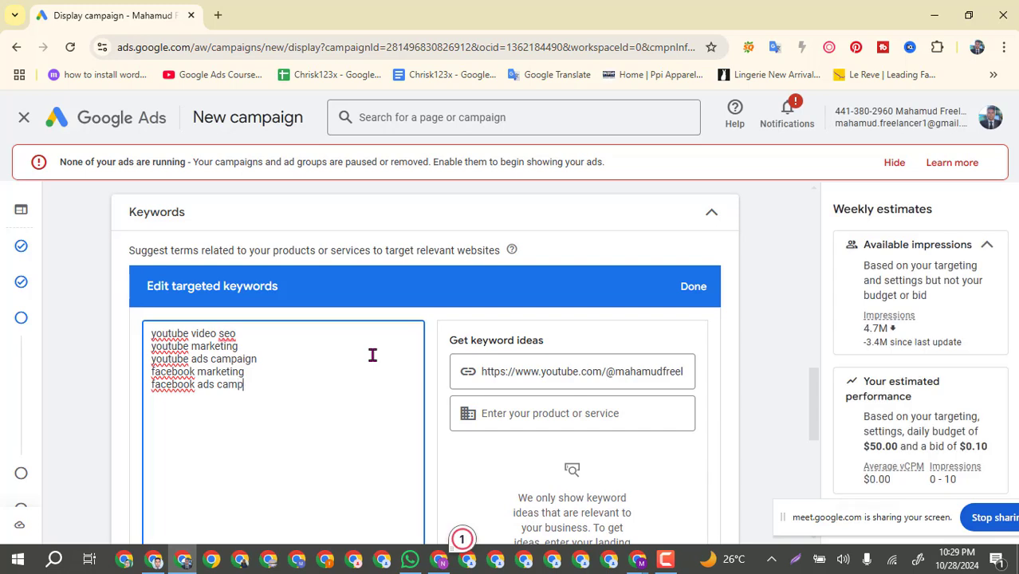
pyautogui.write('aign')
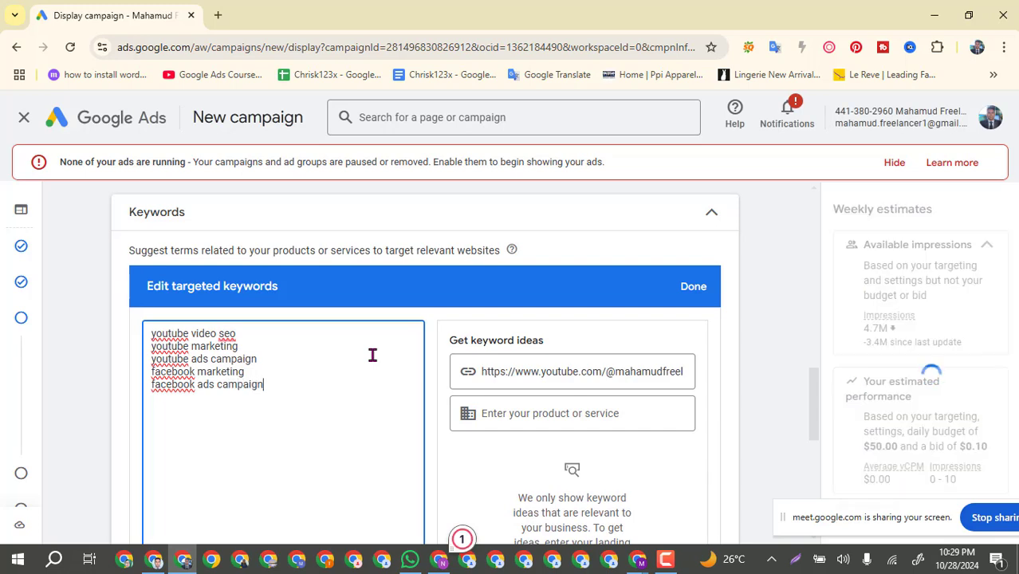
# Add "google ads campaign" on its own line beneath "facebook ads campaign" in the targeted keywords.
pyautogui.press('Return')
pyautogui.write('google')
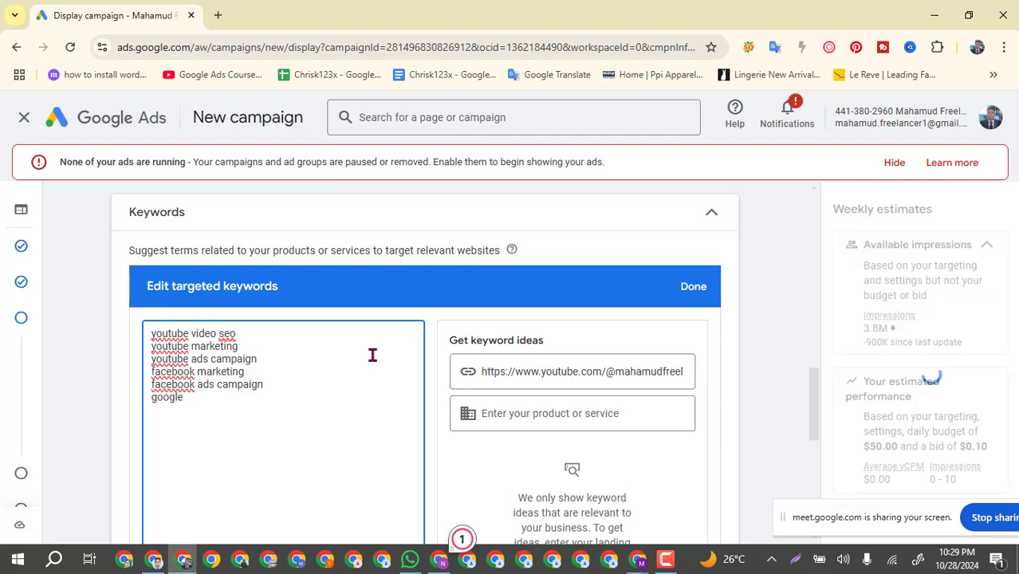
pyautogui.write(' ads')
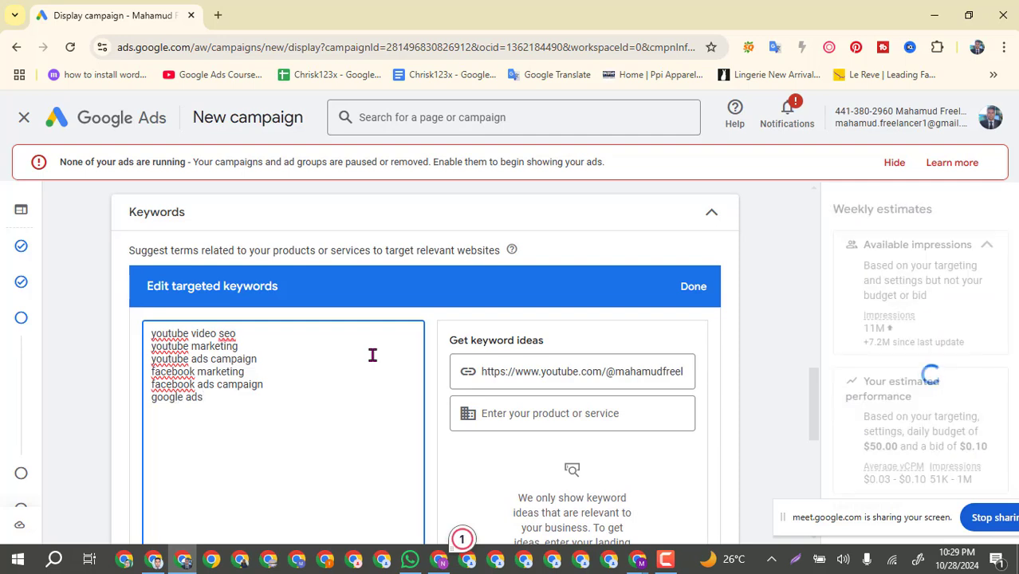
pyautogui.write('campai')
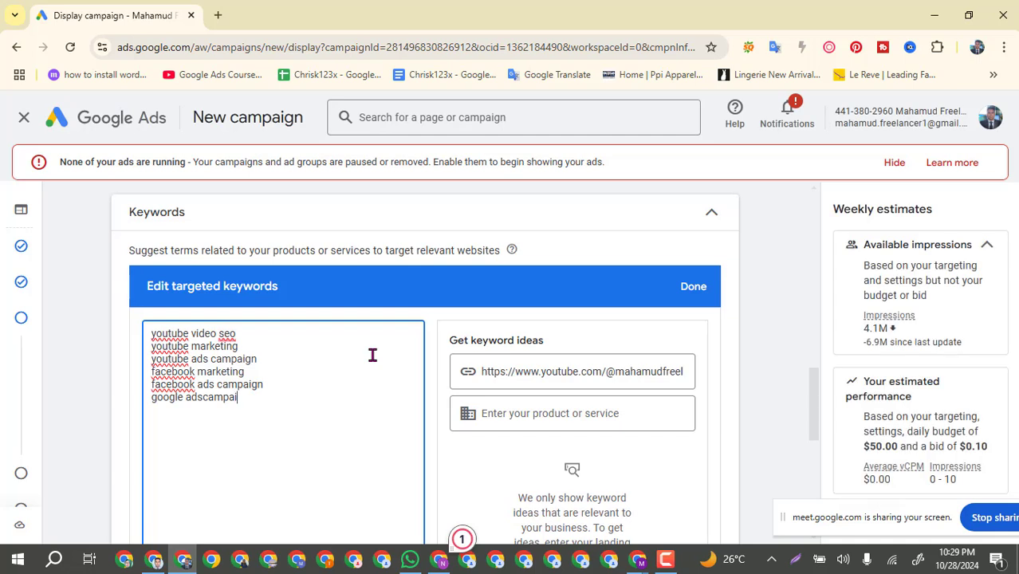
pyautogui.write('hn')
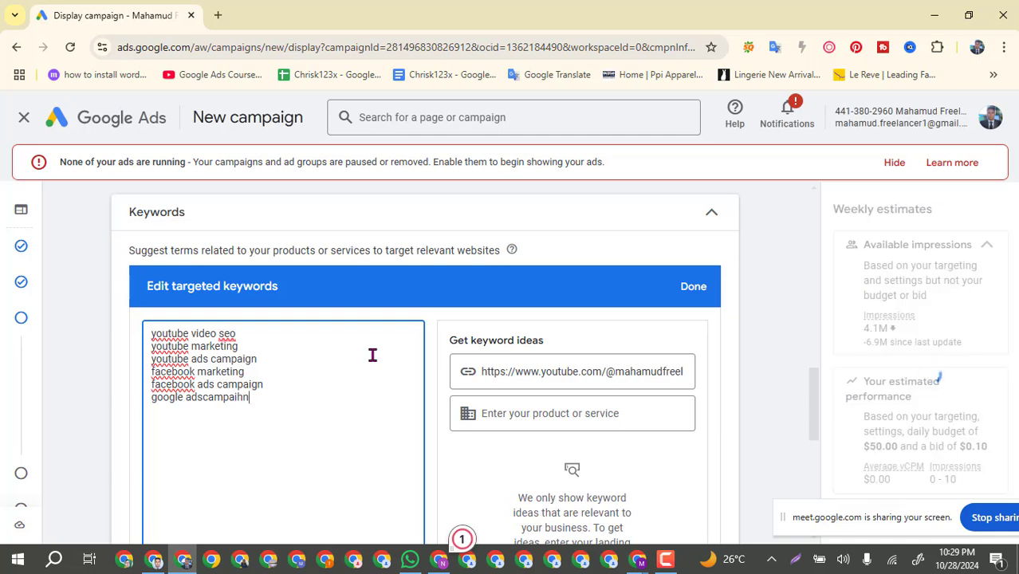
pyautogui.press('BackSpace')
pyautogui.press('BackSpace')
pyautogui.press('BackSpace')
pyautogui.press('BackSpace')
pyautogui.press('BackSpace')
pyautogui.press('BackSpace')
pyautogui.press('BackSpace')
pyautogui.press('BackSpace')
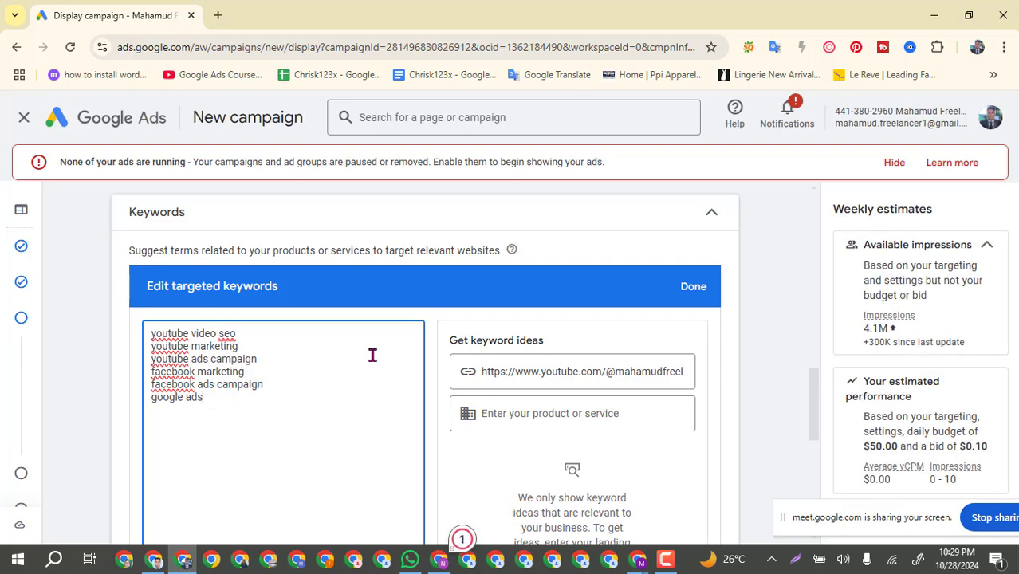
pyautogui.write('campaign')
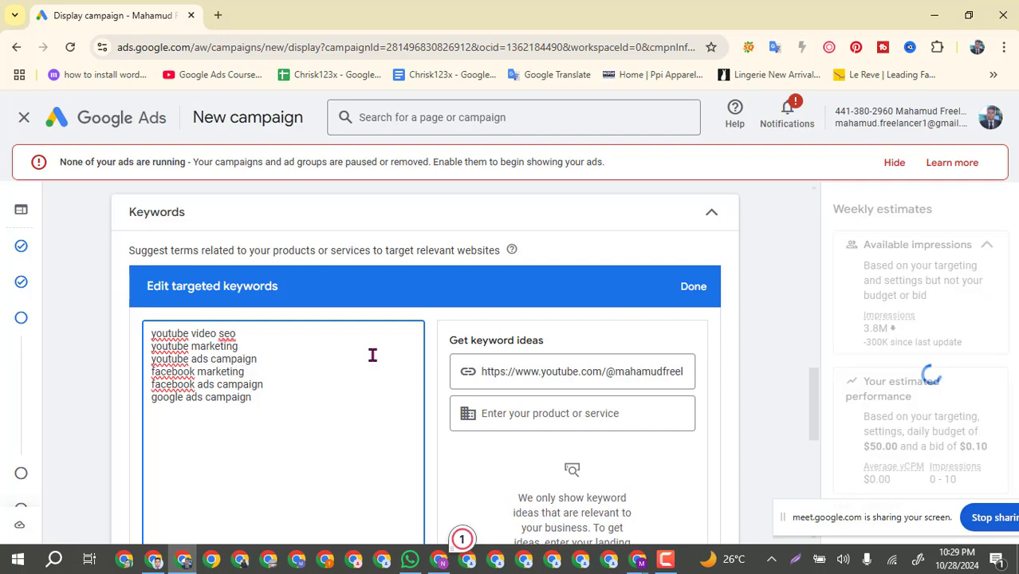
# Add "linkedin marketing" and "twitter marketing" on separate lines beneath "google ads campaign" in the targeted keywords.
pyautogui.press('Return')
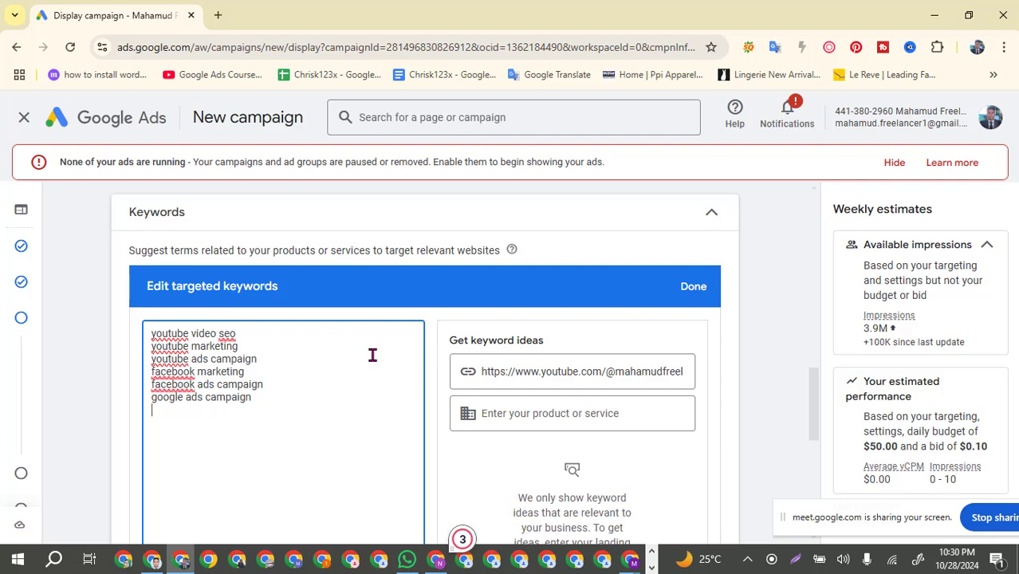
pyautogui.write('linkedi')
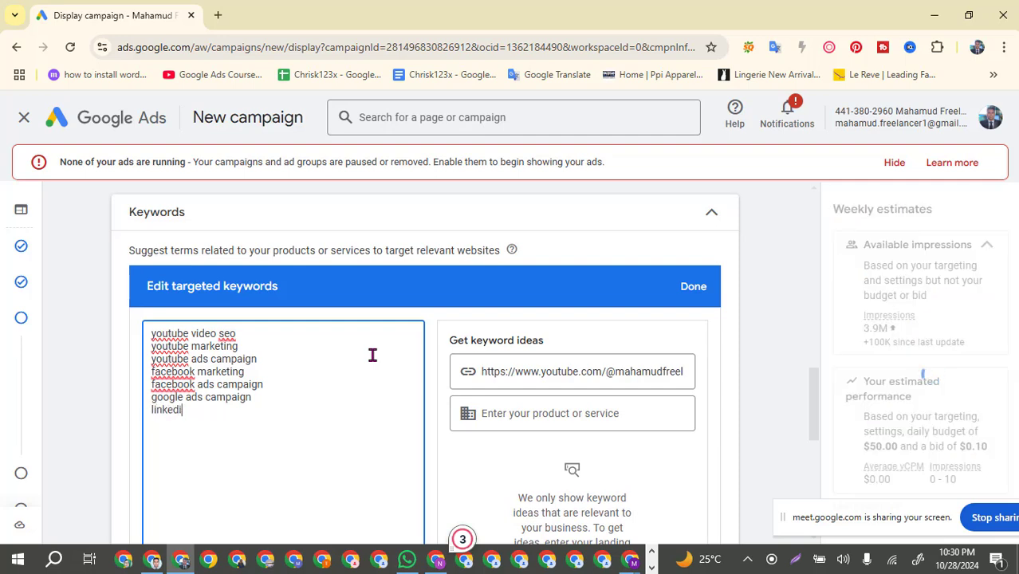
pyautogui.write('n ma')
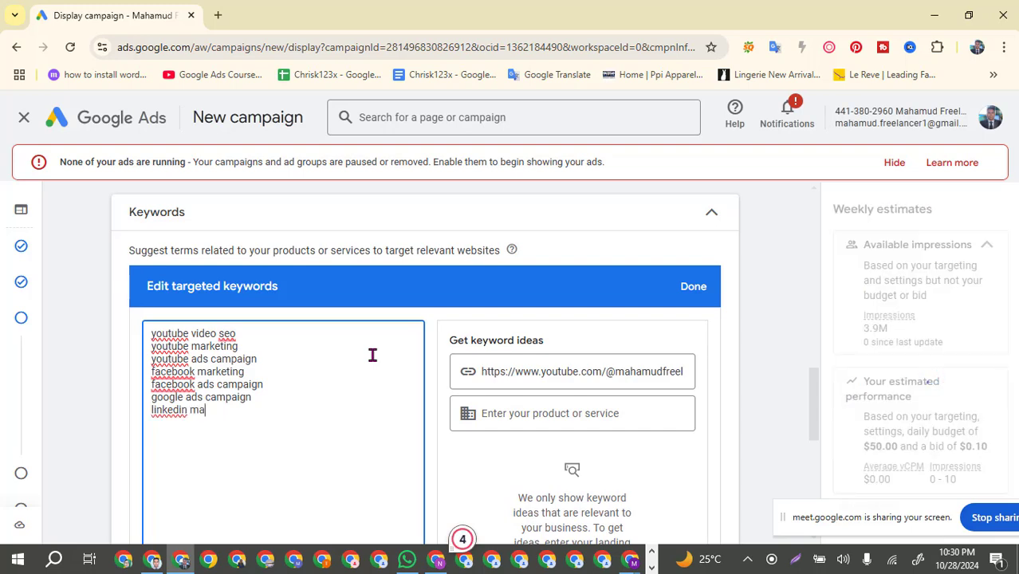
pyautogui.write('rketing')
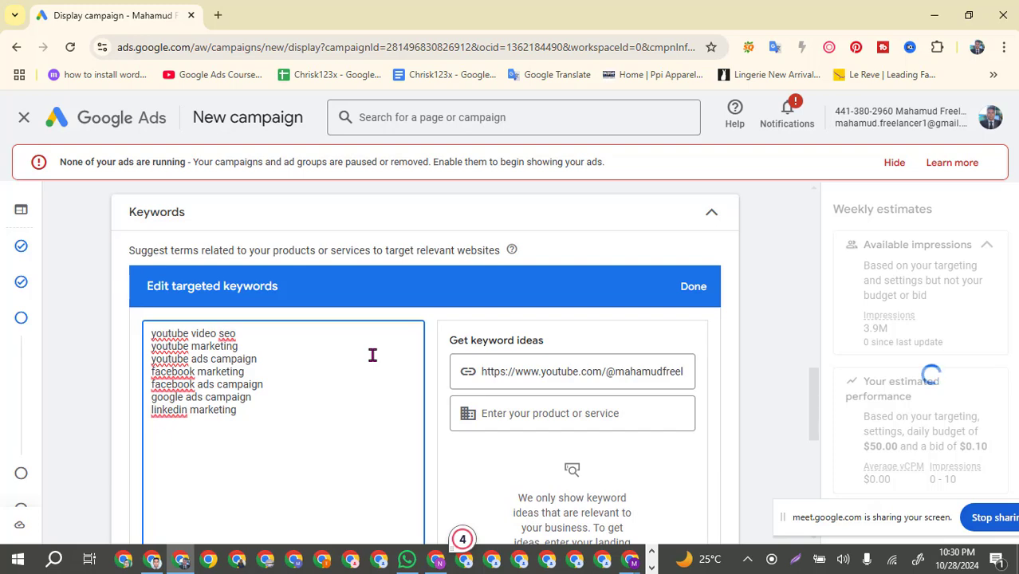
pyautogui.press('Return')
pyautogui.write('t')
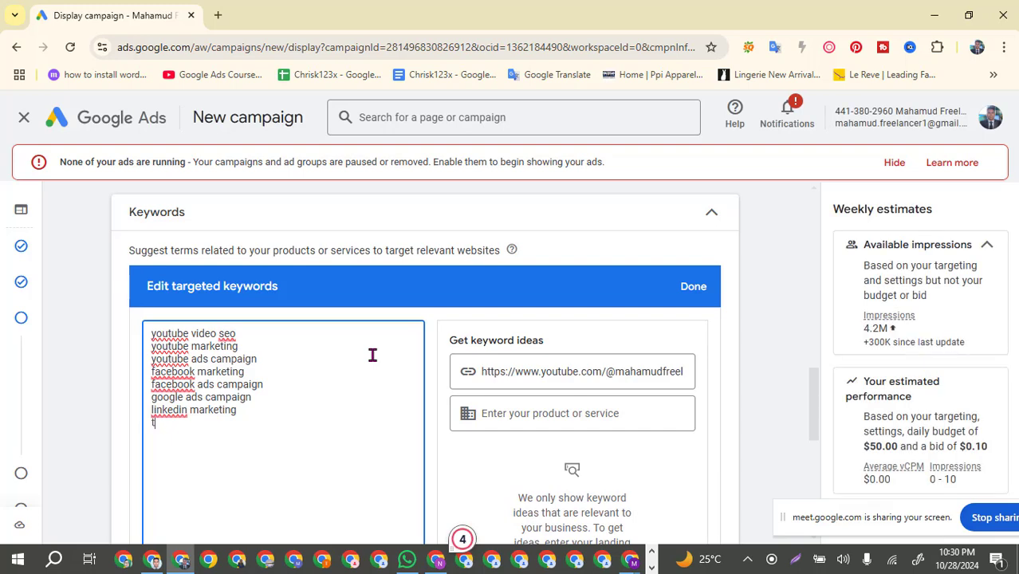
pyautogui.write('witte')
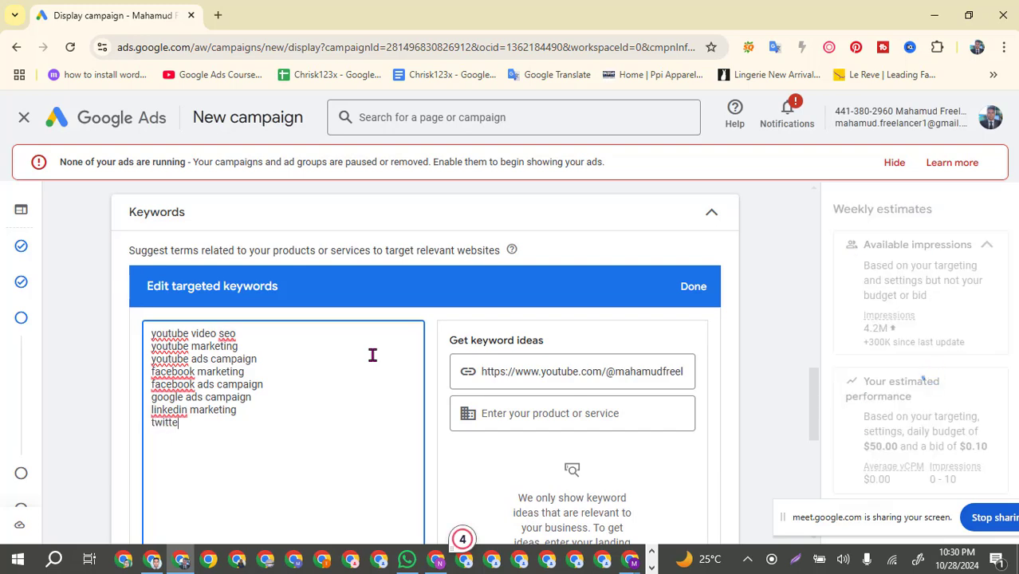
pyautogui.write('r marketing ')
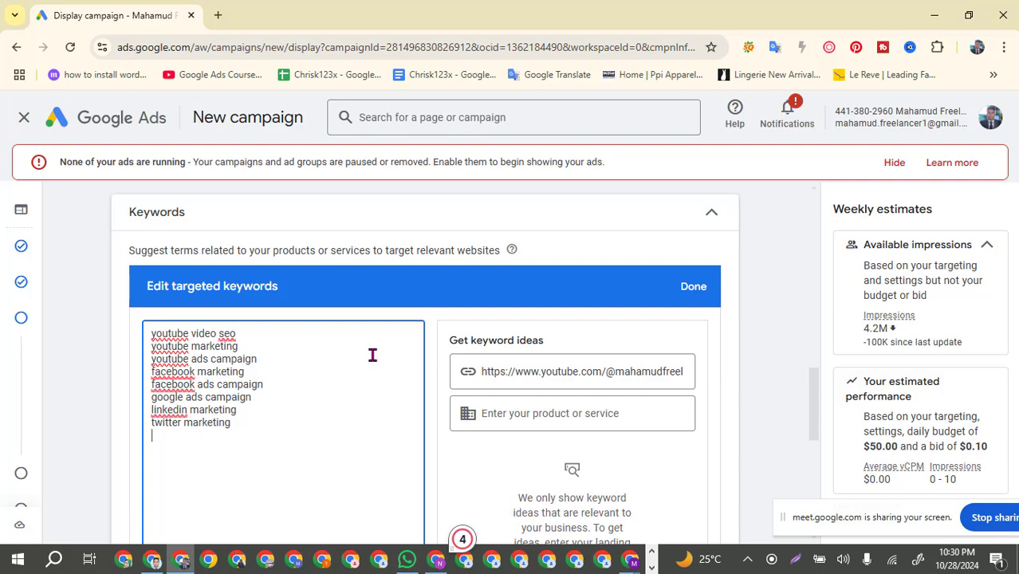
# Add "instagram marketing" and "pinterest marketing" as separate targeted keywords beneath "twitter marketing".
pyautogui.write('ins')
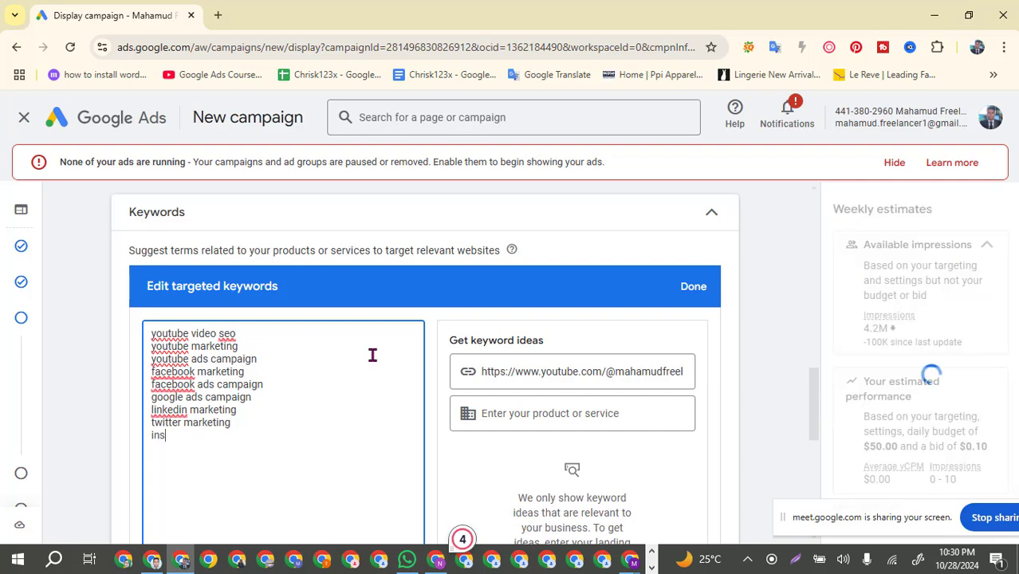
pyautogui.write('tagram')
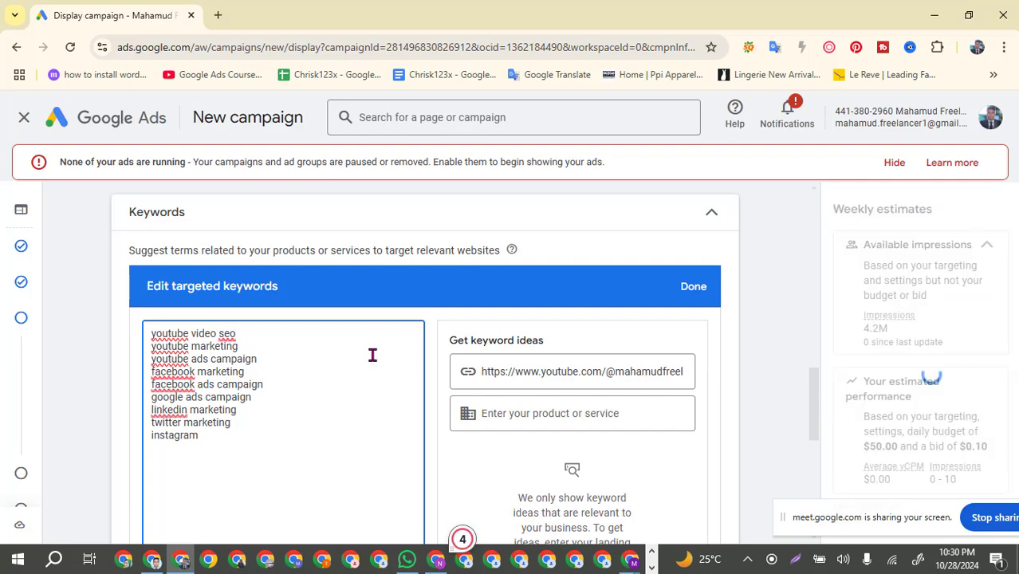
pyautogui.write(' marke')
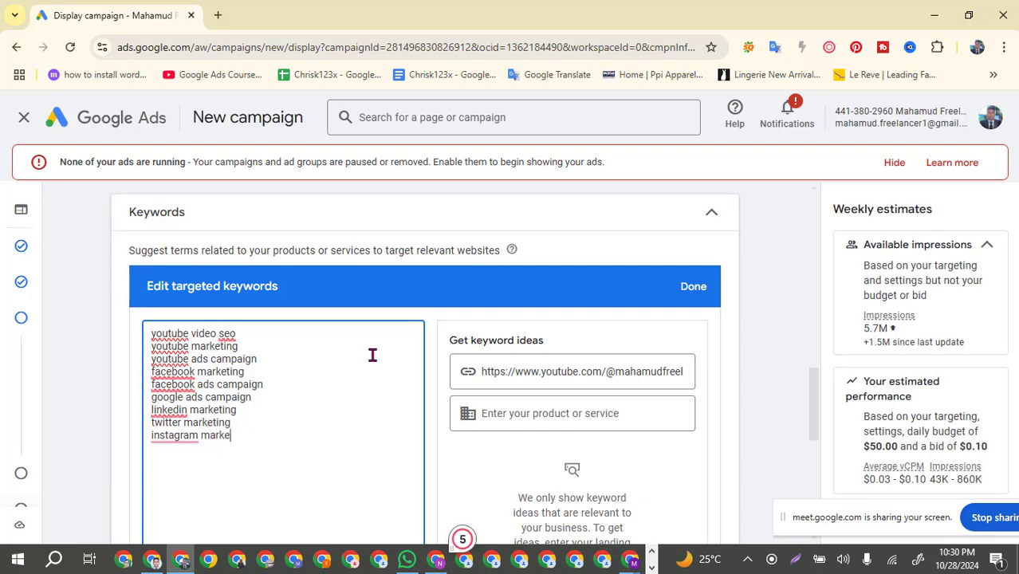
pyautogui.write('ting')
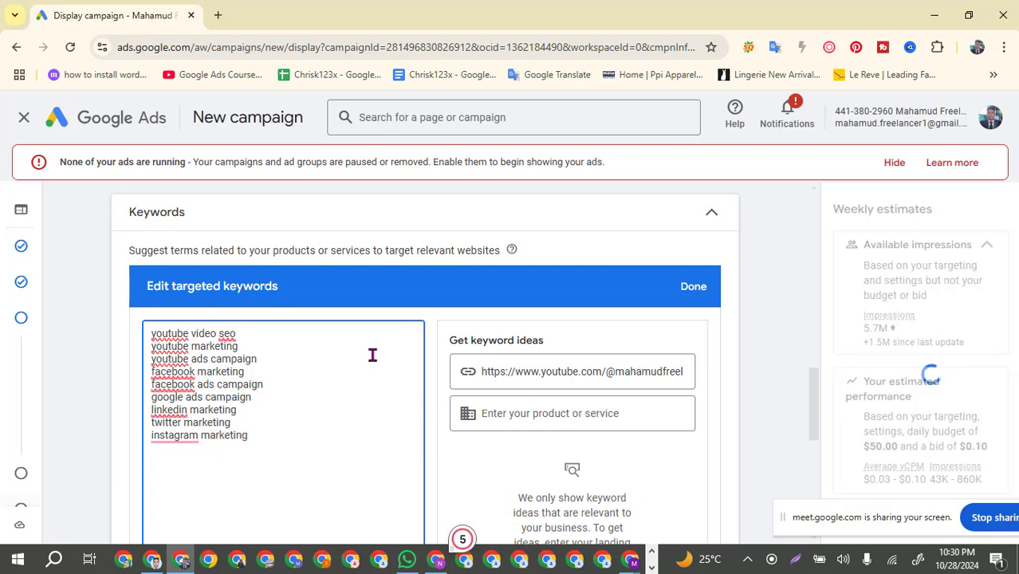
pyautogui.press('Return')
pyautogui.write('pi')
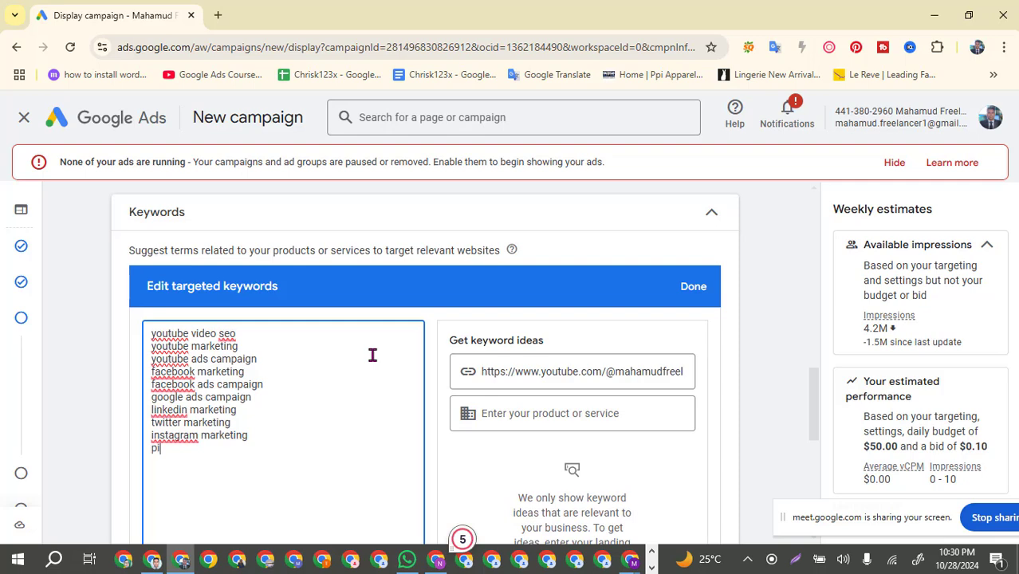
pyautogui.write('nterest marketi')
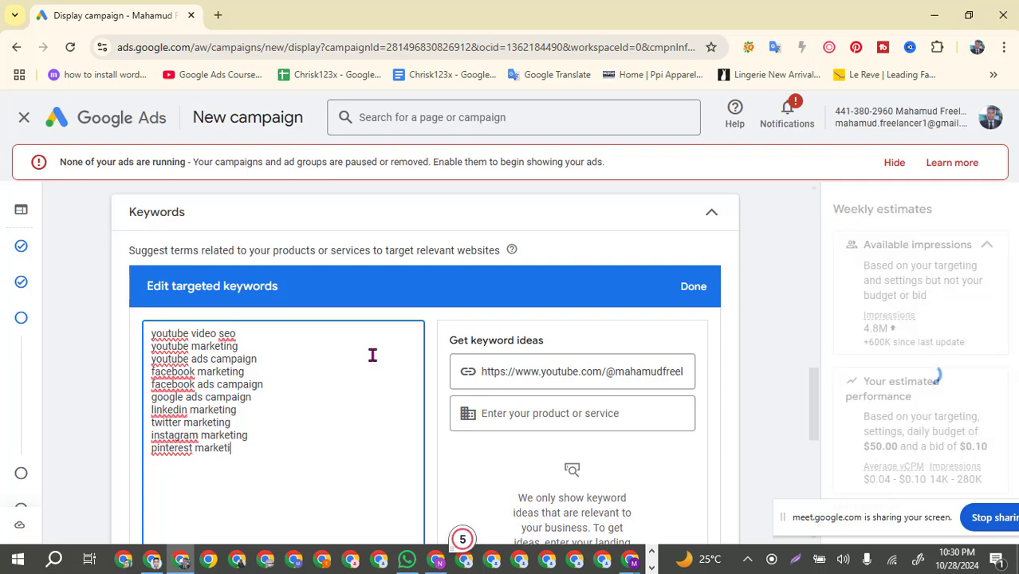
pyautogui.write('ng ')
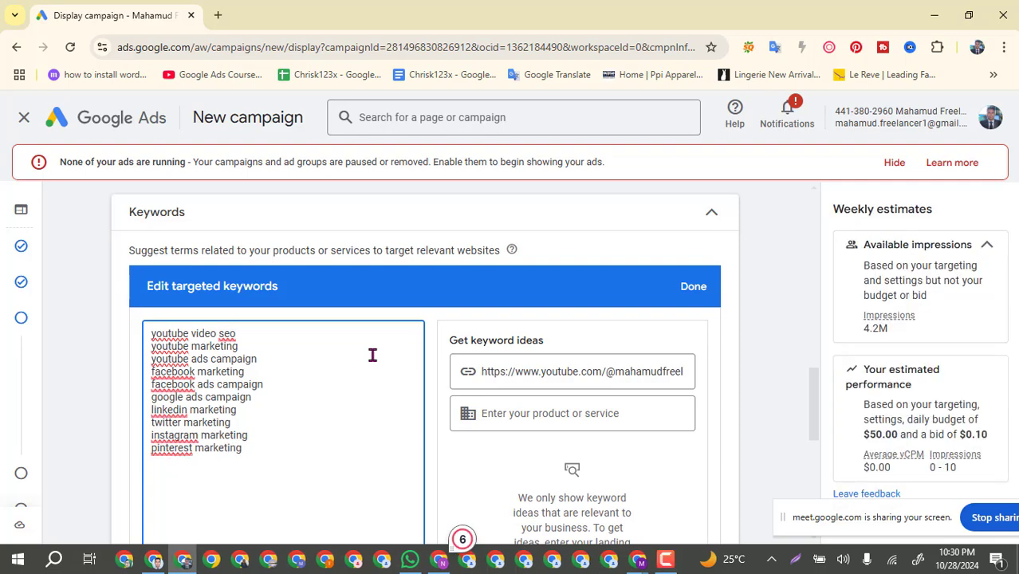
# Add "digital marketing" as a targeted keyword on the line beneath "pinterest marketing".
pyautogui.write('dih')
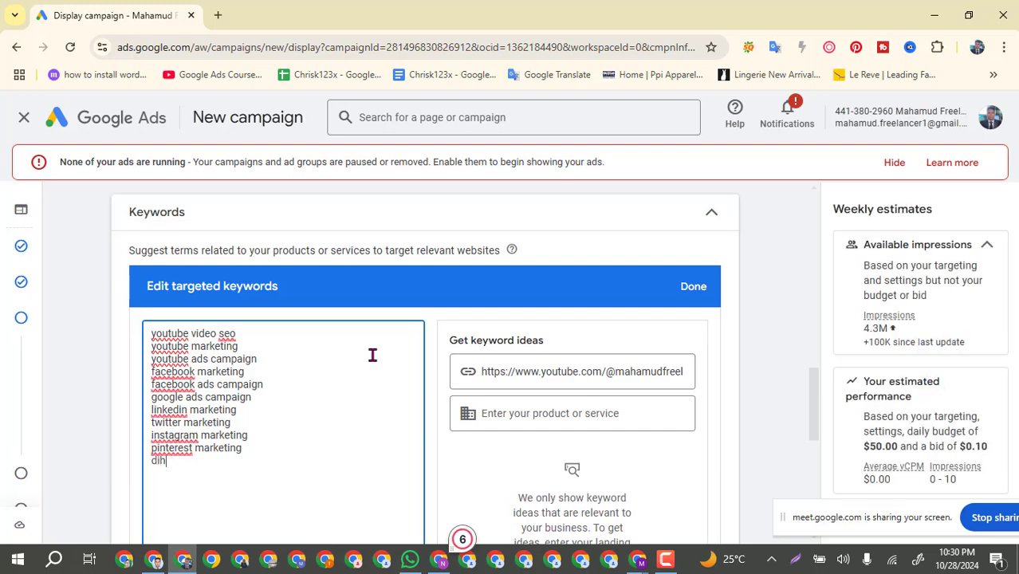
pyautogui.press('BackSpace')
pyautogui.write('g twit')
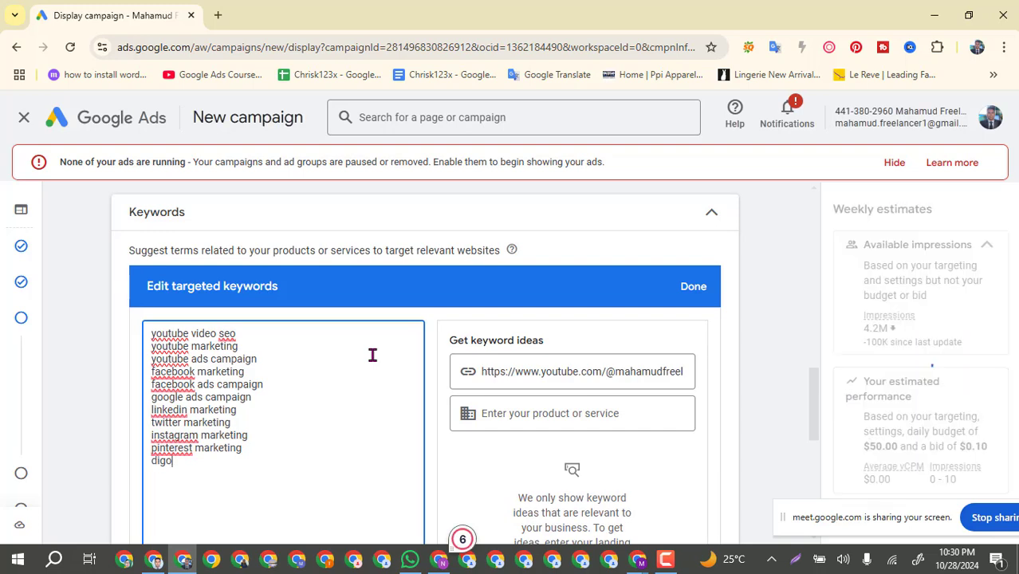
pyautogui.press('BackSpace')
pyautogui.press('BackSpace')
pyautogui.write('ital')
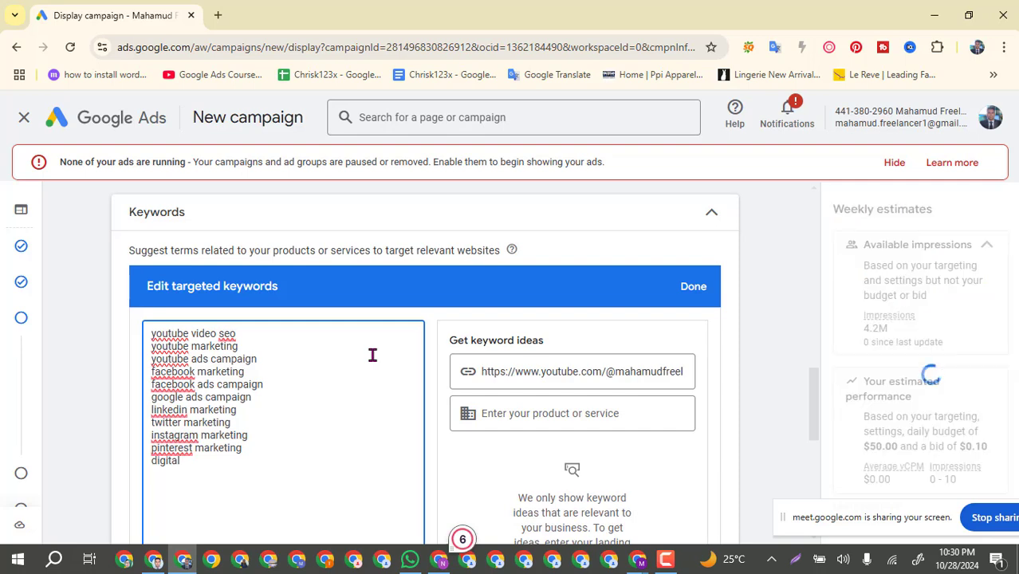
pyautogui.write(' marketing')
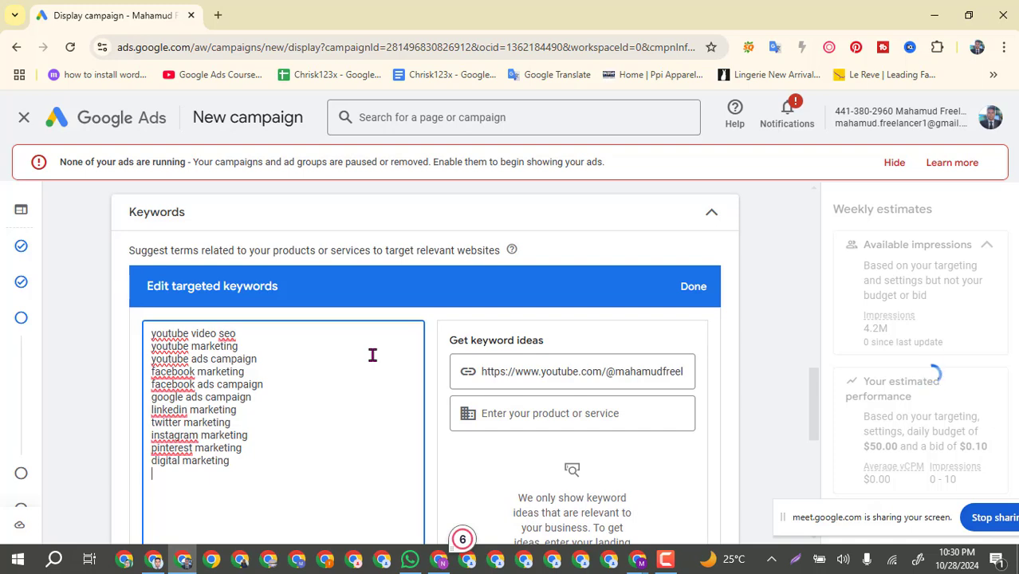
# Add "freelancing" as a targeted keyword on its own line beneath "digital marketing".
pyautogui.press('Return')
pyautogui.write('free')
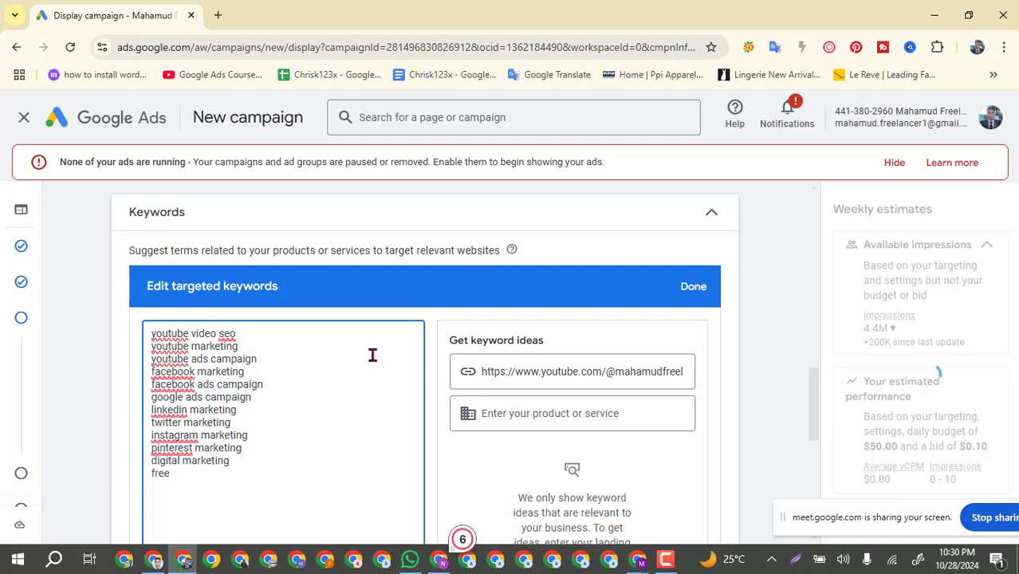
pyautogui.write('llan')
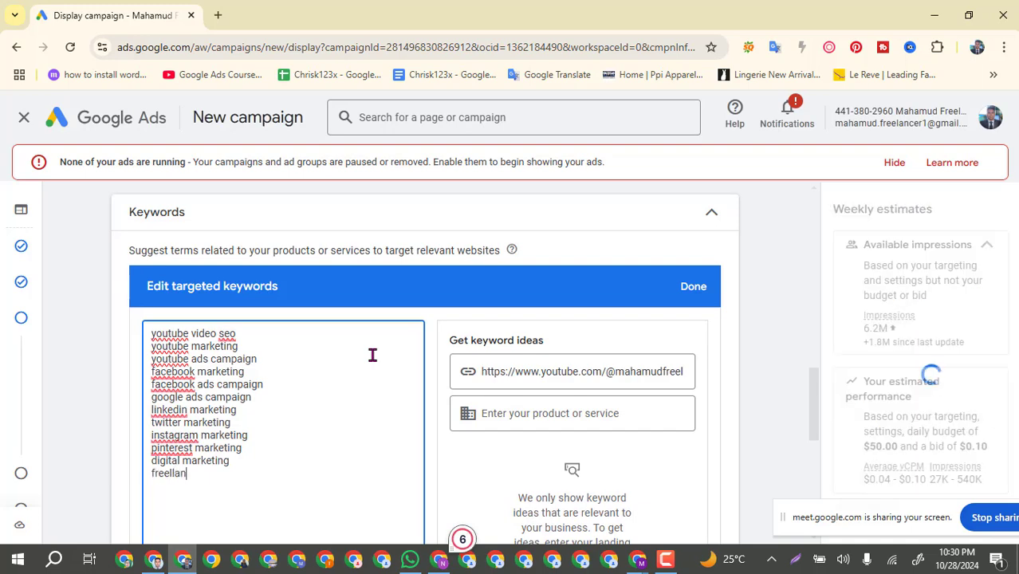
pyautogui.press('BackSpace')
pyautogui.press('BackSpace')
pyautogui.press('BackSpace')
pyautogui.press('BackSpace')
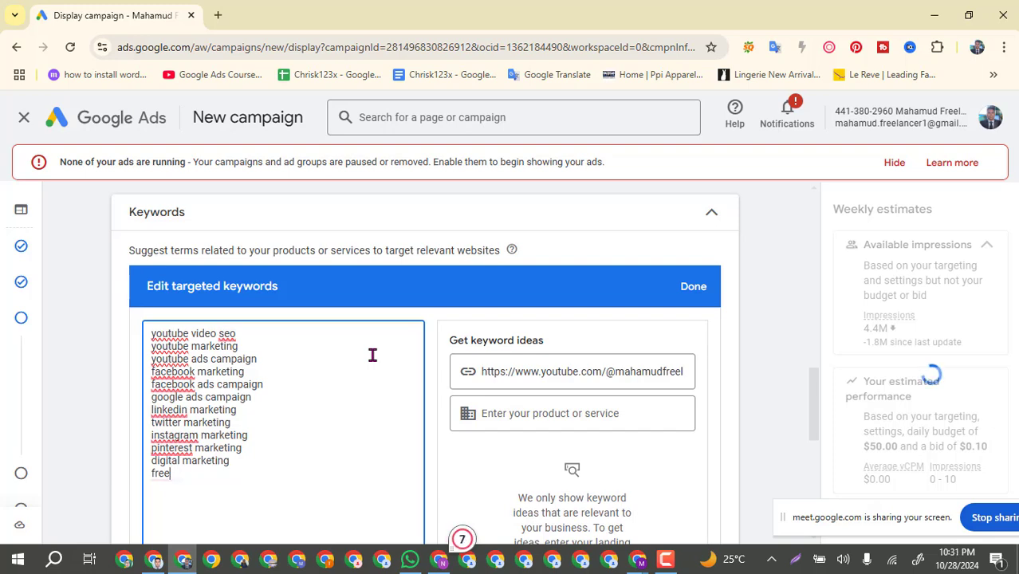
pyautogui.write('lab')
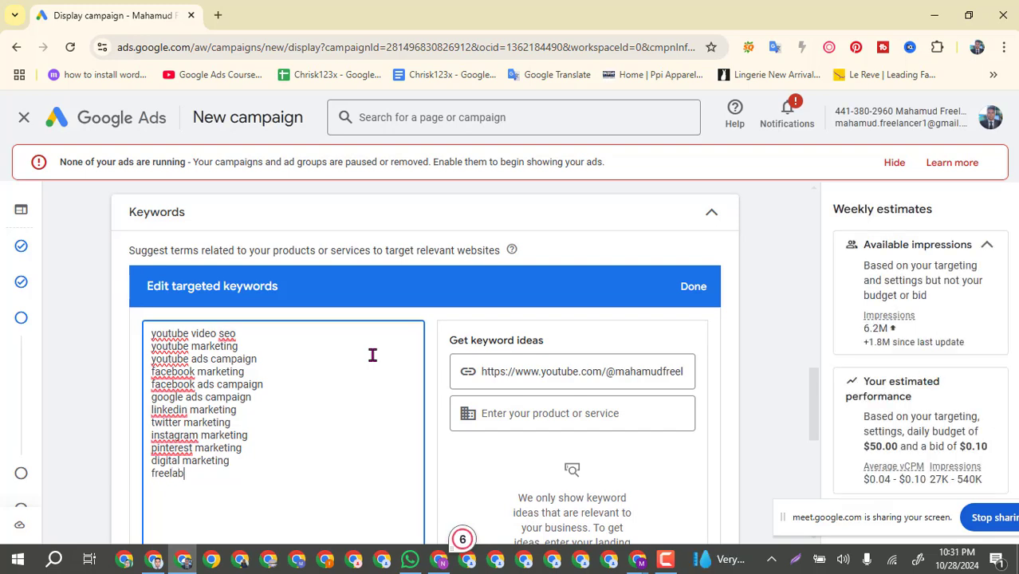
pyautogui.press('BackSpace')
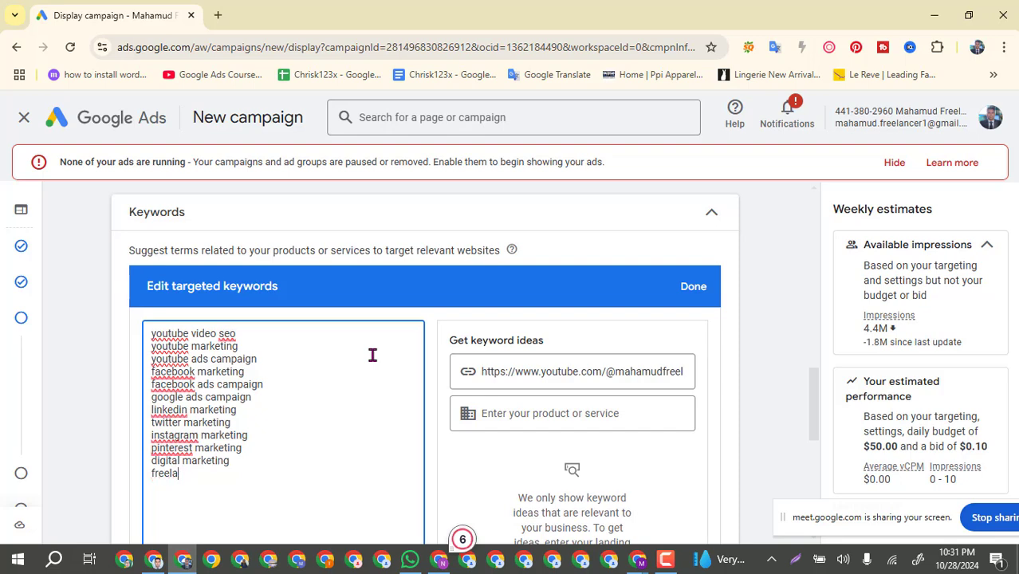
pyautogui.write('ncing')
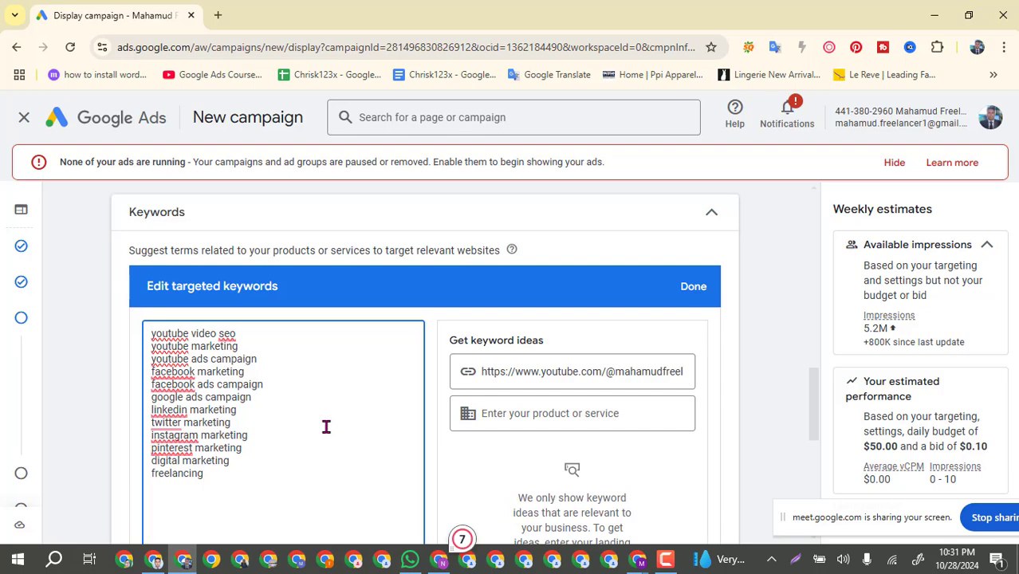
# Add "freelancing guideline" as a targeted keyword on the line beneath "freelancing".
pyautogui.press('Return')
pyautogui.write('freelancing')
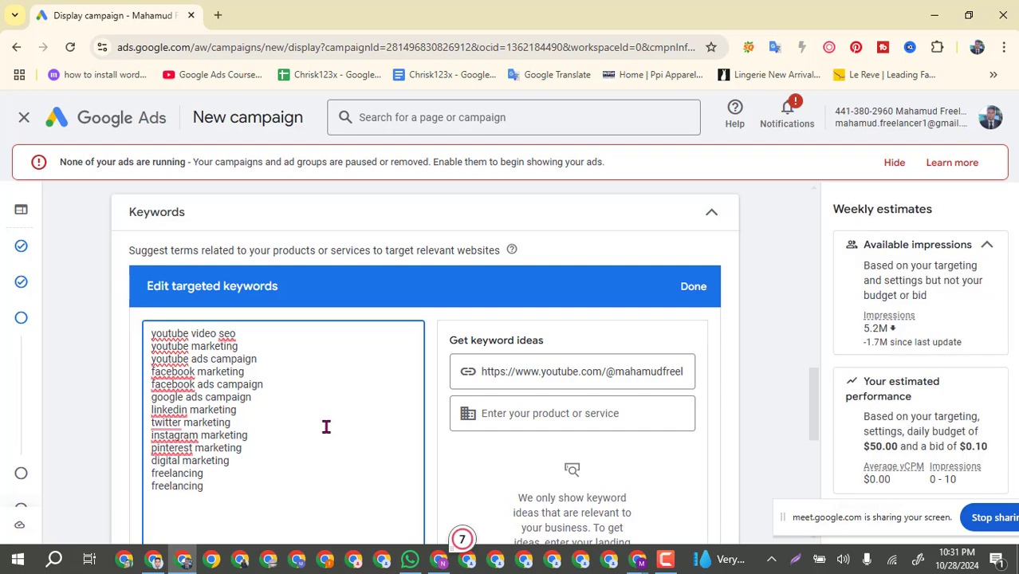
pyautogui.write('u')
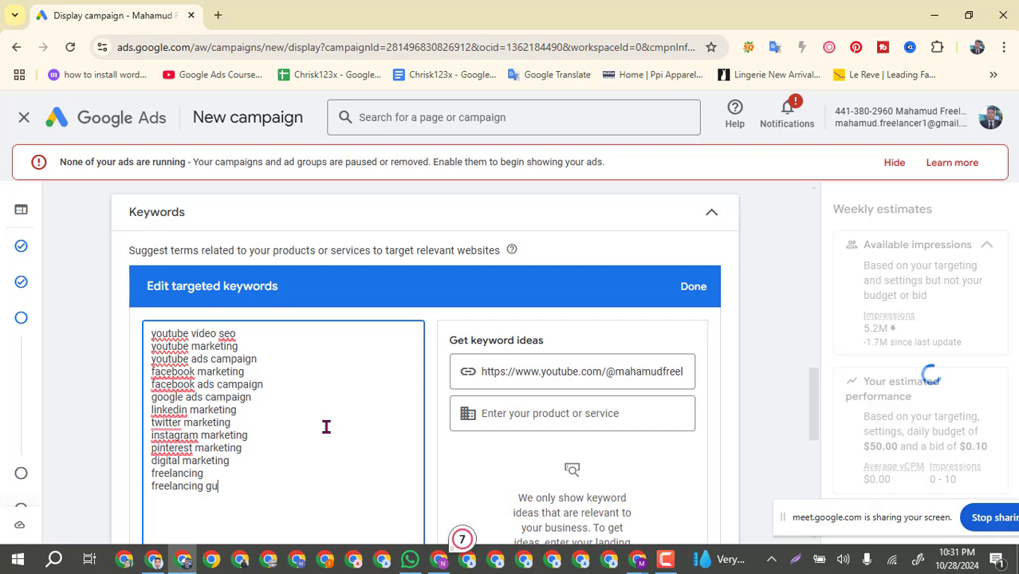
pyautogui.write('ideline')
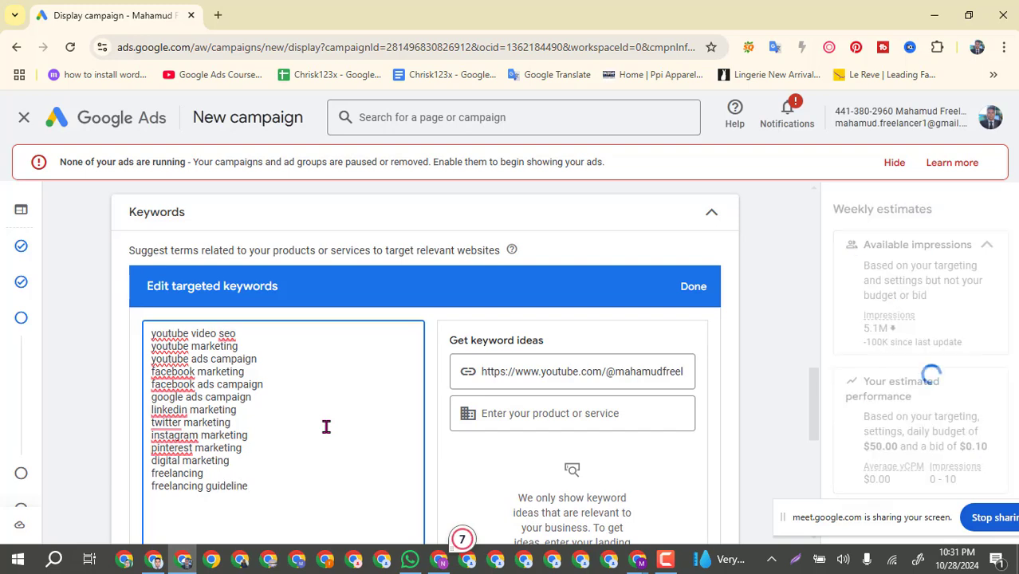
# Add "digital marketing guideline" as a targeted keyword on the line beneath "freelancing guideline".
pyautogui.press('Return')
pyautogui.write('d')
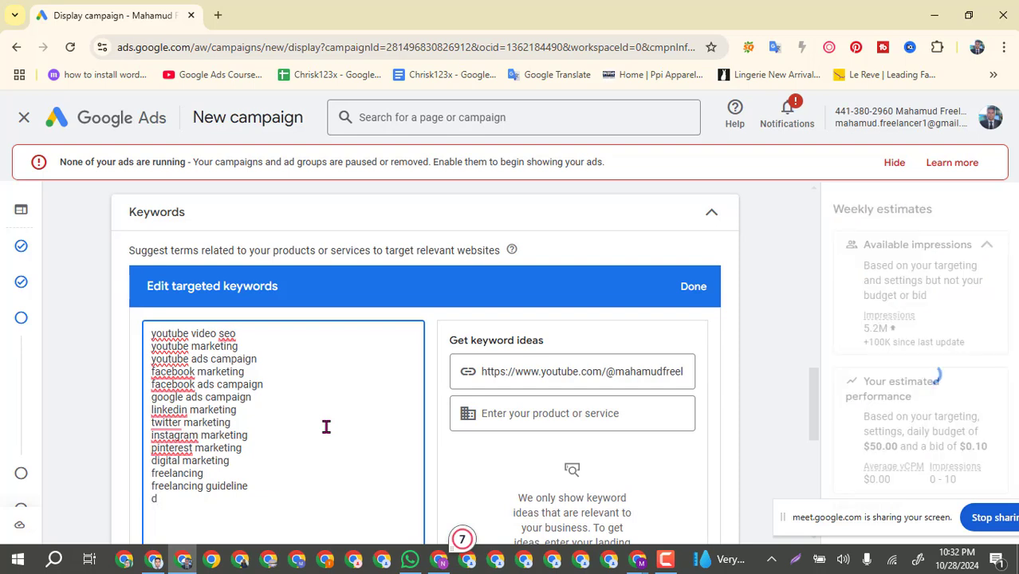
pyautogui.write('igita')
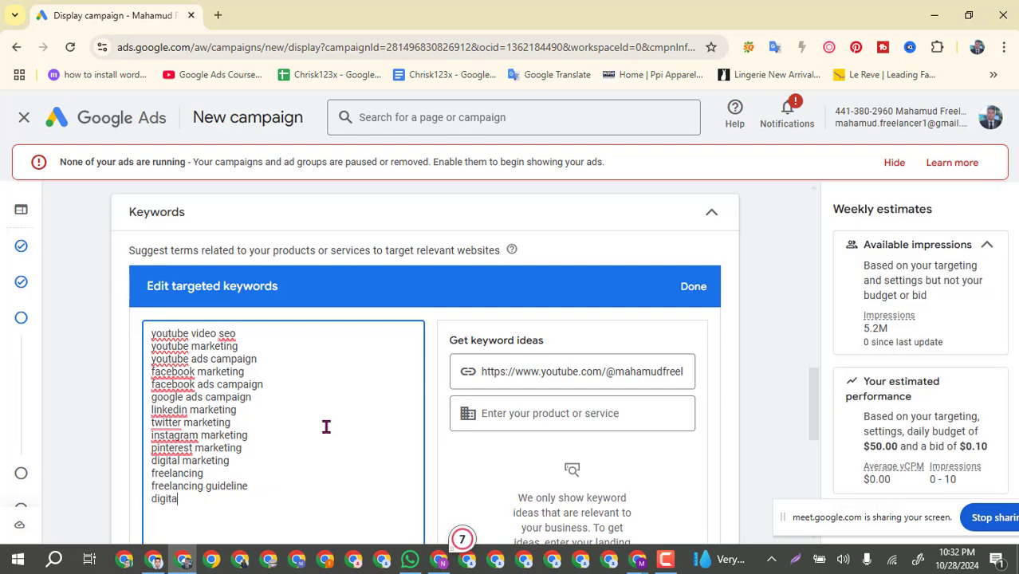
pyautogui.write('l m')
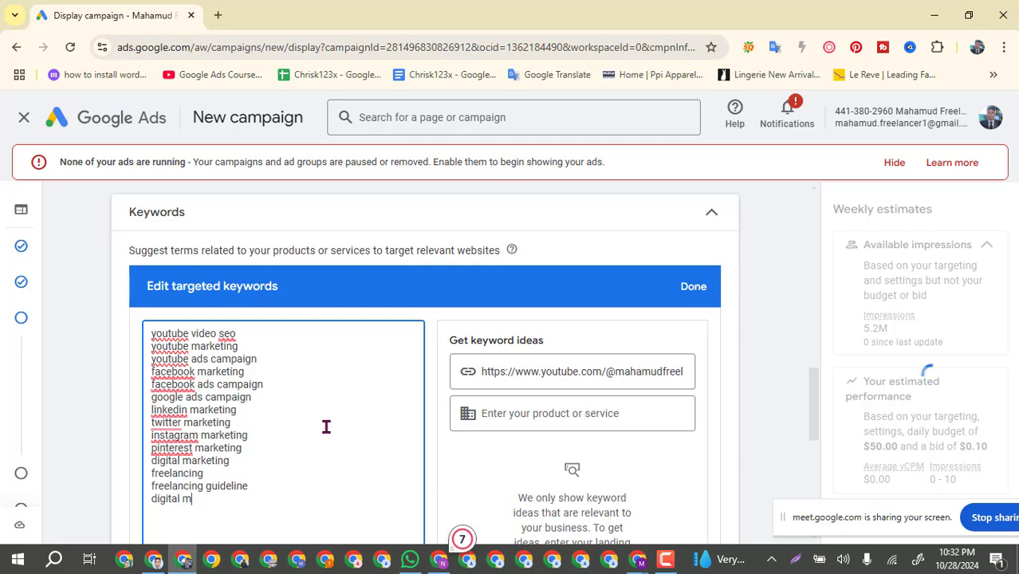
pyautogui.write('arketing ')
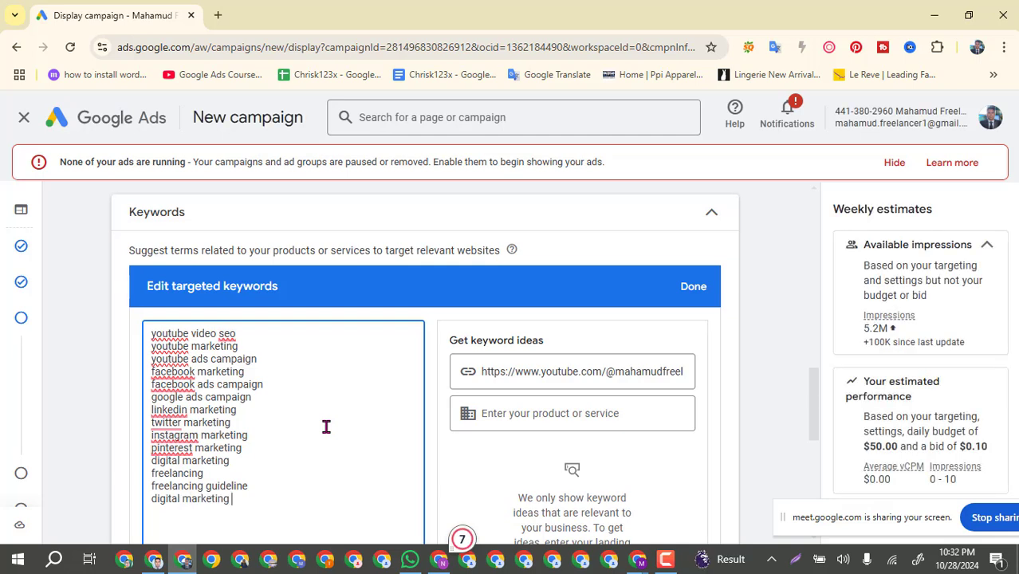
pyautogui.write('gui')
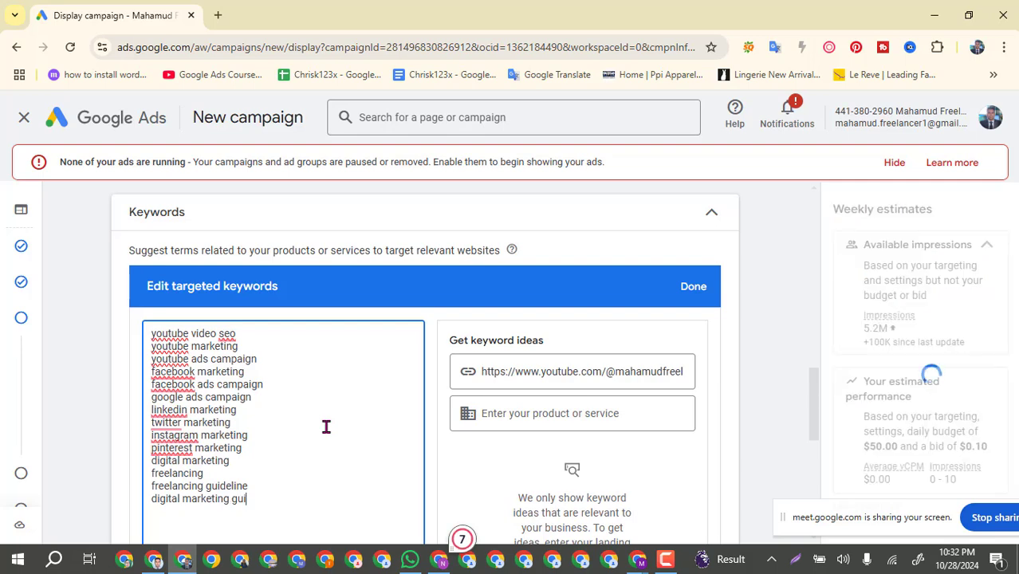
pyautogui.write('deline')
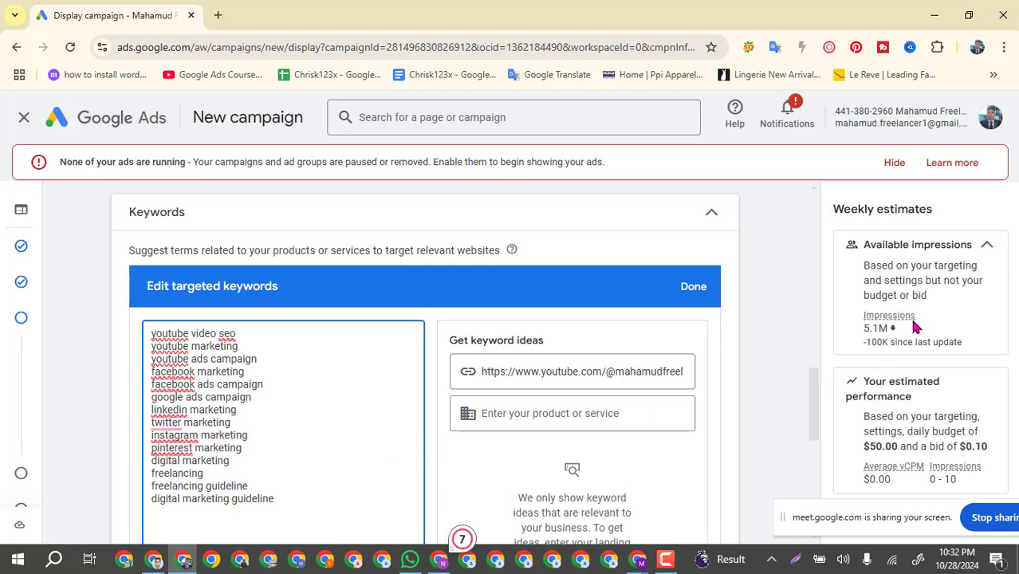
# Review the targeted keywords and their keyword setting options, and finish editing the keyword list.
pyautogui.moveTo(914, 325)
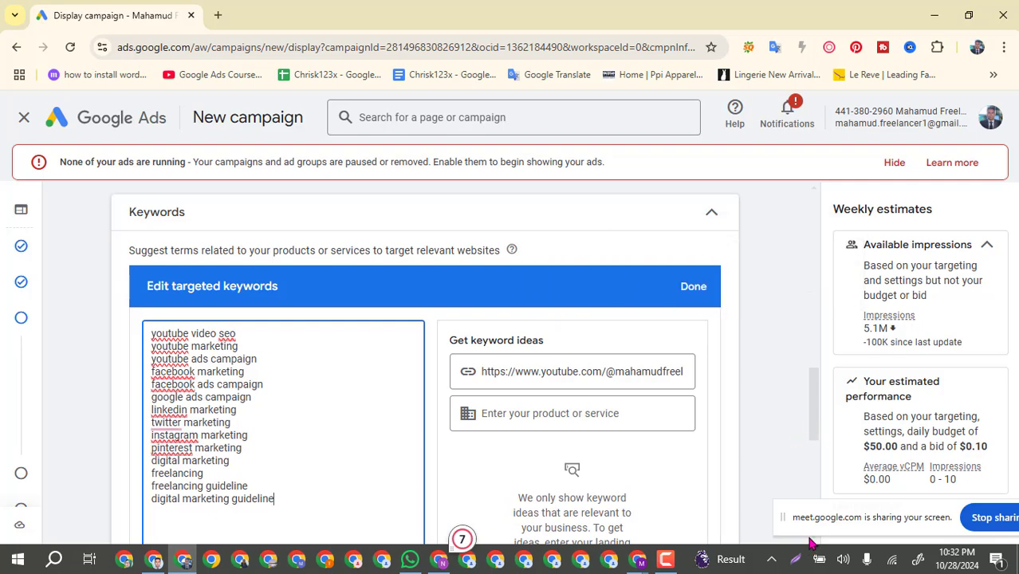
pyautogui.moveTo(844, 515); pyautogui.dragTo(782, 524)
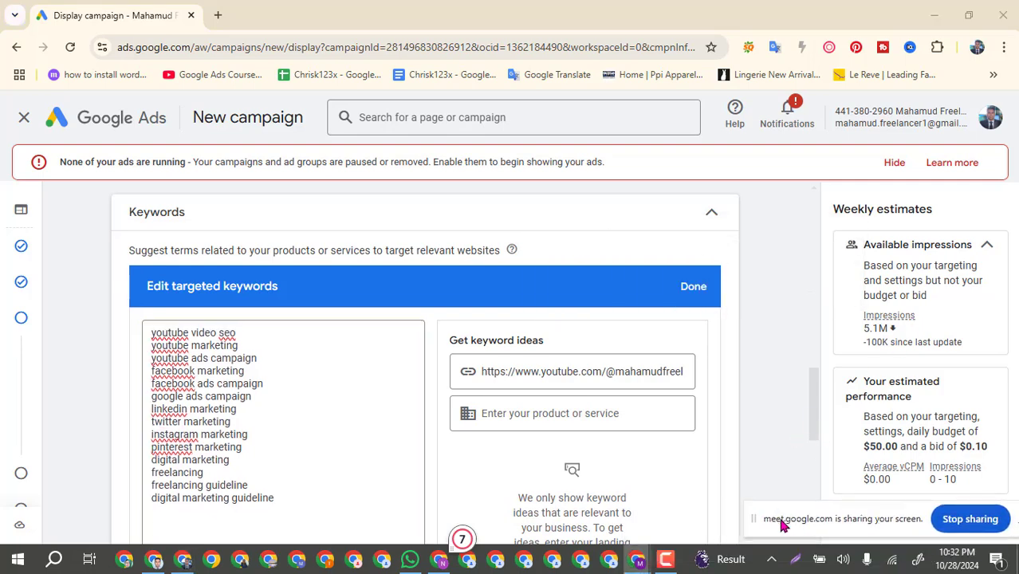
pyautogui.scroll(-3, 261, 444)
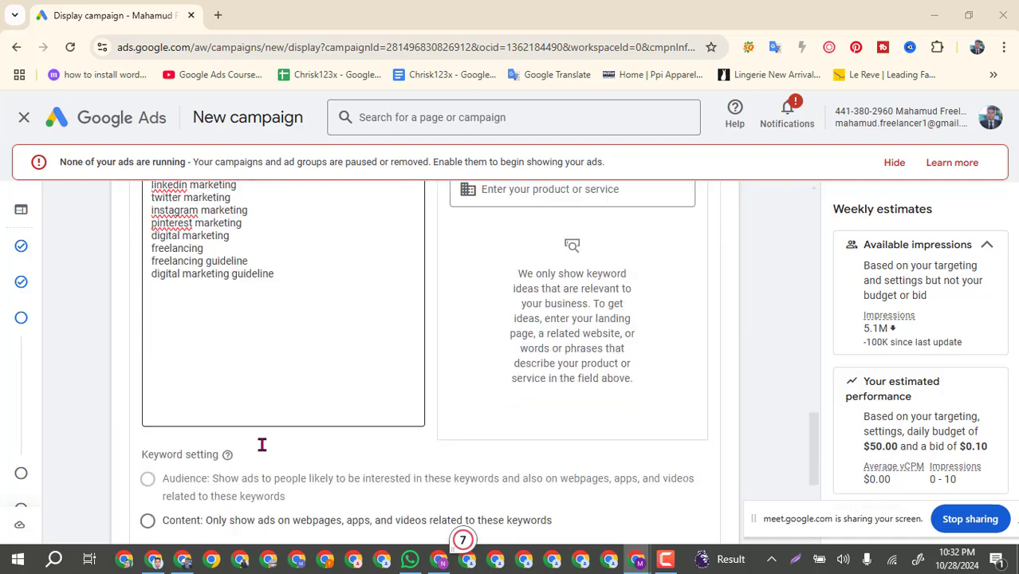
pyautogui.scroll(2, 261, 444)
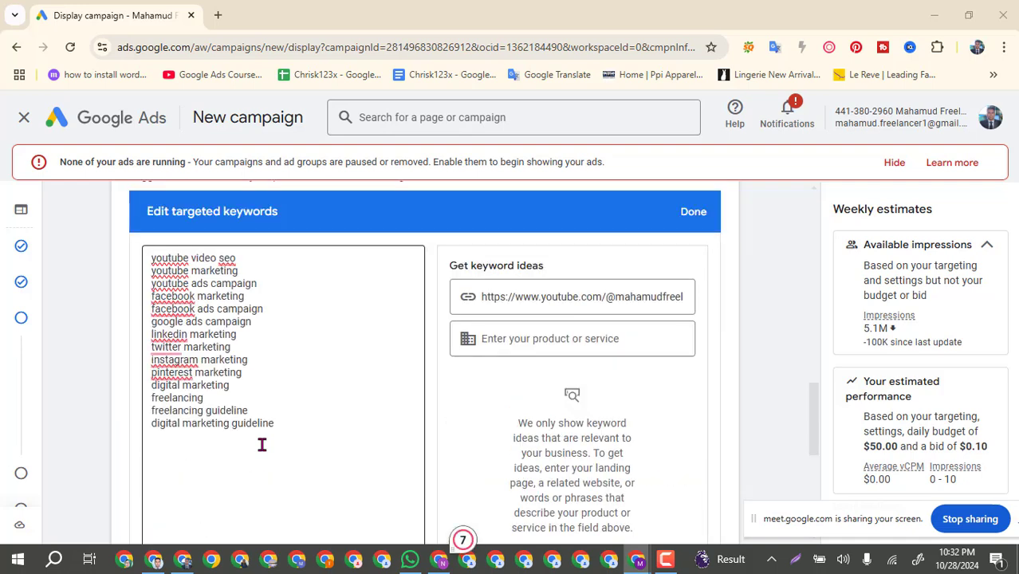
pyautogui.click(599, 295)
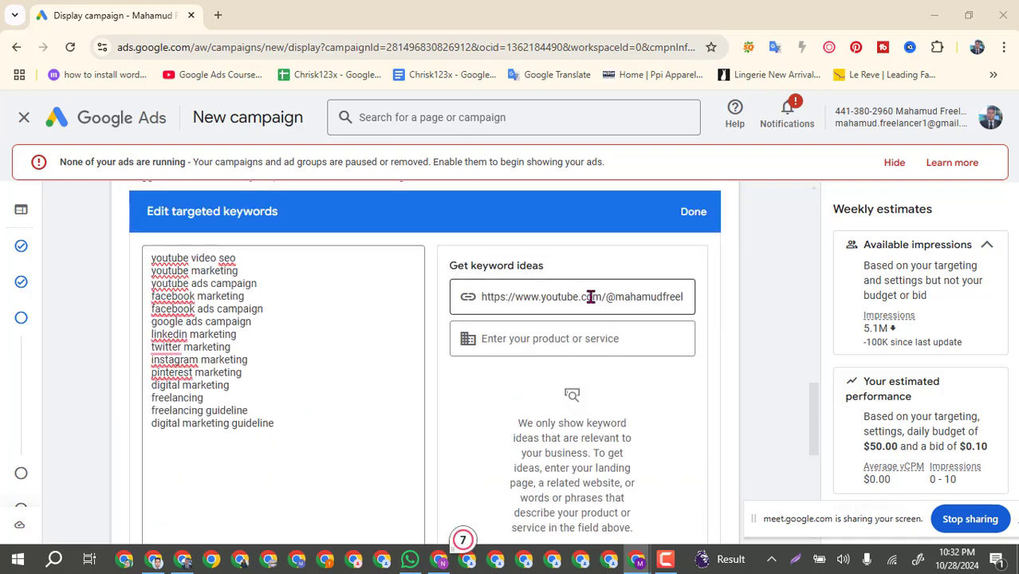
pyautogui.click(597, 297)
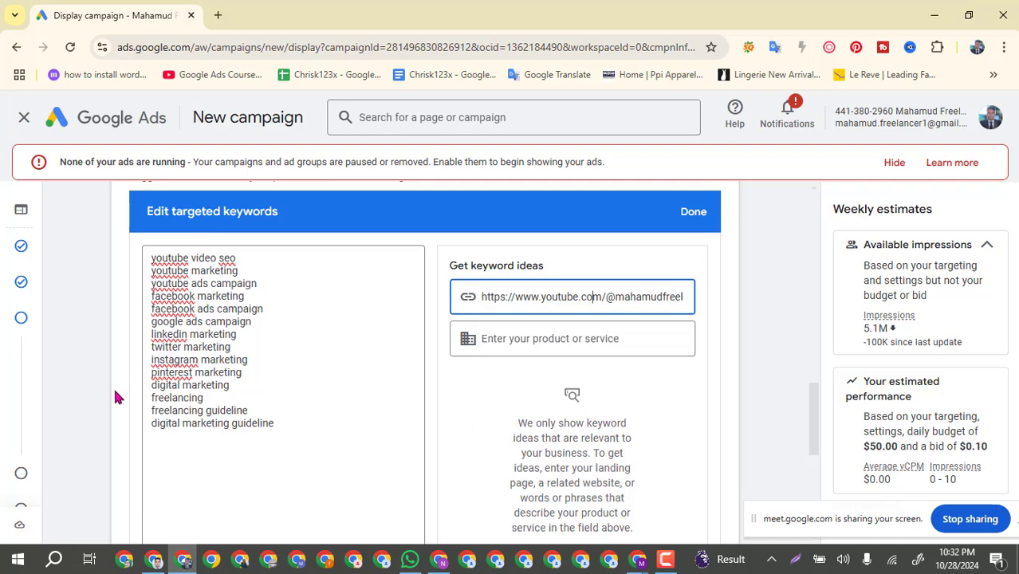
pyautogui.scroll(-5, 469, 428)
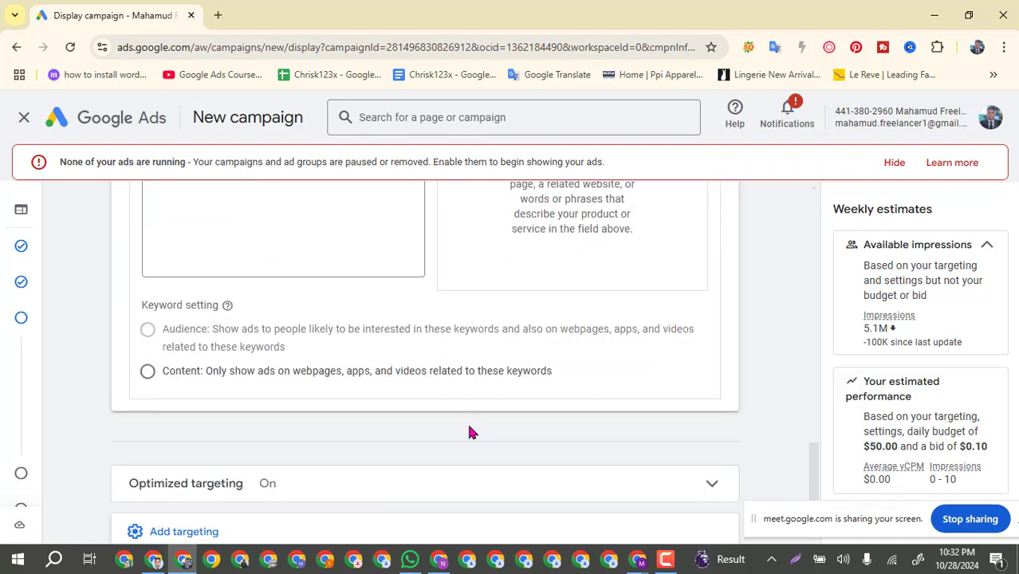
pyautogui.scroll(5, 464, 367)
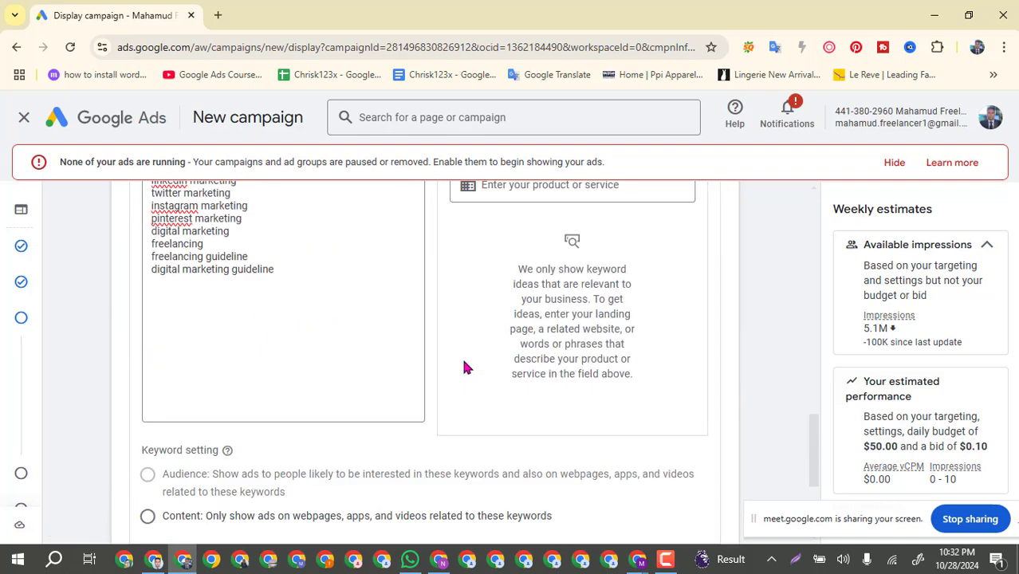
pyautogui.click(694, 432)
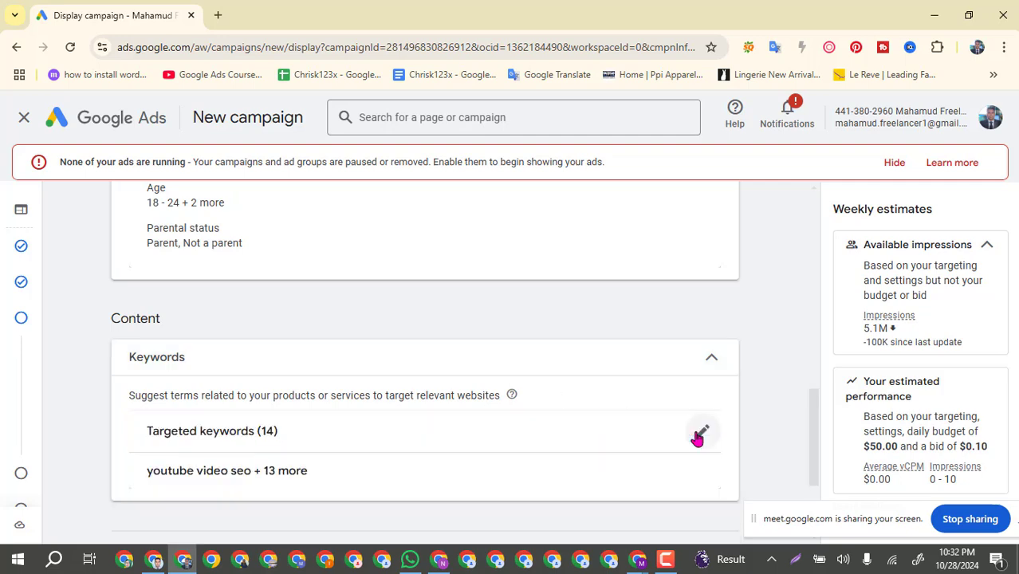
# Add Topics as a further targeting type for the ad group and open its targeted topics for editing.
pyautogui.scroll(-2, 453, 386)
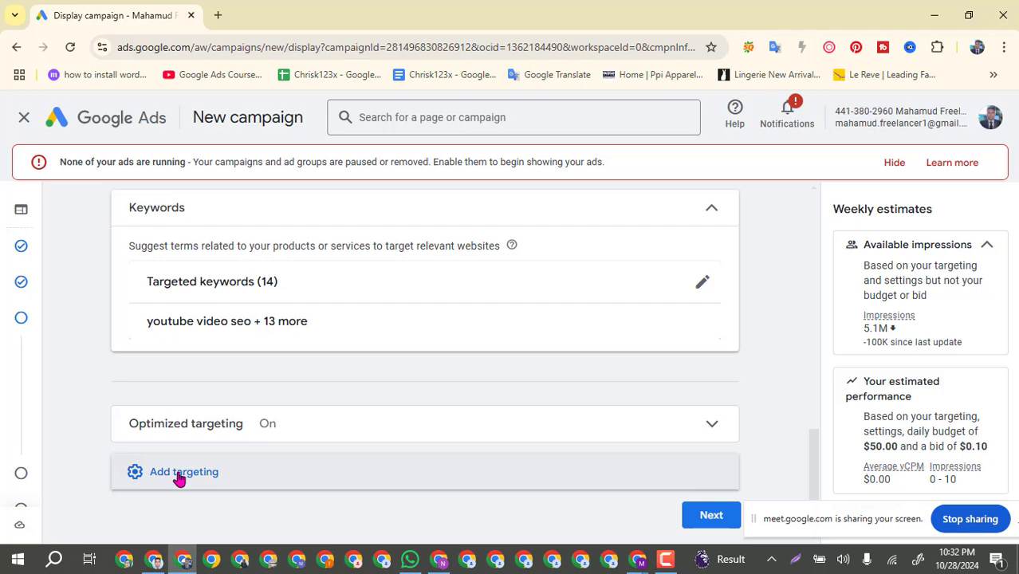
pyautogui.scroll(-2, 382, 379)
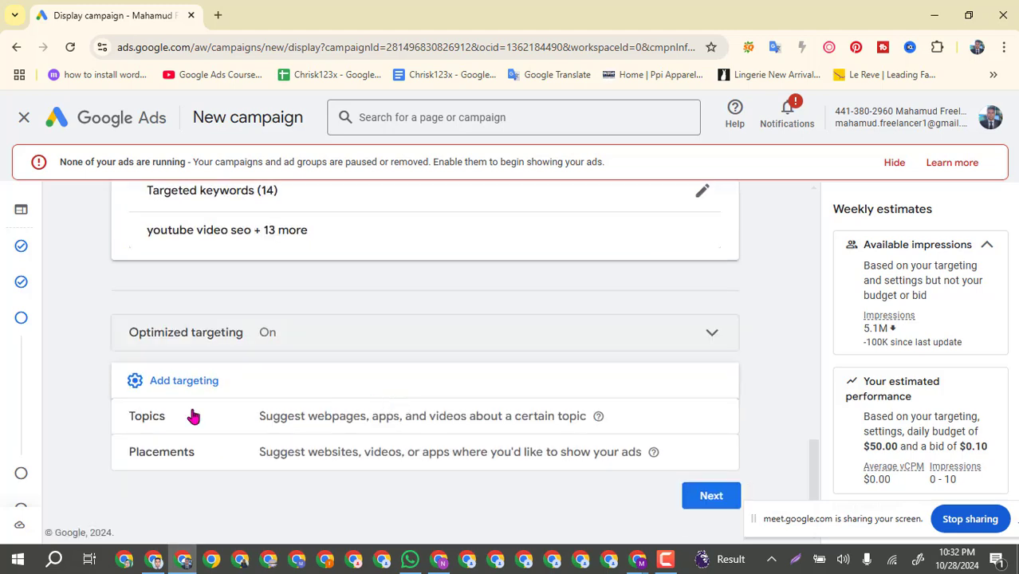
pyautogui.click(316, 422)
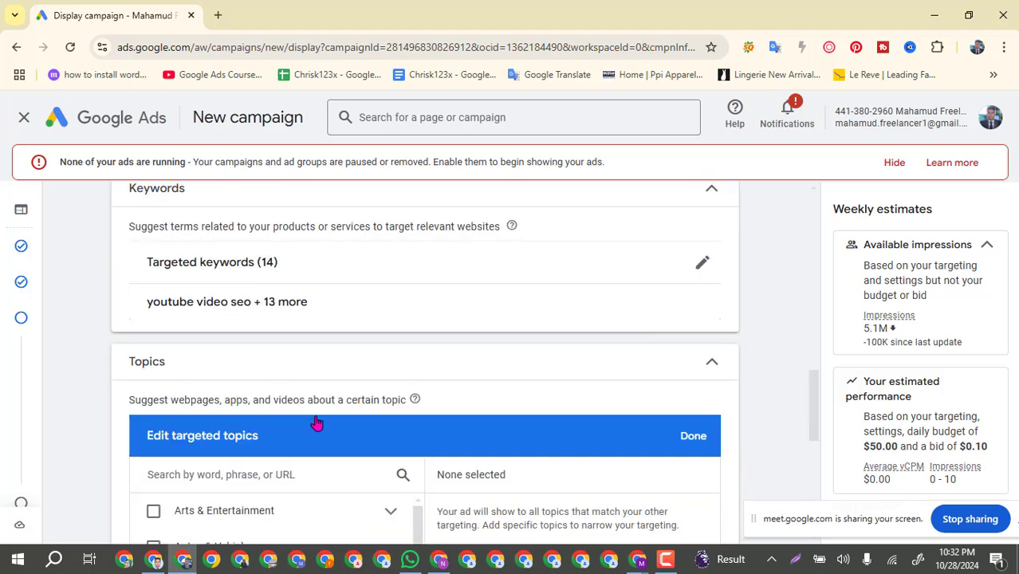
# Look through the available topic categories from Arts & Entertainment to World Localities for targeting the ads.
pyautogui.scroll(-2, 411, 363)
pyautogui.scroll(-3, 281, 392)
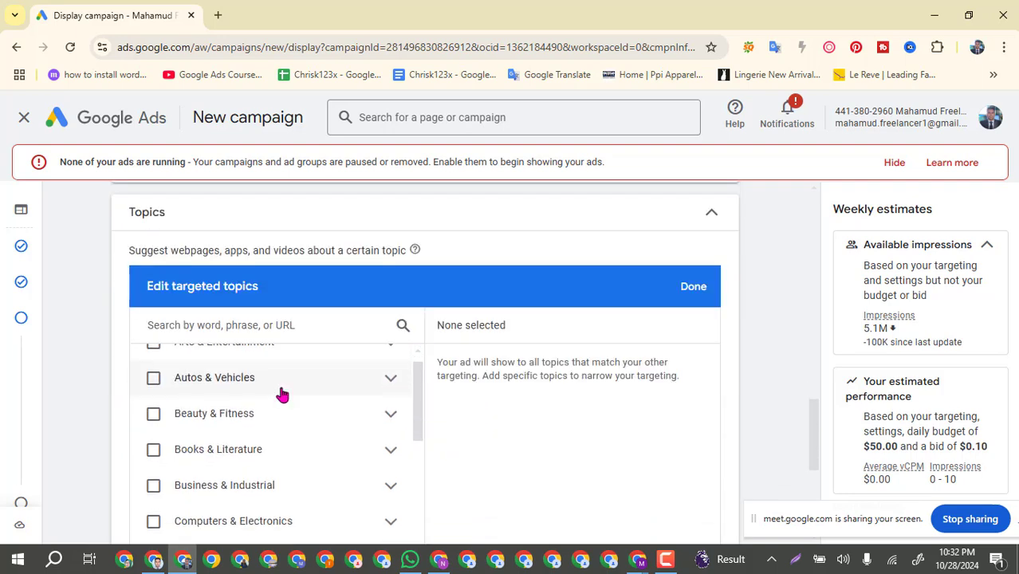
pyautogui.scroll(-1, 551, 374)
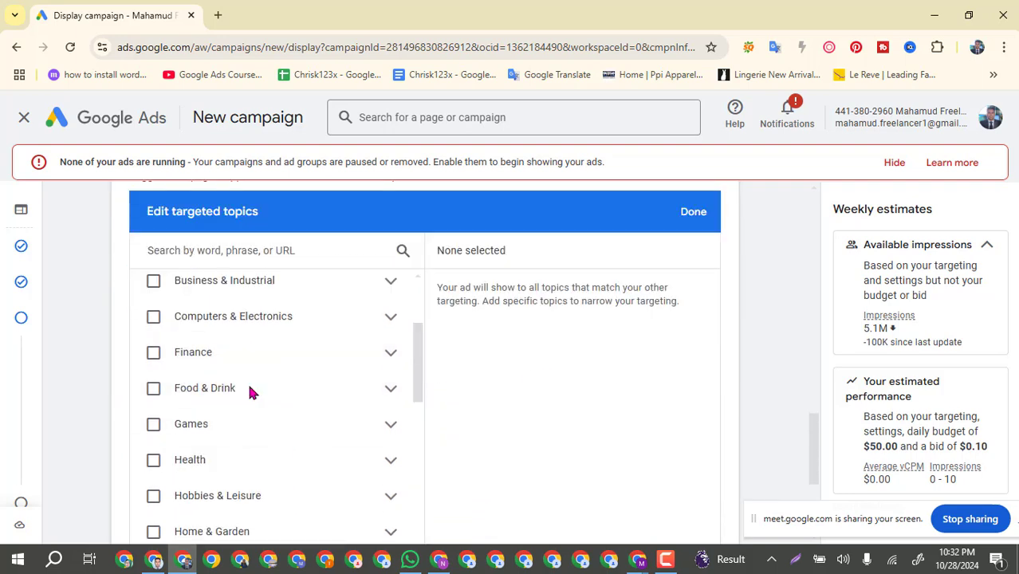
pyautogui.scroll(-1, 197, 376)
pyautogui.scroll(-5, 199, 377)
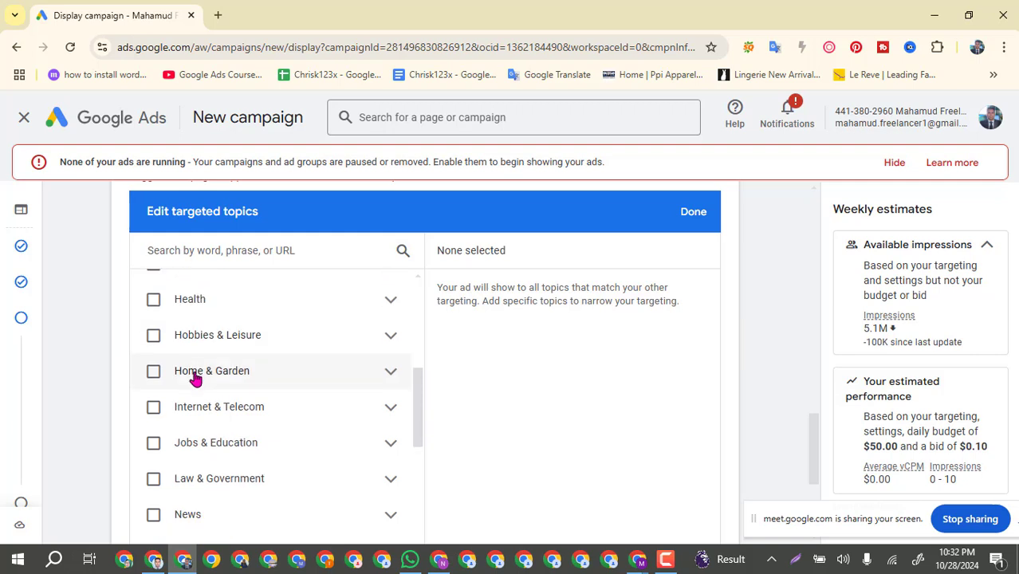
pyautogui.scroll(-3, 231, 380)
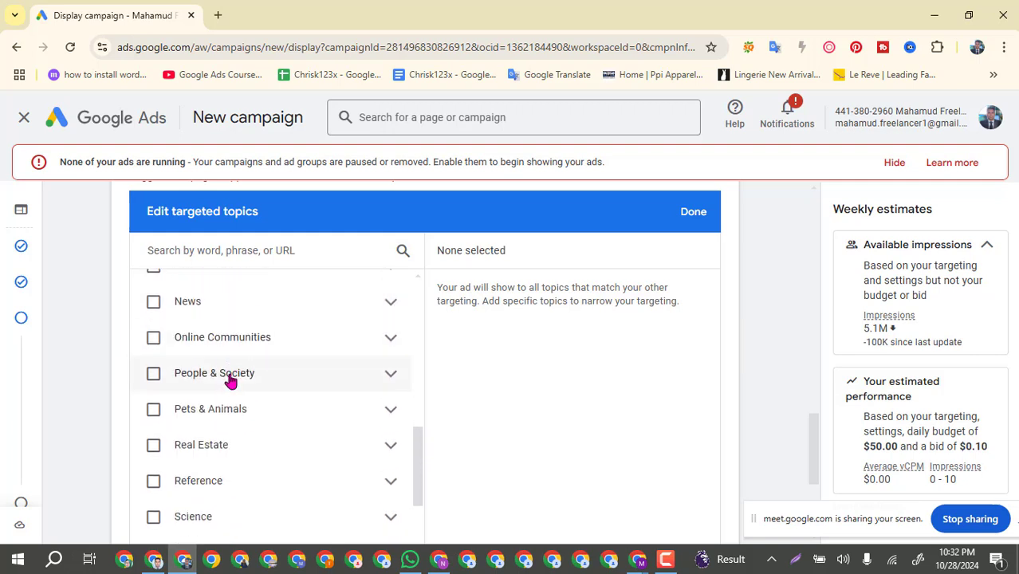
pyautogui.scroll(-1, 230, 381)
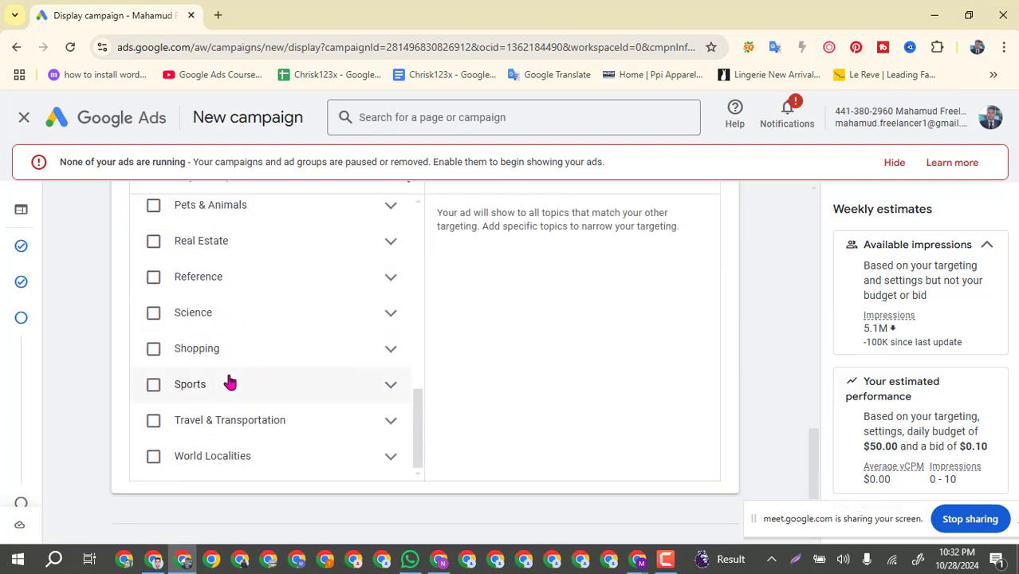
pyautogui.scroll(15, 223, 454)
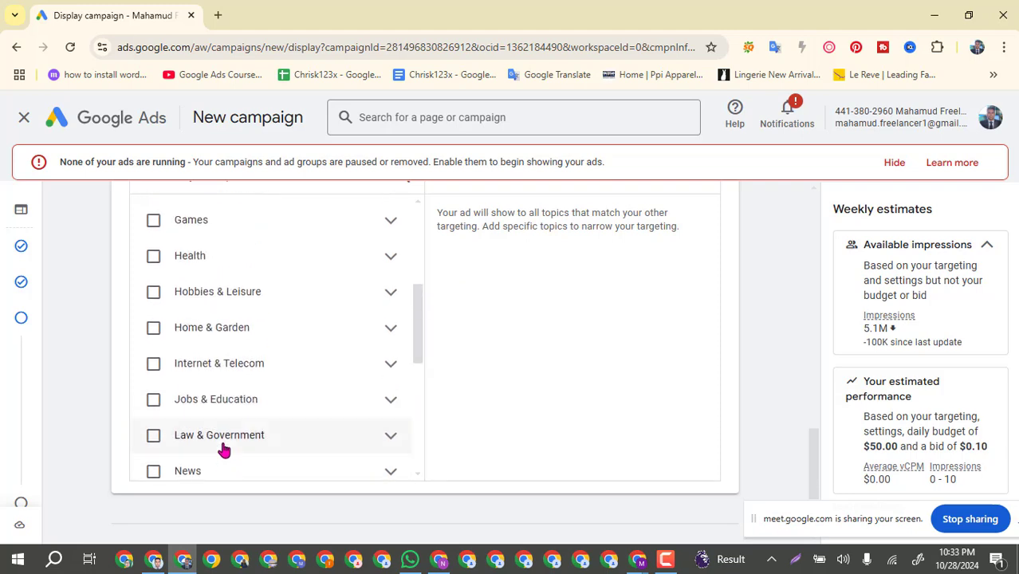
pyautogui.scroll(2, 231, 427)
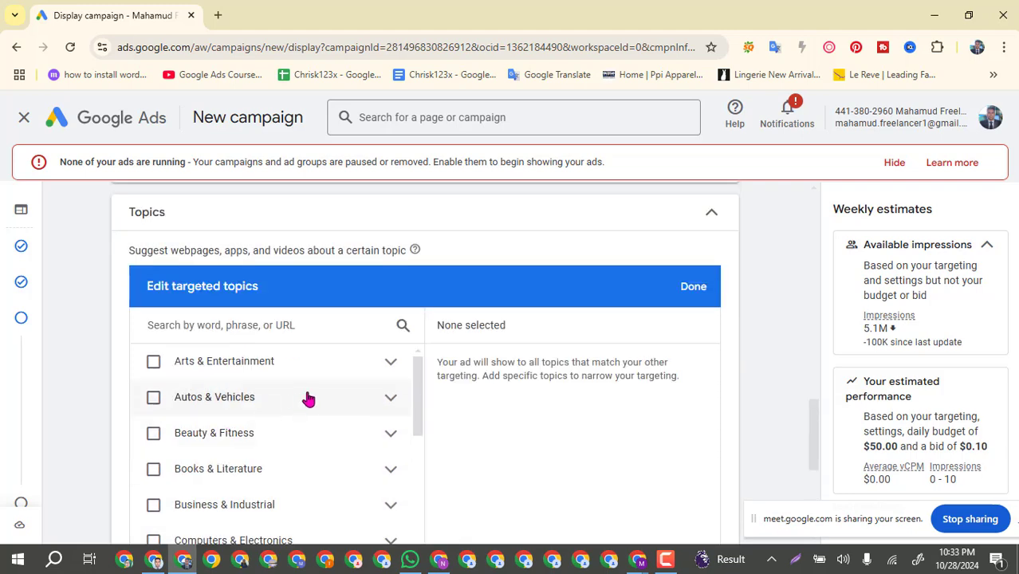
pyautogui.scroll(2, 282, 361)
pyautogui.scroll(-2, 285, 360)
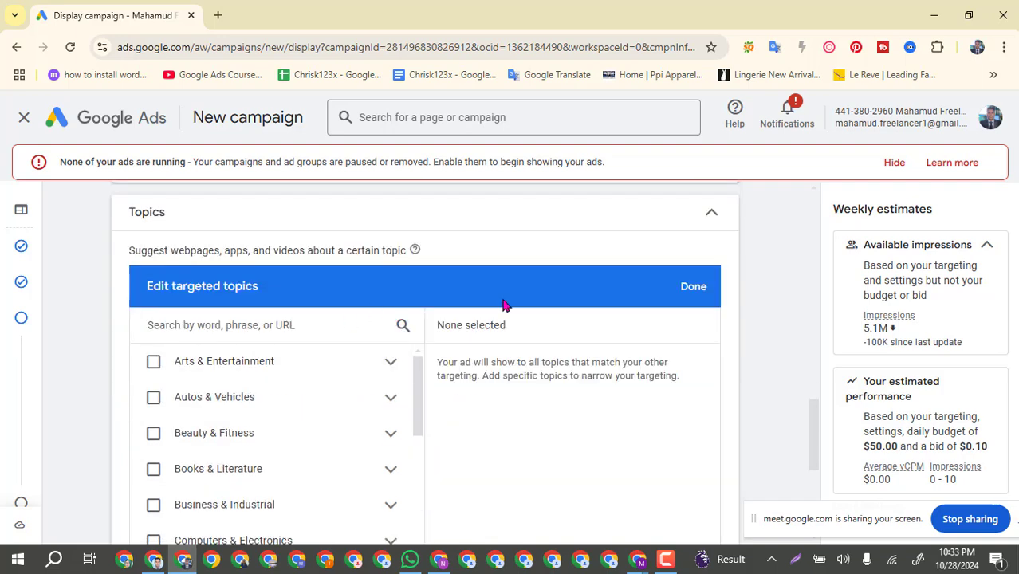
# Leave the topics unselected, add Placements as a further targeting type for the ad group and open its targeted placements for editing.
pyautogui.scroll(-2, 426, 323)
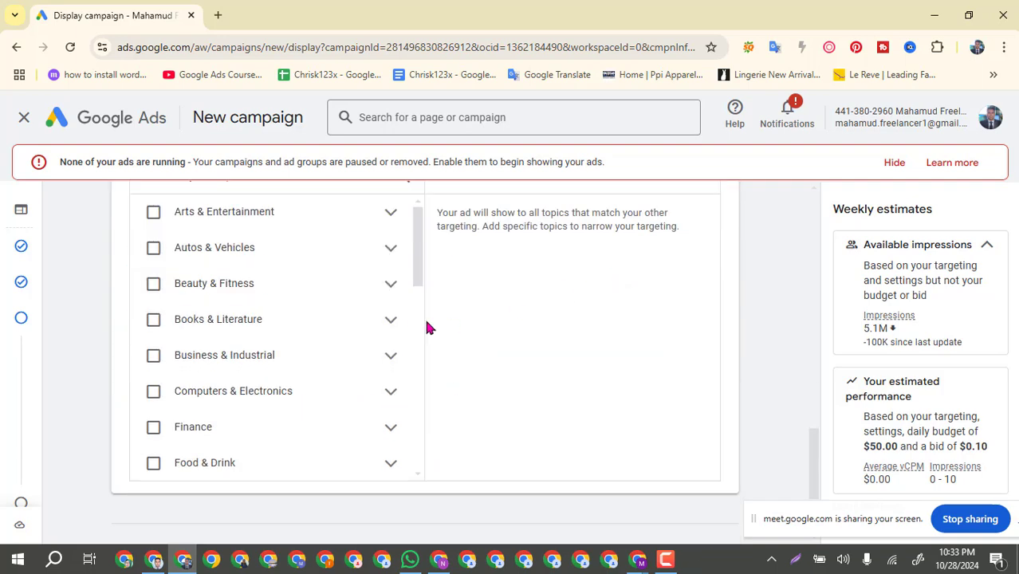
pyautogui.scroll(-2, 348, 316)
pyautogui.scroll(-2, 347, 317)
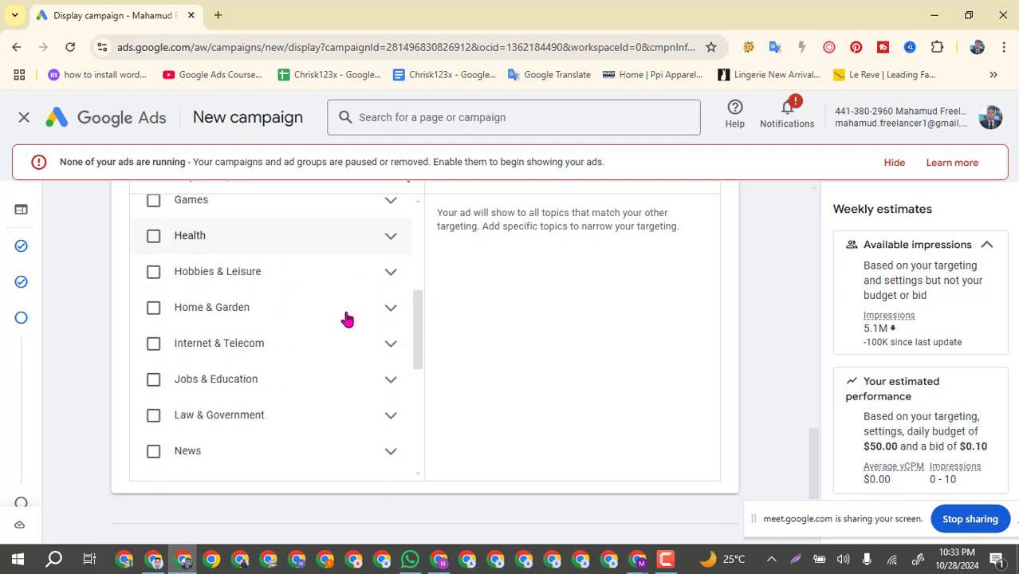
pyautogui.scroll(-5, 258, 394)
pyautogui.scroll(-5, 258, 394)
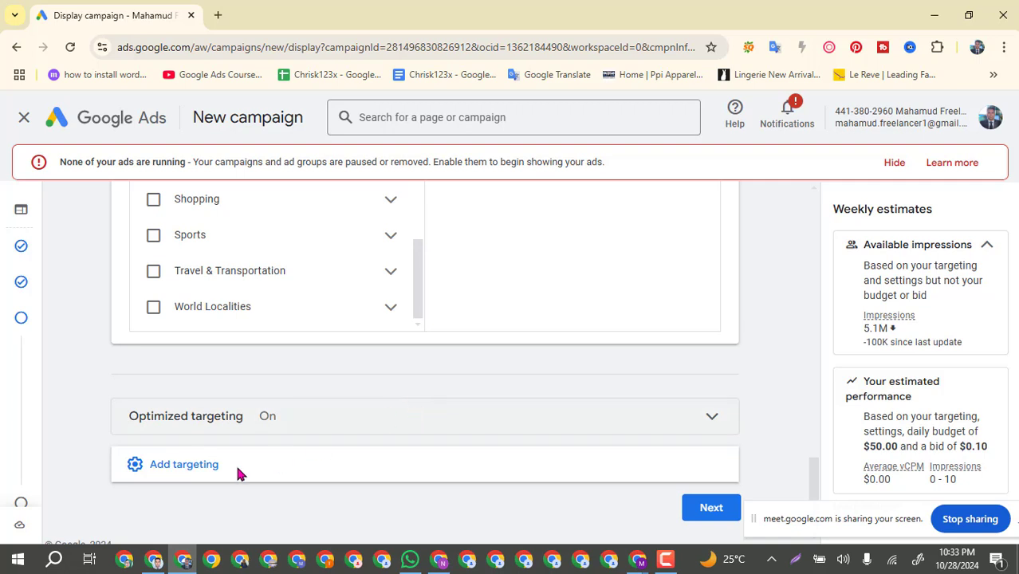
pyautogui.click(239, 474)
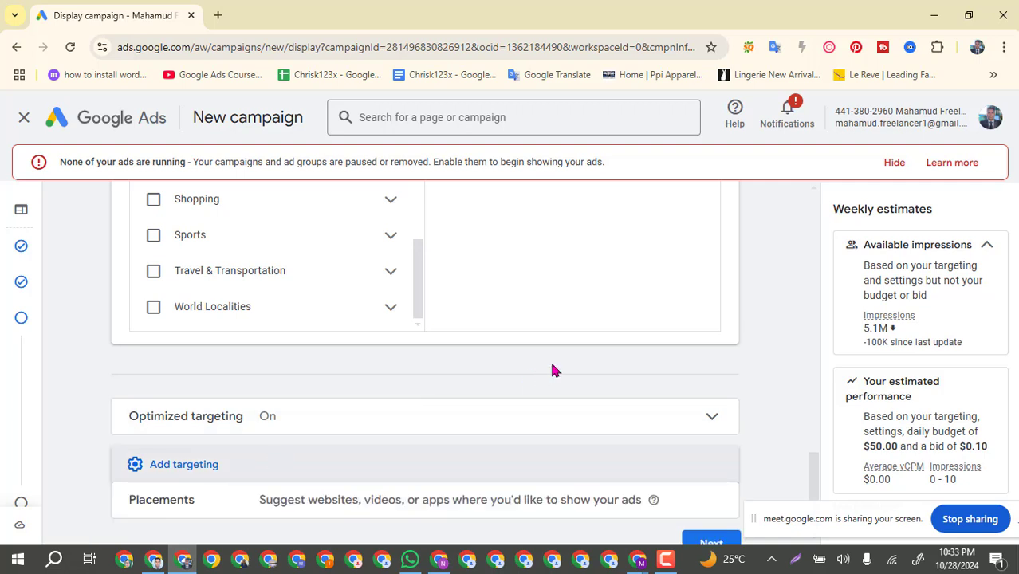
pyautogui.scroll(-1, 549, 359)
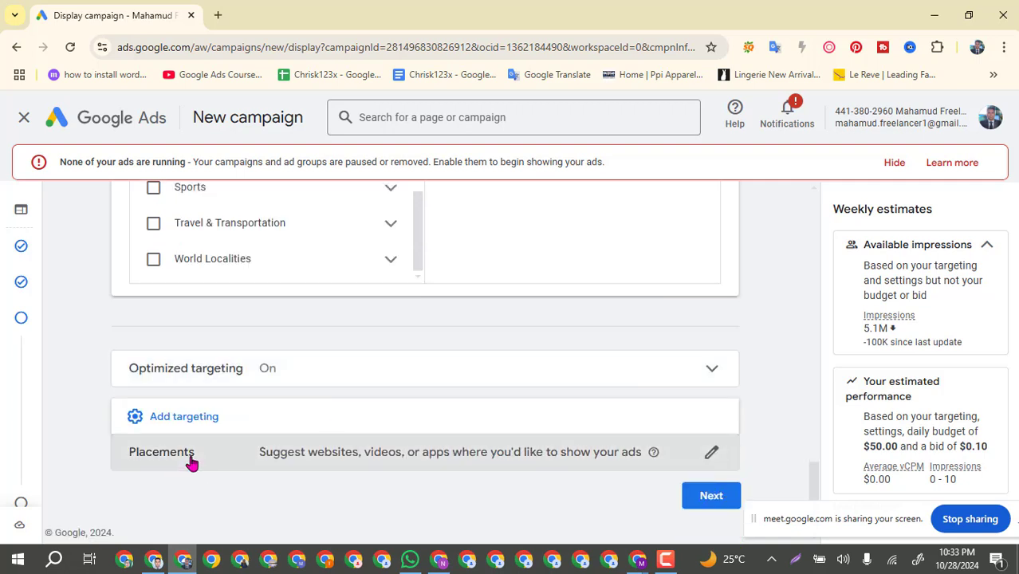
pyautogui.click(192, 461)
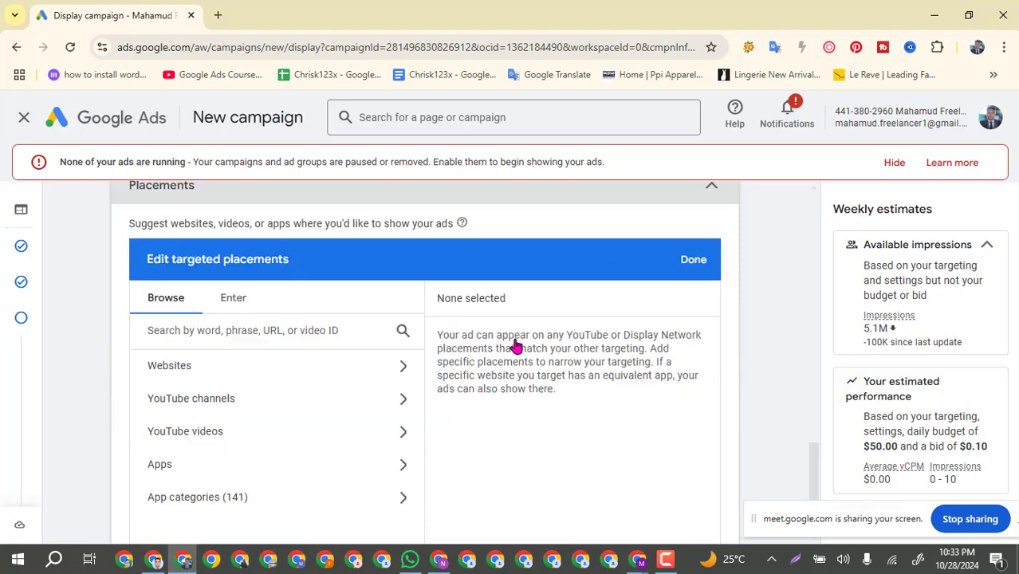
# Look over the placement categories and open YouTube channels, ready to search for a channel.
pyautogui.scroll(-2, 514, 346)
pyautogui.scroll(1, 495, 357)
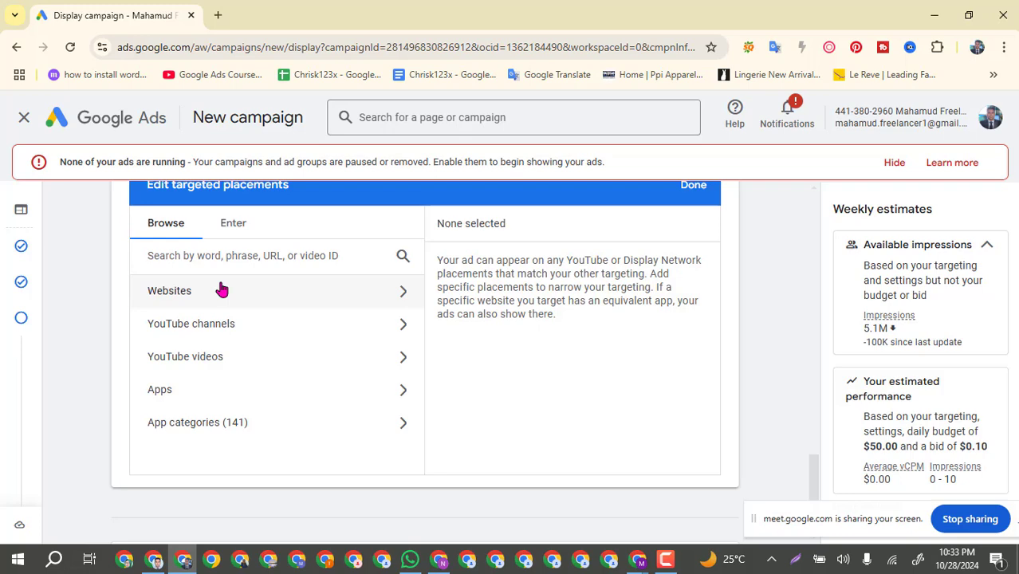
pyautogui.scroll(1, 221, 292)
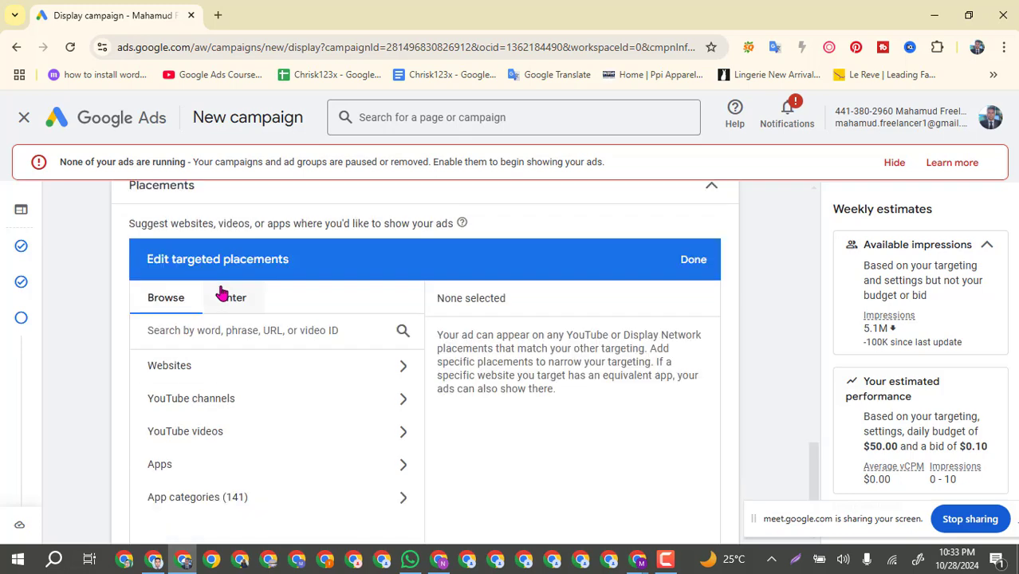
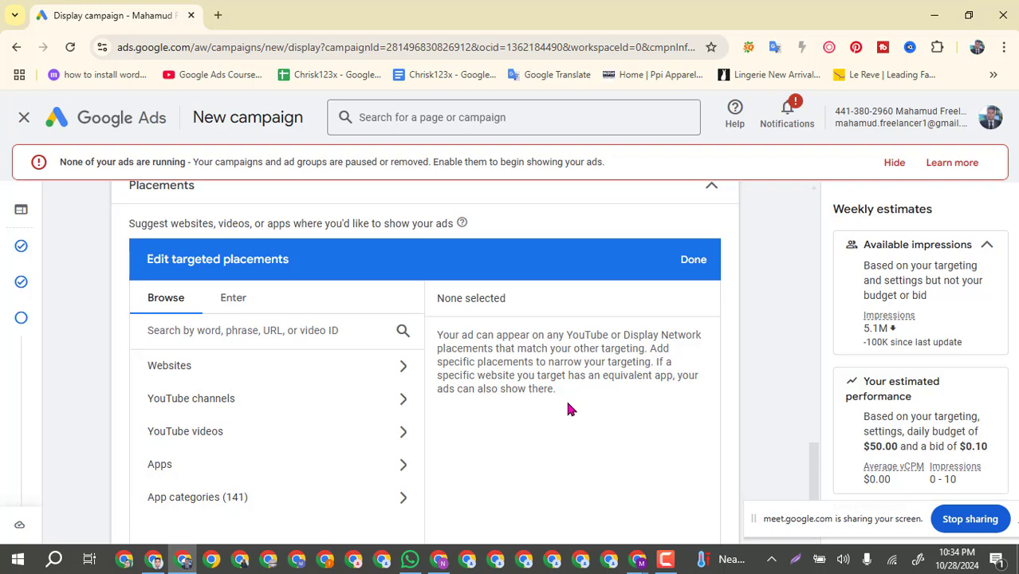
pyautogui.scroll(-1, 568, 405)
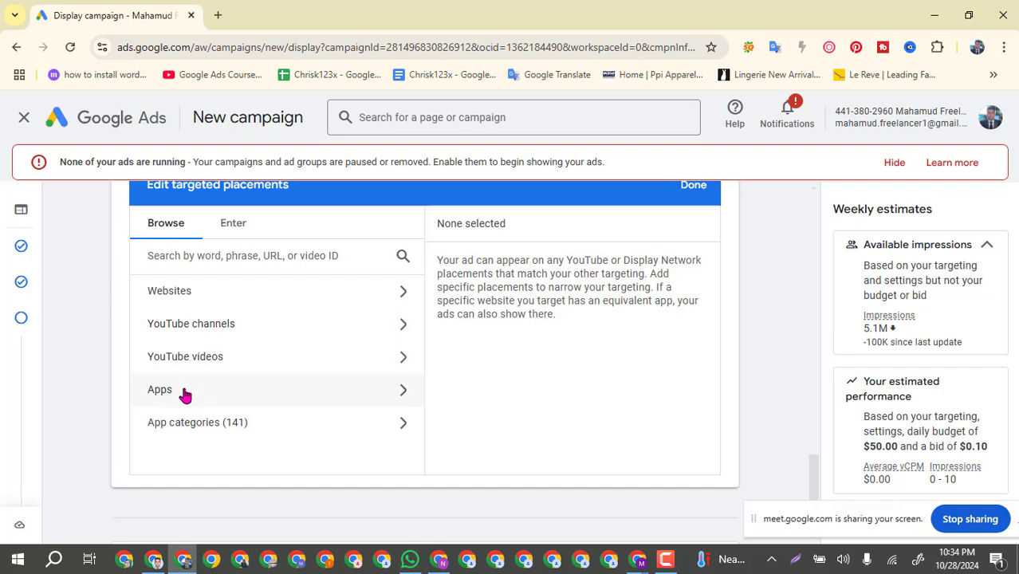
pyautogui.click(260, 330)
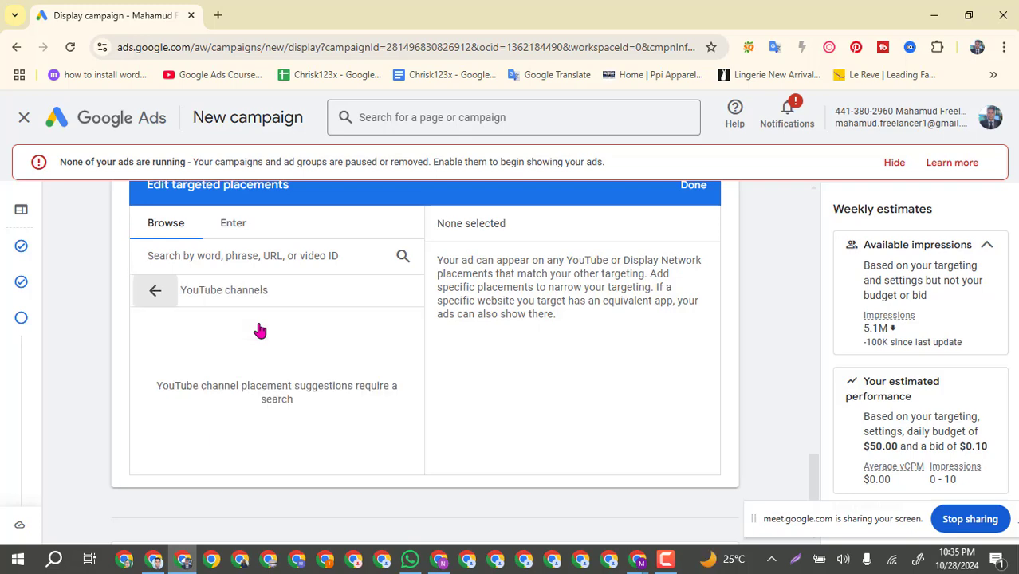
pyautogui.click(241, 256)
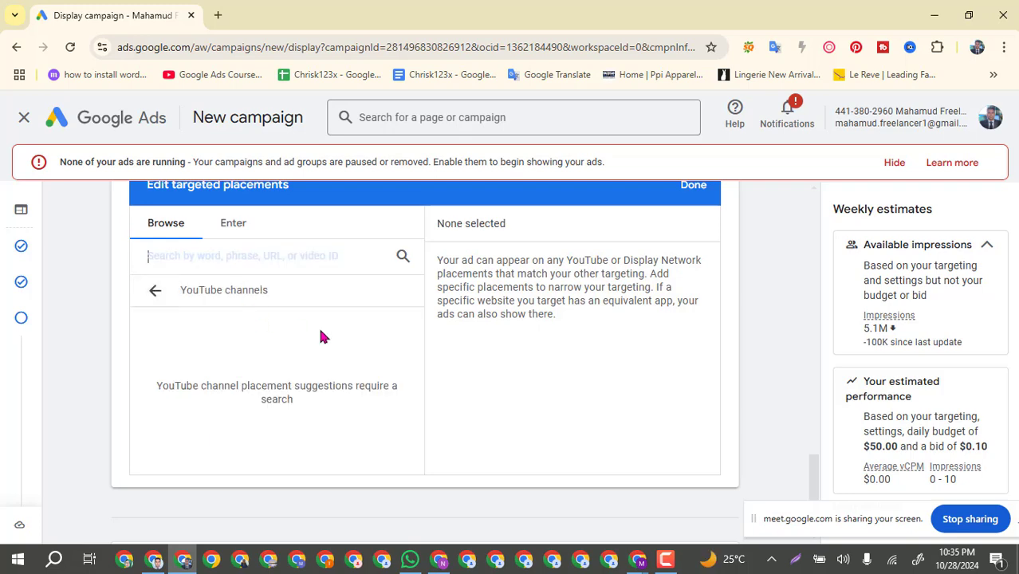
pyautogui.scroll(1, 323, 333)
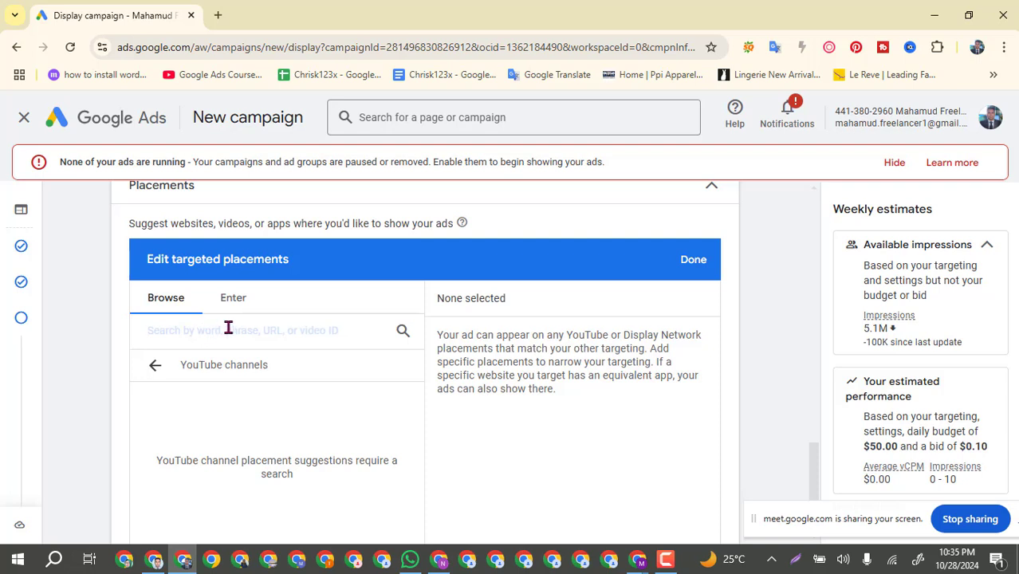
# Switch to the other Chrome window and open Google Drive in a new tab.
pyautogui.click(156, 560)
pyautogui.click(218, 16)
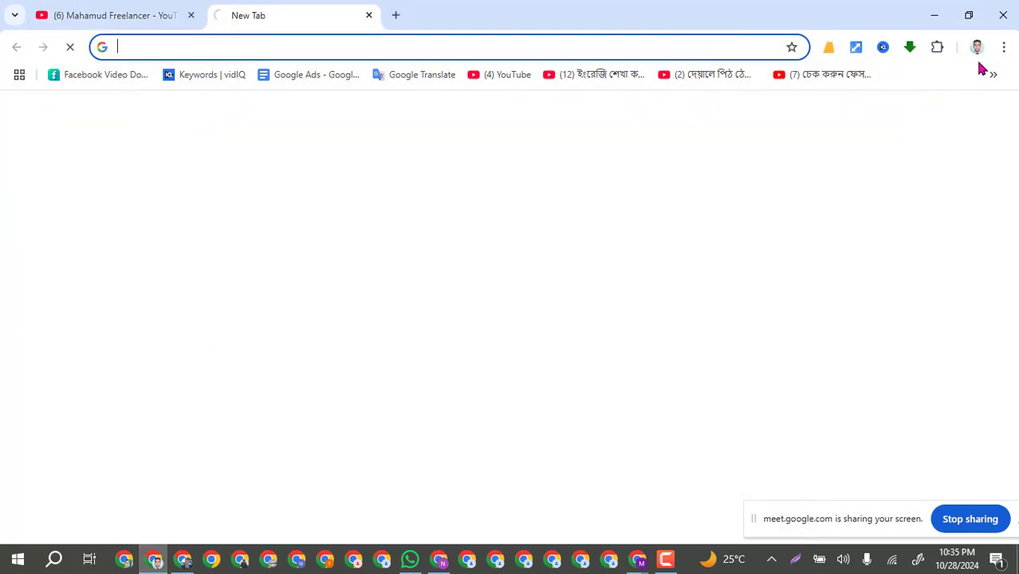
pyautogui.click(960, 116)
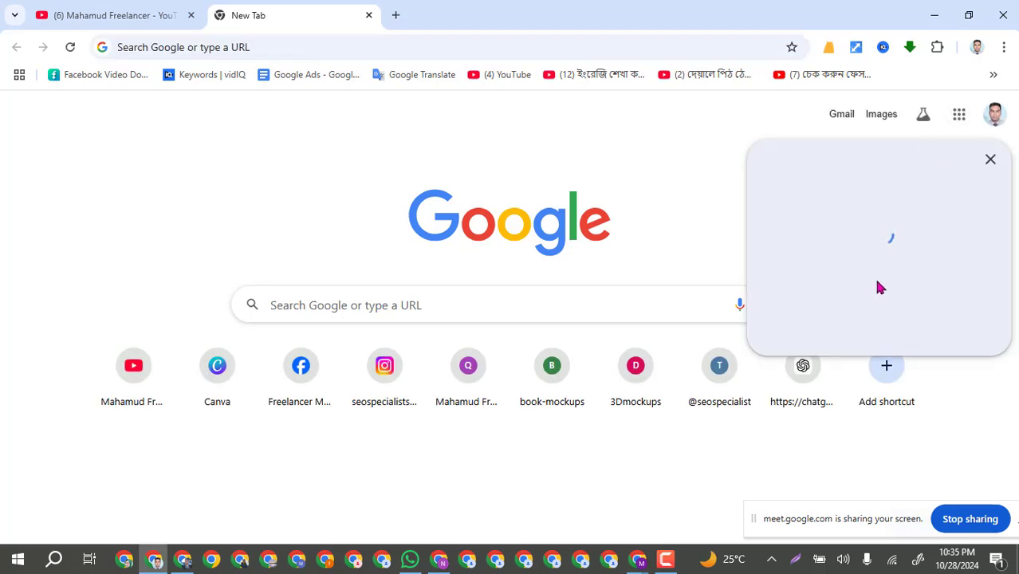
pyautogui.press('Escape')
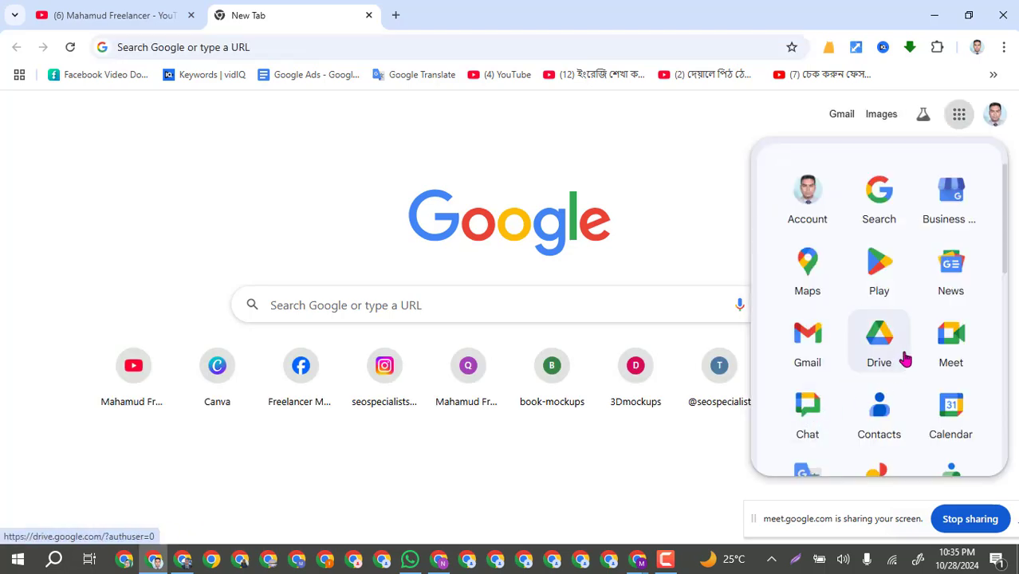
pyautogui.scroll(-2, 884, 405)
pyautogui.scroll(2, 889, 400)
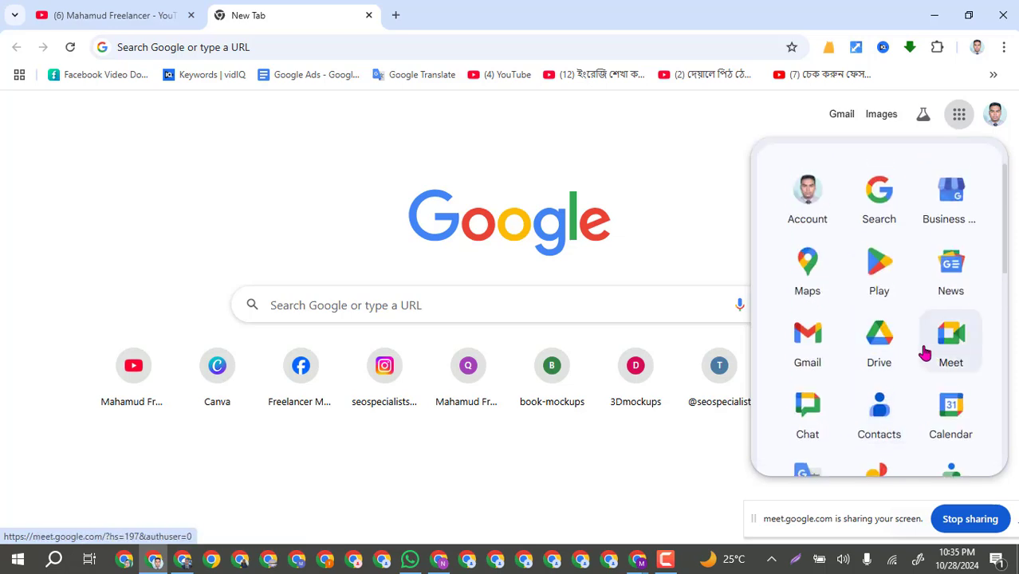
pyautogui.click(883, 345)
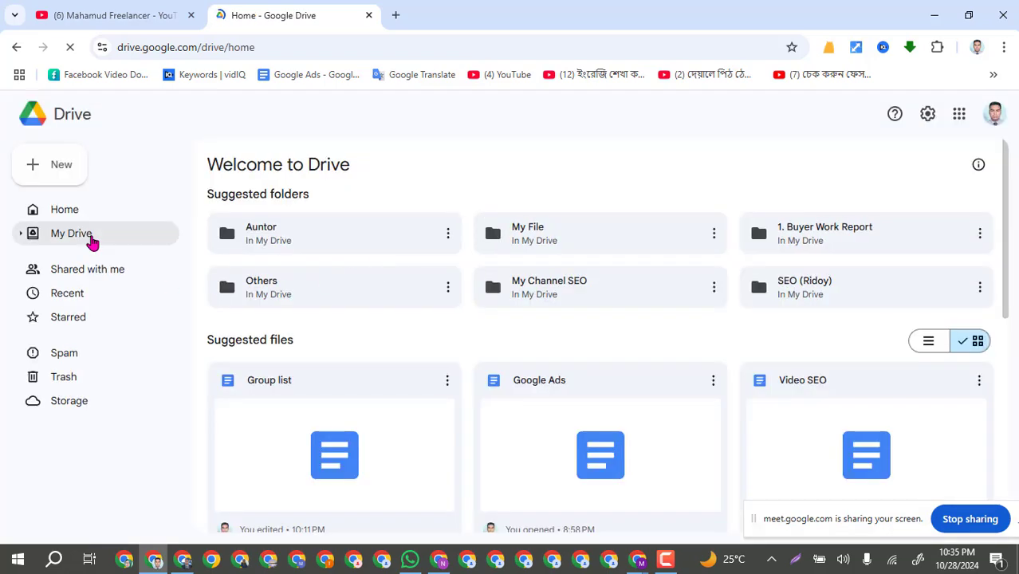
# Find the "Competitor channel list" document among the suggested files in Drive and open it.
pyautogui.scroll(-3, 654, 391)
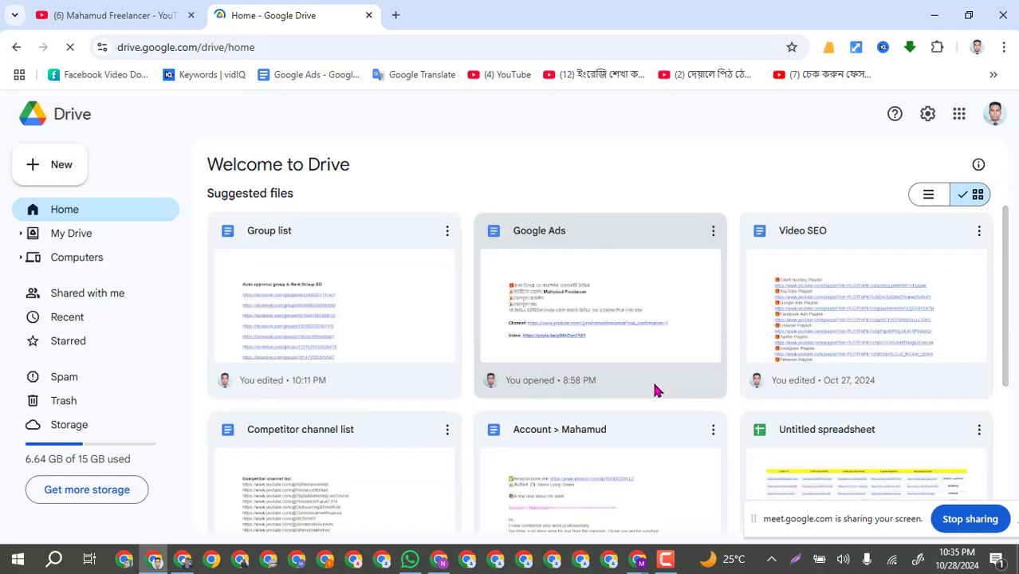
pyautogui.scroll(2, 682, 383)
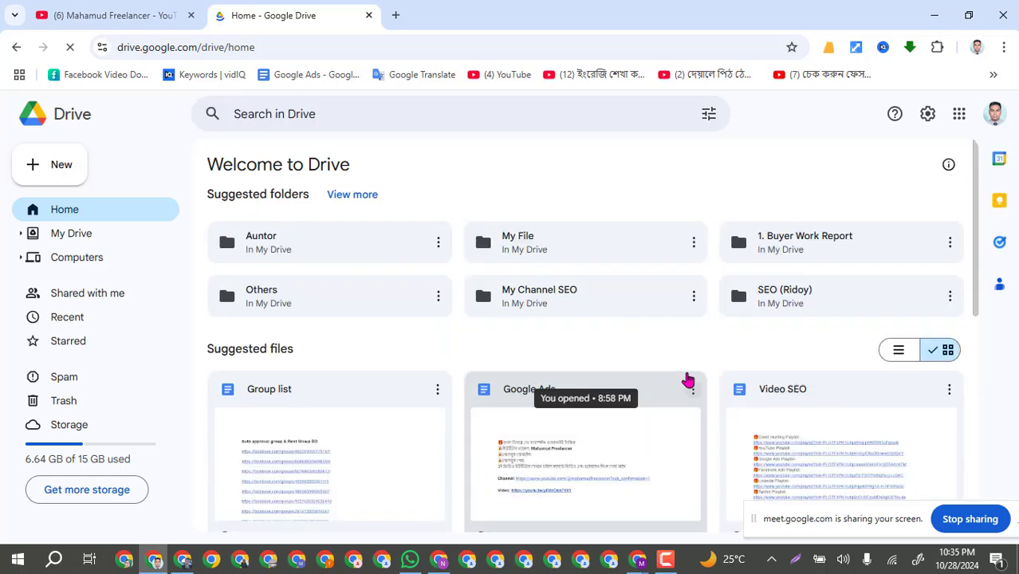
pyautogui.scroll(-2, 729, 414)
pyautogui.scroll(-1, 732, 425)
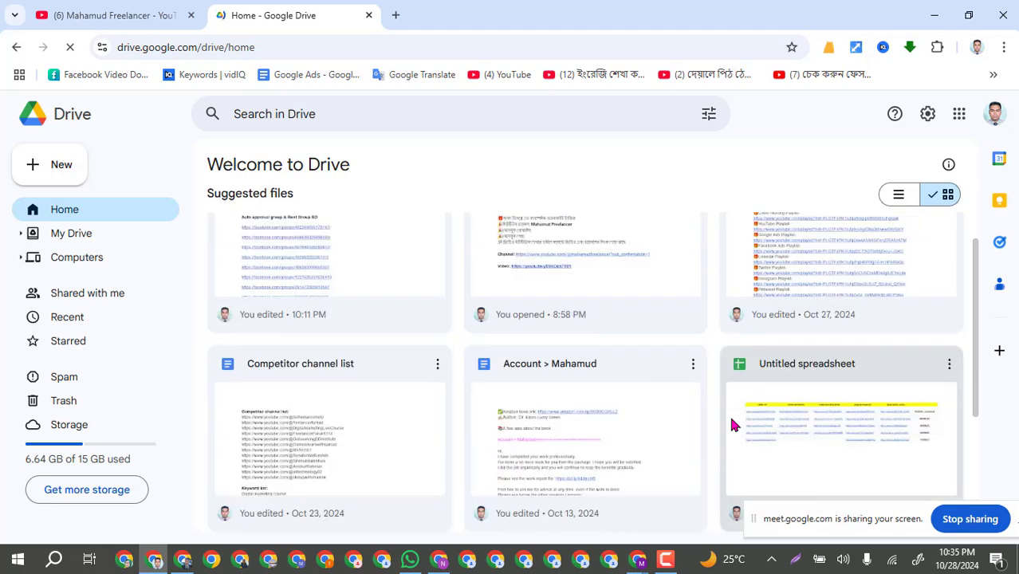
pyautogui.scroll(-1, 389, 434)
pyautogui.doubleClick(339, 379)
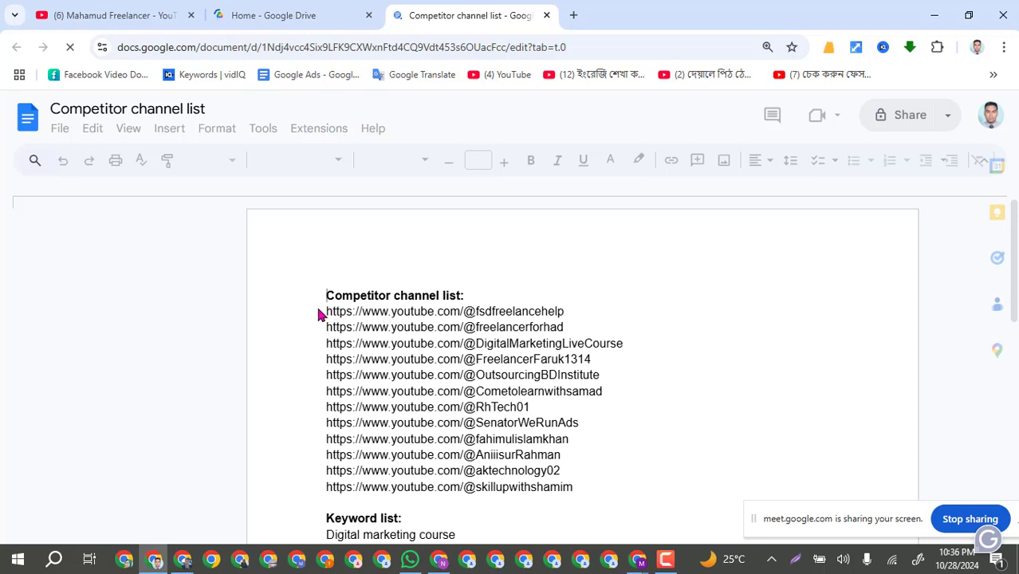
pyautogui.moveTo(320, 314); pyautogui.dragTo(582, 309)
pyautogui.hotkey('ctrl', 'c')
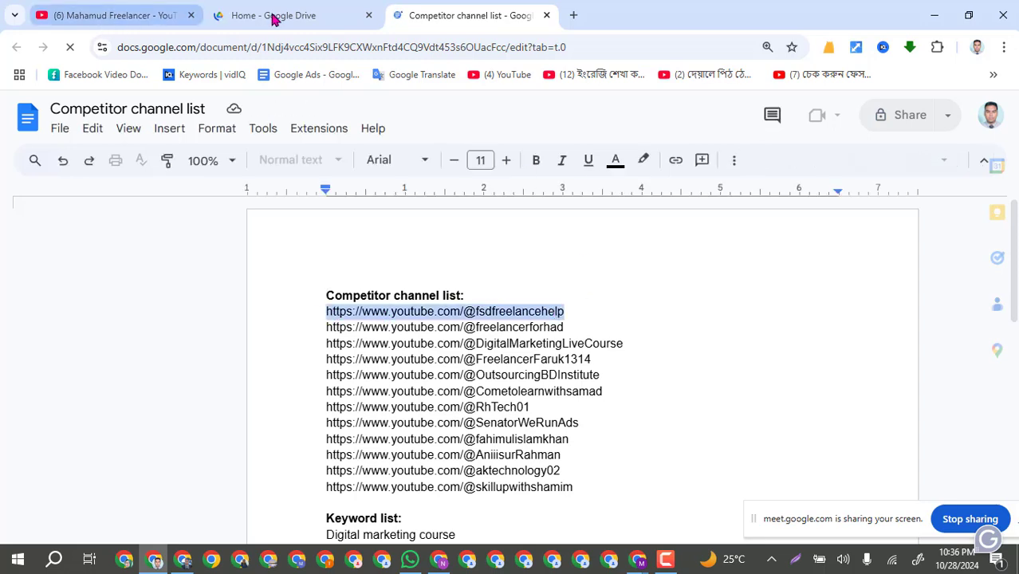
pyautogui.click(102, 15)
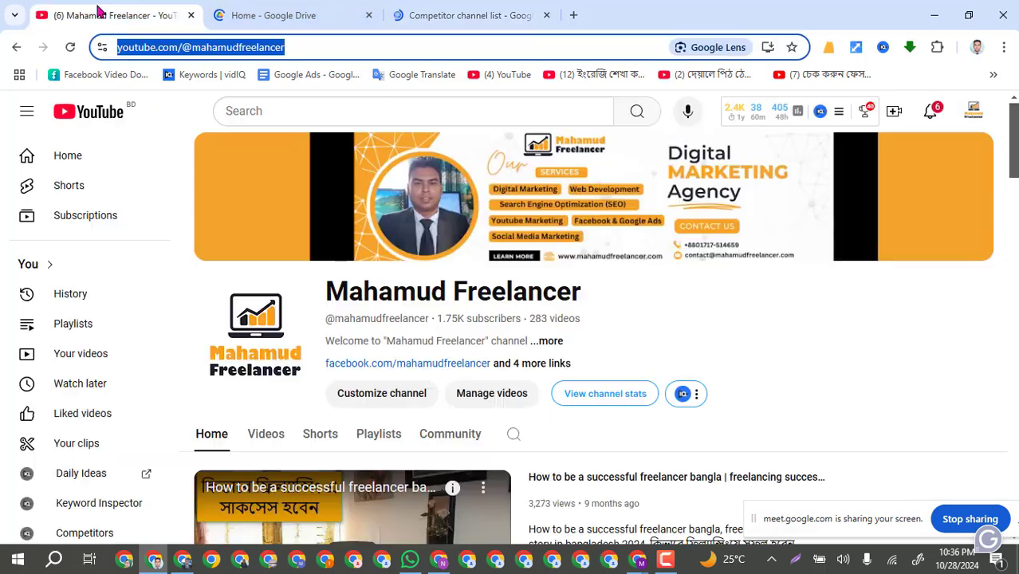
pyautogui.click(275, 15)
pyautogui.click(184, 561)
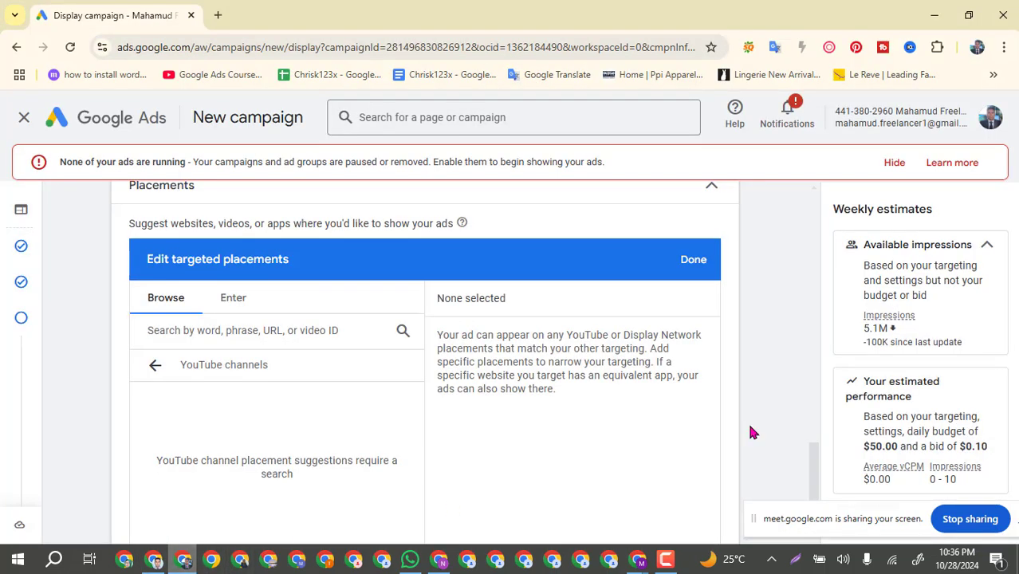
# Search YouTube channel placements for the copied URL, select the FSD Freelance Help channel as a placement, and clear the search.
pyautogui.click(241, 335)
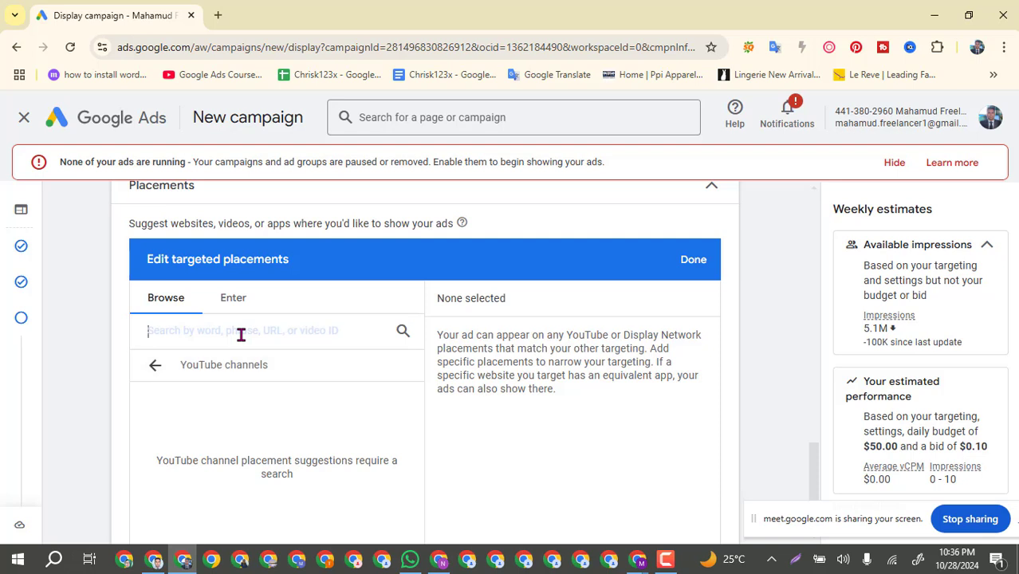
pyautogui.hotkey('ctrl', 'v')
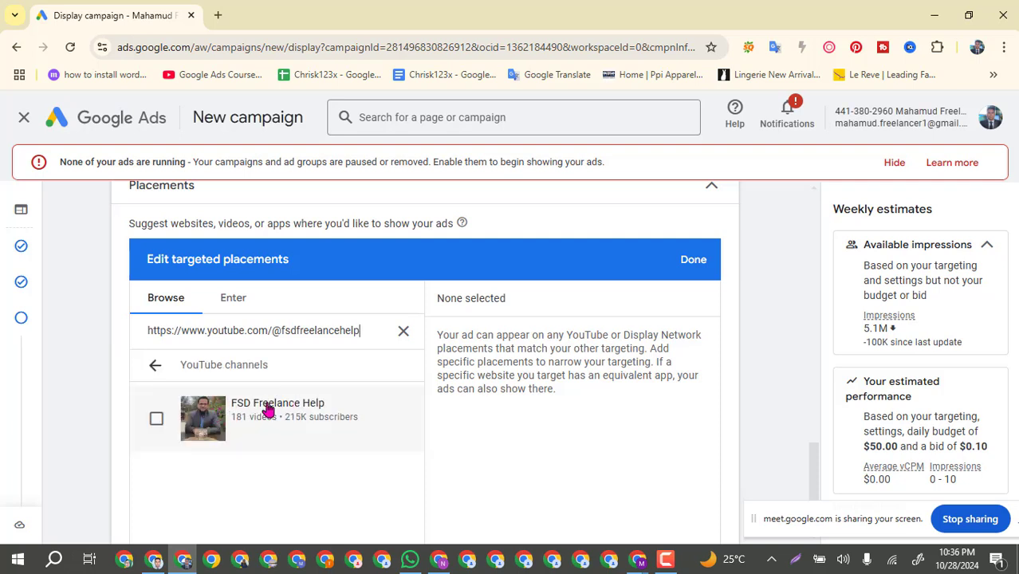
pyautogui.click(263, 411)
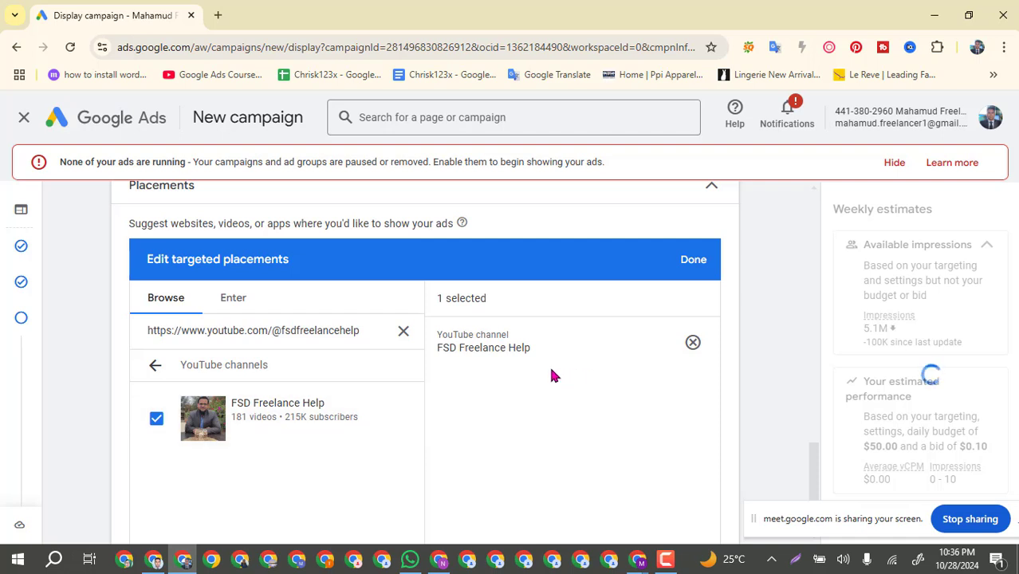
pyautogui.click(404, 334)
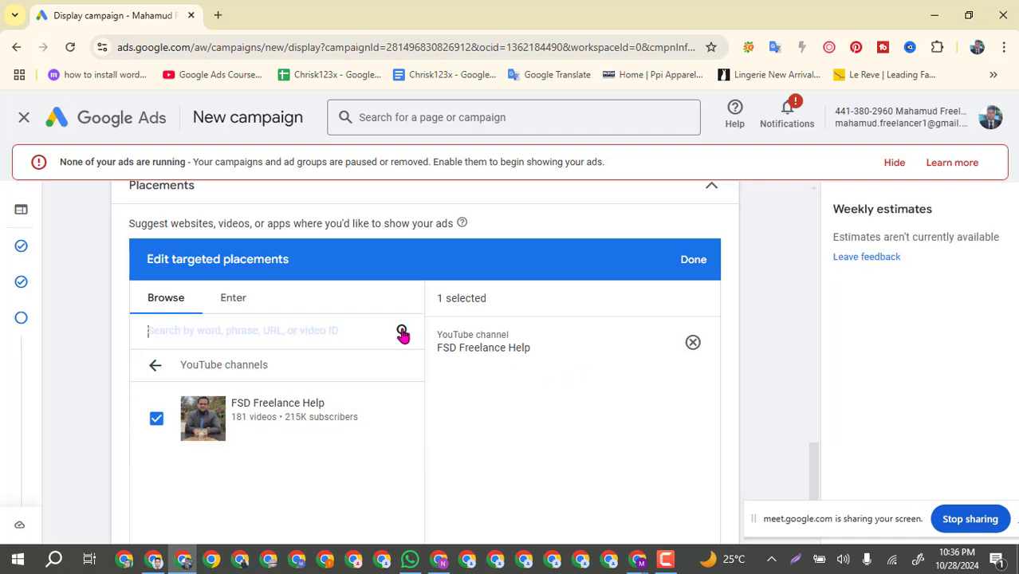
# Close the Drive tab, copy the second competitor channel URL from the document and return to the Google Ads window.
pyautogui.click(183, 561)
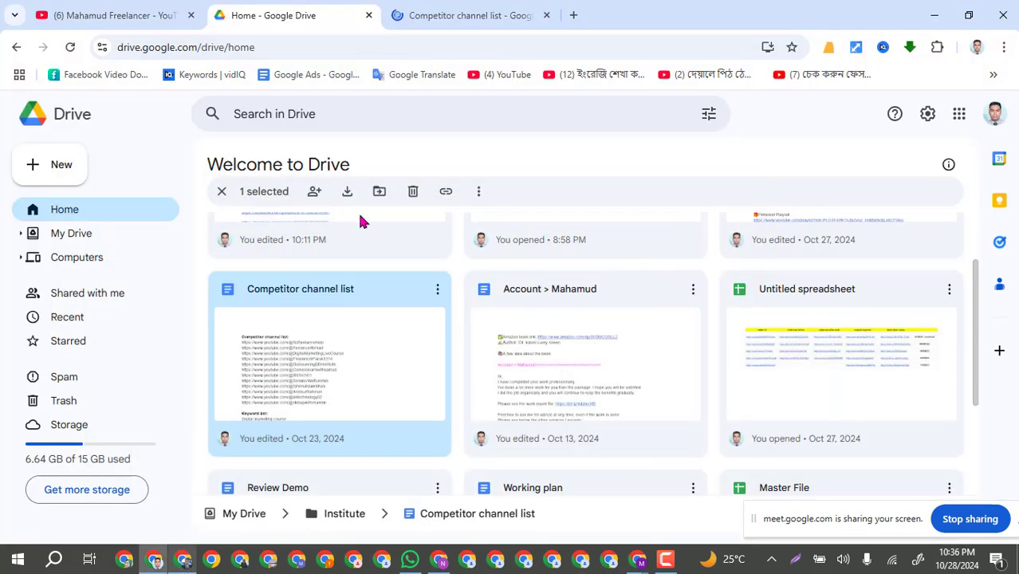
pyautogui.click(369, 15)
pyautogui.moveTo(550, 327); pyautogui.dragTo(322, 324)
pyautogui.hotkey('ctrl', 'c')
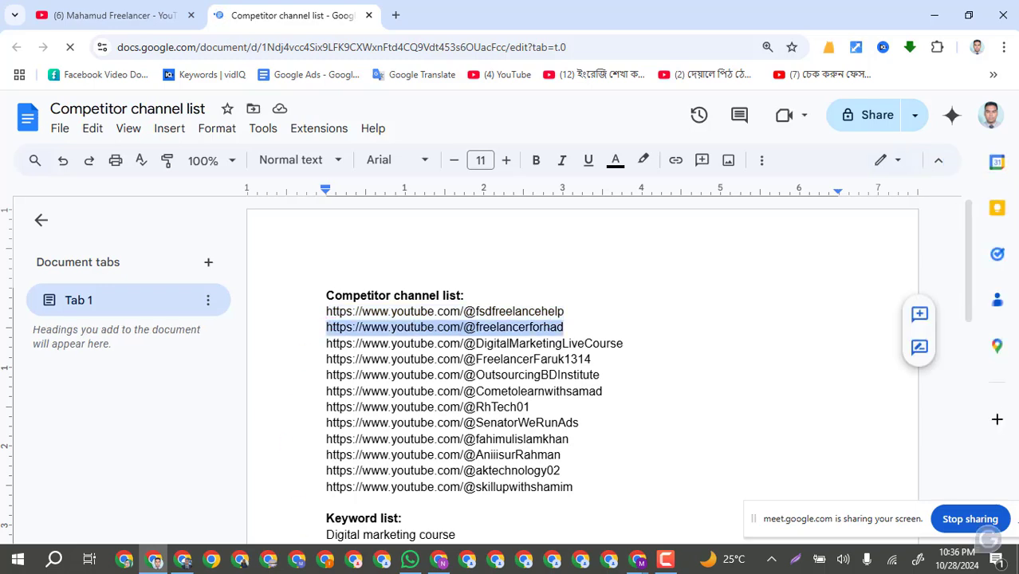
pyautogui.click(185, 561)
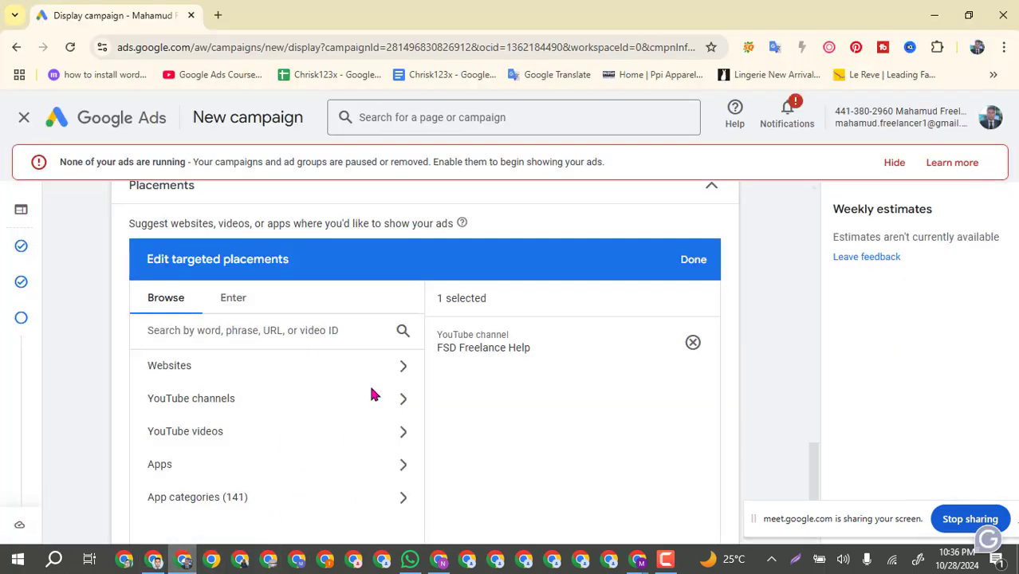
# Search placements for the second competitor's URL, select the matching YouTube channel as a placement, and clear the search.
pyautogui.click(308, 331)
pyautogui.hotkey('ctrl', 'v')
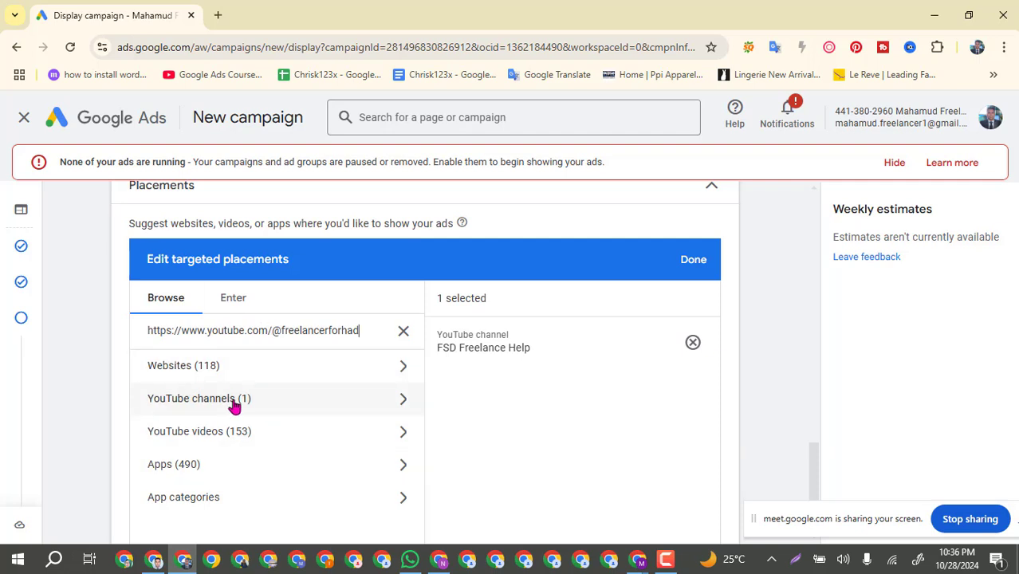
pyautogui.click(233, 405)
pyautogui.click(289, 413)
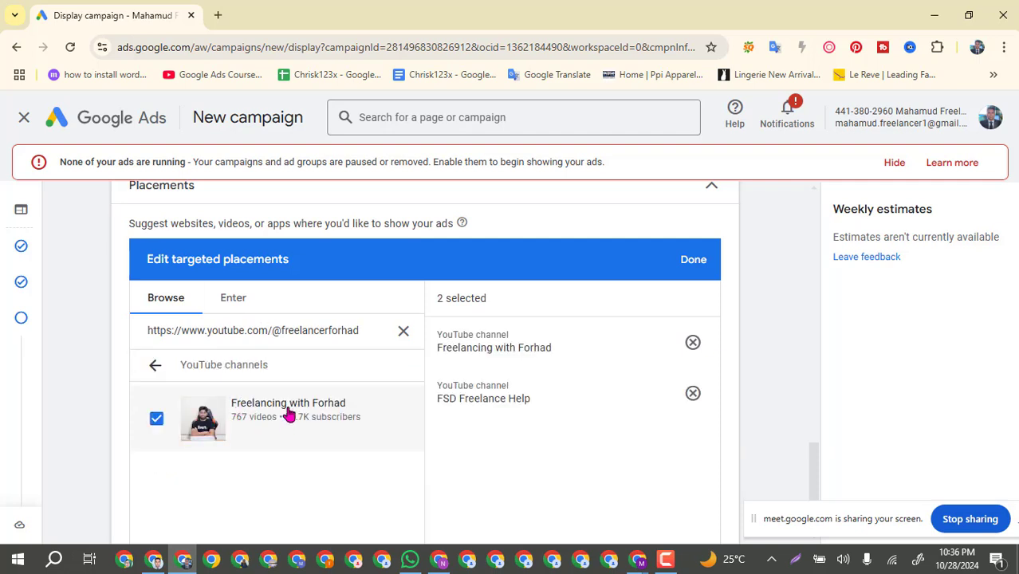
pyautogui.click(405, 333)
# Review the selected placements and switch back to the Competitor channel list document in the other Chrome window.
pyautogui.moveTo(159, 563)
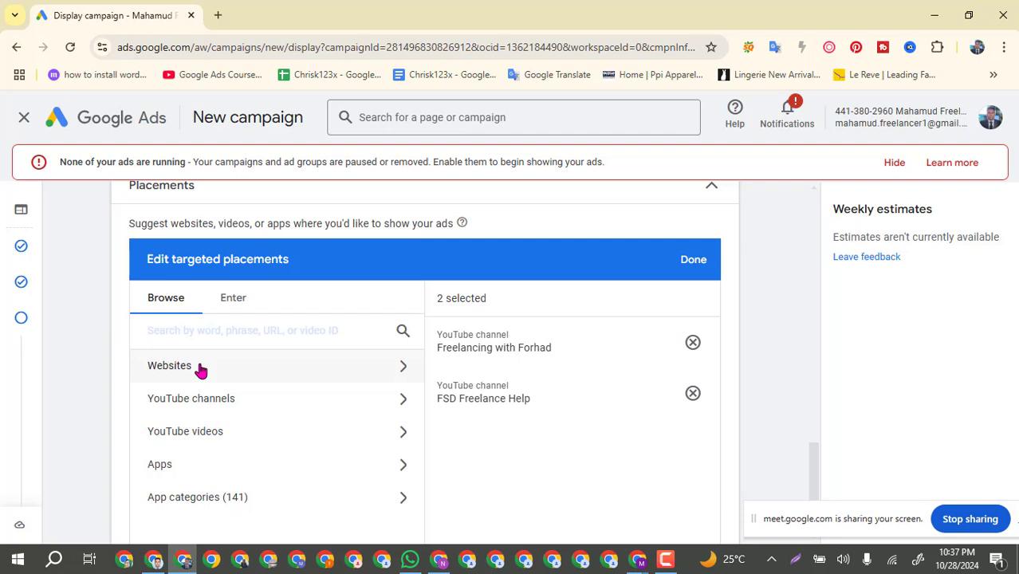
pyautogui.click(243, 330)
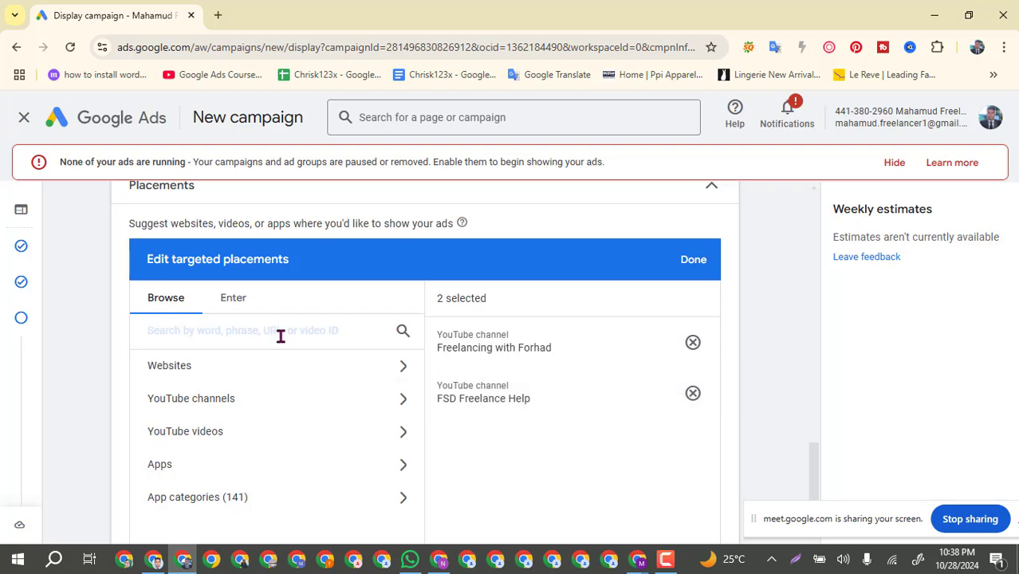
pyautogui.scroll(-2, 734, 347)
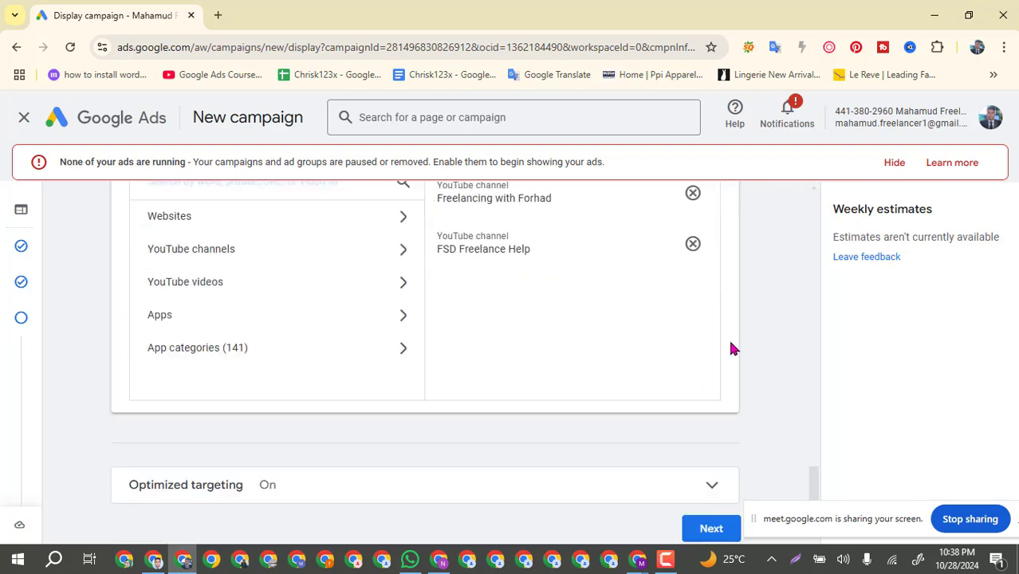
pyautogui.click(156, 562)
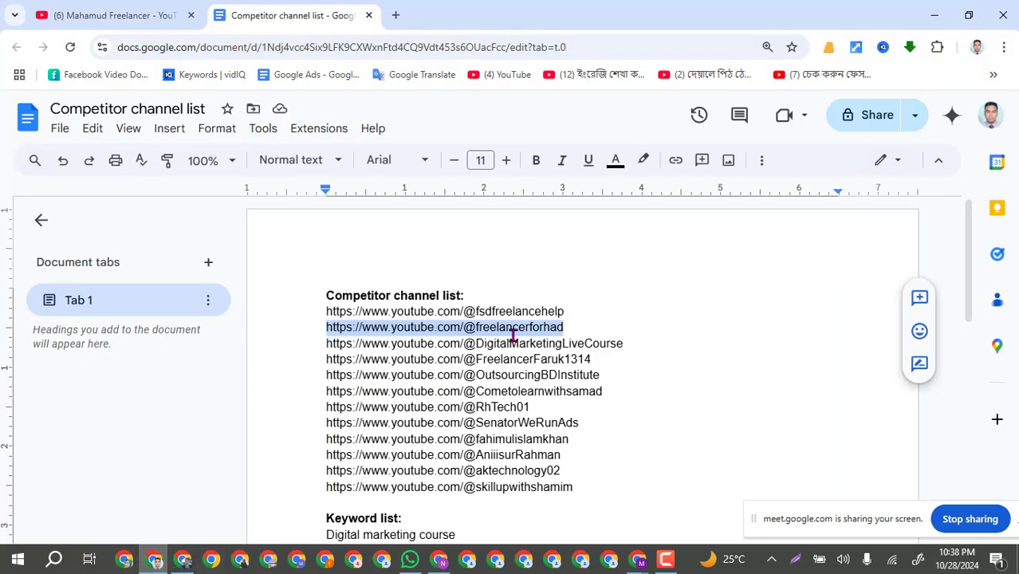
# Copy the DigitalMarketingLiveCourse channel URL from the competitor list and search for it in the Google Ads targeted placements.
pyautogui.moveTo(646, 342); pyautogui.dragTo(305, 343)
pyautogui.hotkey('ctrl', 'c')
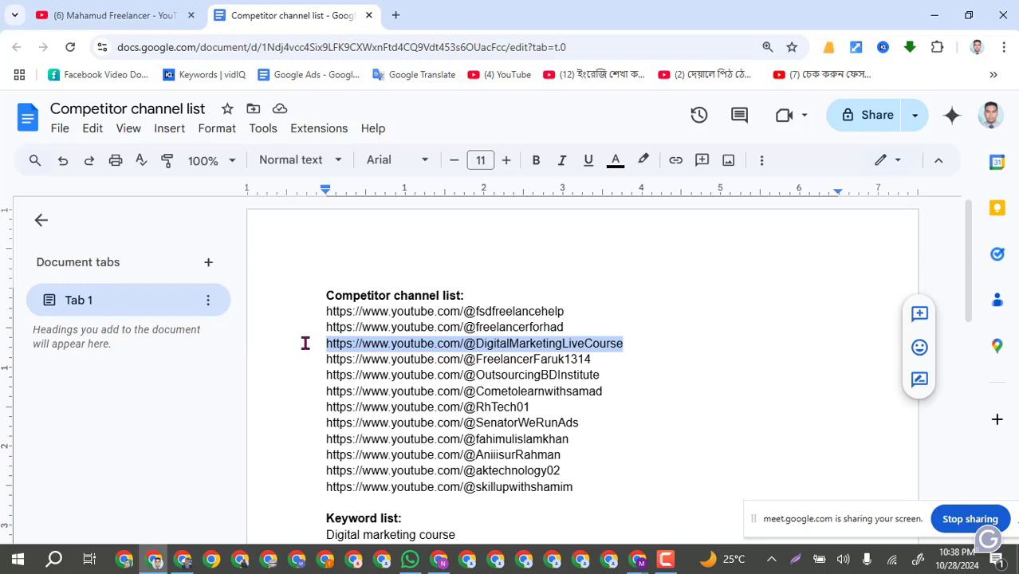
pyautogui.click(184, 560)
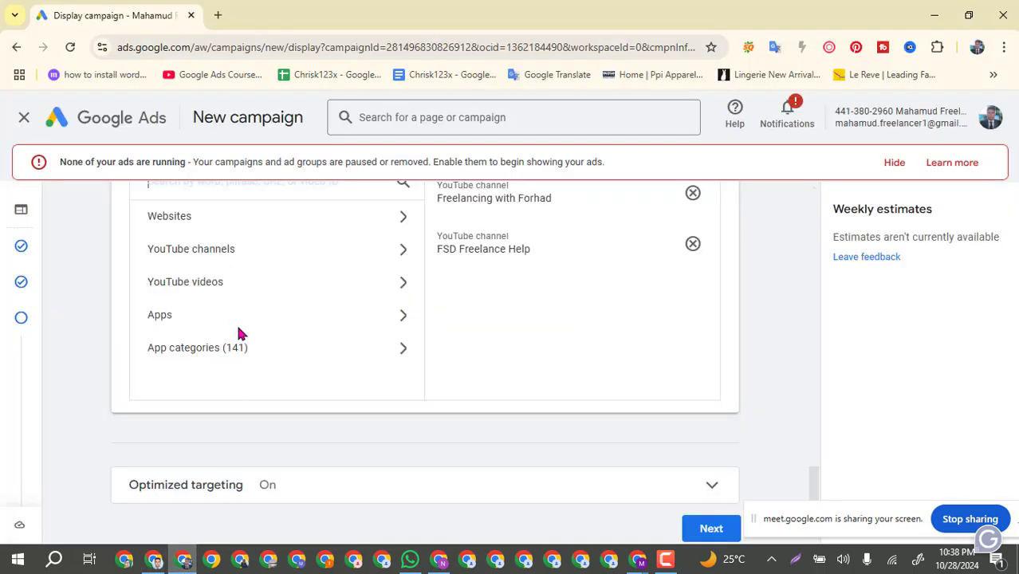
pyautogui.scroll(1, 239, 332)
pyautogui.click(214, 256)
pyautogui.hotkey('ctrl', 'v')
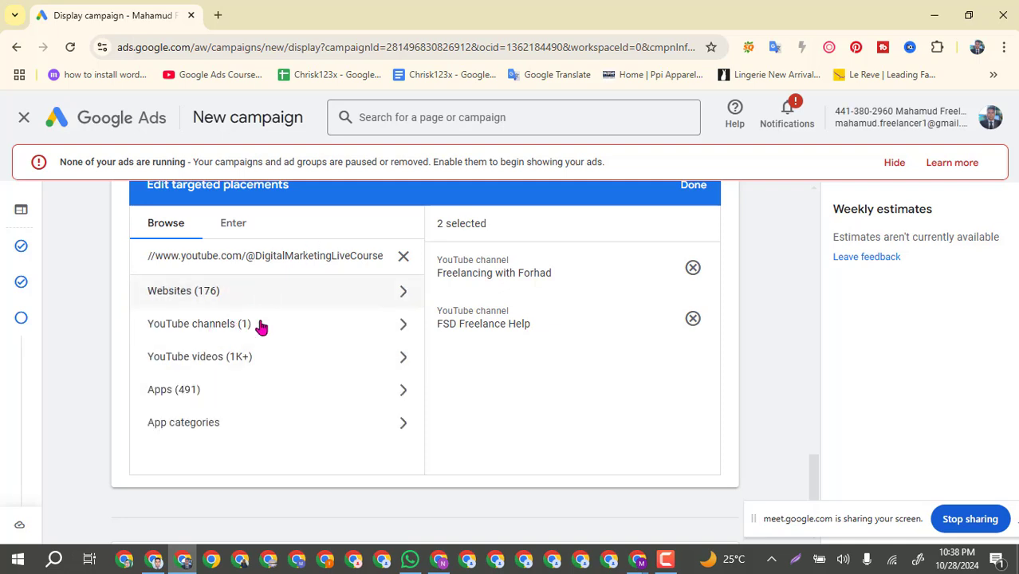
# Add the Digital Marketing Live Course YouTube channel to the targeted placements and continue to ad creation.
pyautogui.click(192, 328)
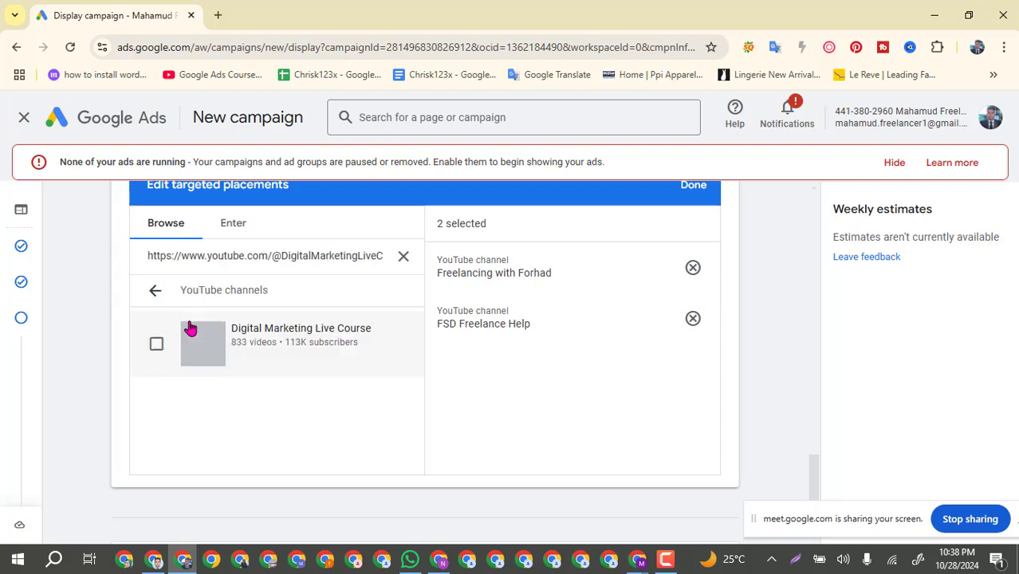
pyautogui.click(286, 337)
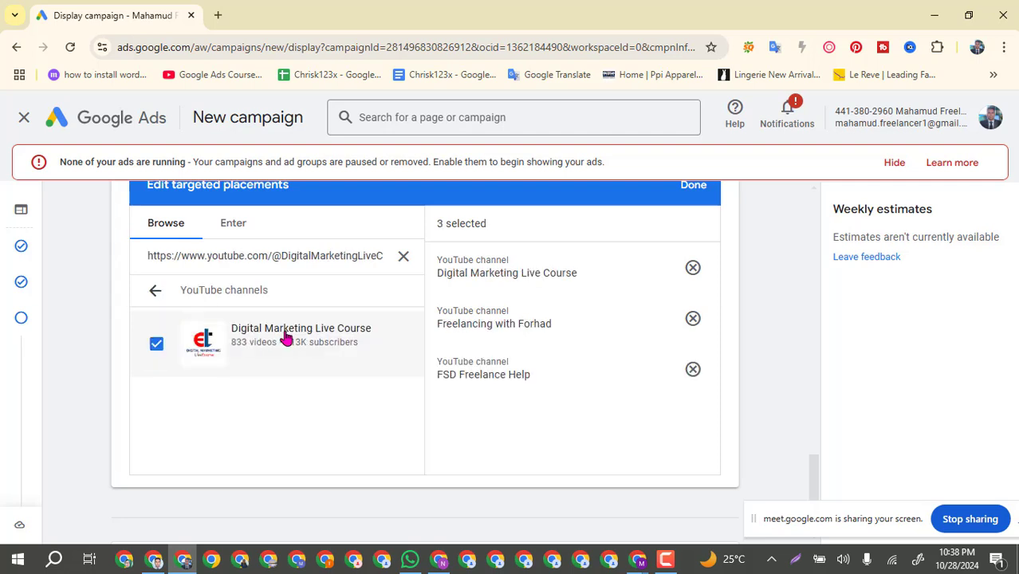
pyautogui.click(406, 257)
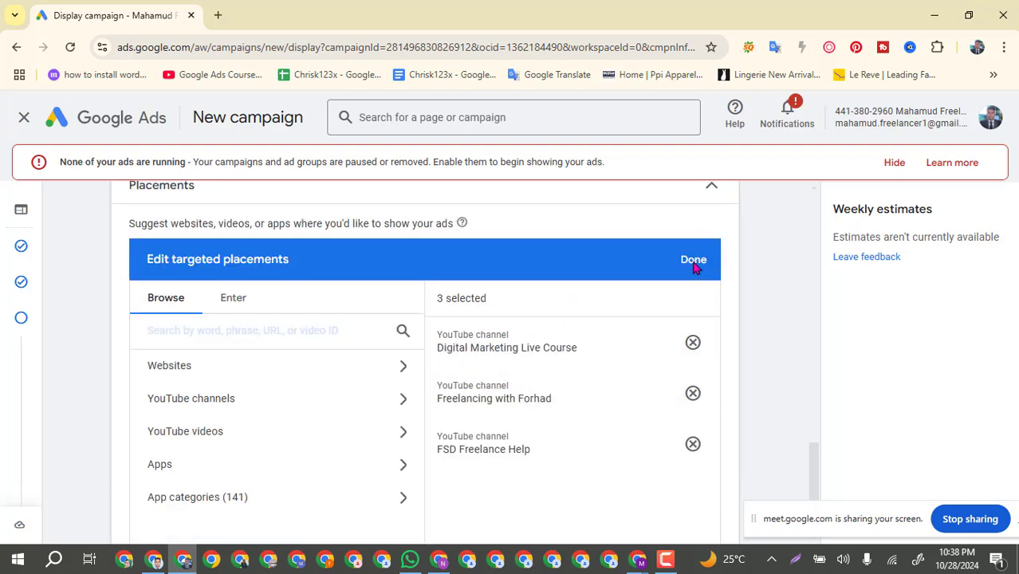
pyautogui.click(694, 260)
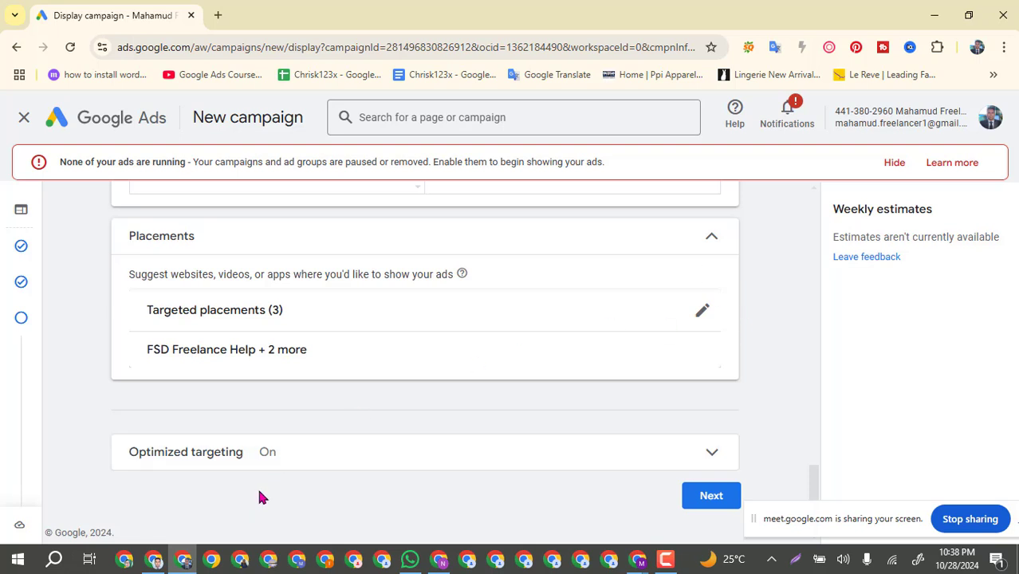
pyautogui.click(707, 500)
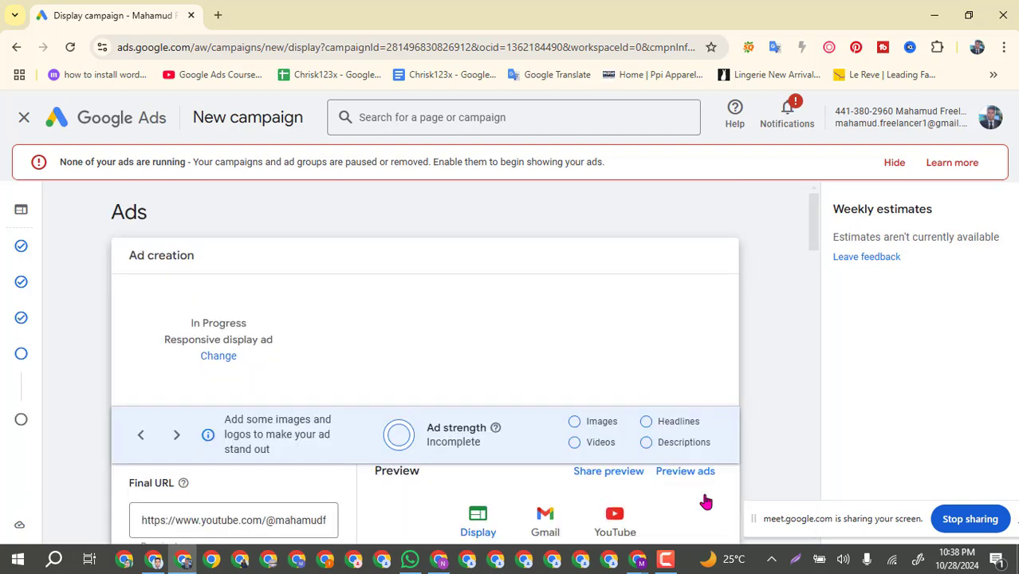
# Change the ad's business name to "Freelancing Guideline".
pyautogui.scroll(-2, 645, 327)
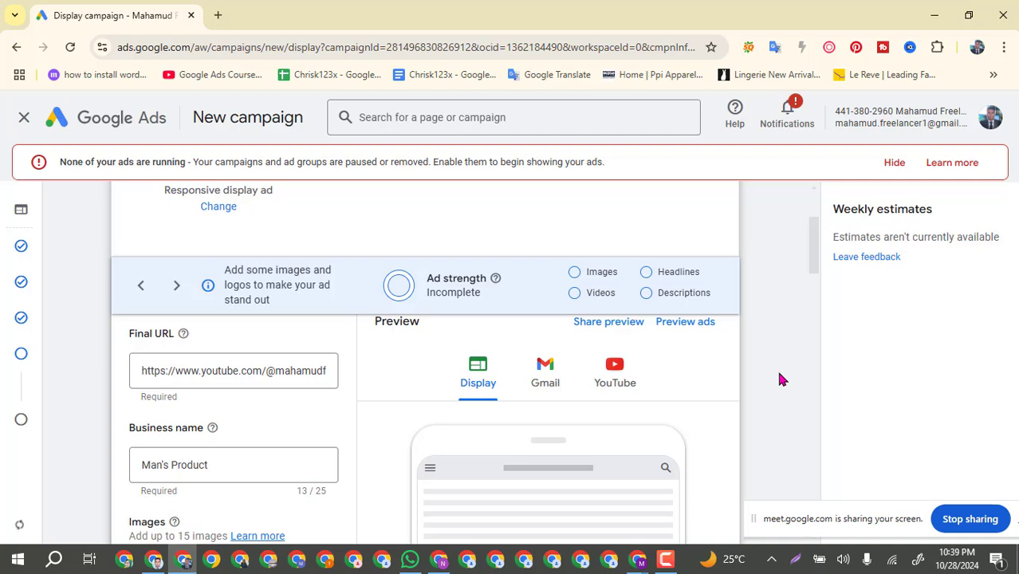
pyautogui.moveTo(774, 521); pyautogui.dragTo(812, 528)
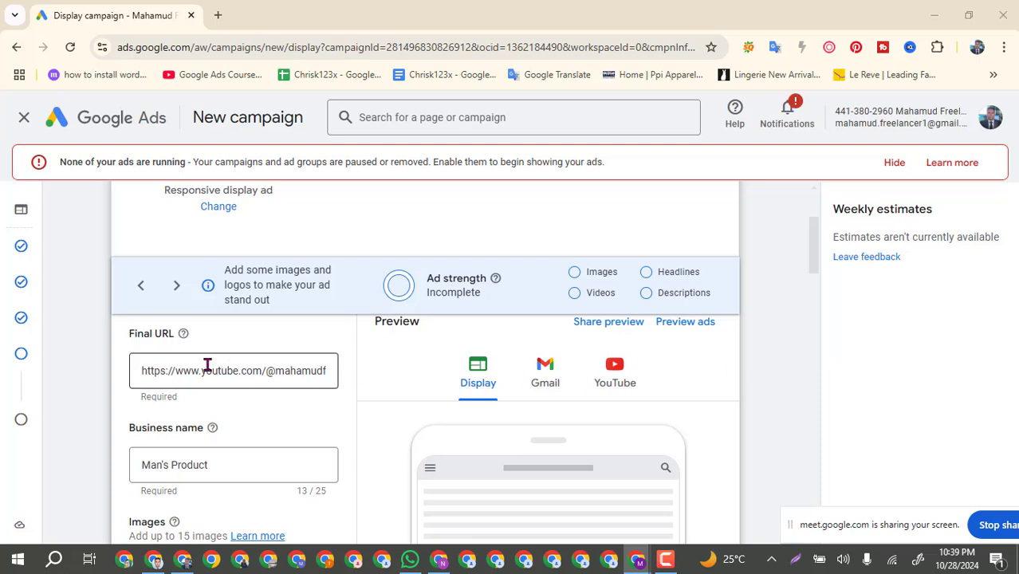
pyautogui.scroll(-1, 307, 292)
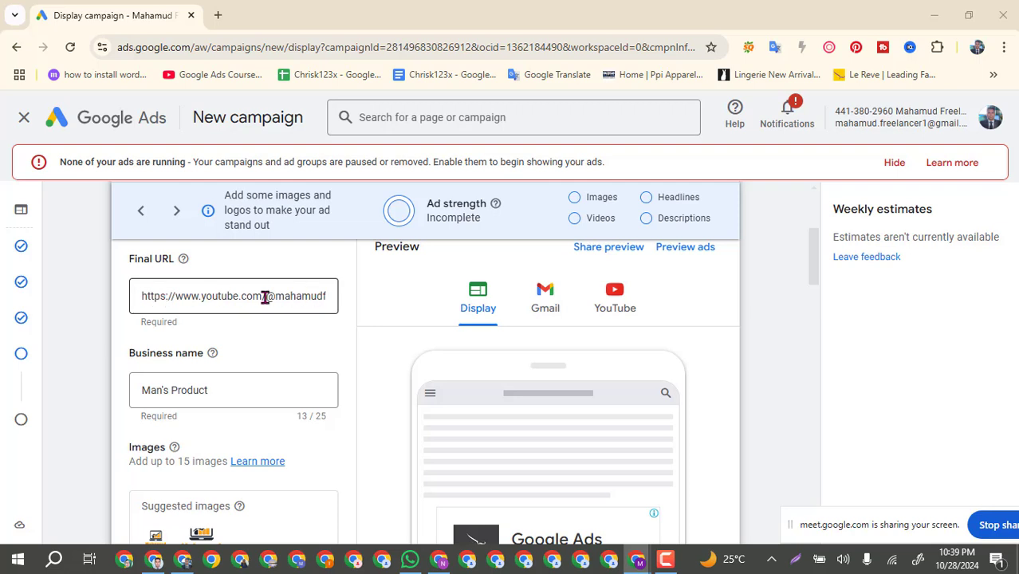
pyautogui.click(224, 389)
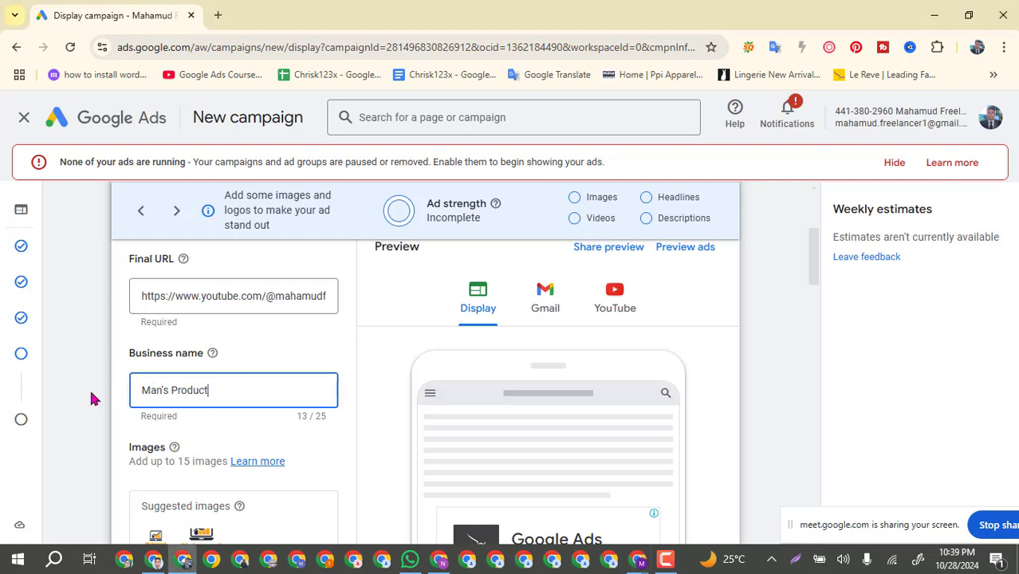
pyautogui.hotkey('ctrl', 'a')
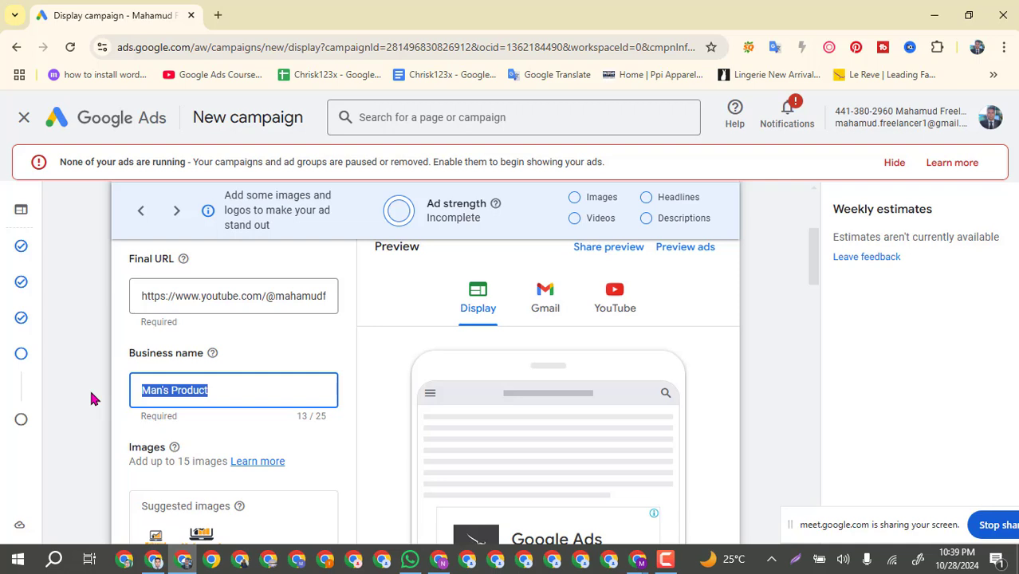
pyautogui.write('Fr')
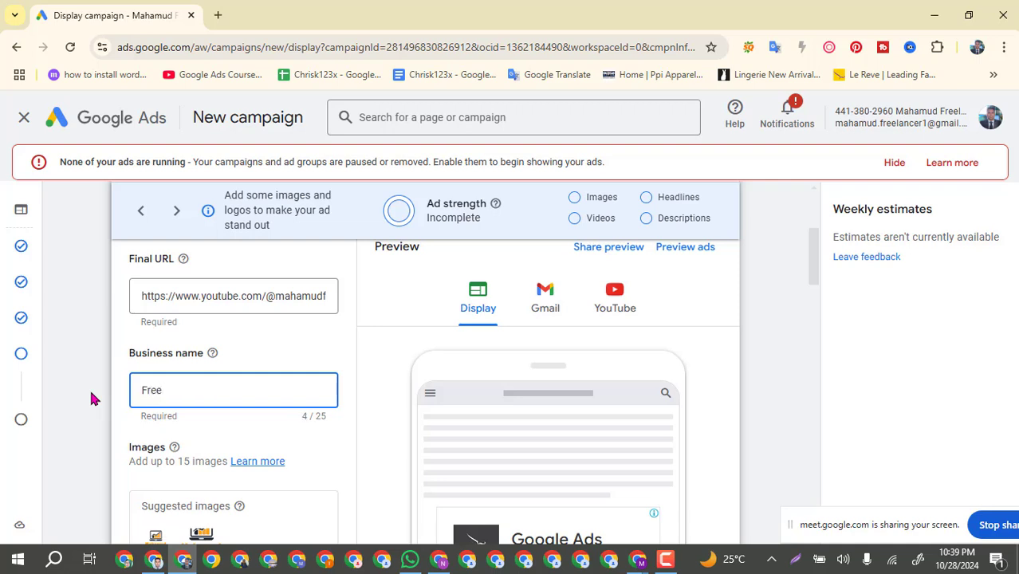
pyautogui.write('eelancing Guideli')
pyautogui.write('ne')
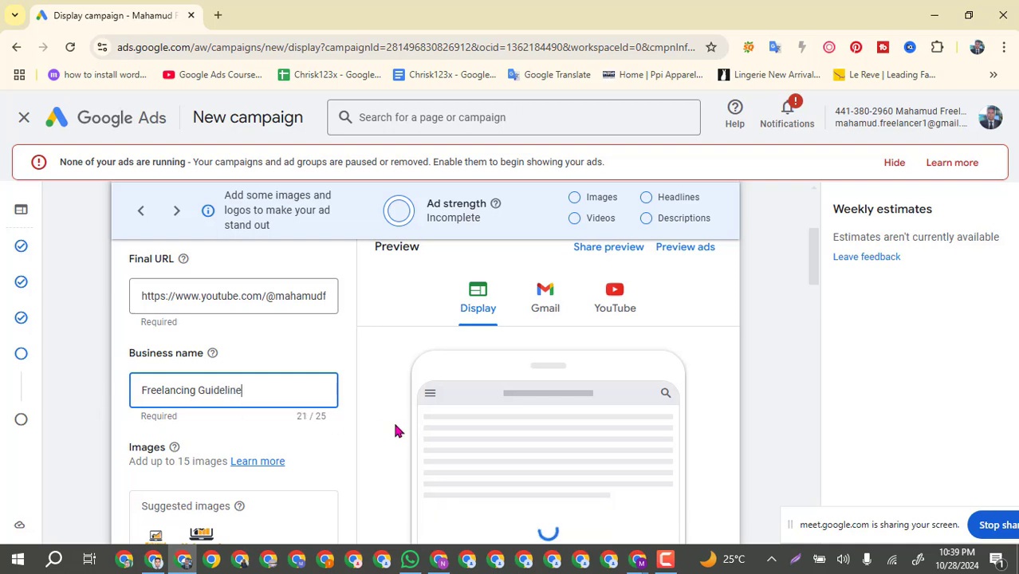
# Examine the ad's suggested images, current logos and preview.
pyautogui.scroll(-2, 398, 425)
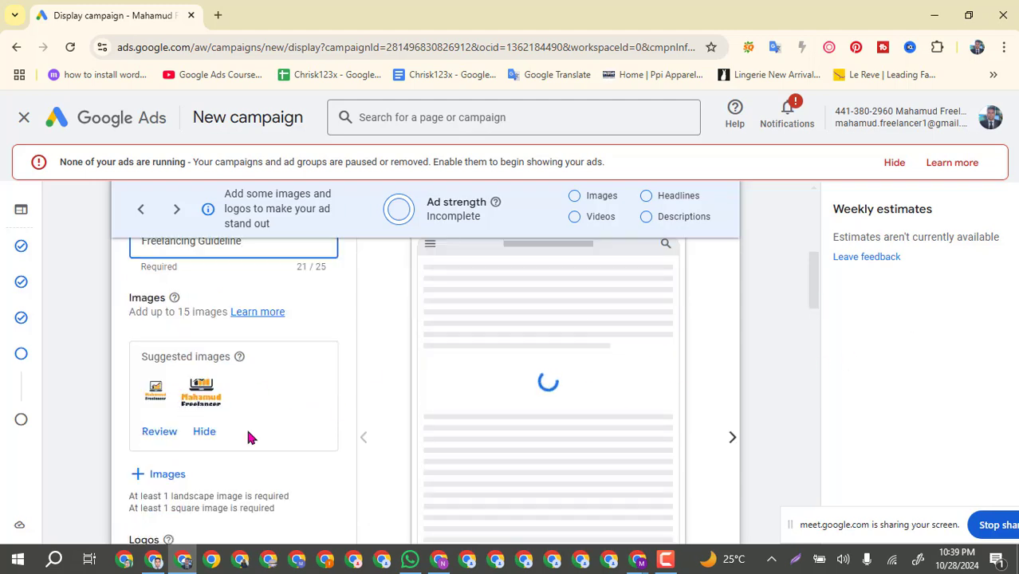
pyautogui.scroll(1, 234, 440)
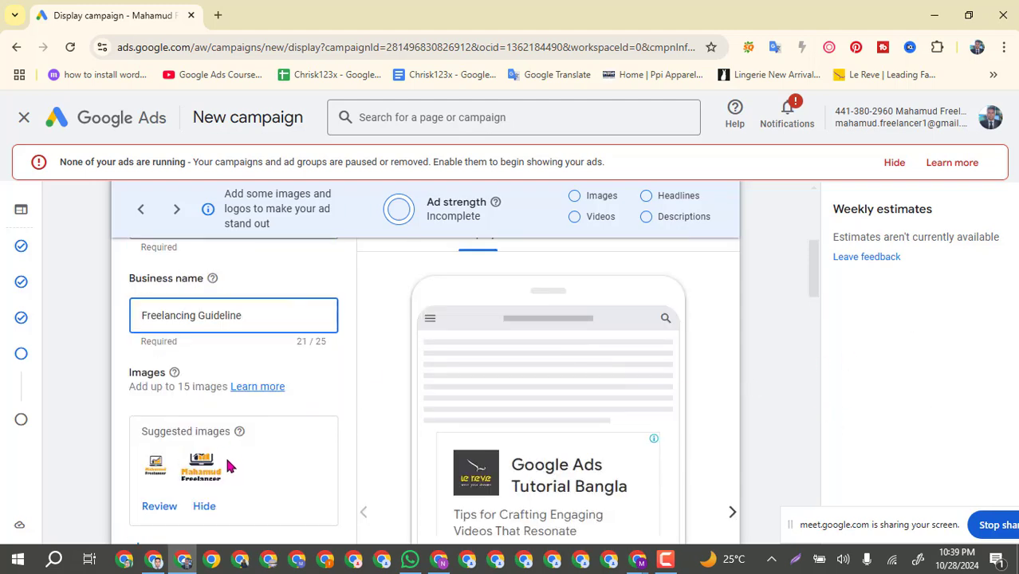
pyautogui.scroll(-2, 227, 462)
pyautogui.scroll(-1, 179, 492)
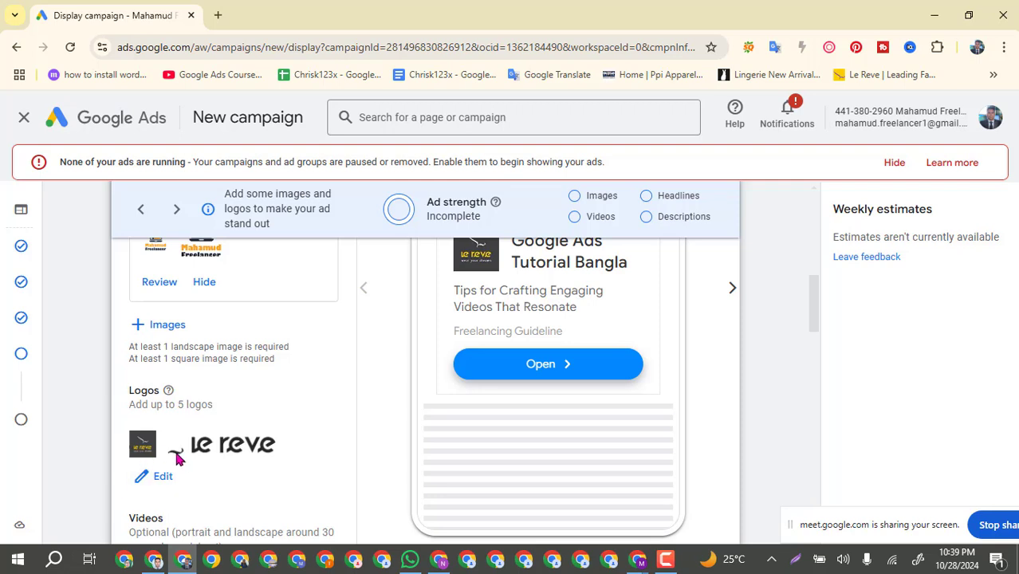
pyautogui.scroll(1, 173, 454)
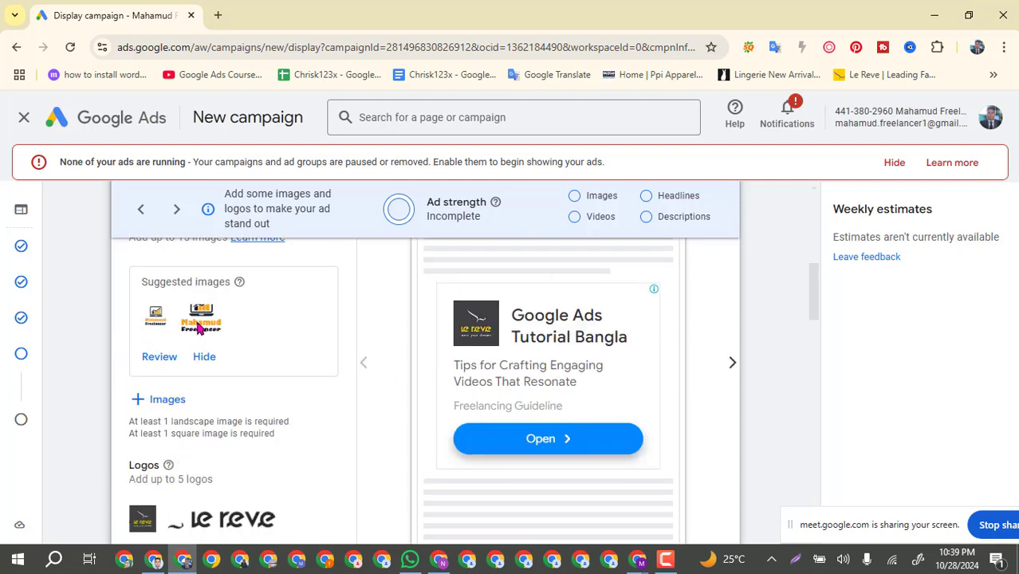
pyautogui.scroll(1, 216, 358)
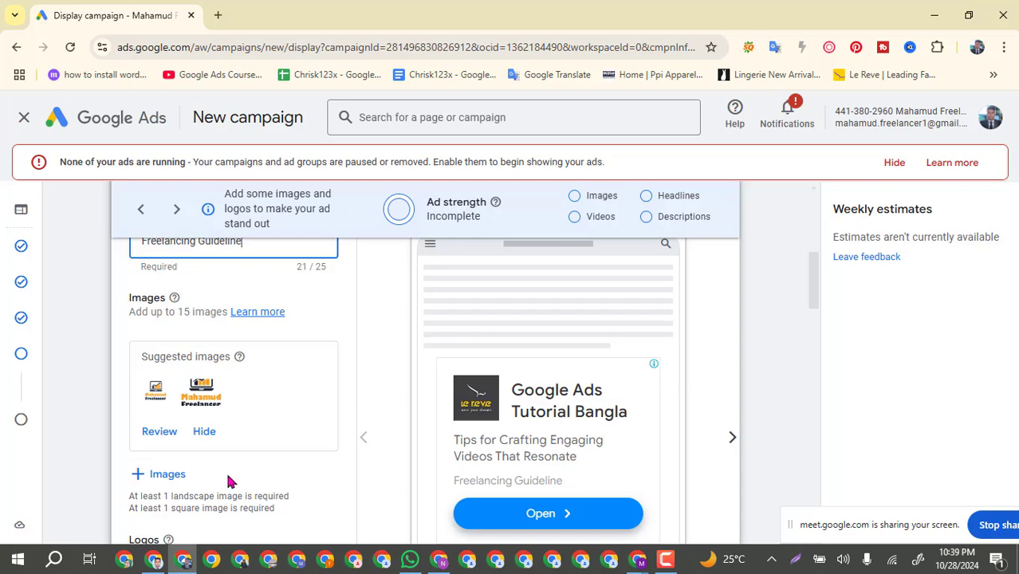
pyautogui.scroll(-1, 228, 481)
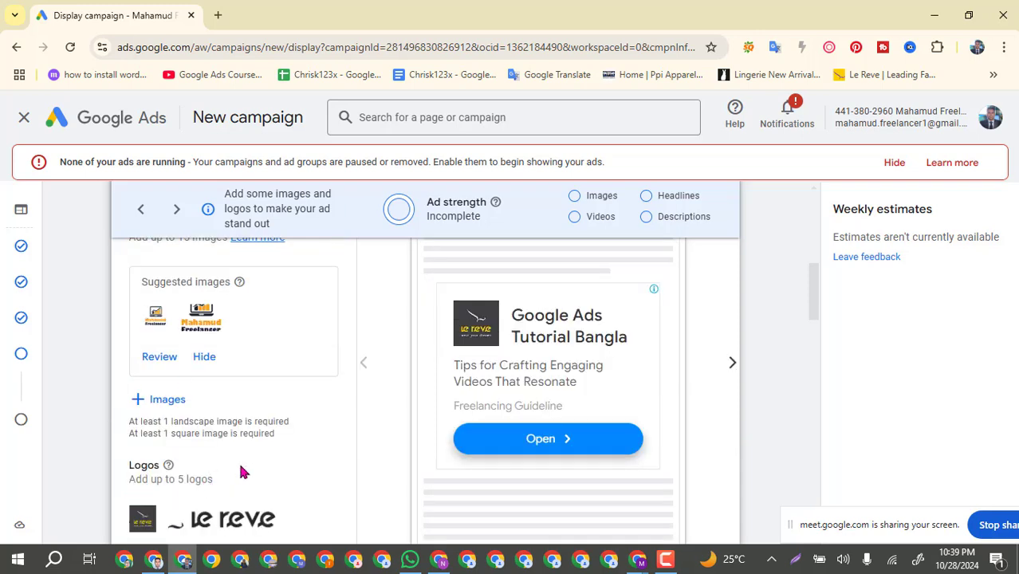
pyautogui.scroll(-1, 239, 471)
# Open the ad's logo selection and deselect the wide Le Reve logo in the asset library.
pyautogui.click(159, 477)
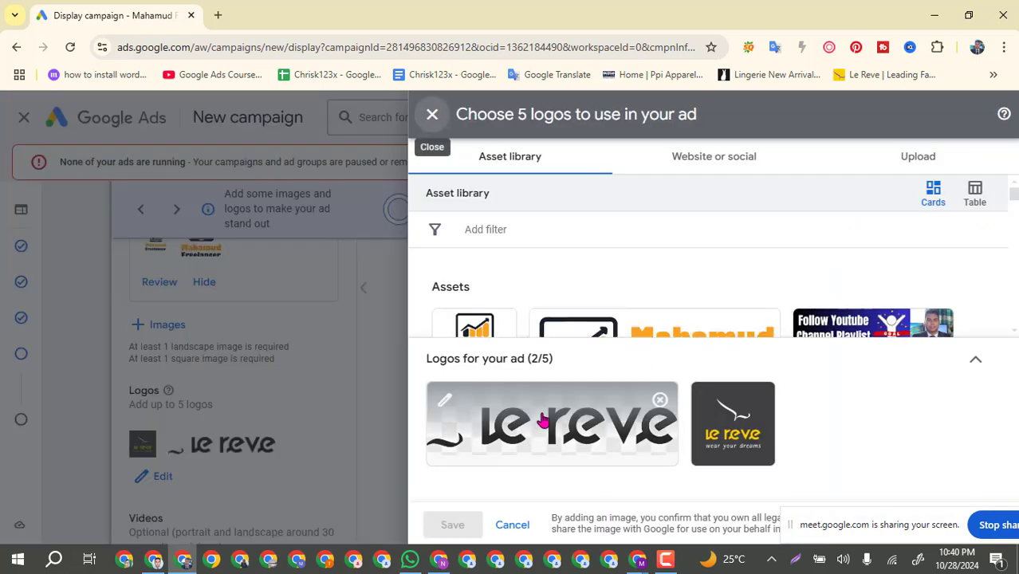
pyautogui.scroll(-1, 635, 274)
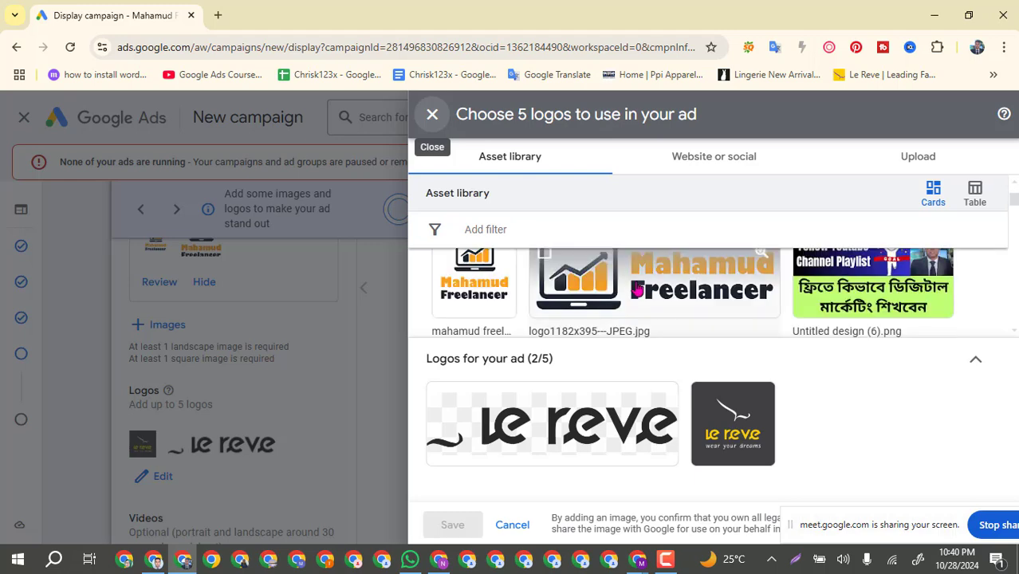
pyautogui.scroll(-3, 635, 290)
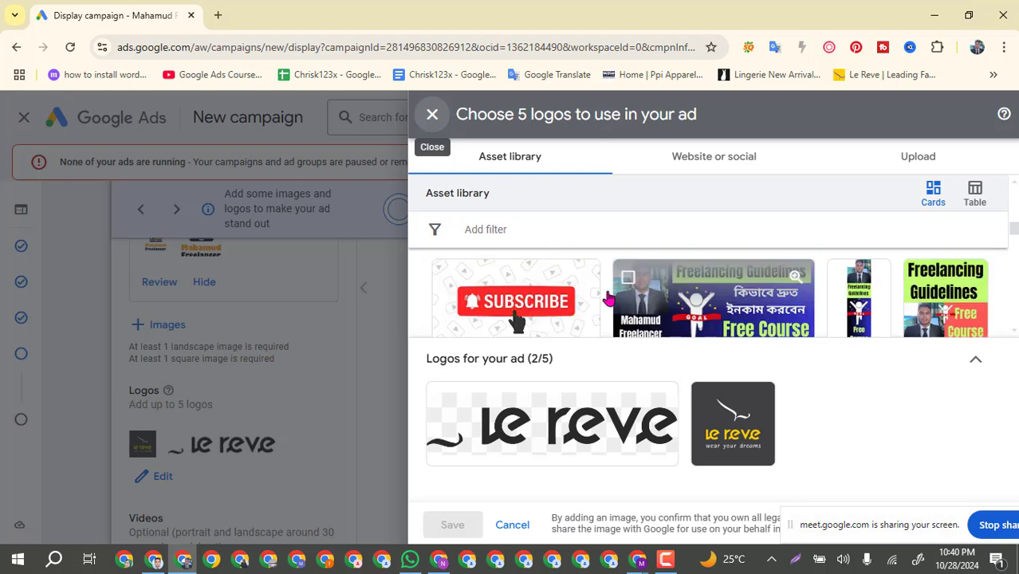
pyautogui.scroll(-2, 654, 300)
pyautogui.scroll(-2, 685, 303)
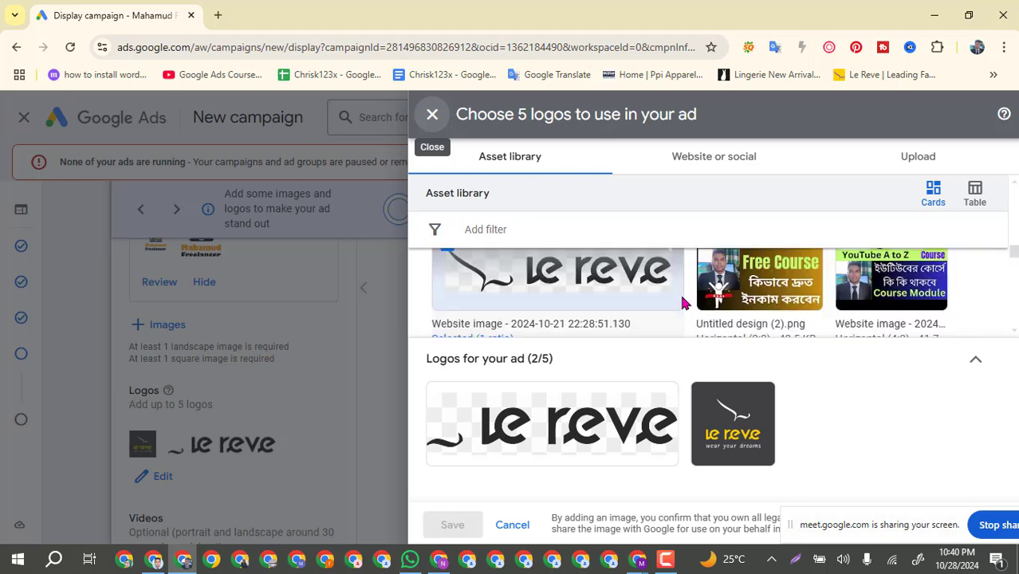
pyautogui.scroll(1, 615, 307)
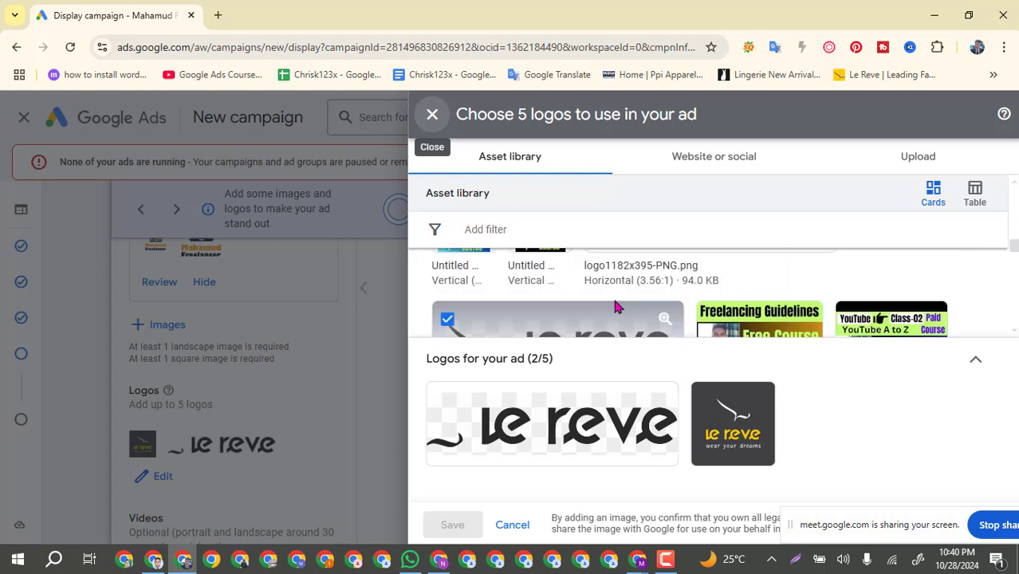
pyautogui.click(447, 321)
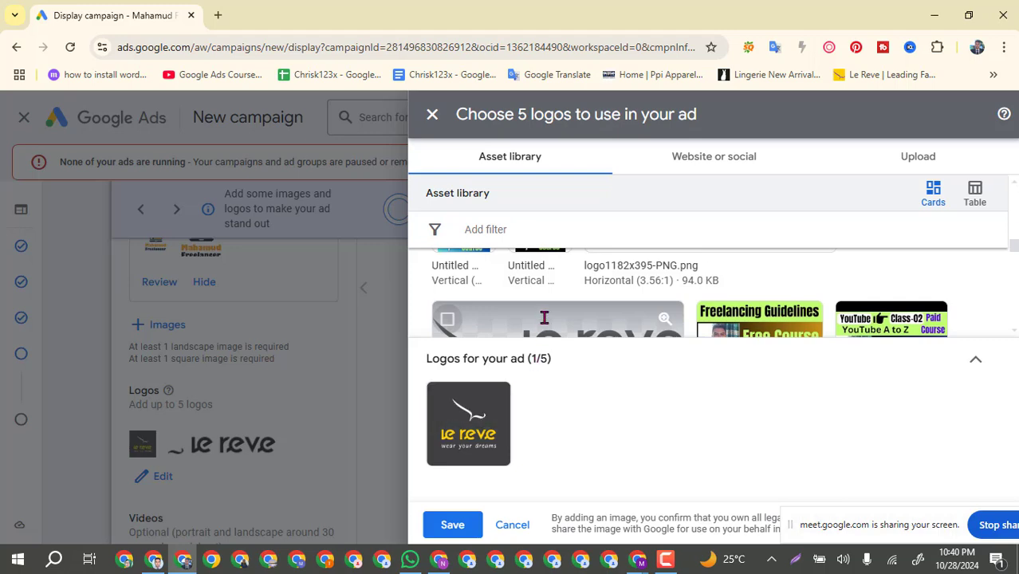
# Look through the asset library's images for other logos to use in the ad.
pyautogui.scroll(-1, 545, 317)
pyautogui.scroll(-6, 546, 319)
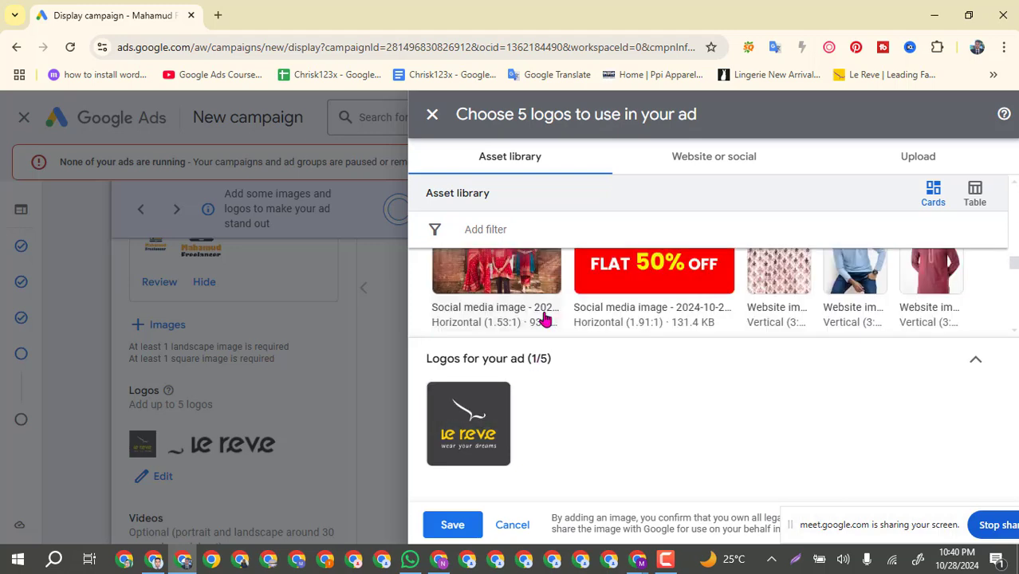
pyautogui.scroll(-6, 542, 321)
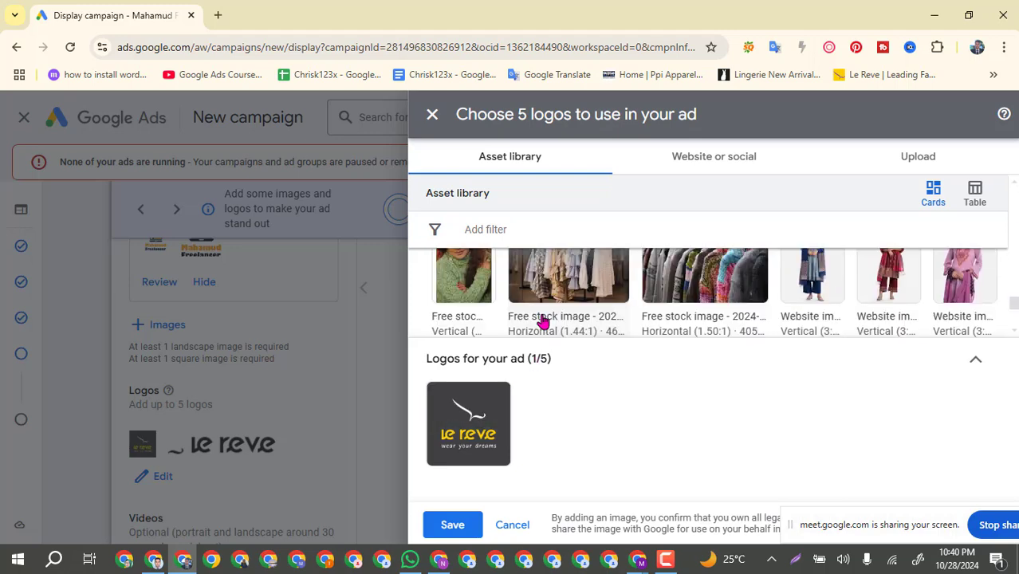
pyautogui.scroll(-2, 541, 321)
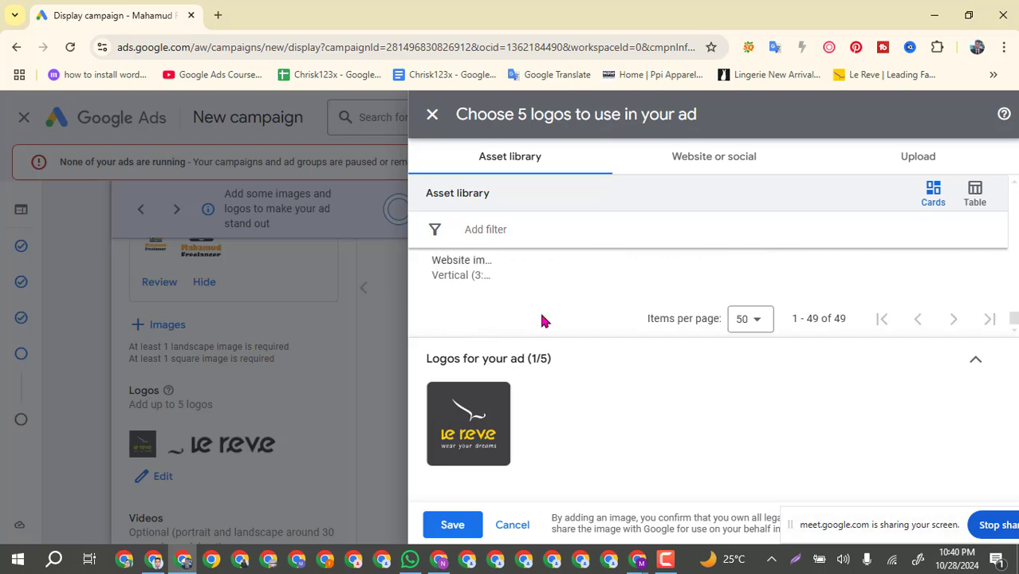
pyautogui.scroll(3, 542, 321)
pyautogui.scroll(4, 542, 320)
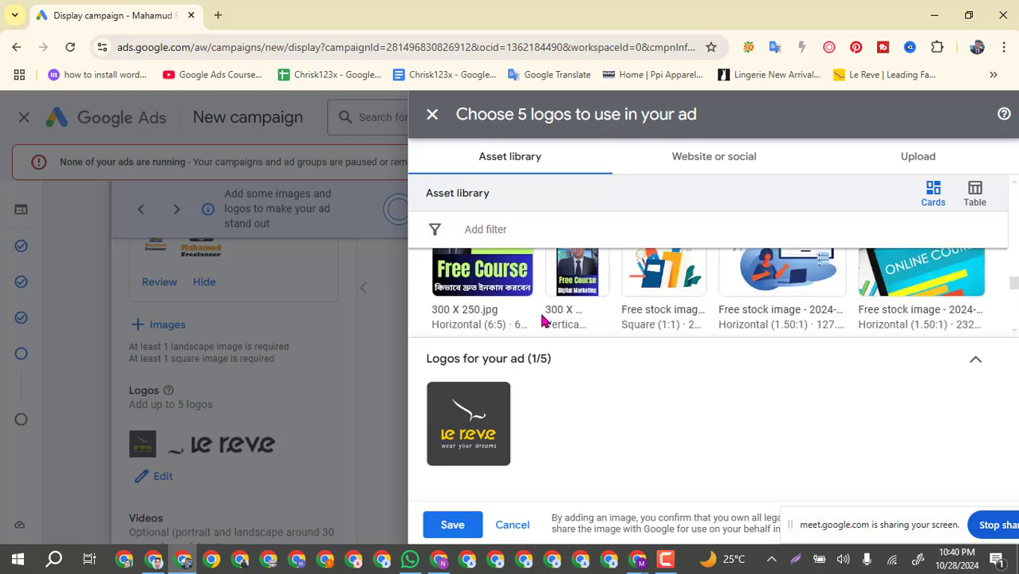
pyautogui.scroll(-4, 542, 320)
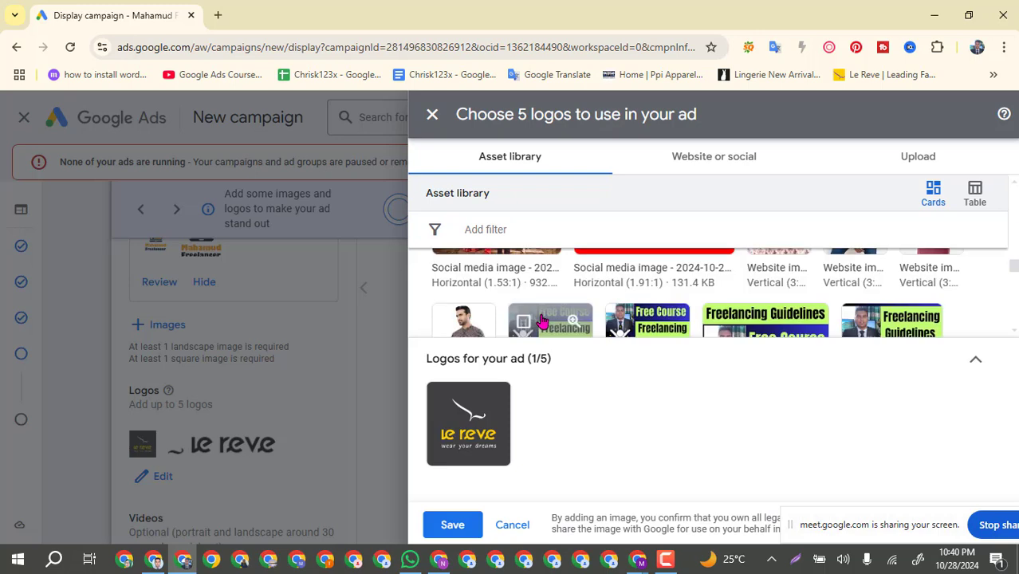
pyautogui.scroll(3, 542, 320)
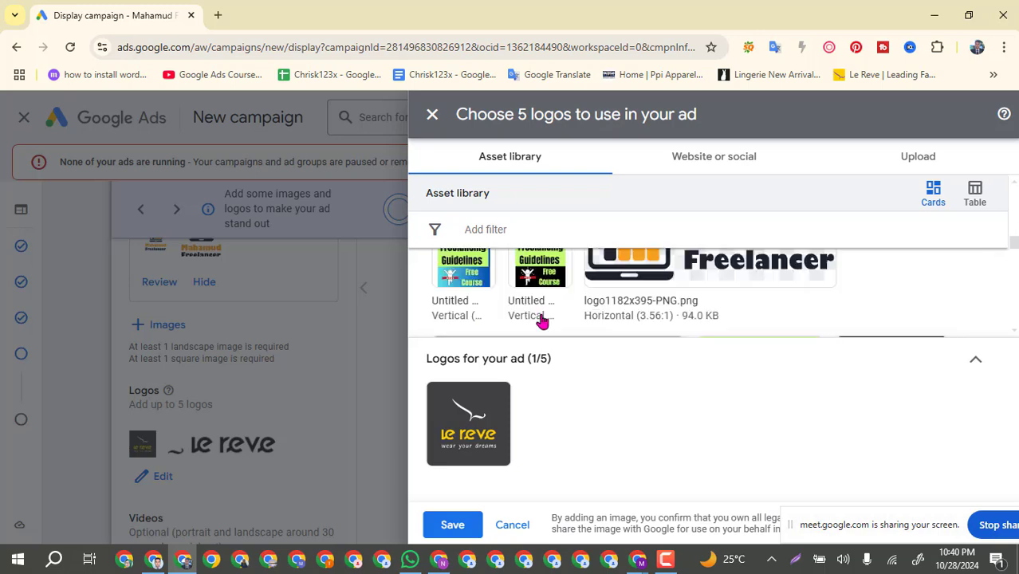
pyautogui.scroll(2, 541, 321)
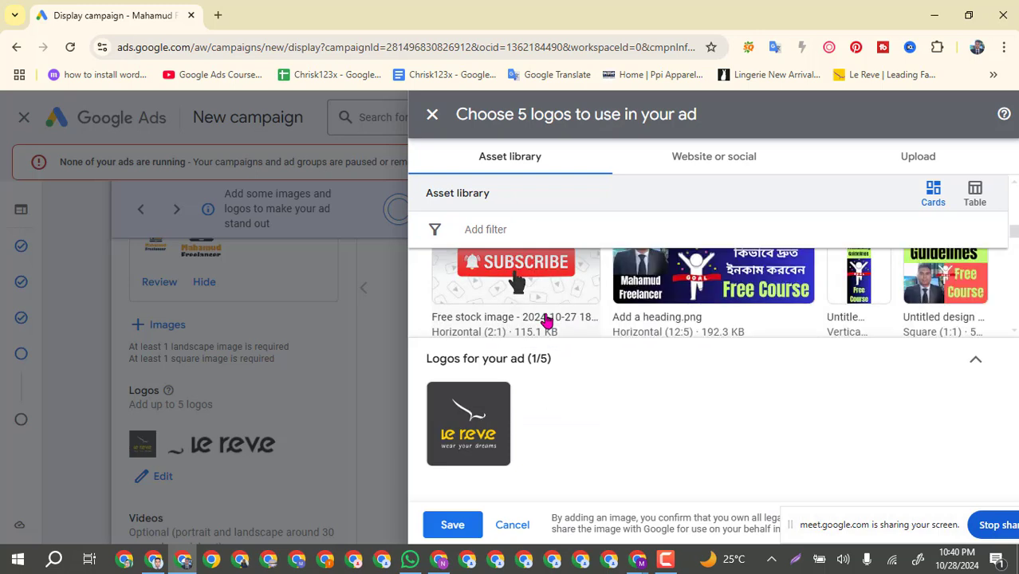
pyautogui.scroll(-4, 546, 321)
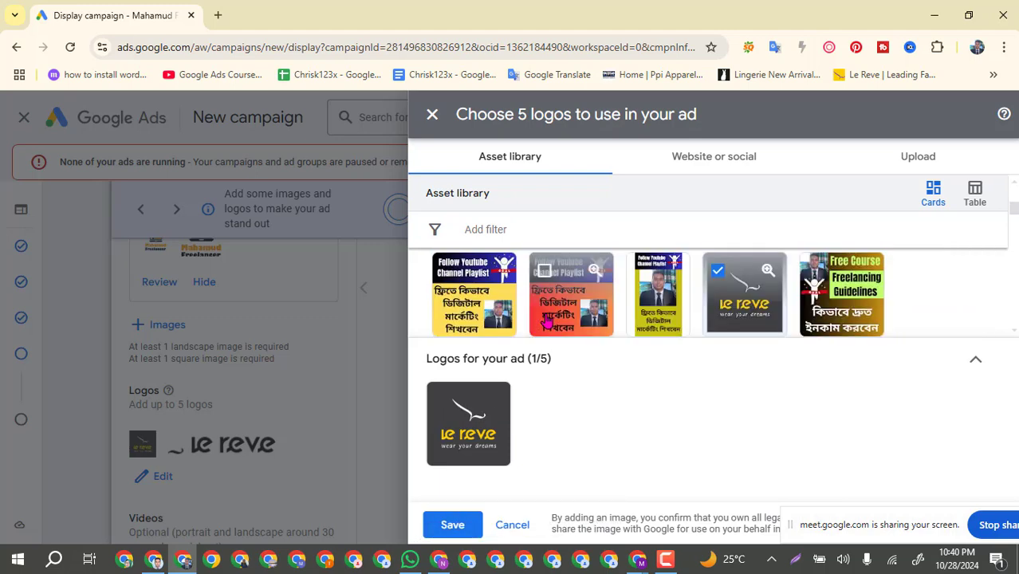
pyautogui.scroll(3, 546, 321)
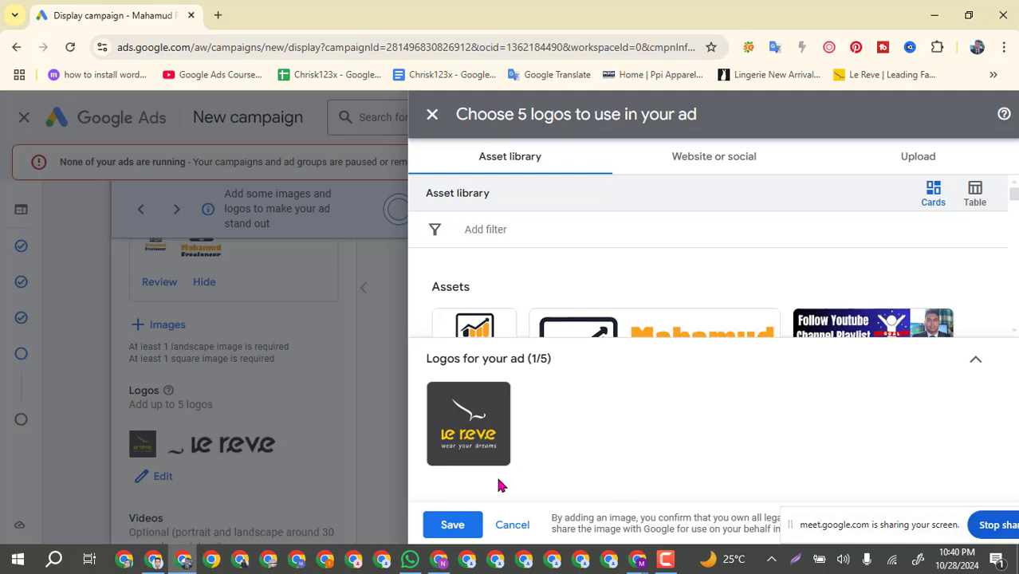
# Remove the remaining square Le Reve logo and save the ad's logo selection with no logos.
pyautogui.click(453, 525)
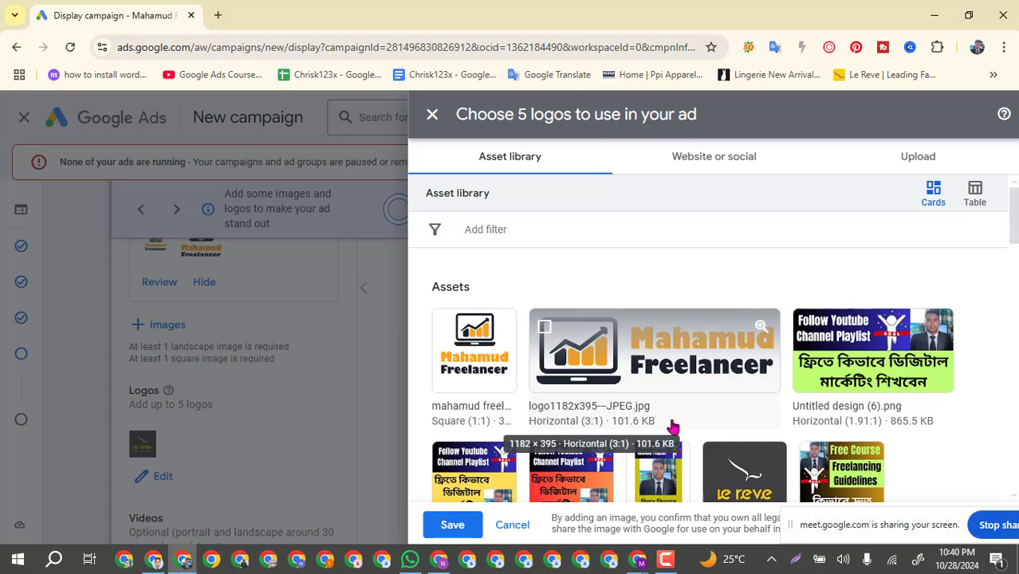
pyautogui.scroll(-1, 675, 424)
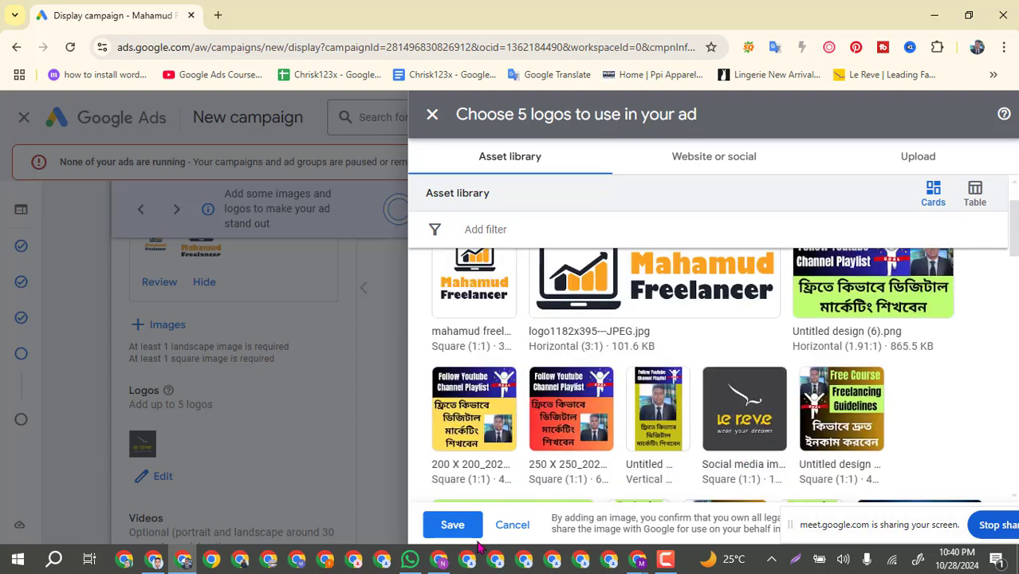
pyautogui.click(448, 525)
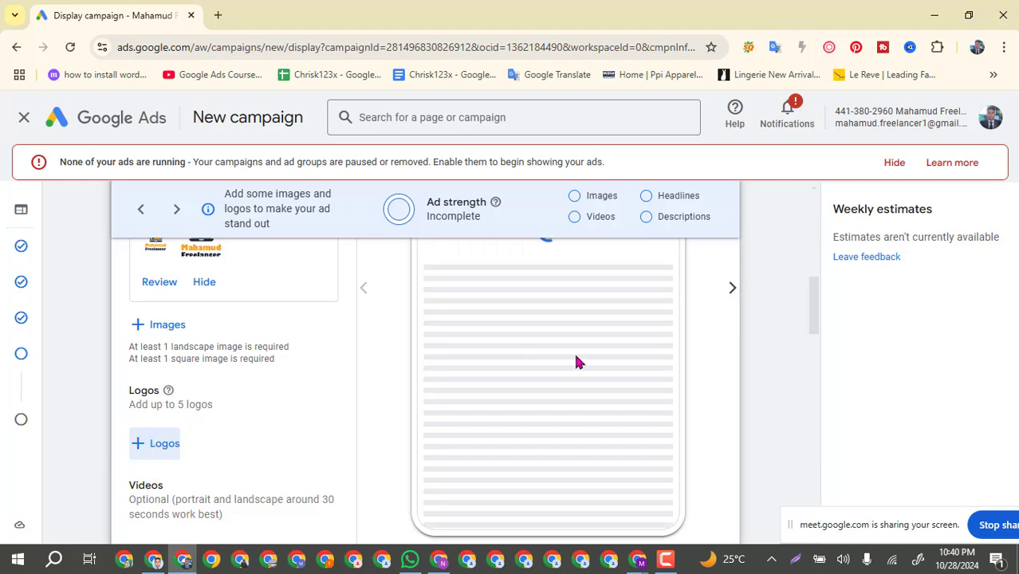
# Open the ad's image selection and start an image upload from the computer.
pyautogui.scroll(2, 587, 375)
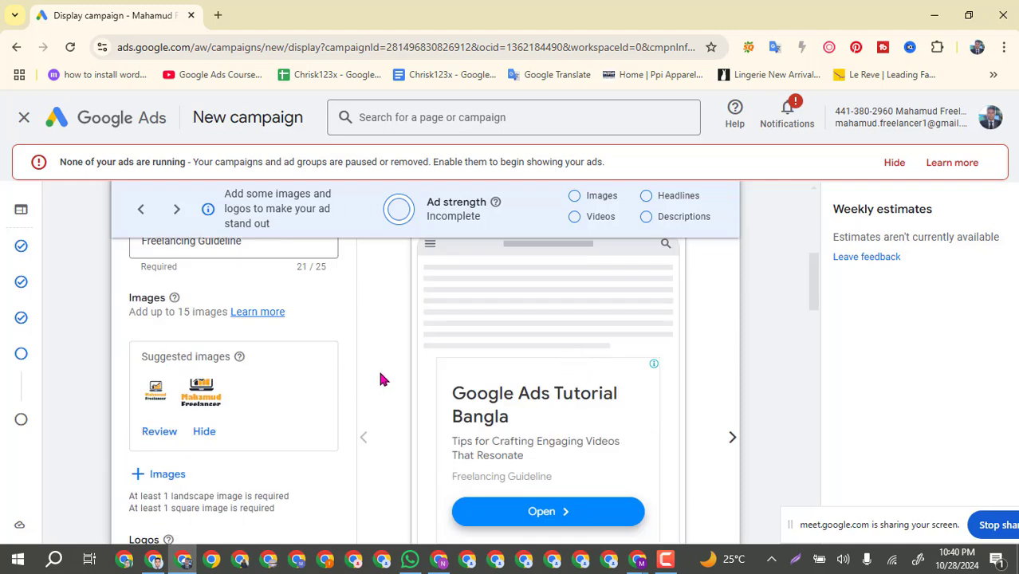
pyautogui.scroll(-3, 191, 383)
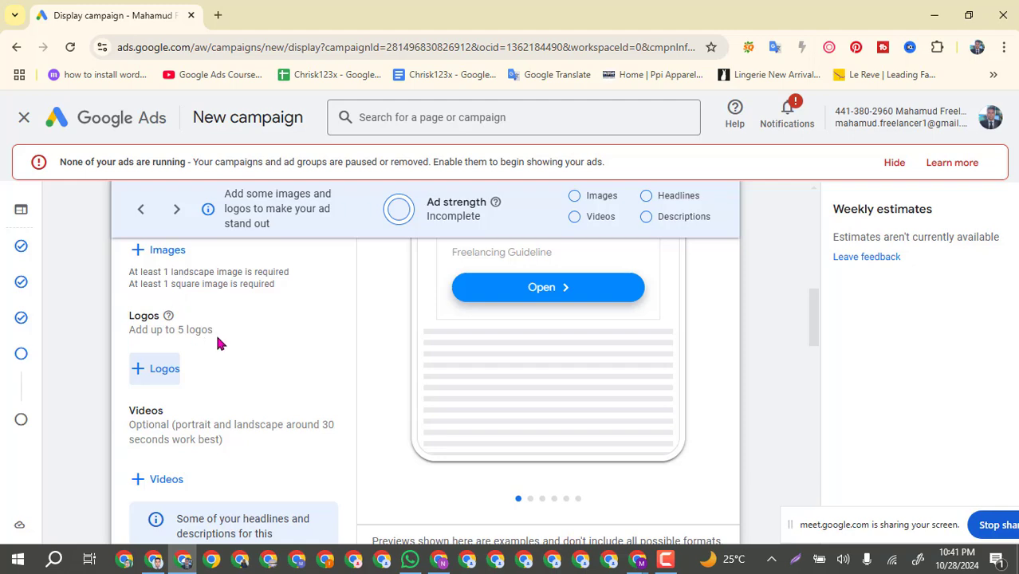
pyautogui.scroll(1, 215, 332)
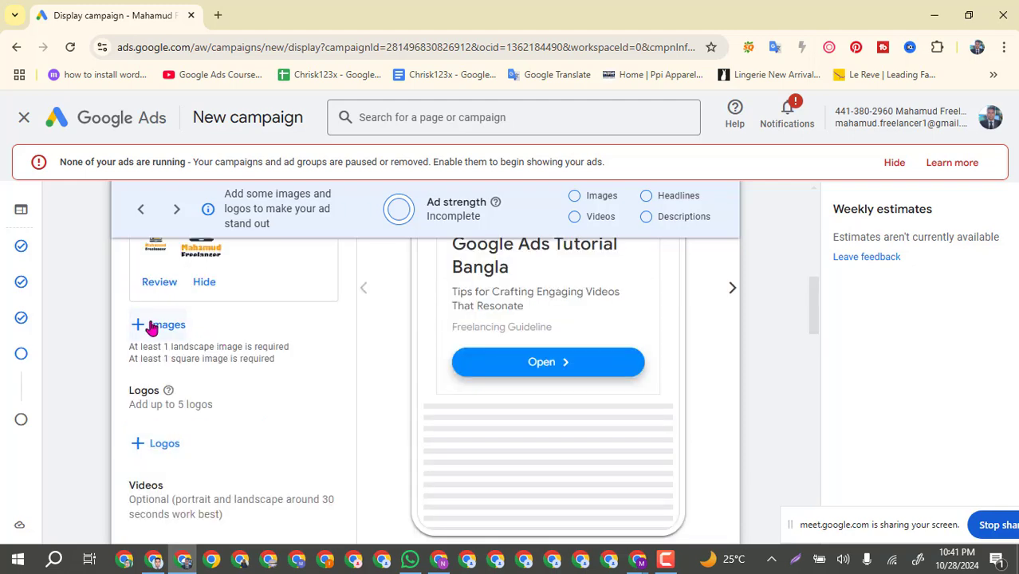
pyautogui.click(151, 326)
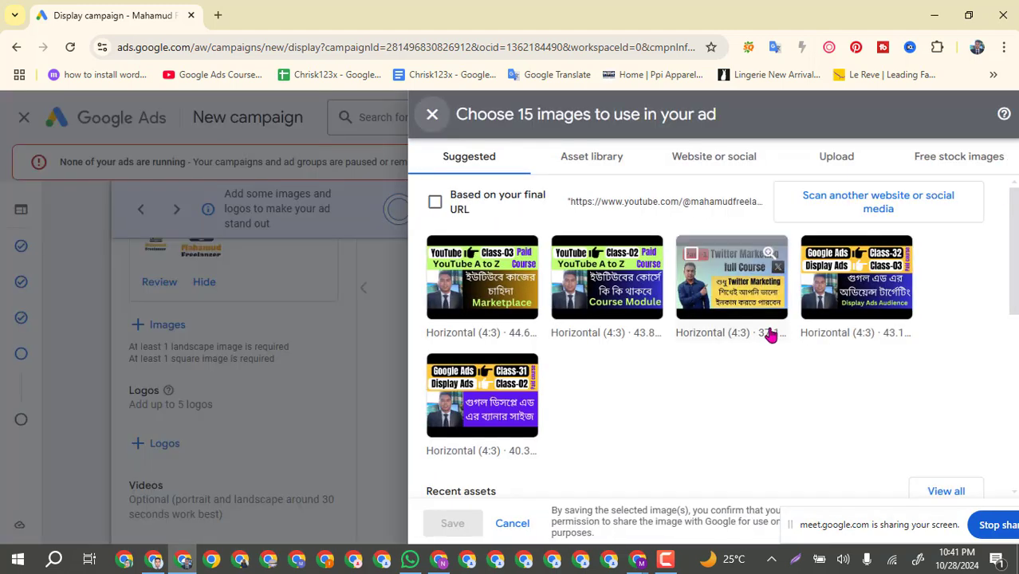
pyautogui.click(844, 163)
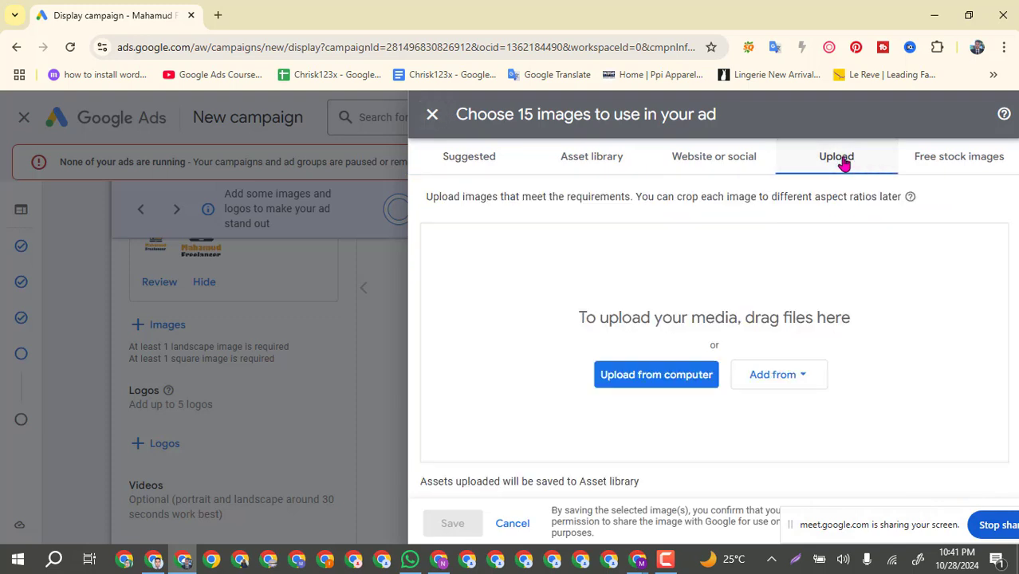
pyautogui.click(628, 382)
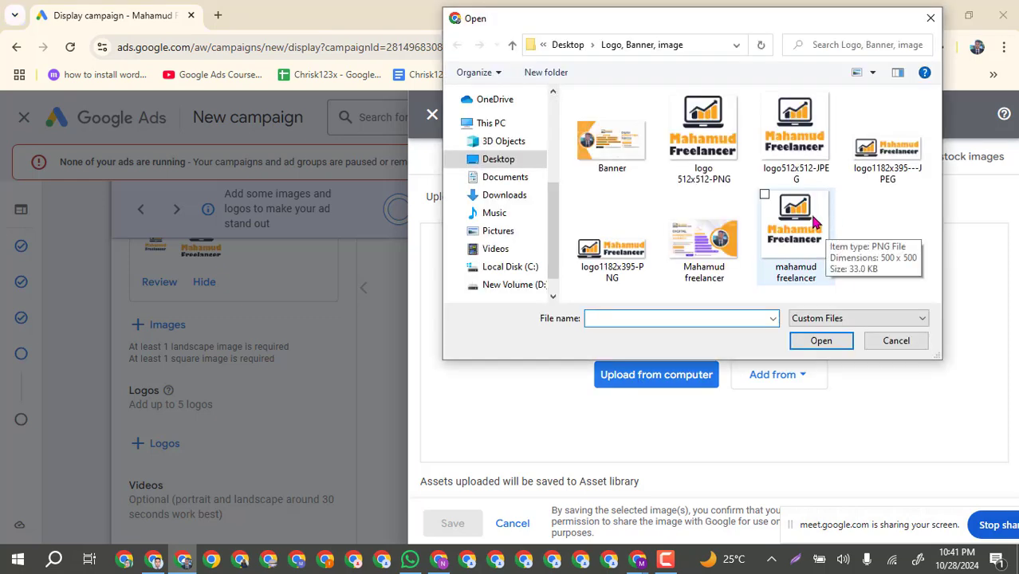
# Upload the images 200 X 200, 250 X 250, 764 X 1365 and 1956 X 1024 from the Desktop's New folder (2).
pyautogui.click(509, 178)
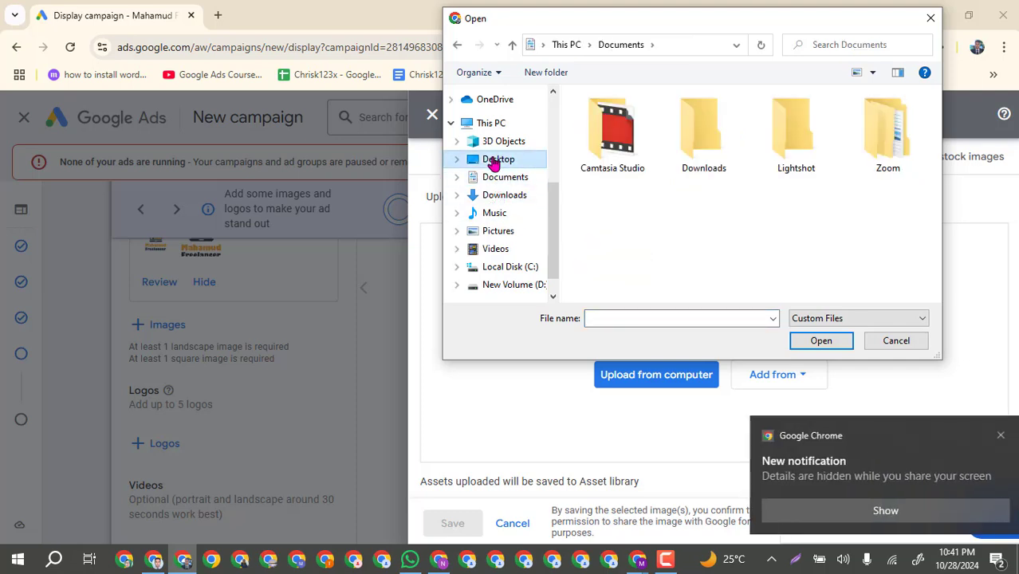
pyautogui.click(494, 160)
pyautogui.click(630, 233)
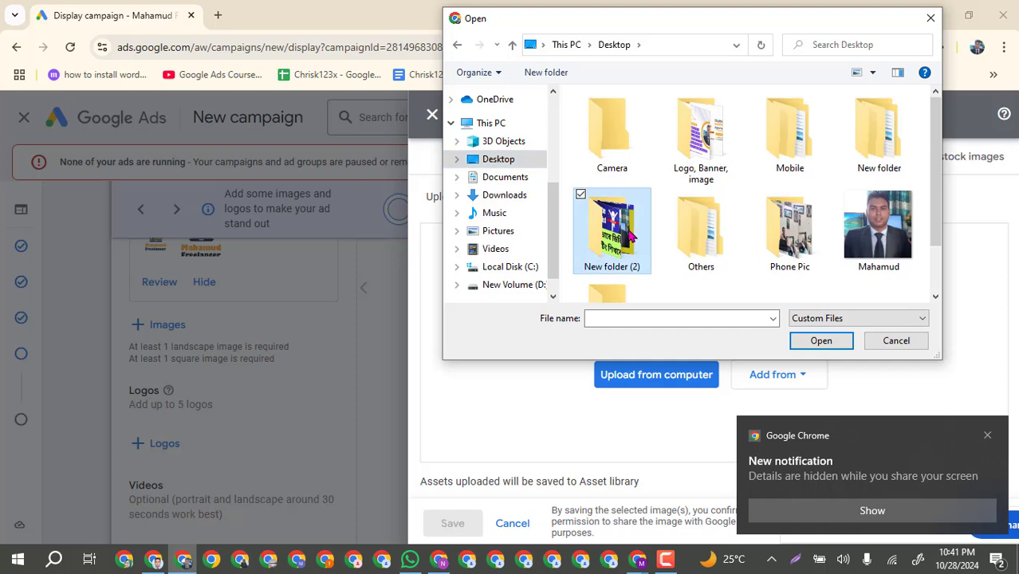
pyautogui.doubleClick(630, 233)
pyautogui.moveTo(917, 214); pyautogui.dragTo(582, 89)
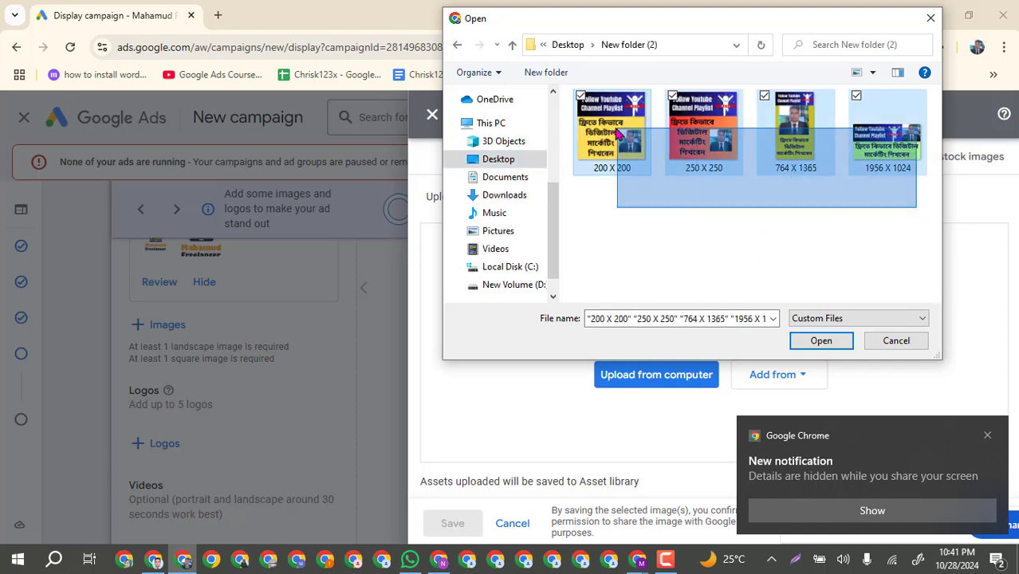
pyautogui.click(819, 342)
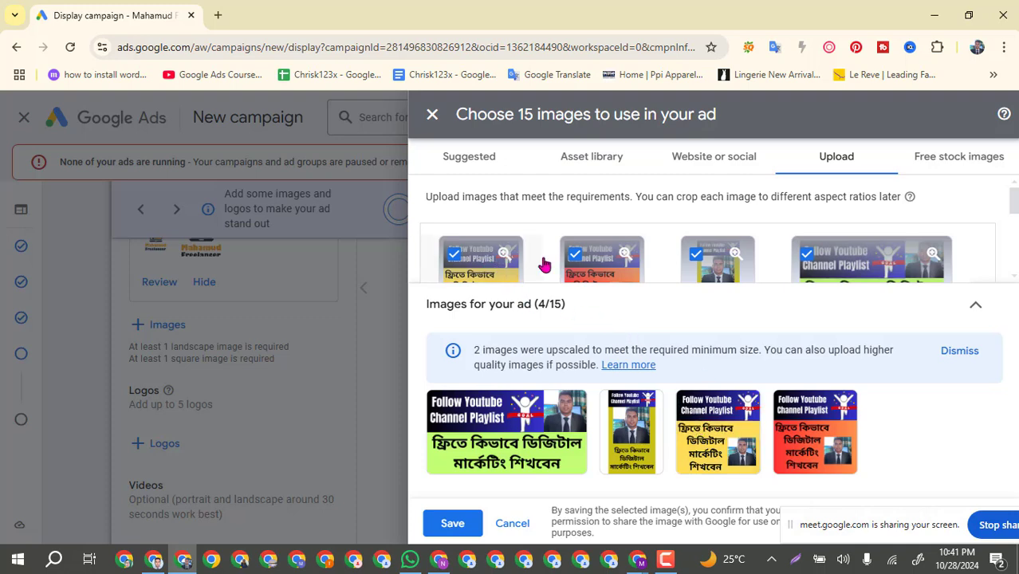
# Keep the 1.91:1 crop ratio for the 1956 × 1024 banner and save the four uploaded images to the ad.
pyautogui.scroll(-1, 860, 265)
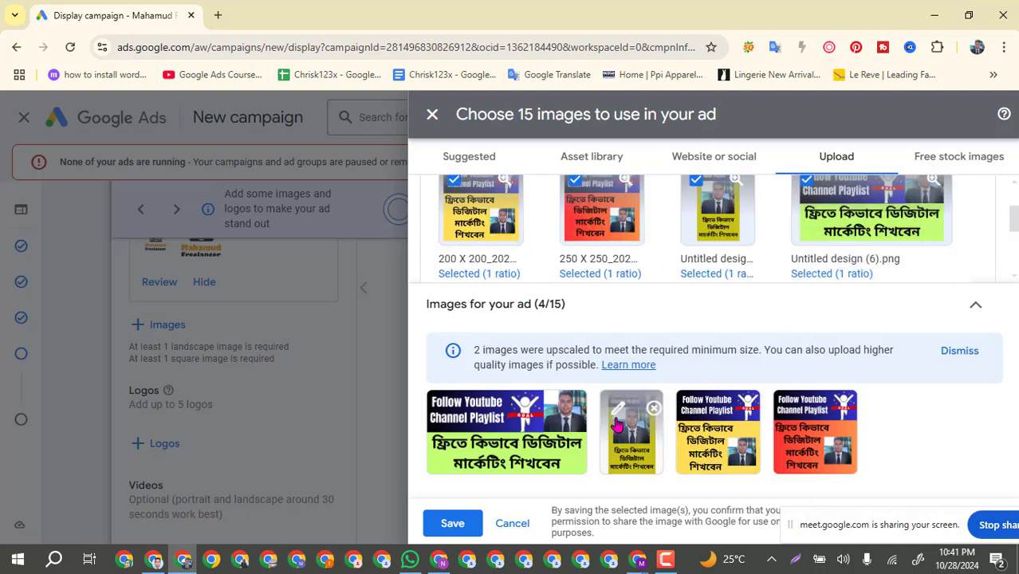
pyautogui.scroll(-1, 805, 275)
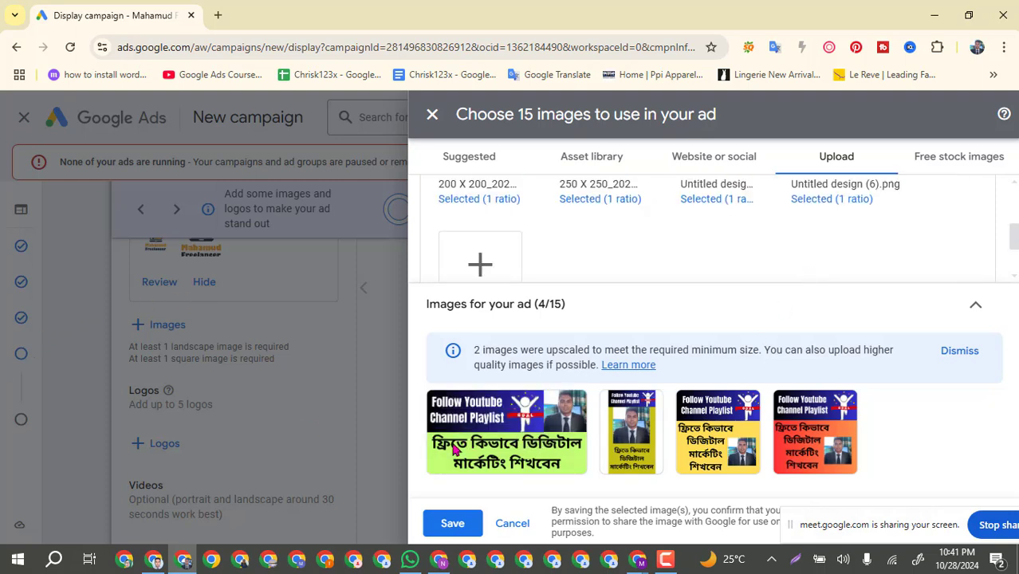
pyautogui.moveTo(484, 438)
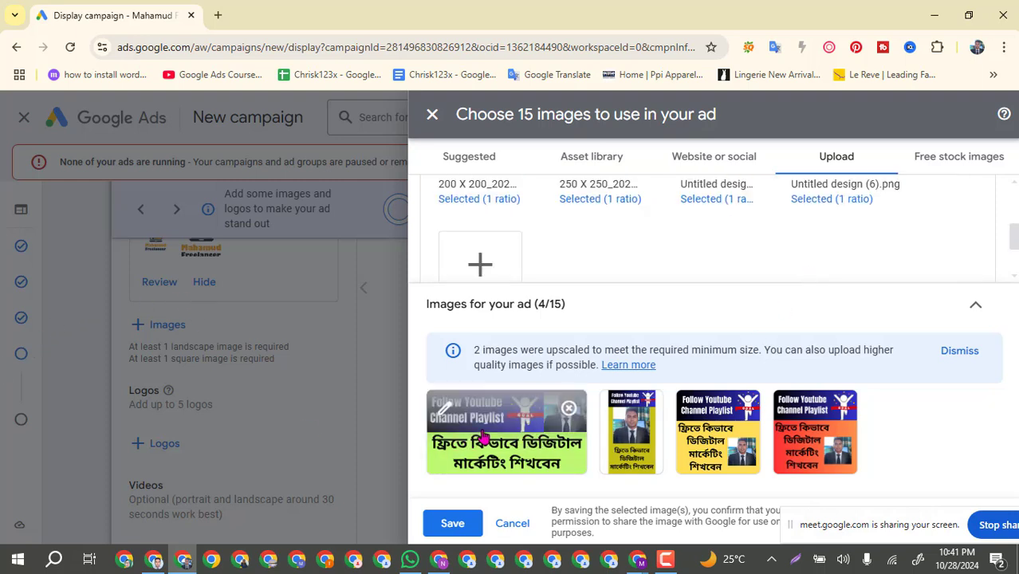
pyautogui.click(485, 438)
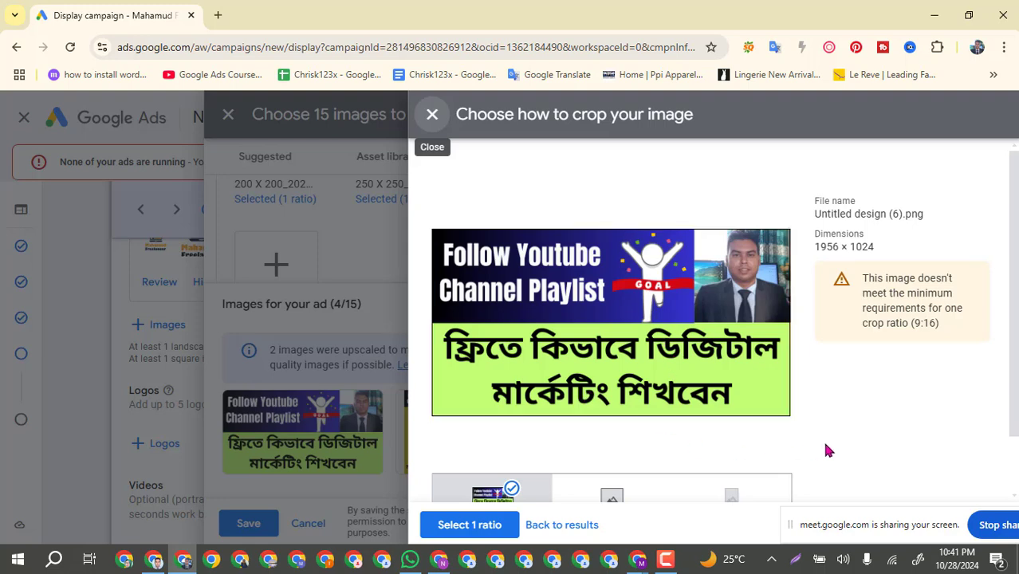
pyautogui.scroll(-1, 838, 435)
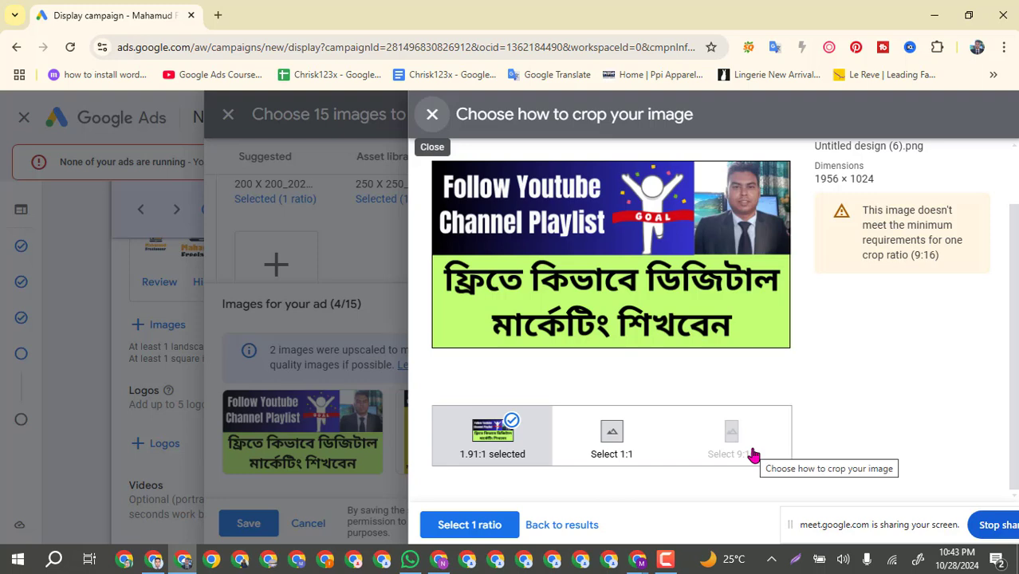
pyautogui.click(471, 525)
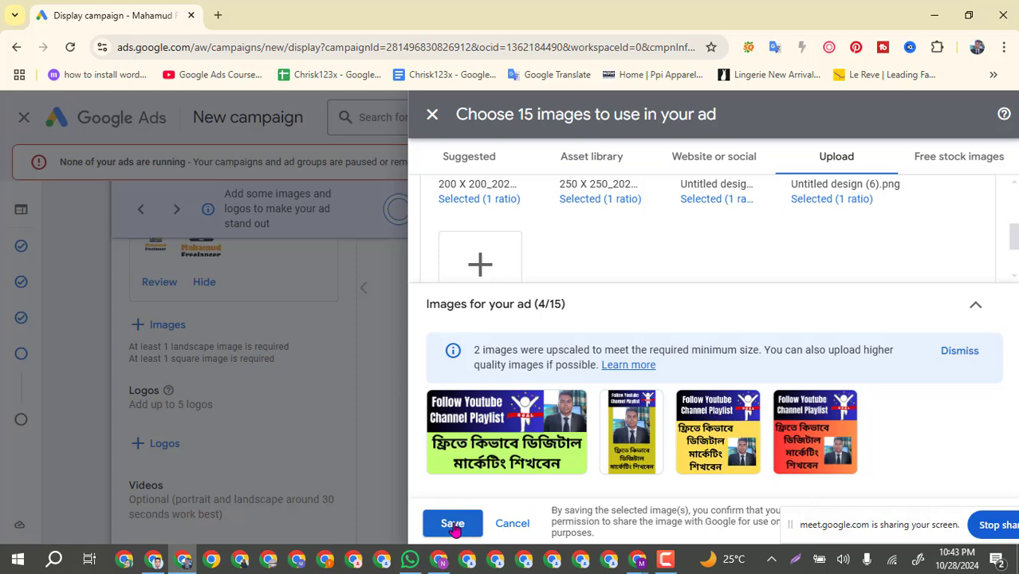
pyautogui.click(453, 524)
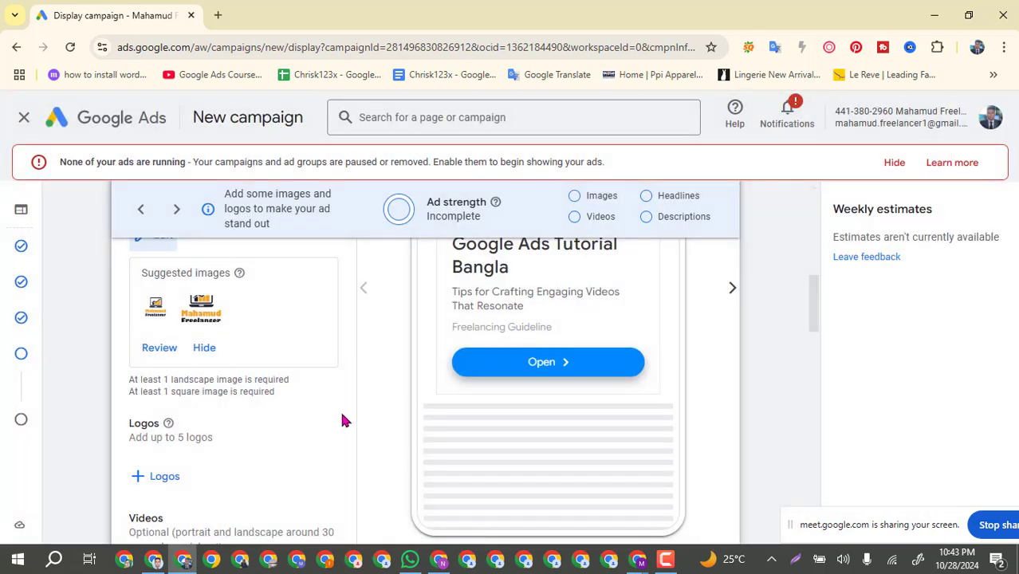
# Reopen the ad's image selection, review the crop of the 764 × 1365 image and keep its 9:16 ratio.
pyautogui.scroll(1, 339, 409)
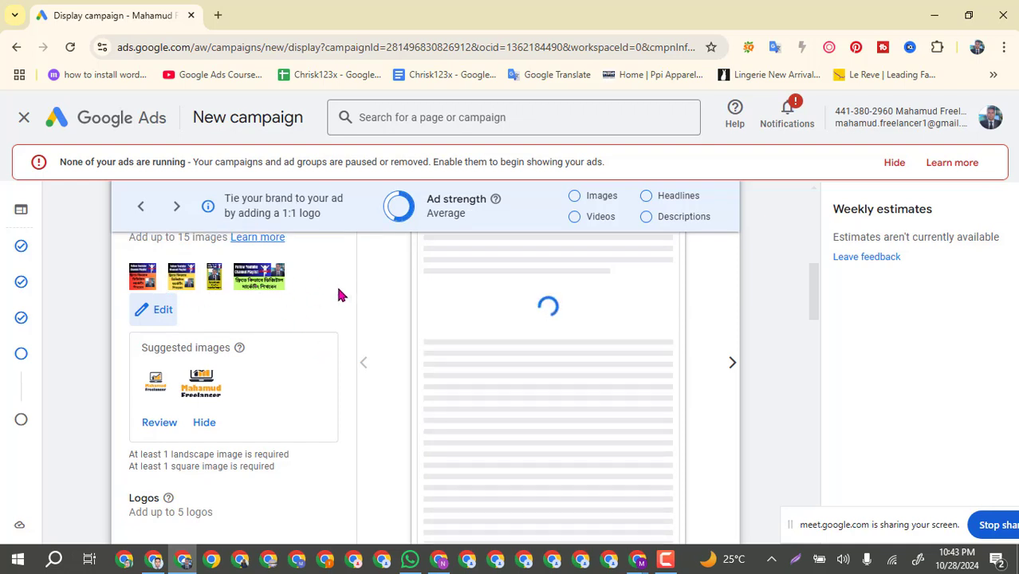
pyautogui.click(151, 311)
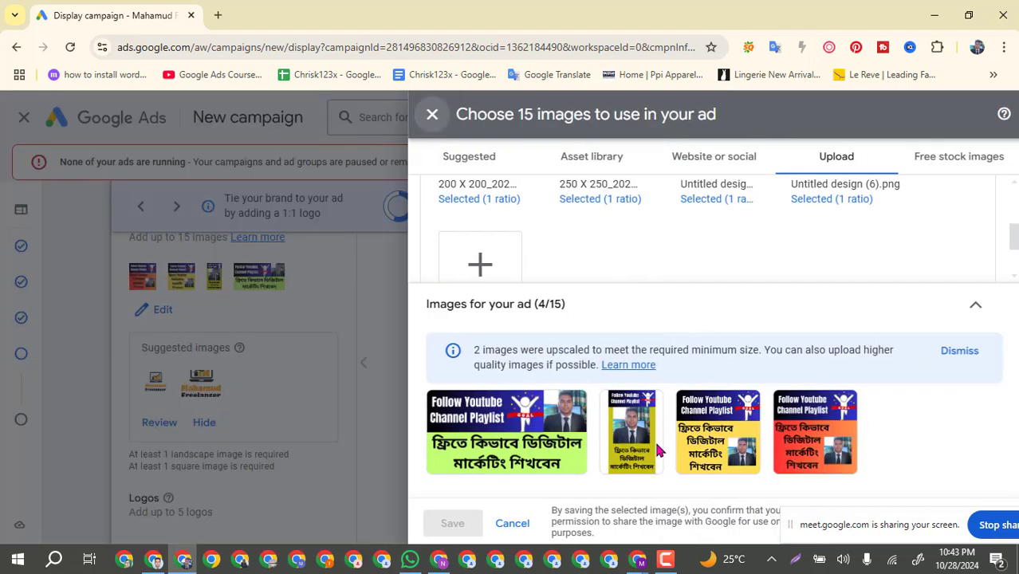
pyautogui.moveTo(636, 442)
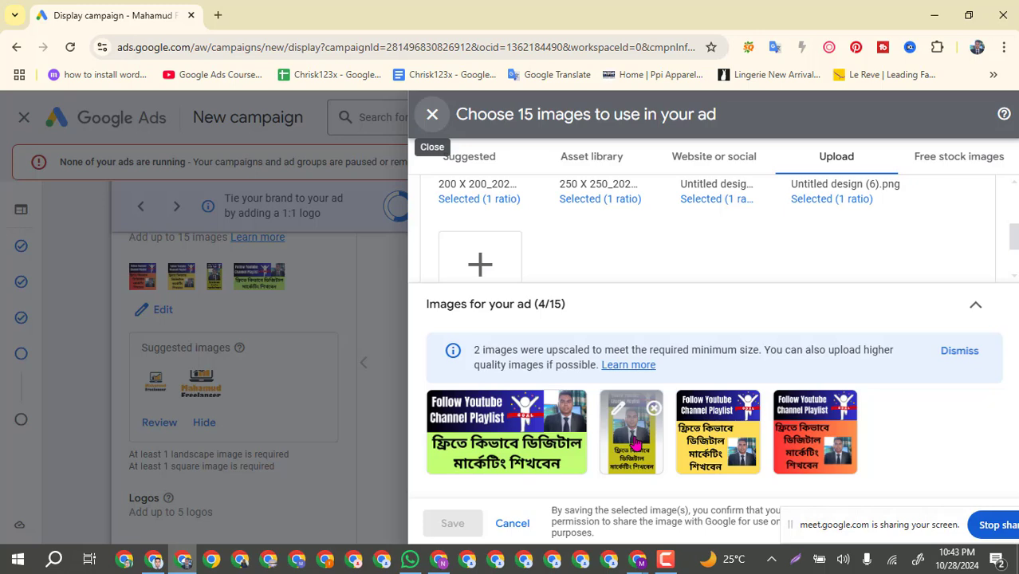
pyautogui.click(619, 410)
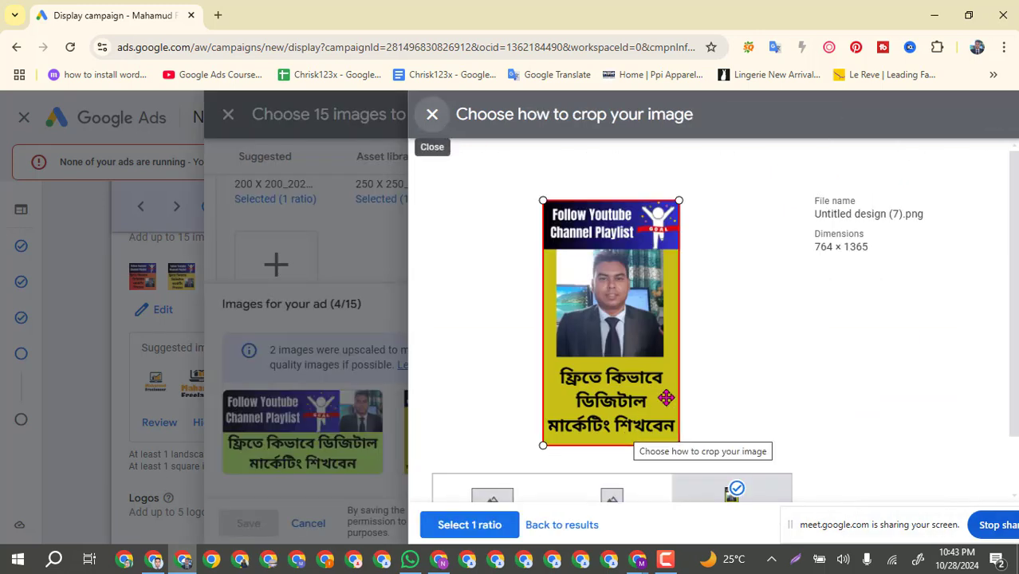
pyautogui.scroll(-1, 910, 348)
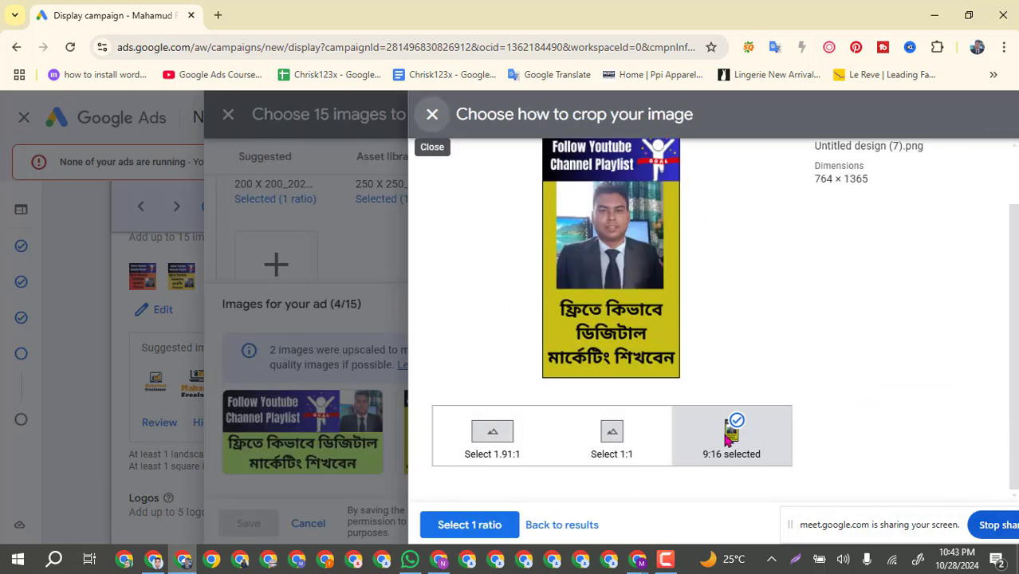
pyautogui.moveTo(625, 228)
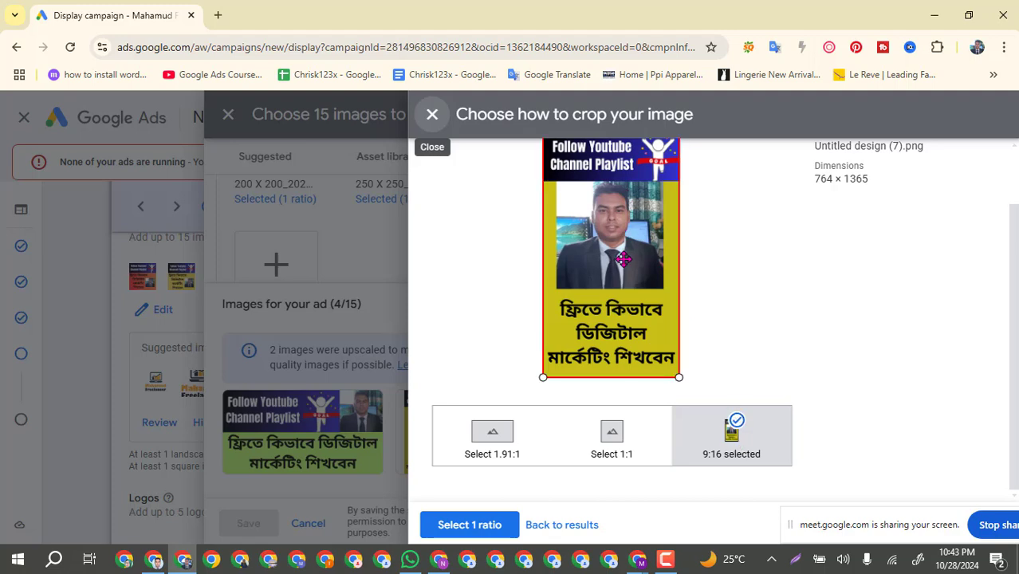
pyautogui.click(477, 525)
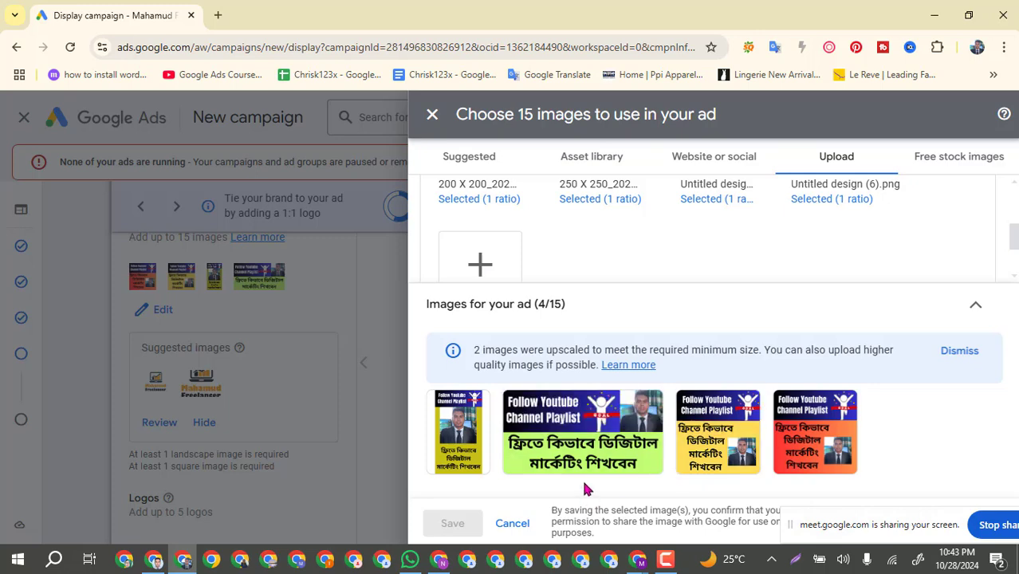
# Review the crop of the yellow 200 X 200 image and keep its 1:1 ratio.
pyautogui.click(713, 435)
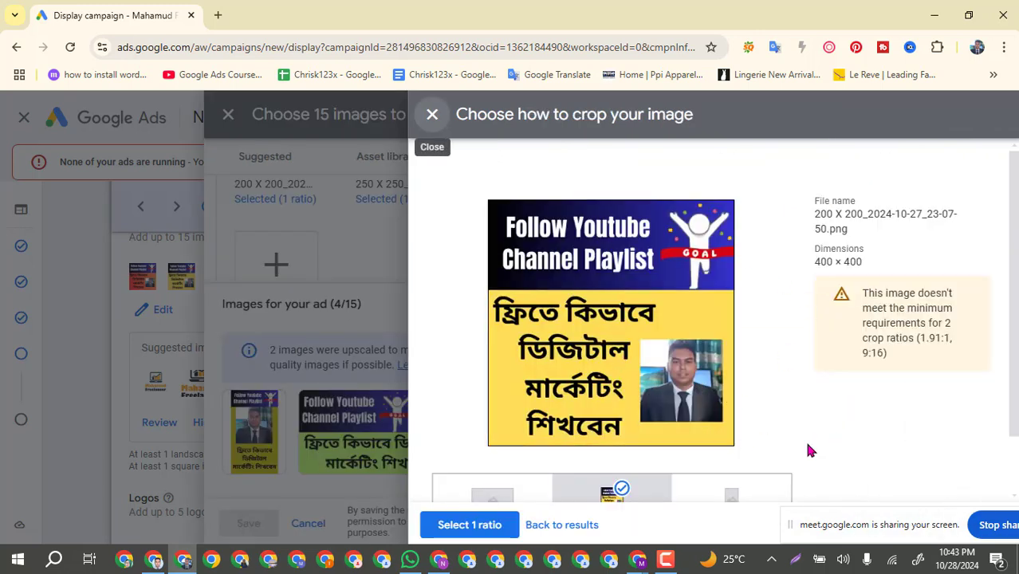
pyautogui.scroll(-1, 653, 487)
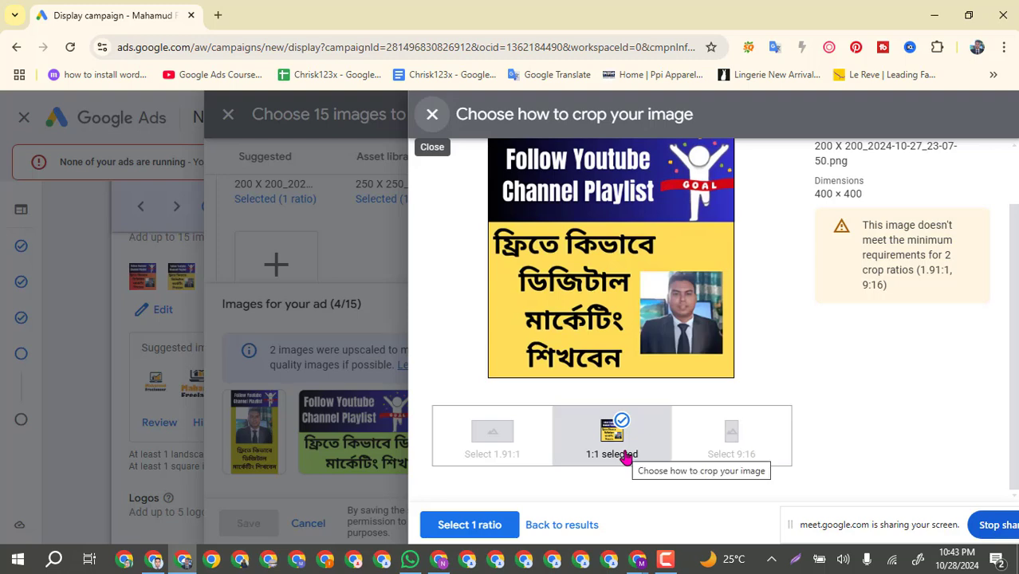
pyautogui.moveTo(606, 284)
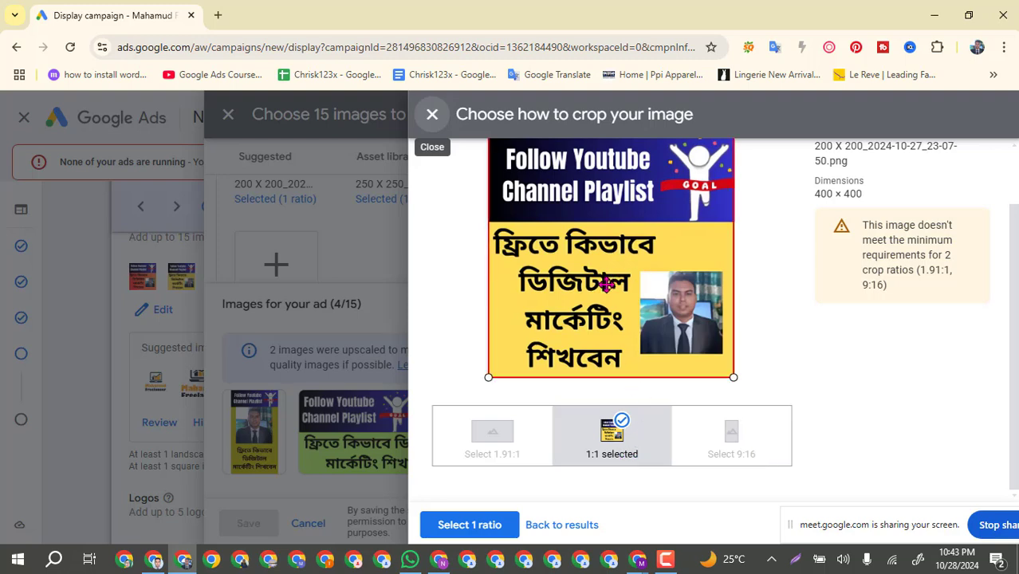
pyautogui.click(481, 525)
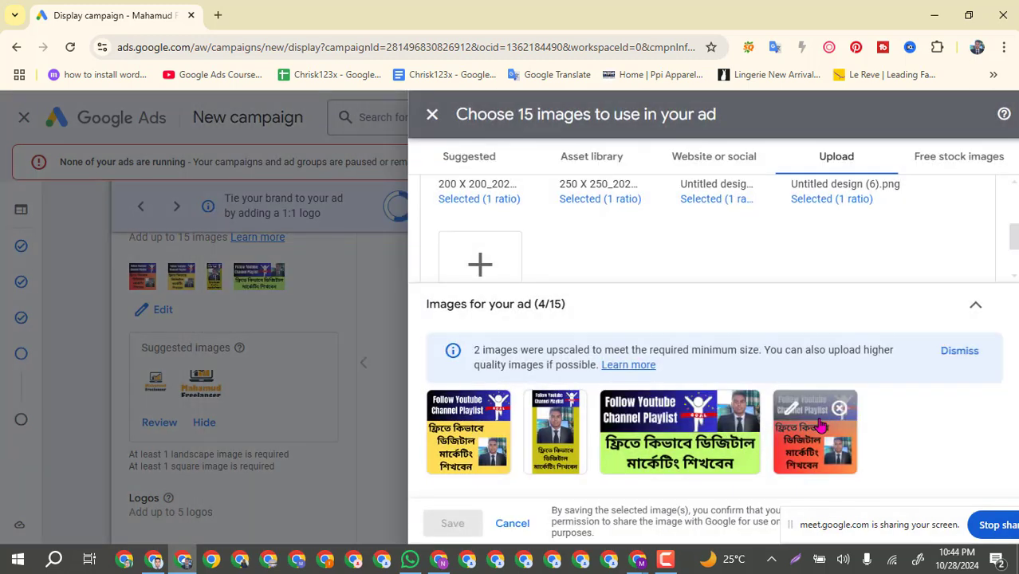
# Review the crop of the red 250 X 250 image, keep its 1:1 ratio and close the image selection.
pyautogui.click(828, 425)
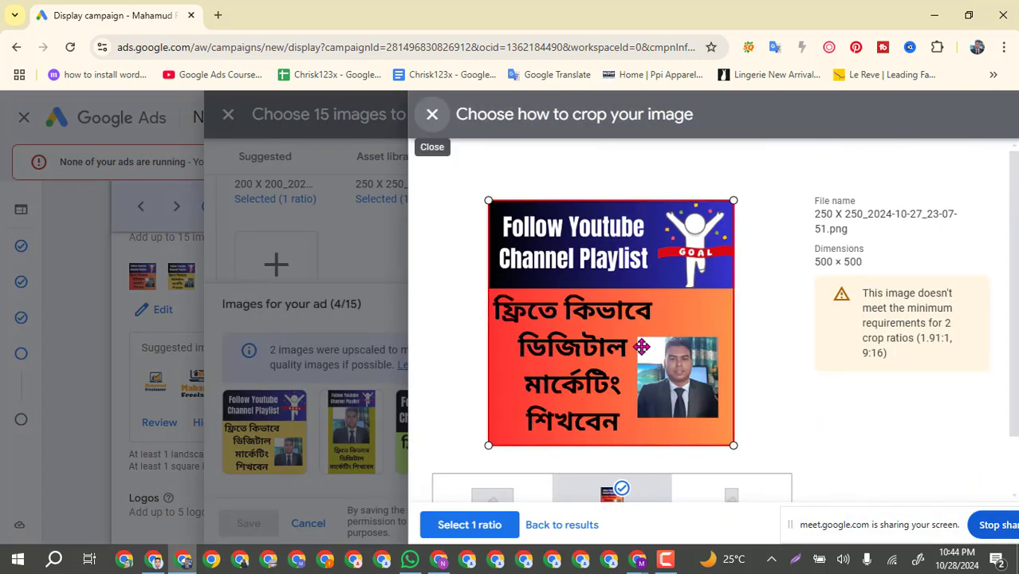
pyautogui.scroll(-2, 634, 383)
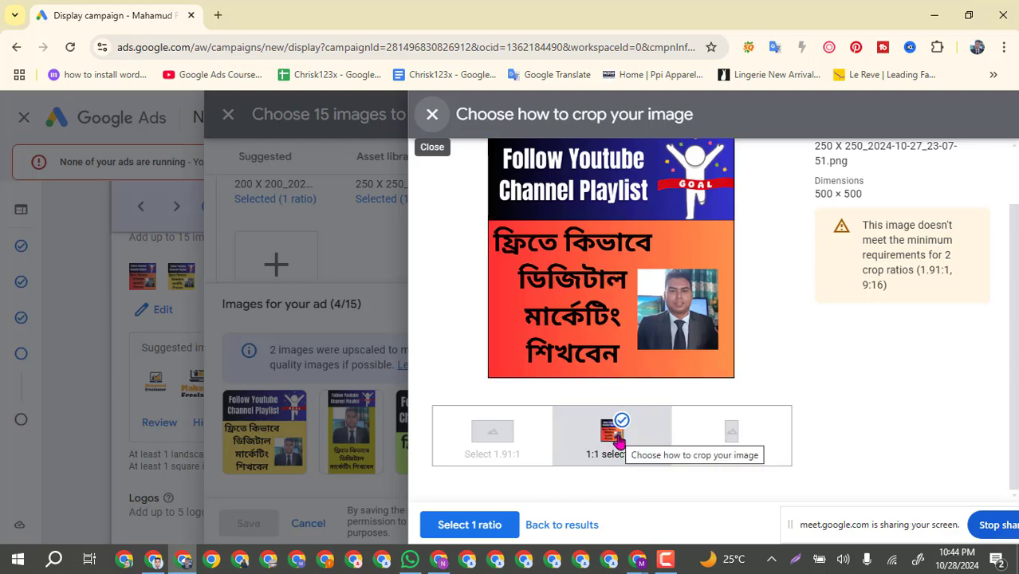
pyautogui.moveTo(627, 286)
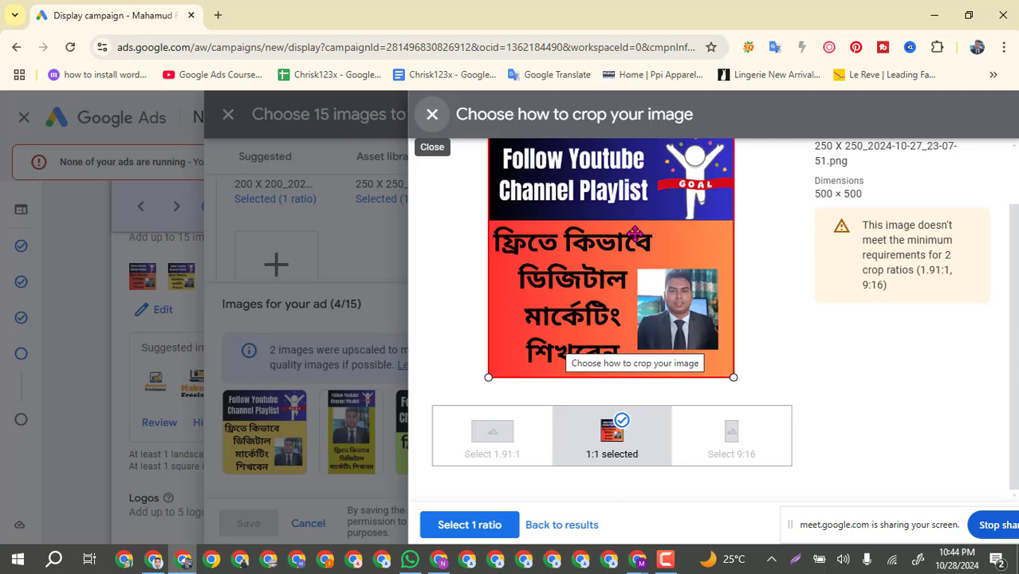
pyautogui.click(470, 527)
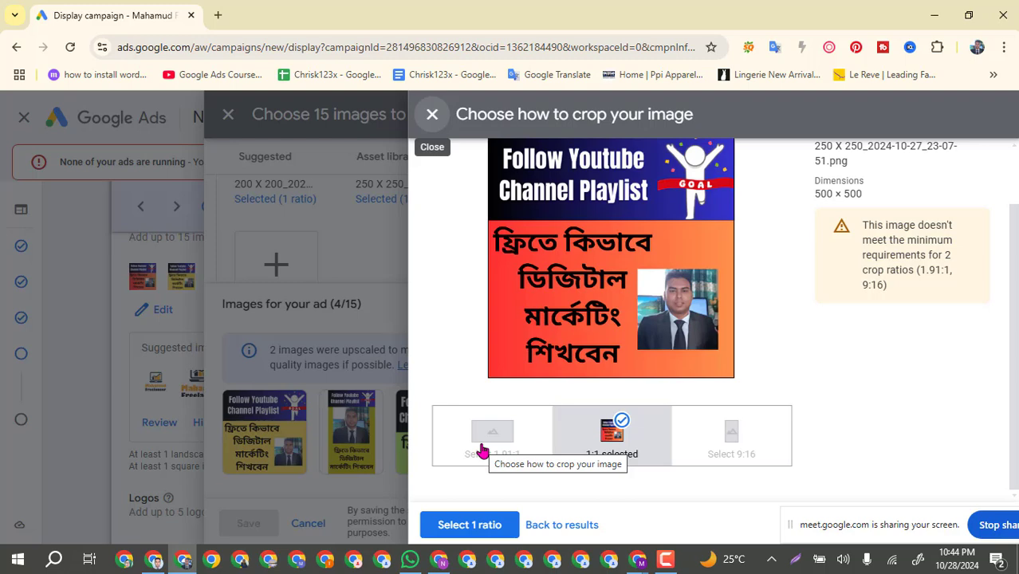
pyautogui.click(453, 527)
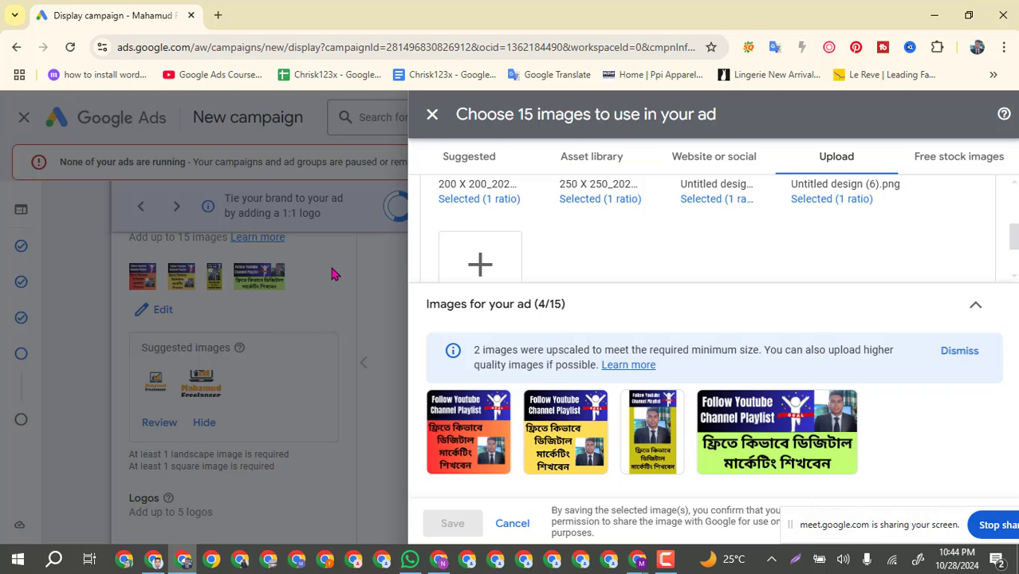
pyautogui.click(209, 283)
# Open the ad's logo selection and start a logo upload from the computer.
pyautogui.scroll(-1, 304, 280)
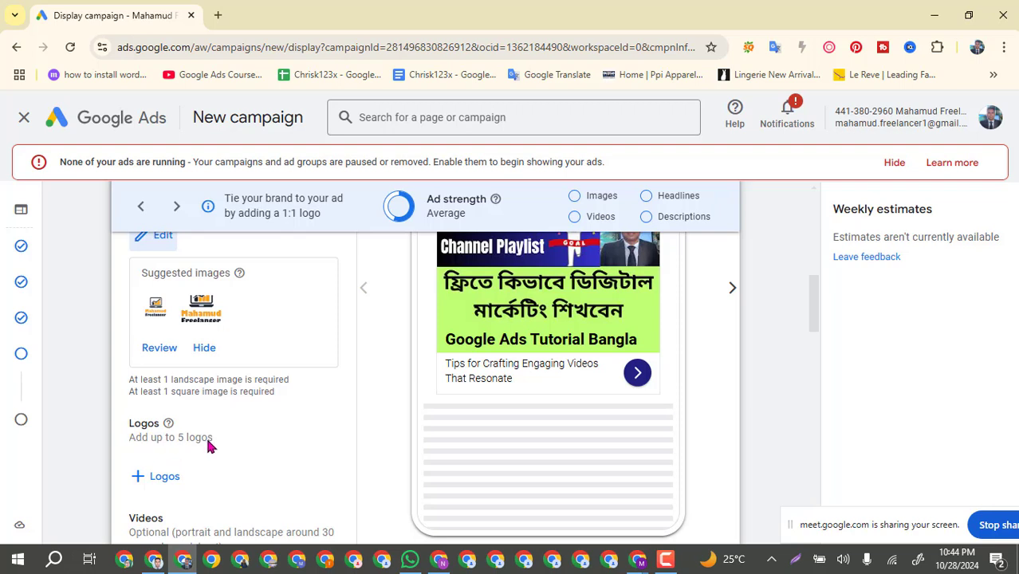
pyautogui.click(157, 477)
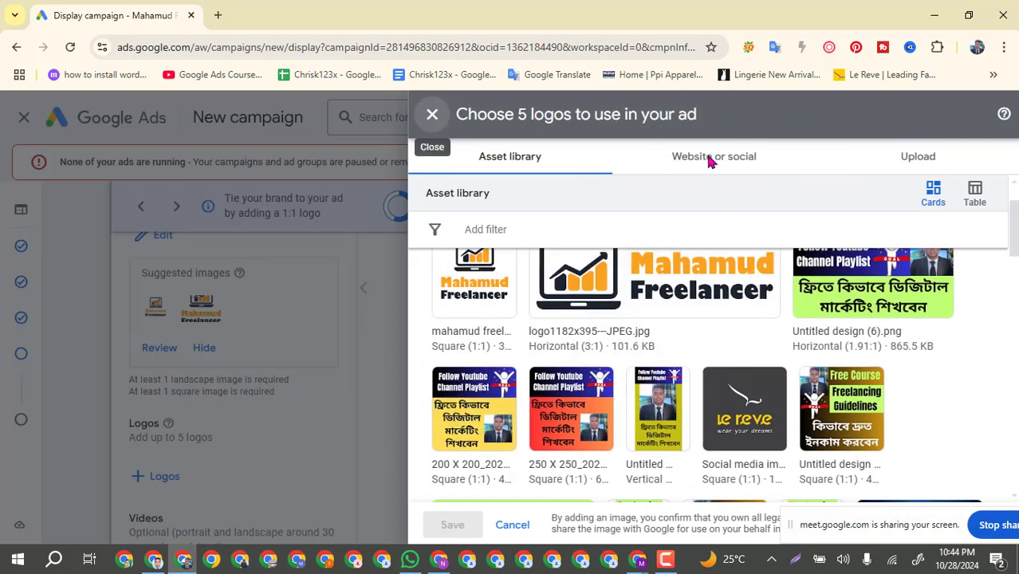
pyautogui.click(918, 157)
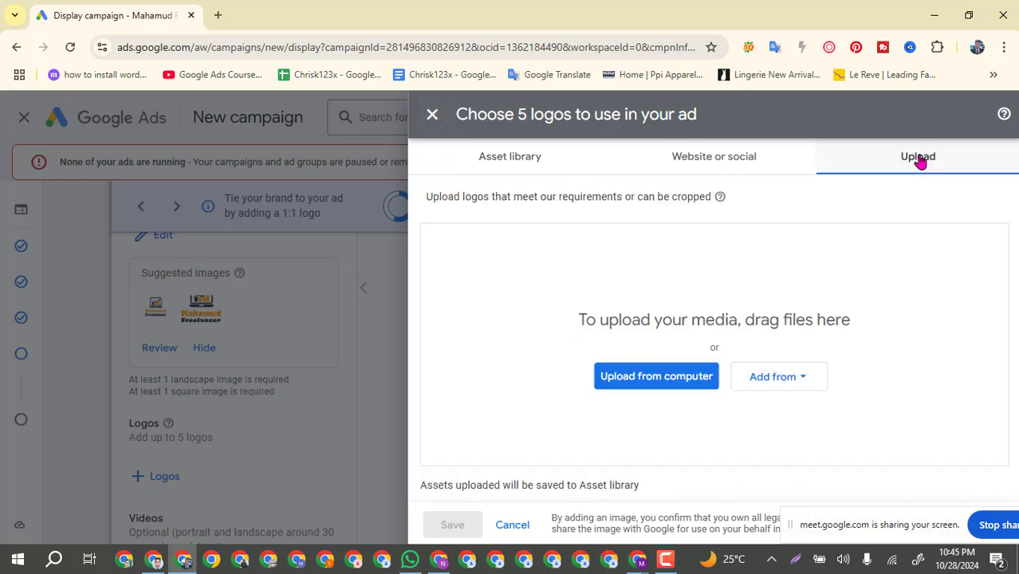
pyautogui.click(646, 383)
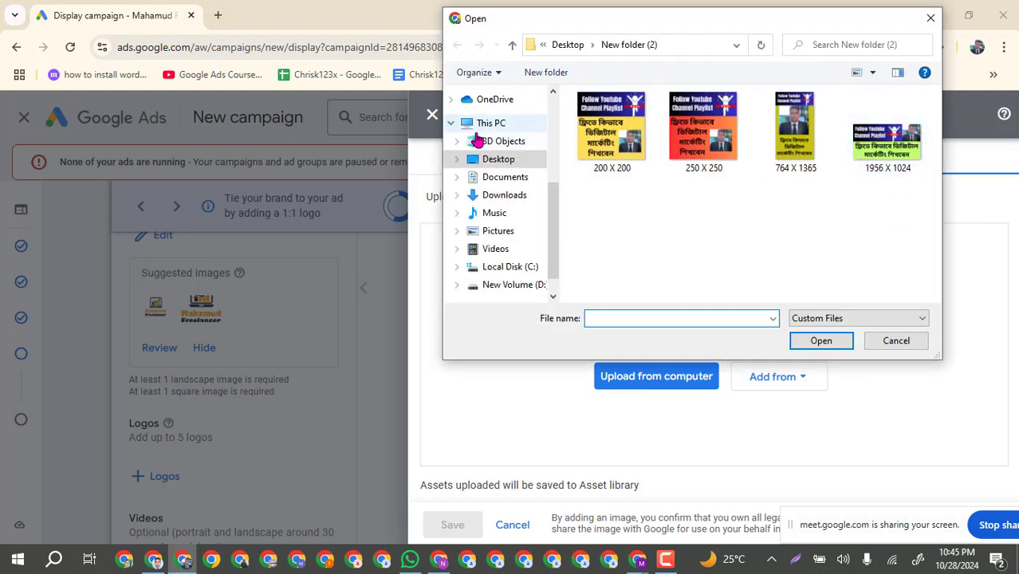
# Upload the files logo 512x512-PNG and logo1182x395---JPEG from the Desktop's "Logo, Banner, image" folder.
pyautogui.click(501, 164)
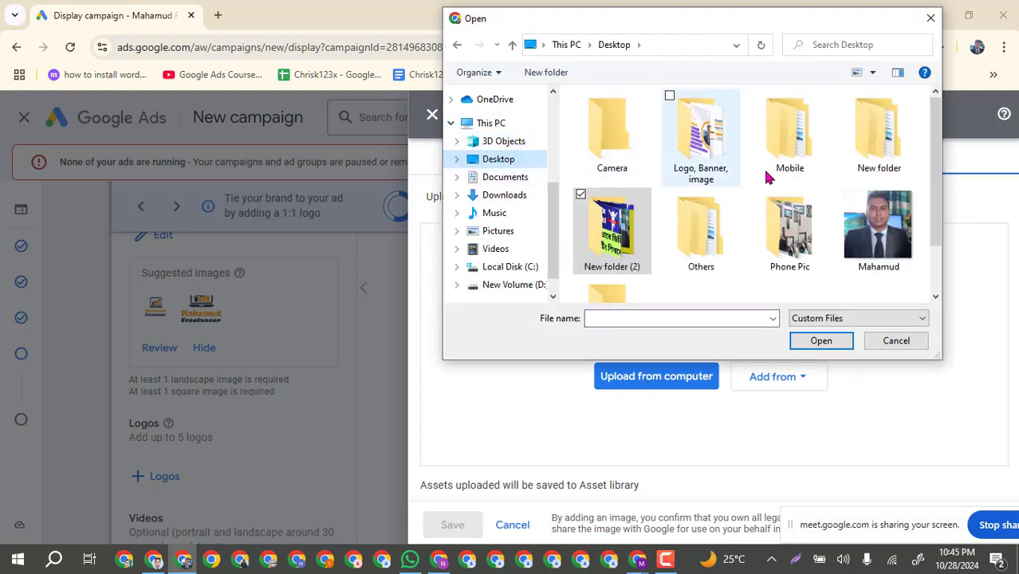
pyautogui.scroll(-1, 770, 180)
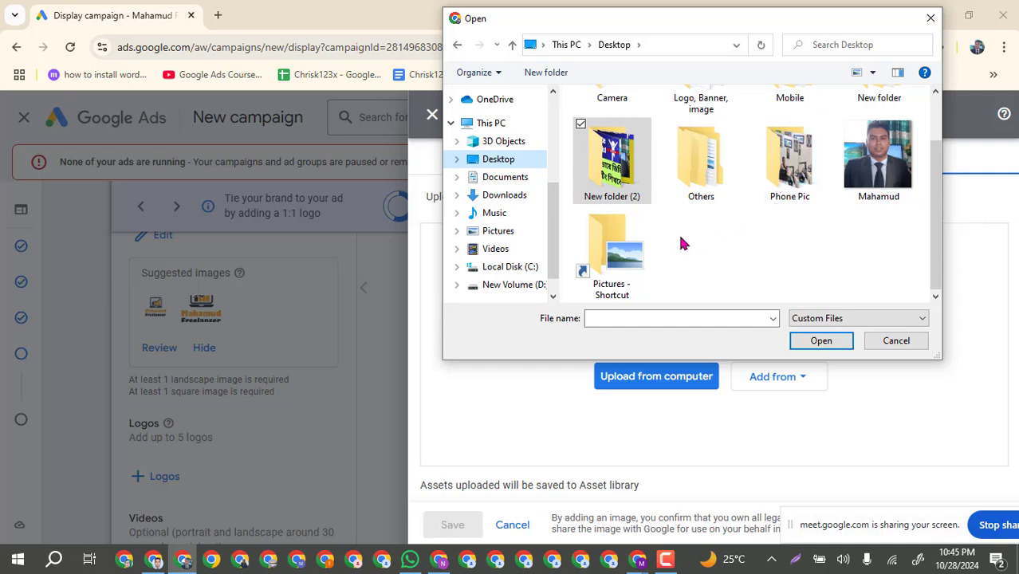
pyautogui.scroll(1, 680, 241)
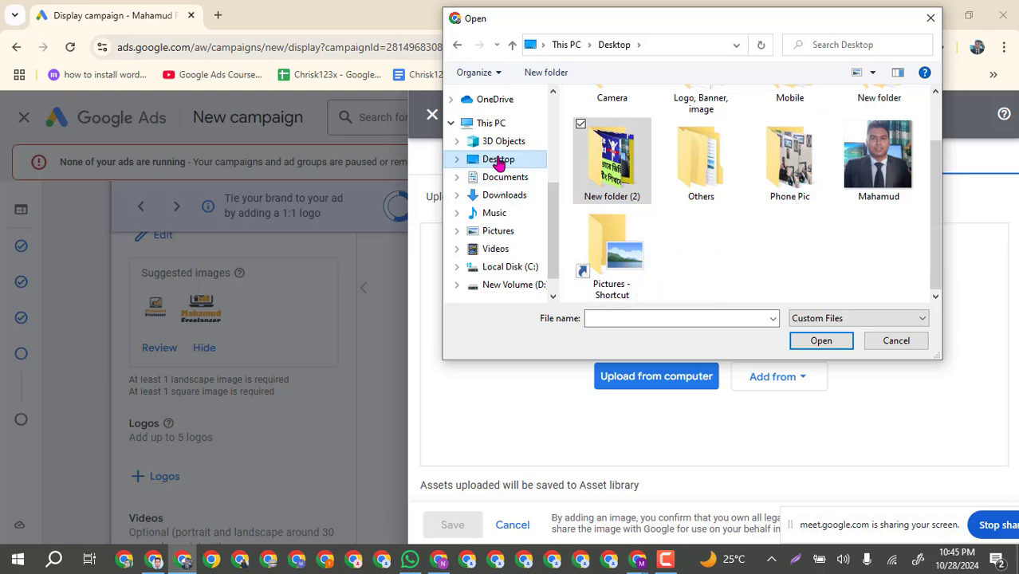
pyautogui.scroll(2, 588, 174)
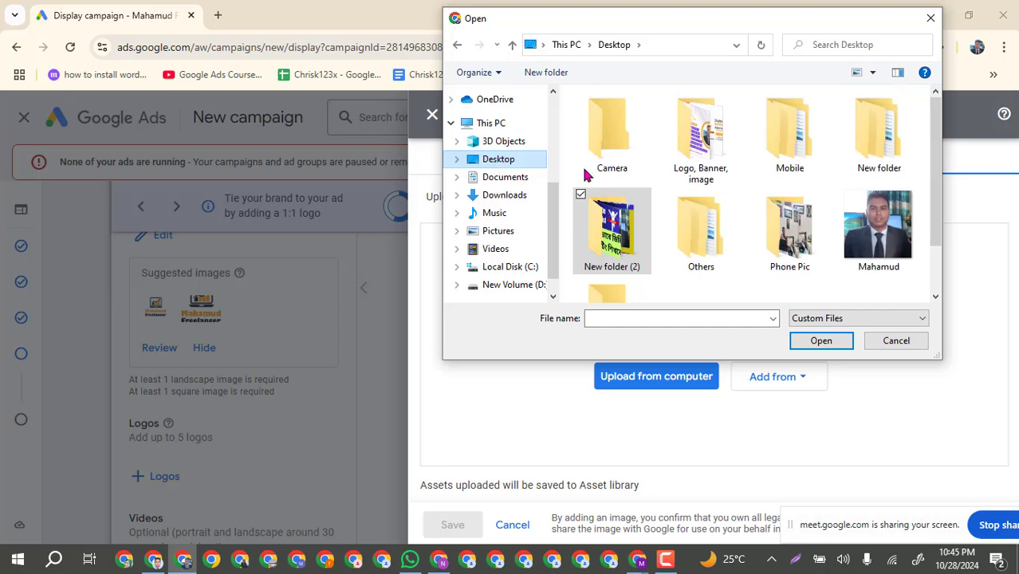
pyautogui.doubleClick(700, 150)
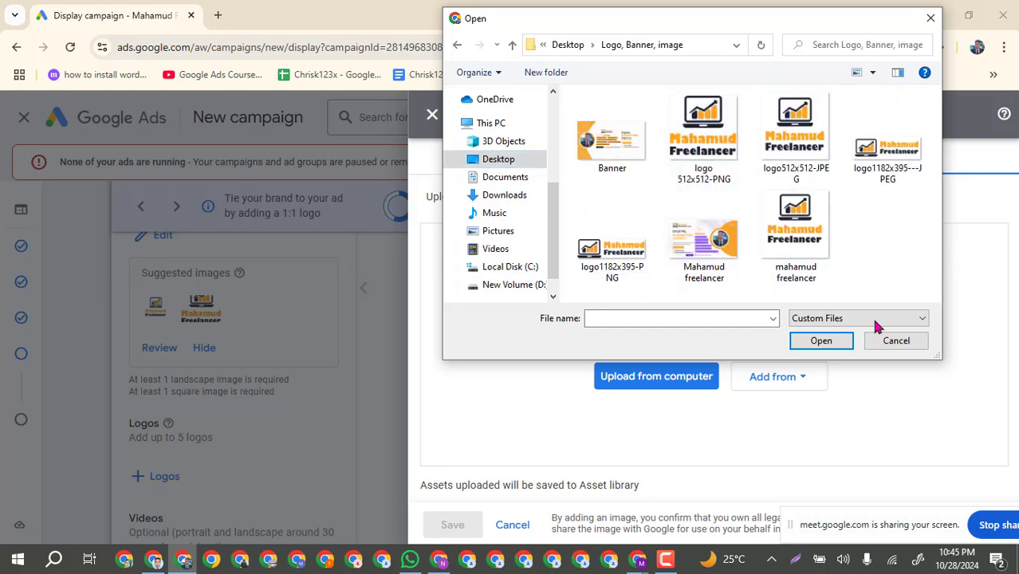
pyautogui.click(705, 142)
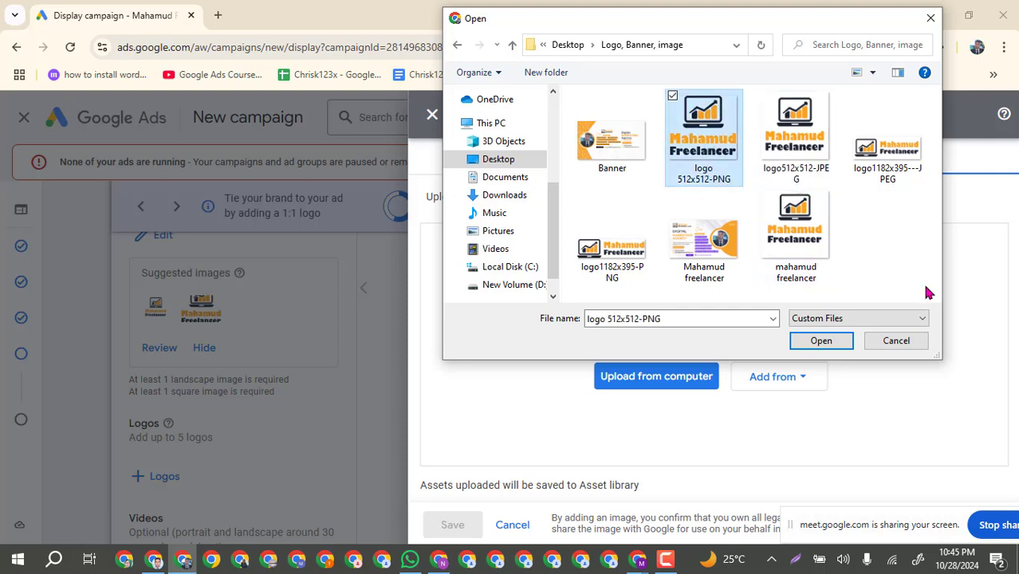
pyautogui.keyDown('ctrl'); pyautogui.click(627, 261); pyautogui.keyUp('ctrl')
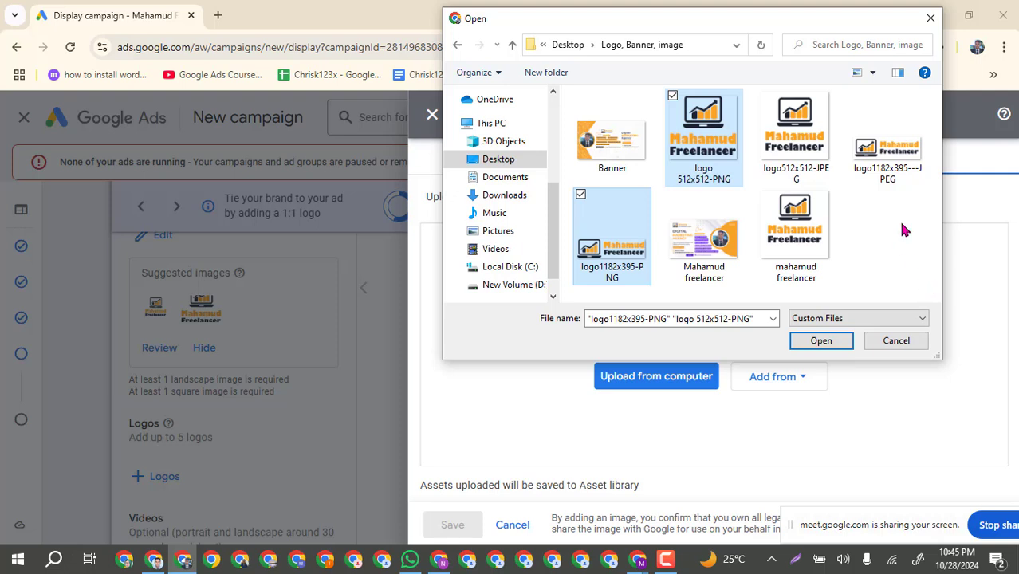
pyautogui.click(581, 196)
pyautogui.keyDown('ctrl'); pyautogui.click(881, 162); pyautogui.keyUp('ctrl')
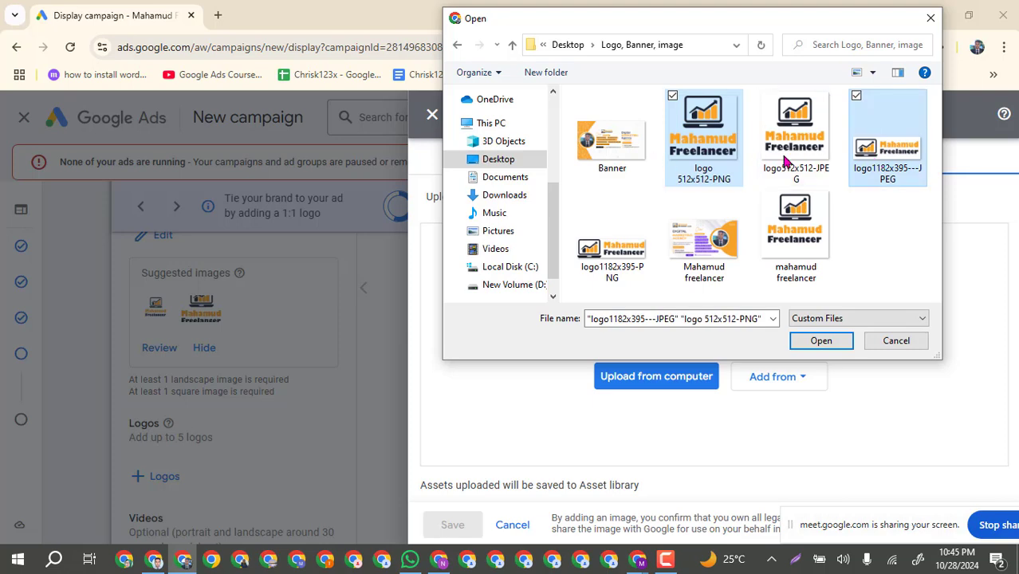
pyautogui.click(820, 341)
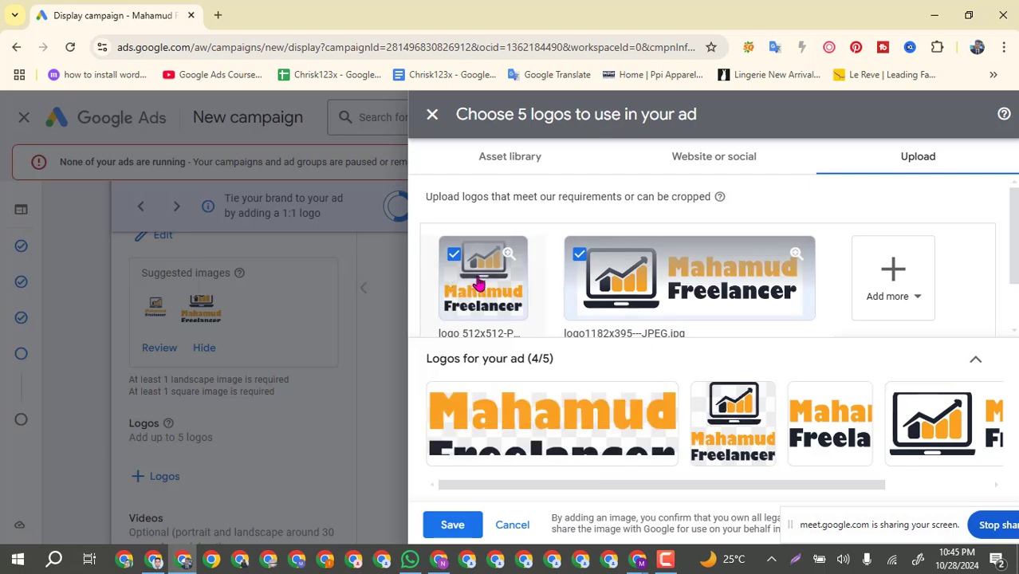
# Open the crop options of logo 512x512-PNG, remove its 4:1 ratio and show the 1:1 crop.
pyautogui.click(450, 284)
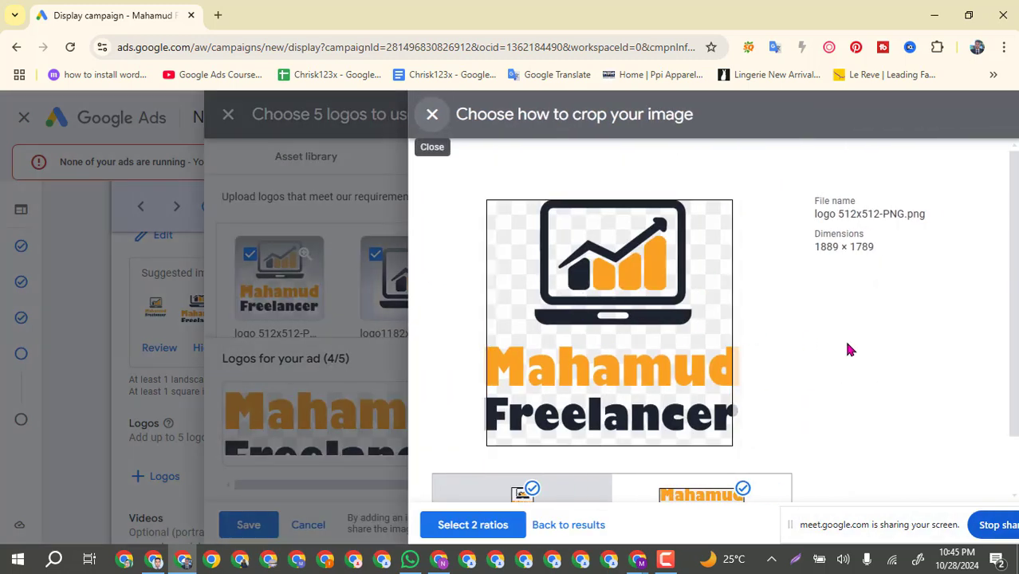
pyautogui.scroll(-1, 844, 338)
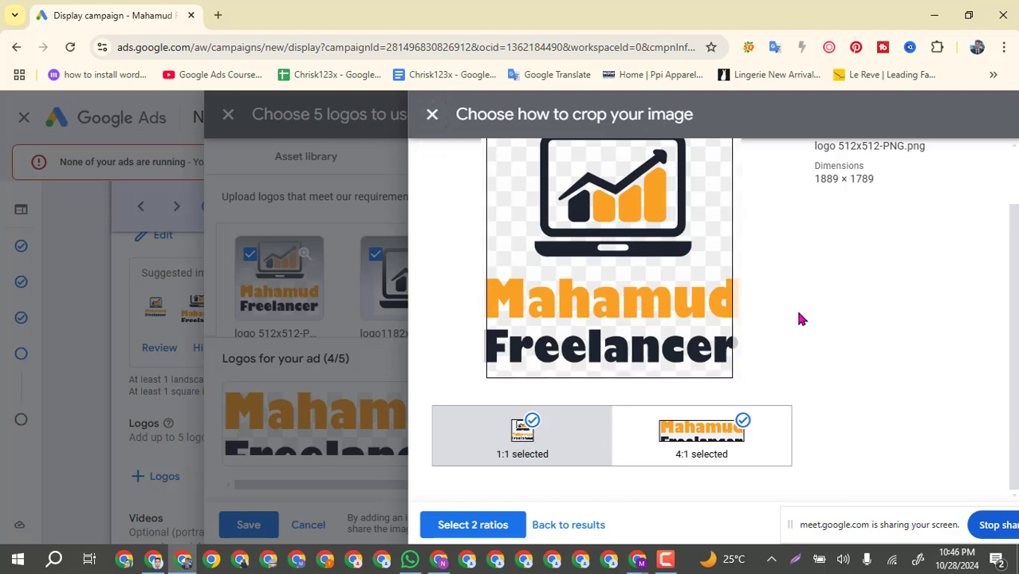
pyautogui.scroll(1, 802, 319)
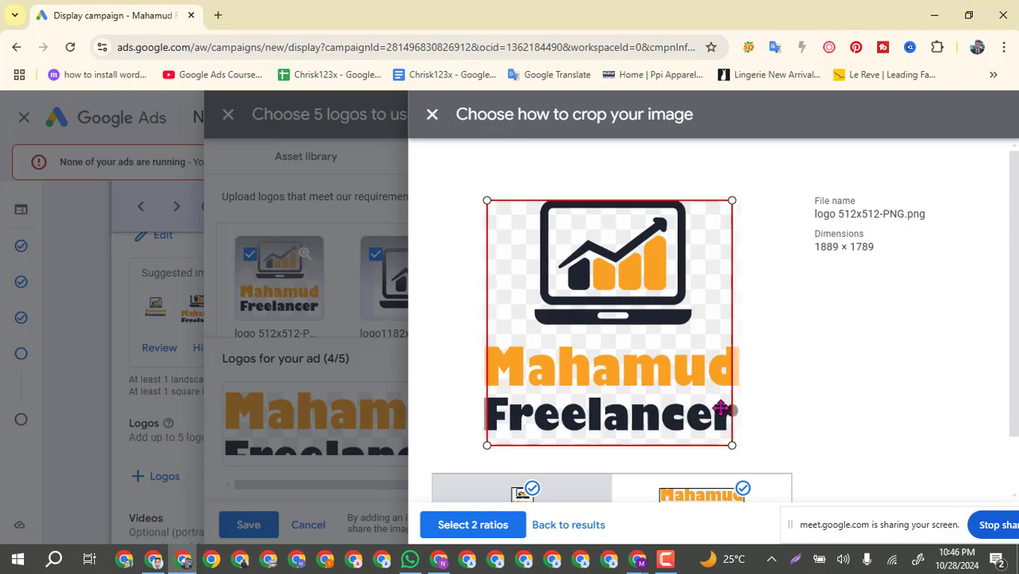
pyautogui.scroll(-1, 804, 400)
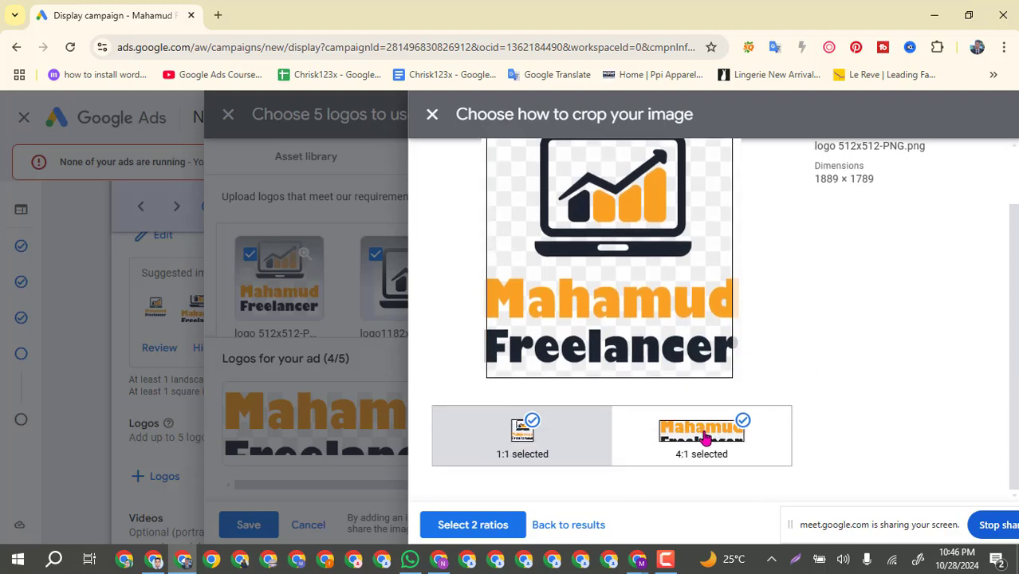
pyautogui.click(705, 437)
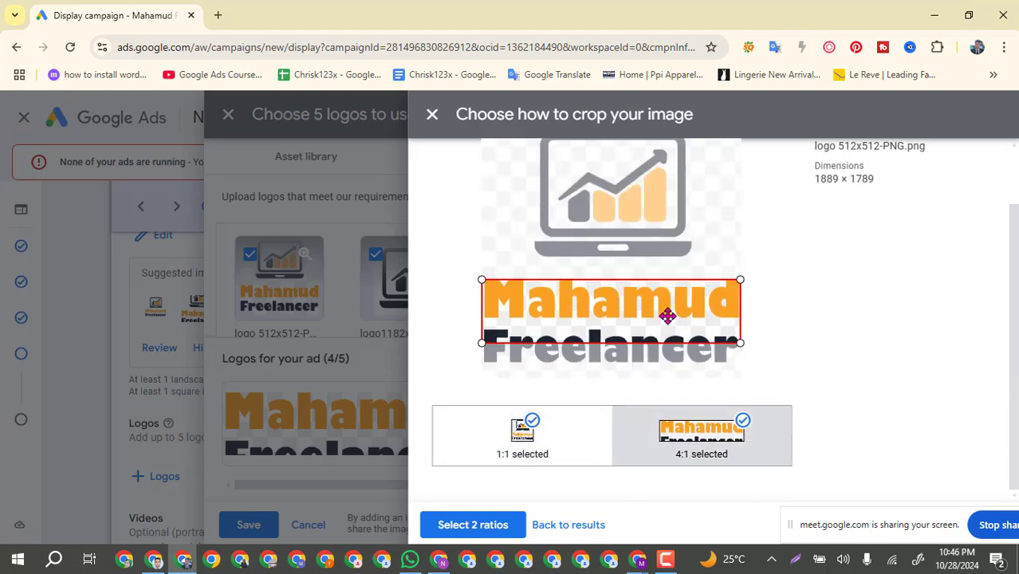
pyautogui.click(740, 421)
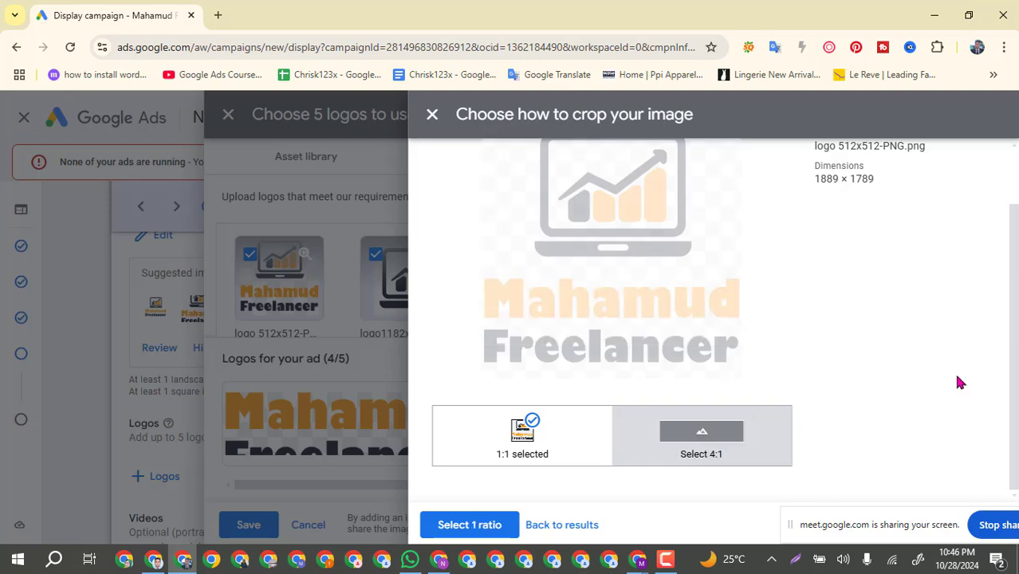
pyautogui.click(524, 447)
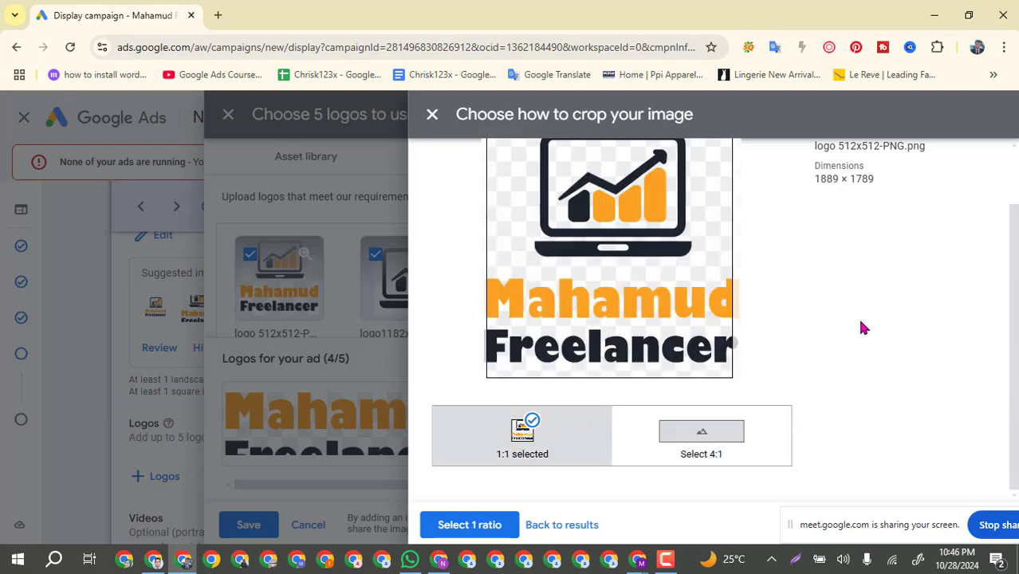
# Reposition the 1:1 crop frame horizontally so it is centred on the square logo and its text.
pyautogui.scroll(2, 862, 327)
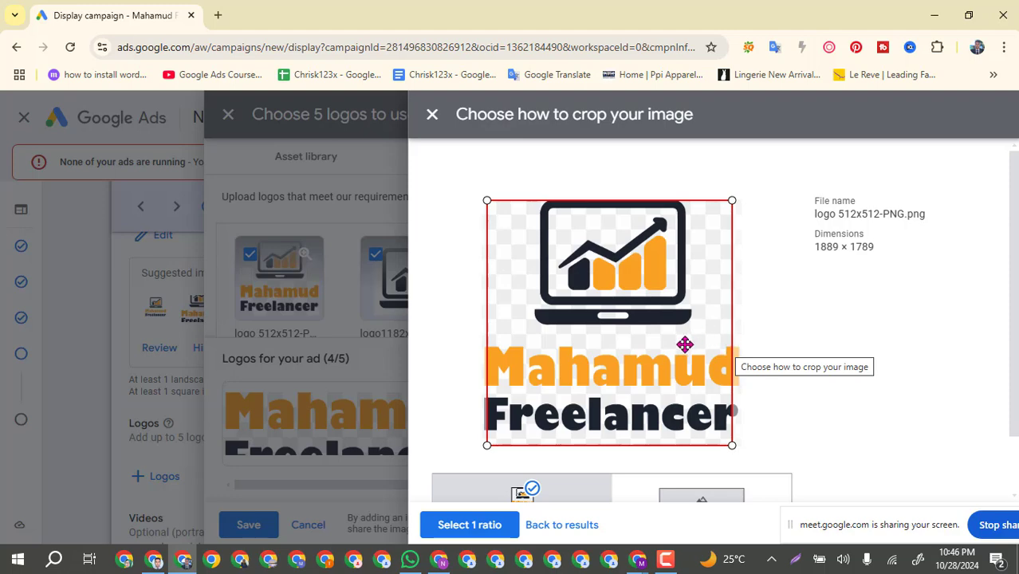
pyautogui.moveTo(685, 344); pyautogui.dragTo(682, 328)
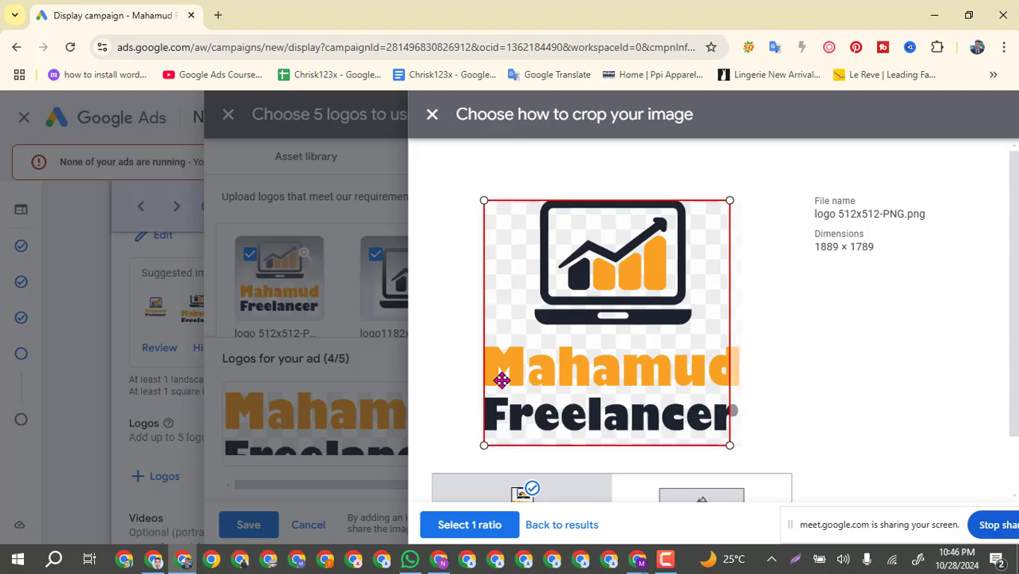
pyautogui.moveTo(671, 381); pyautogui.dragTo(792, 374)
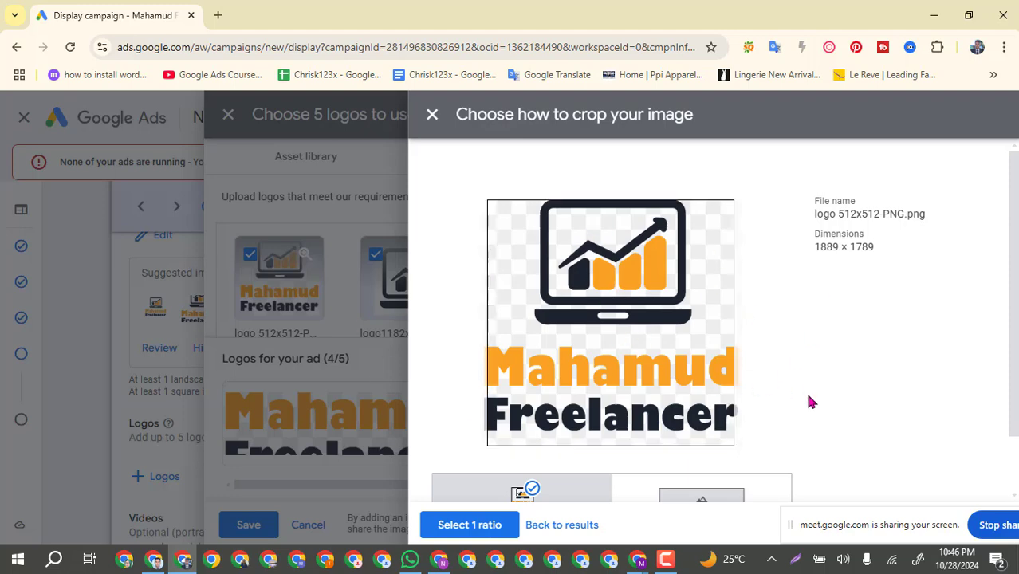
# Re-add the 4:1 ratio to check its crop, remove it again and apply only the 1:1 ratio.
pyautogui.scroll(-1, 808, 402)
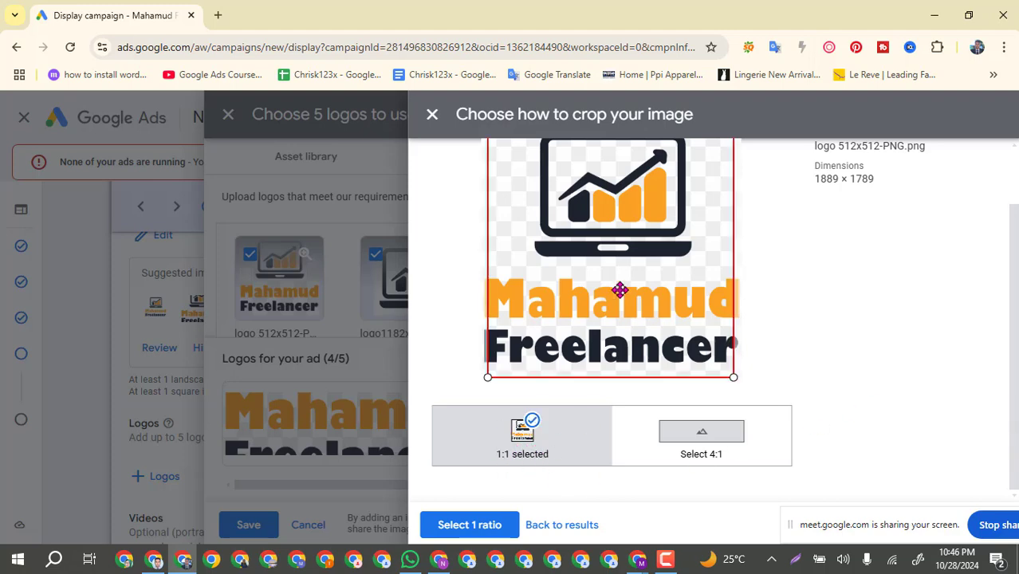
pyautogui.click(732, 445)
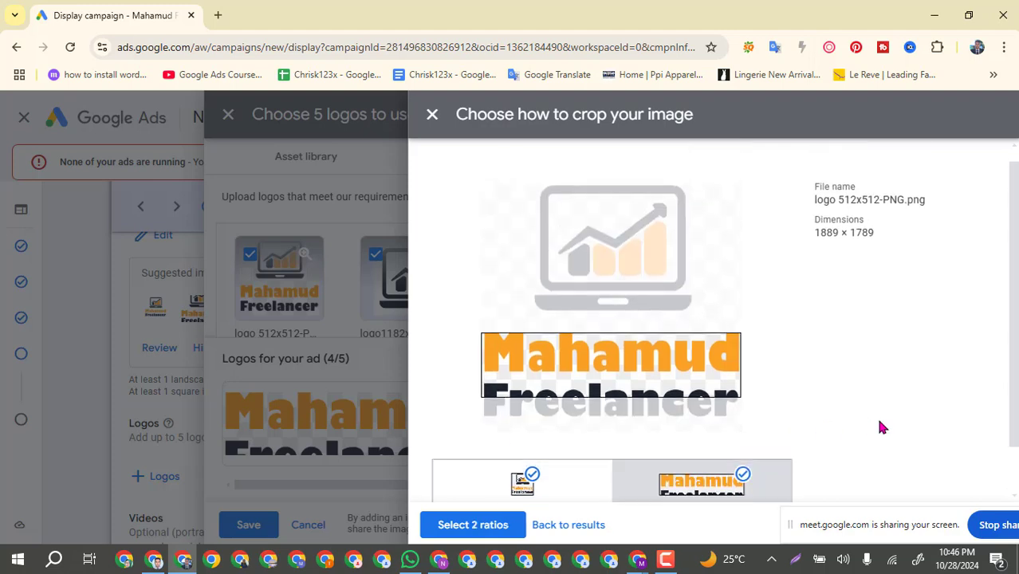
pyautogui.scroll(-2, 803, 362)
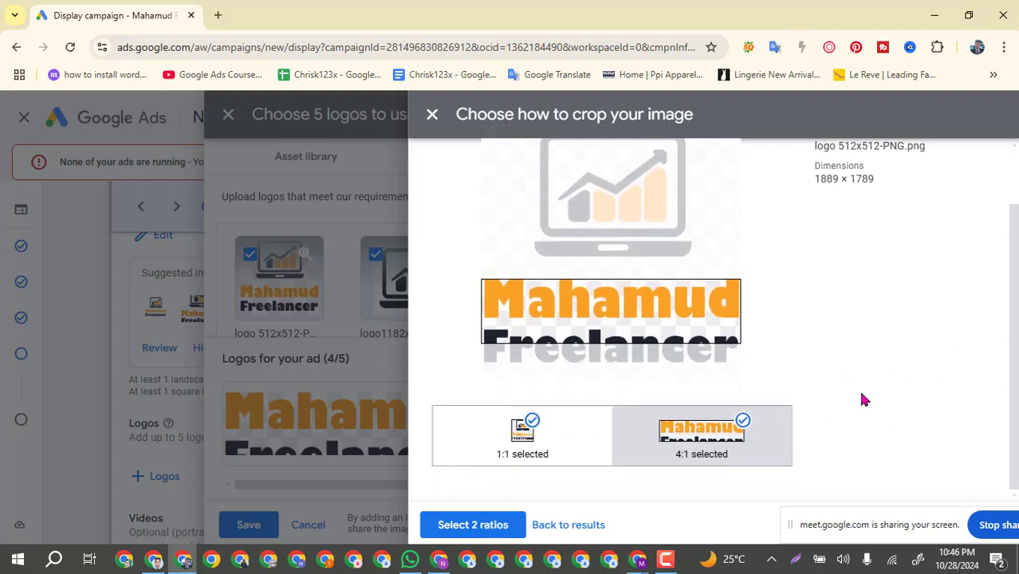
pyautogui.click(741, 423)
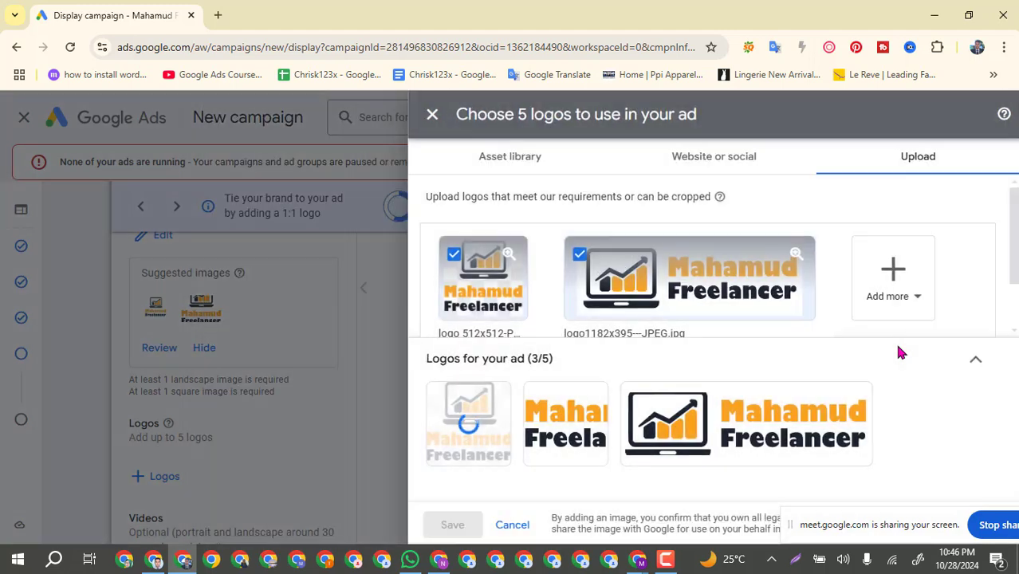
# Open the crop options of logo1182x395---JPEG, remove its 1:1 ratio and shift the 4:1 crop frame slightly upward.
pyautogui.click(682, 289)
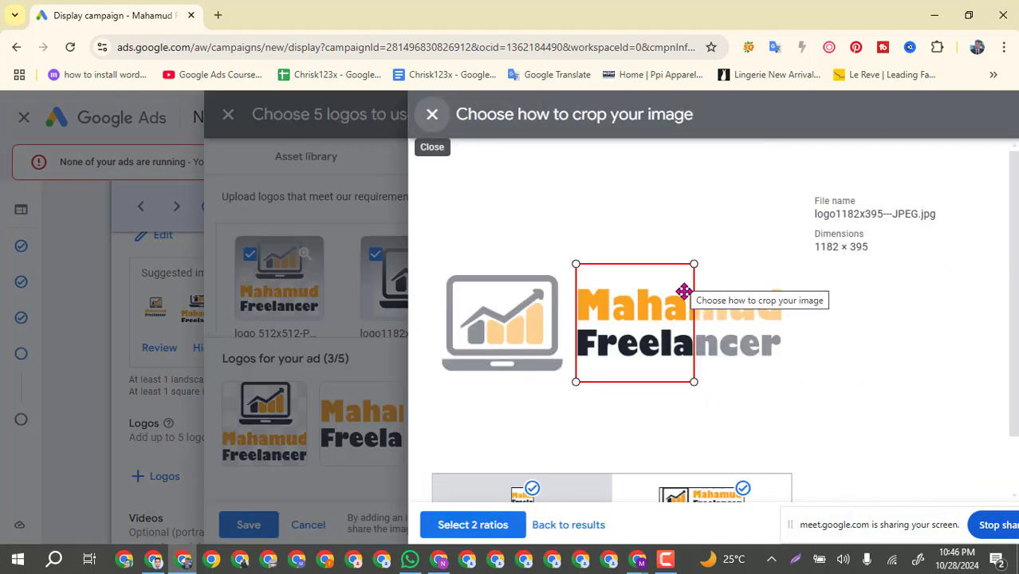
pyautogui.scroll(-1, 760, 410)
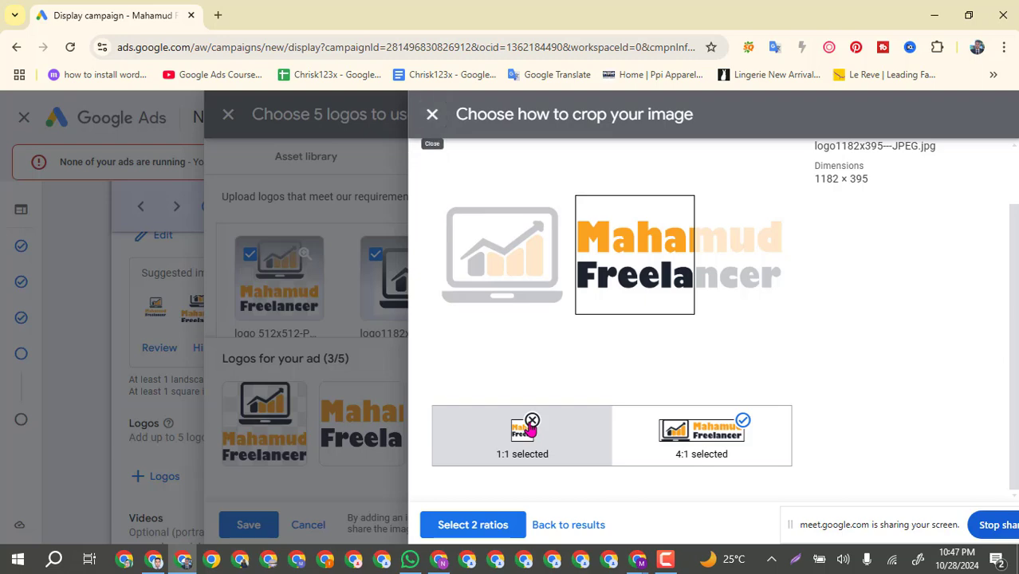
pyautogui.click(532, 422)
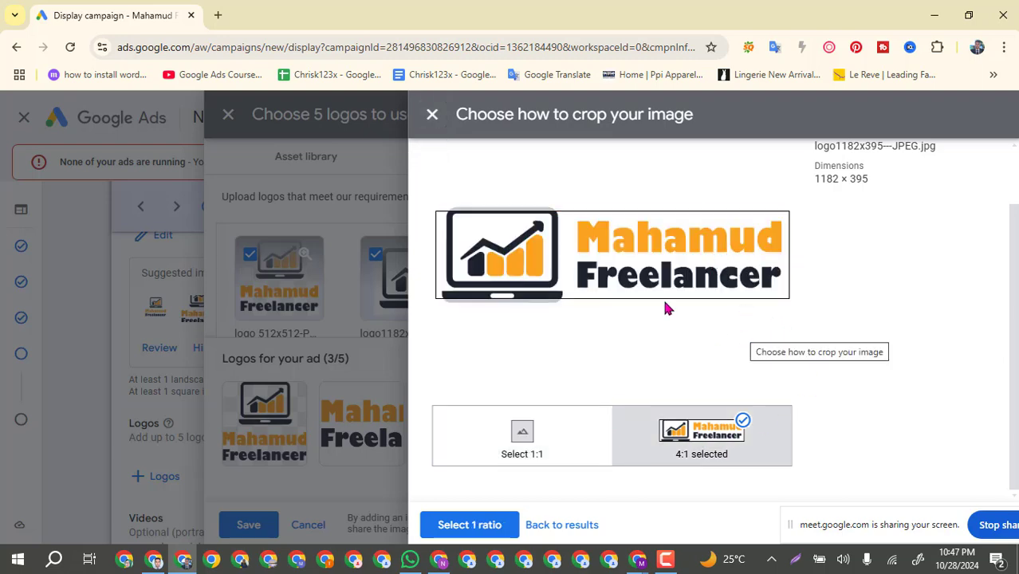
pyautogui.moveTo(612, 264); pyautogui.dragTo(612, 257)
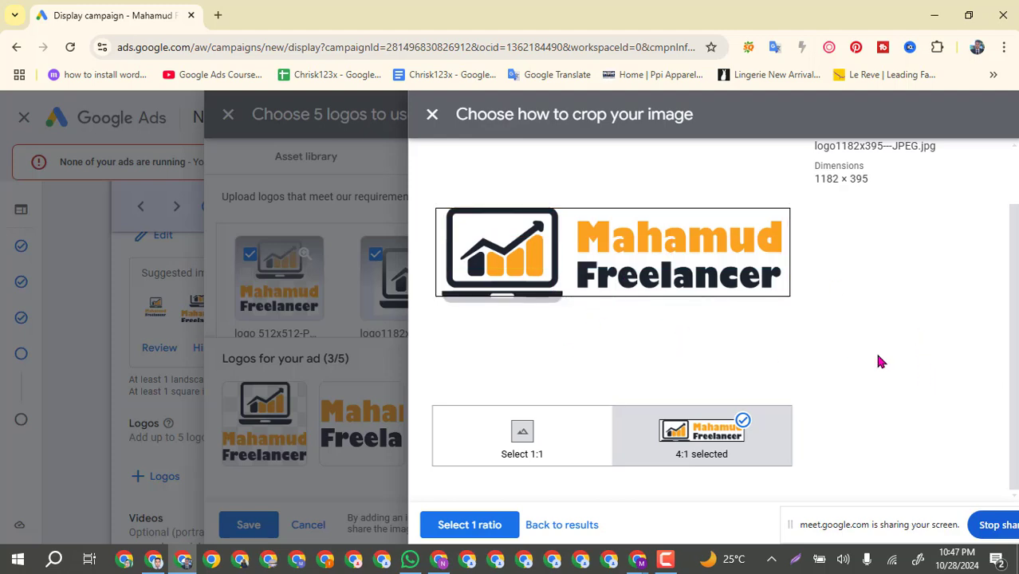
# Compare the wide logo's 1:1 and 4:1 crops, keep only the 4:1 ratio and save both logos to the ad.
pyautogui.scroll(1, 878, 361)
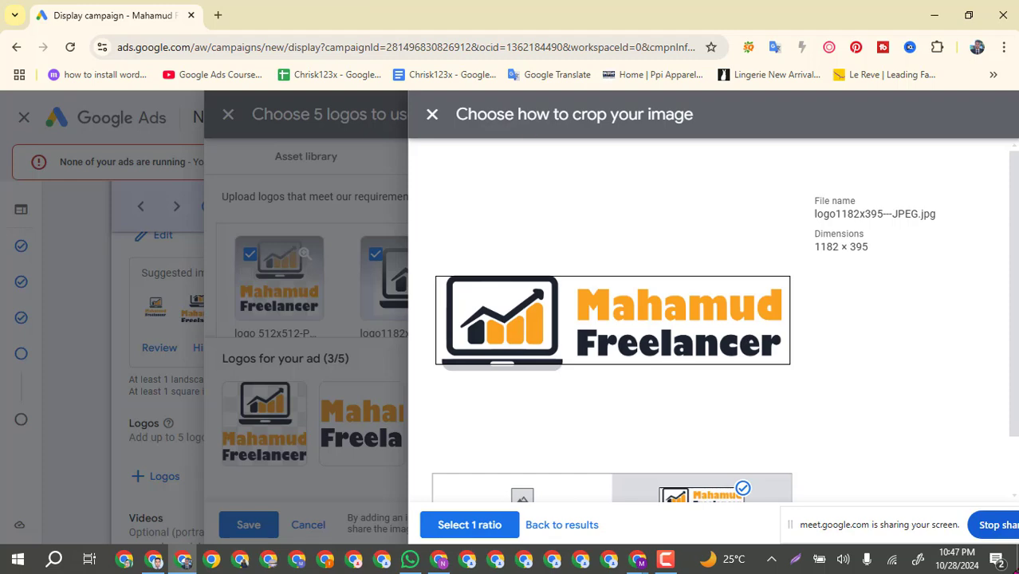
pyautogui.scroll(-2, 530, 359)
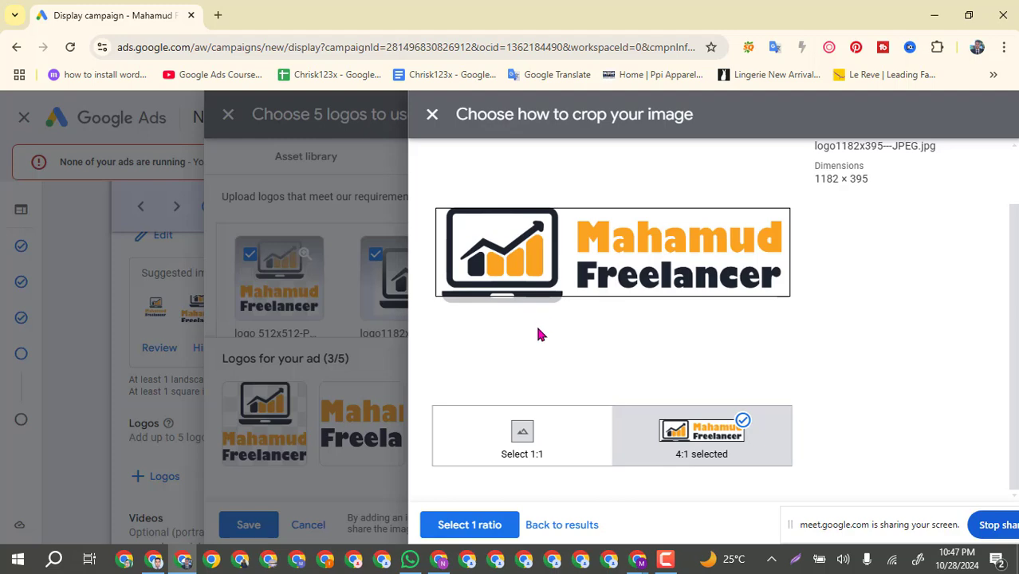
pyautogui.scroll(2, 538, 334)
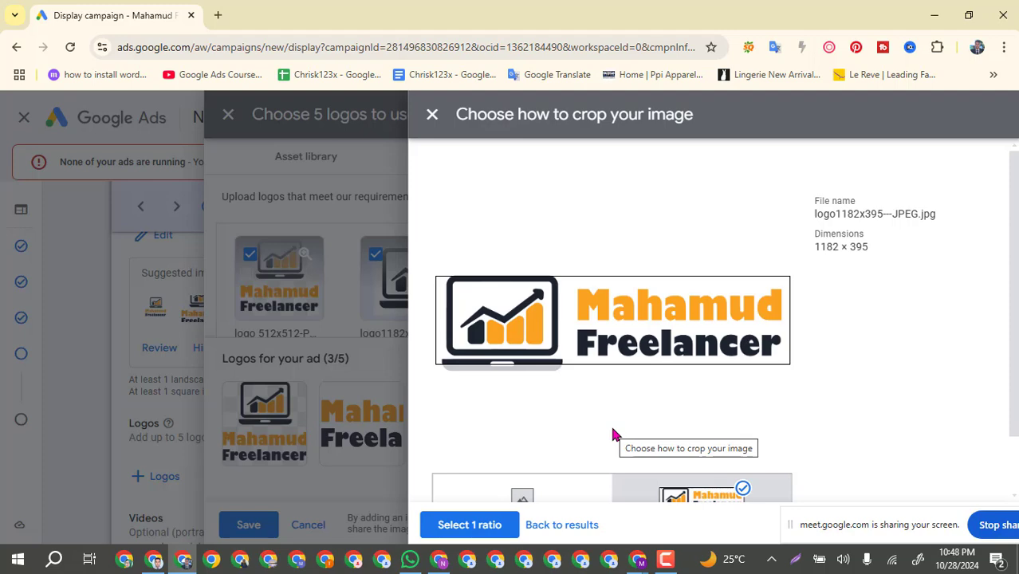
pyautogui.scroll(-2, 614, 434)
pyautogui.click(523, 427)
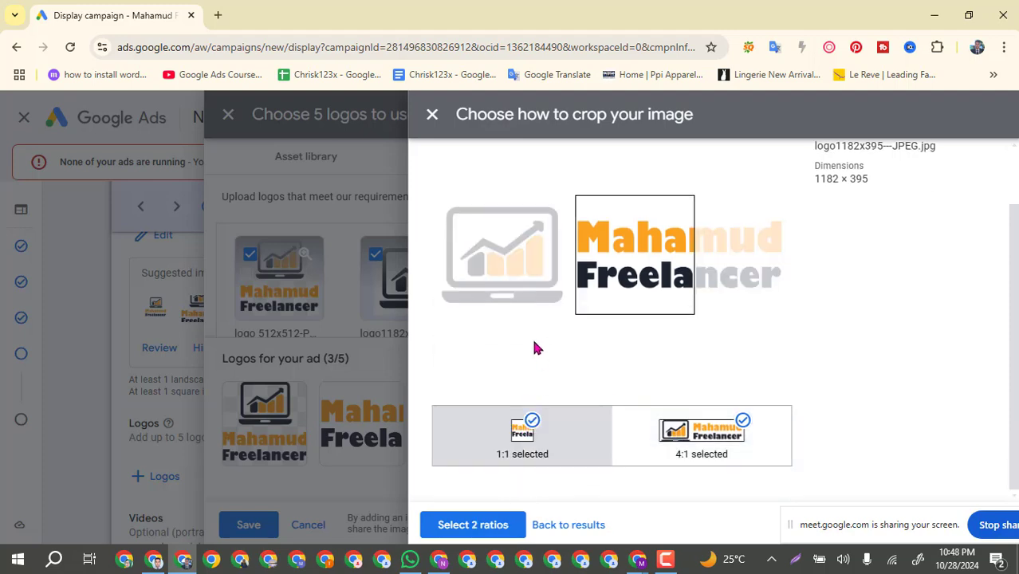
pyautogui.scroll(2, 524, 357)
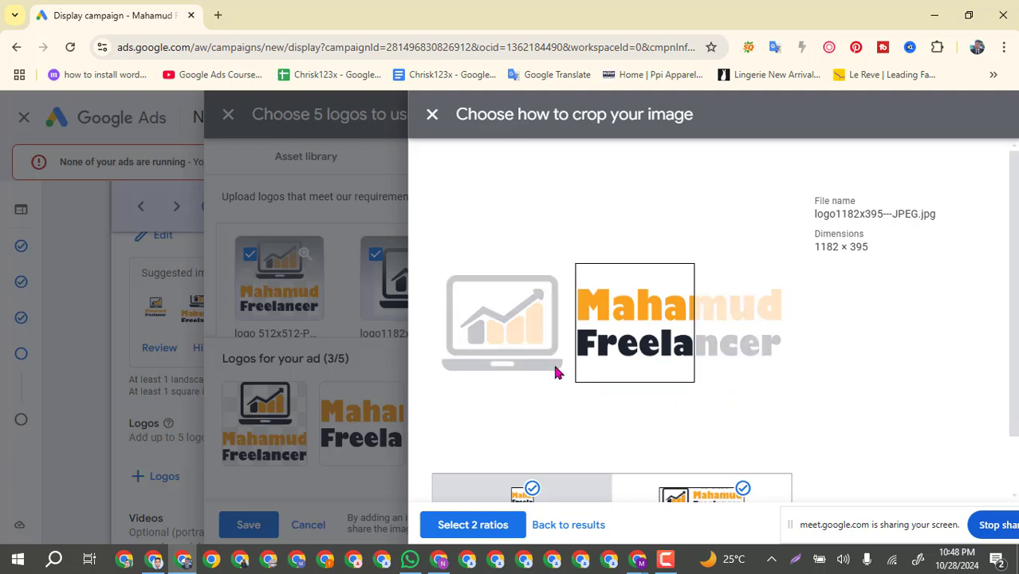
pyautogui.scroll(-2, 750, 441)
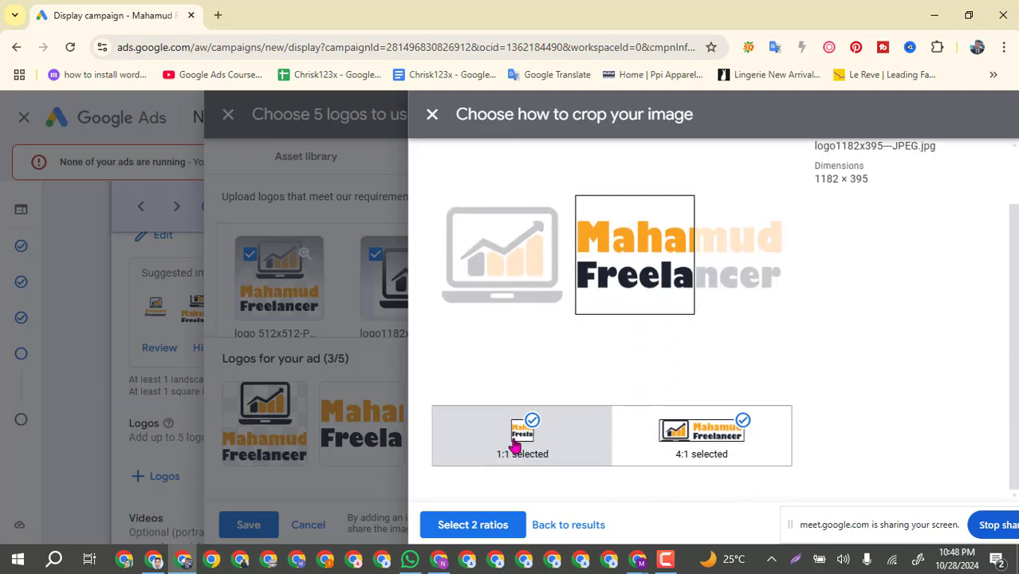
pyautogui.click(534, 427)
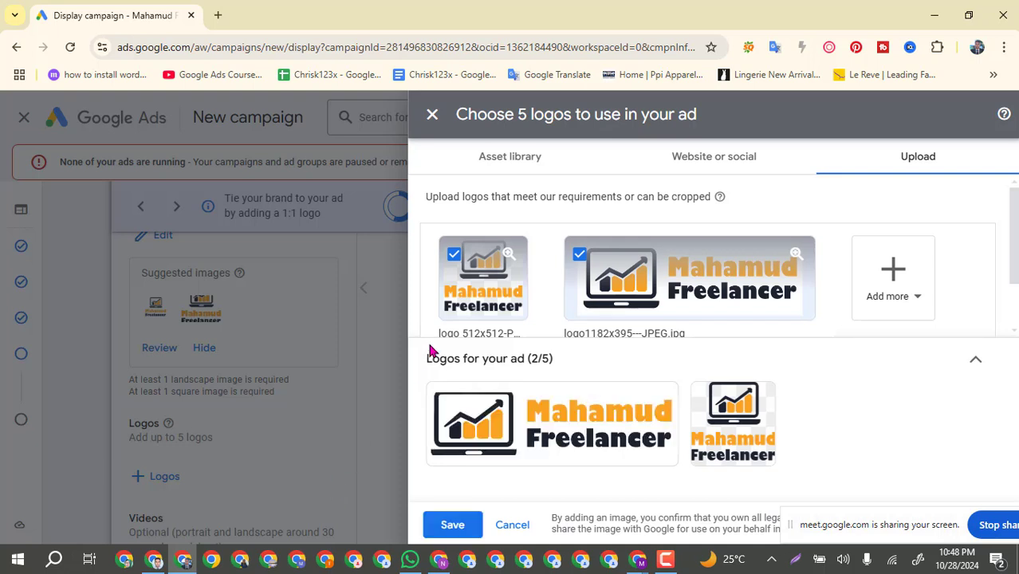
pyautogui.click(451, 528)
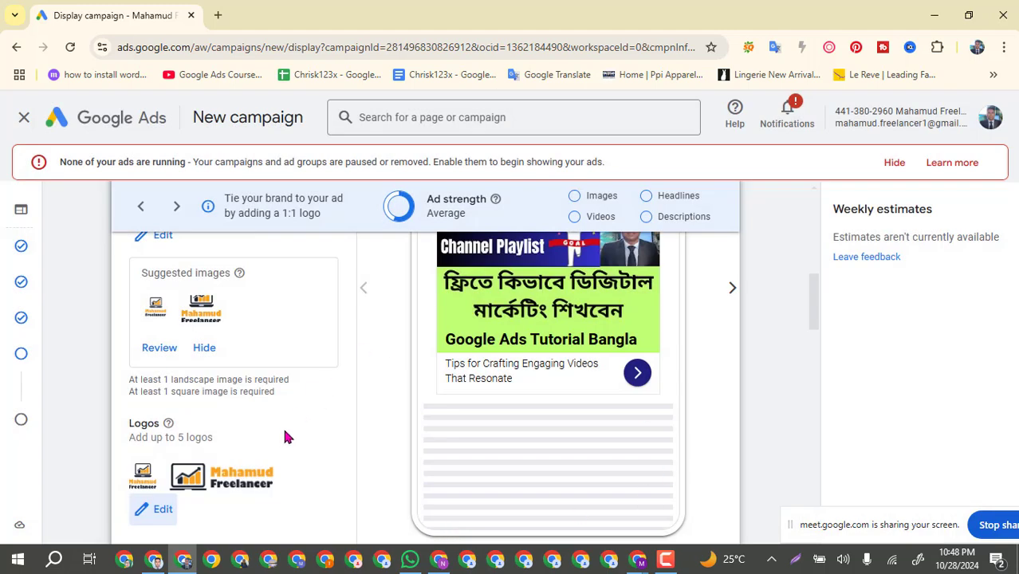
# Review the ad's logos and images together with the ad preview.
pyautogui.scroll(-1, 284, 437)
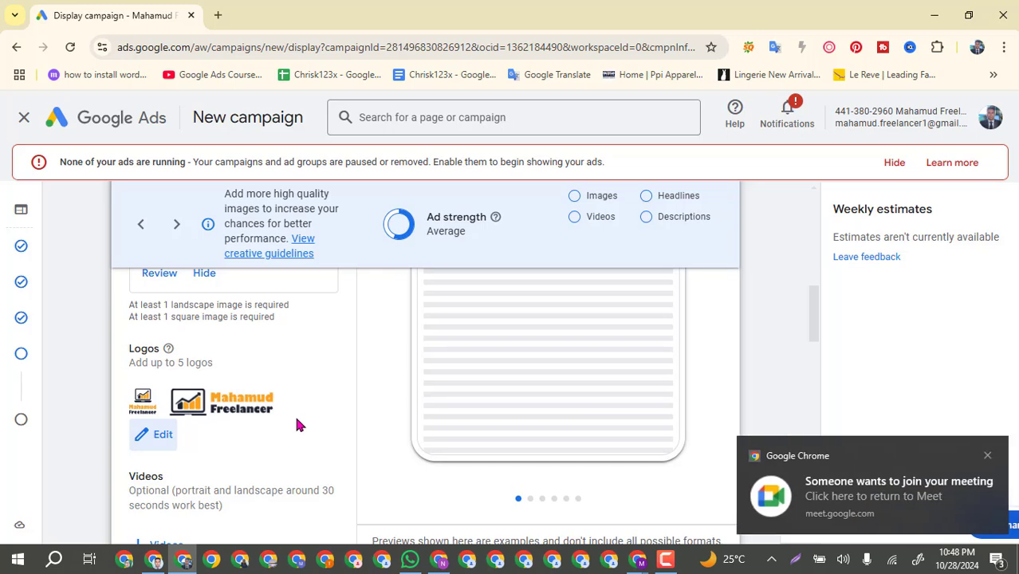
pyautogui.scroll(1, 296, 426)
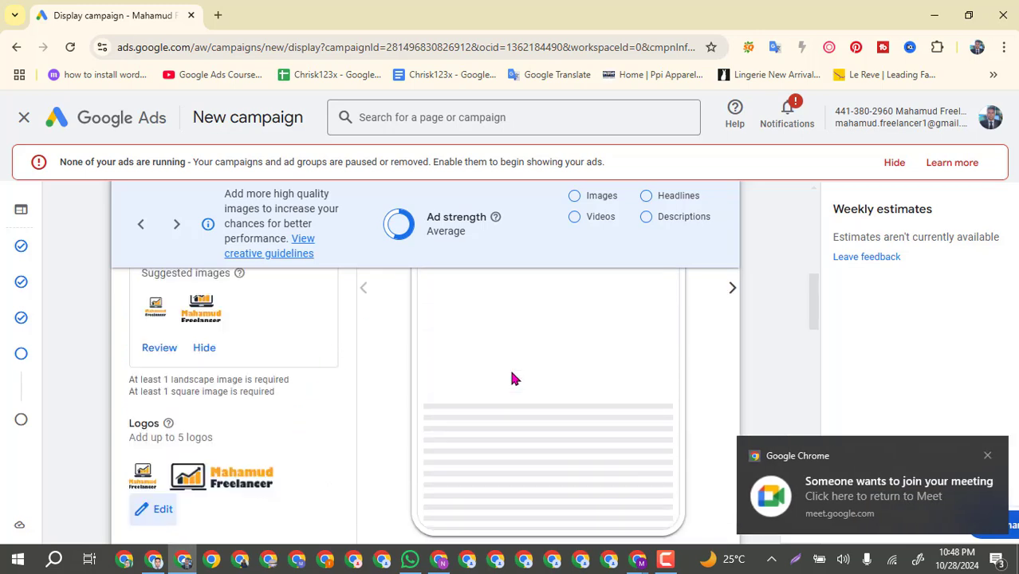
pyautogui.scroll(2, 511, 374)
pyautogui.scroll(1, 588, 366)
pyautogui.scroll(-1, 589, 365)
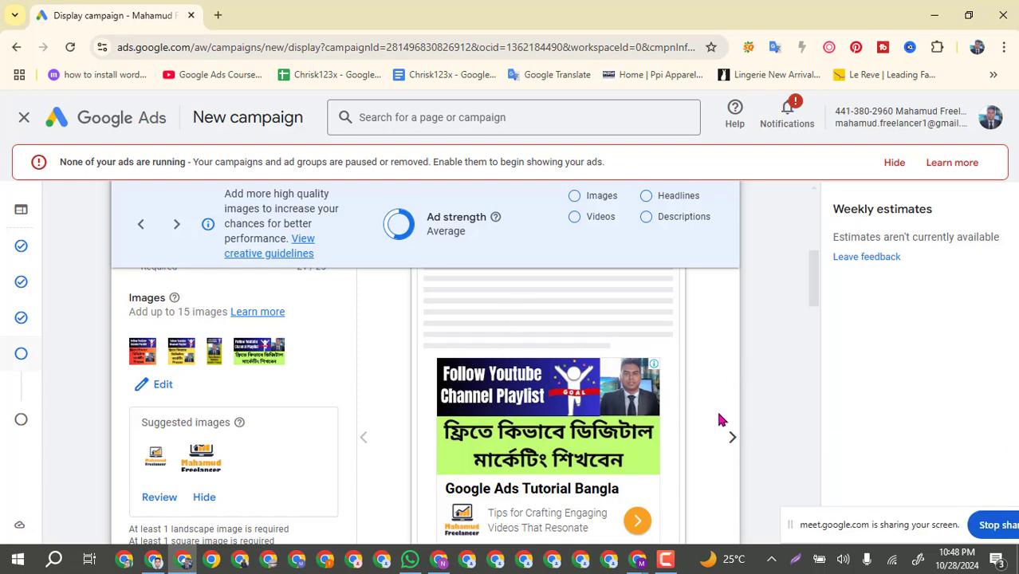
pyautogui.scroll(-1, 634, 420)
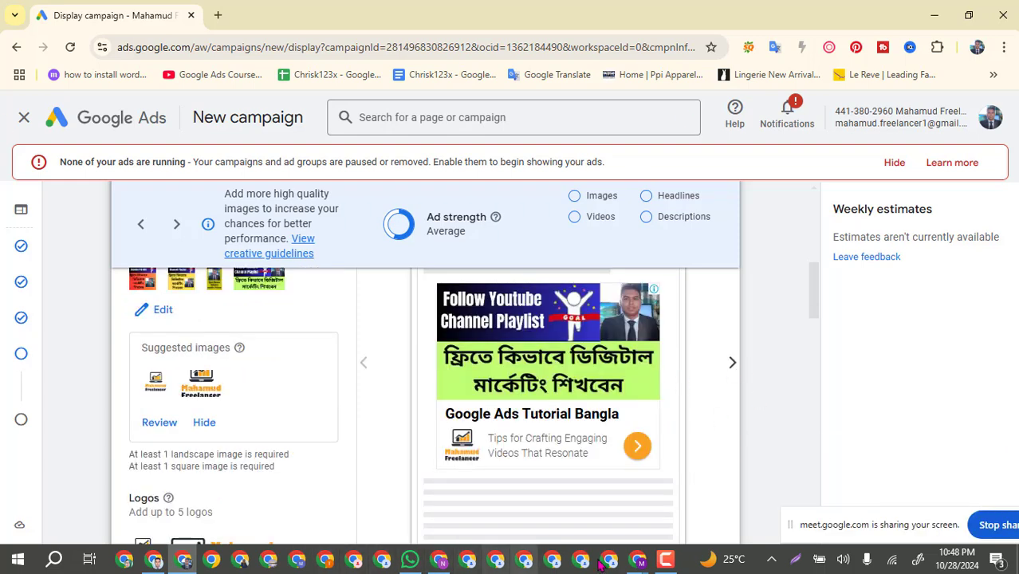
# Switch to the Google Meet call, admit the waiting participant and return to the Google Ads campaign.
pyautogui.click(638, 561)
pyautogui.hotkey('alt', 'Tab')
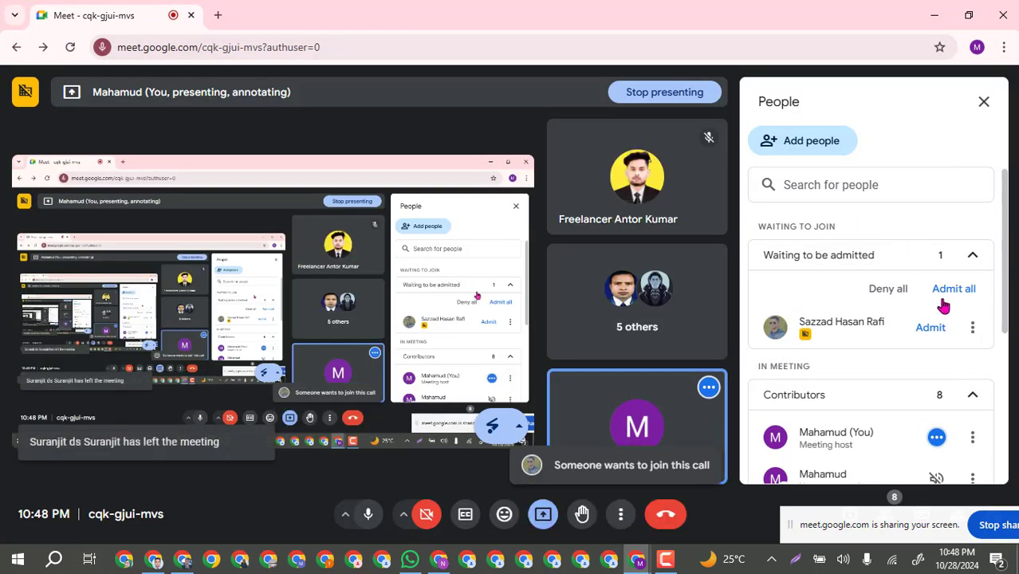
pyautogui.click(930, 330)
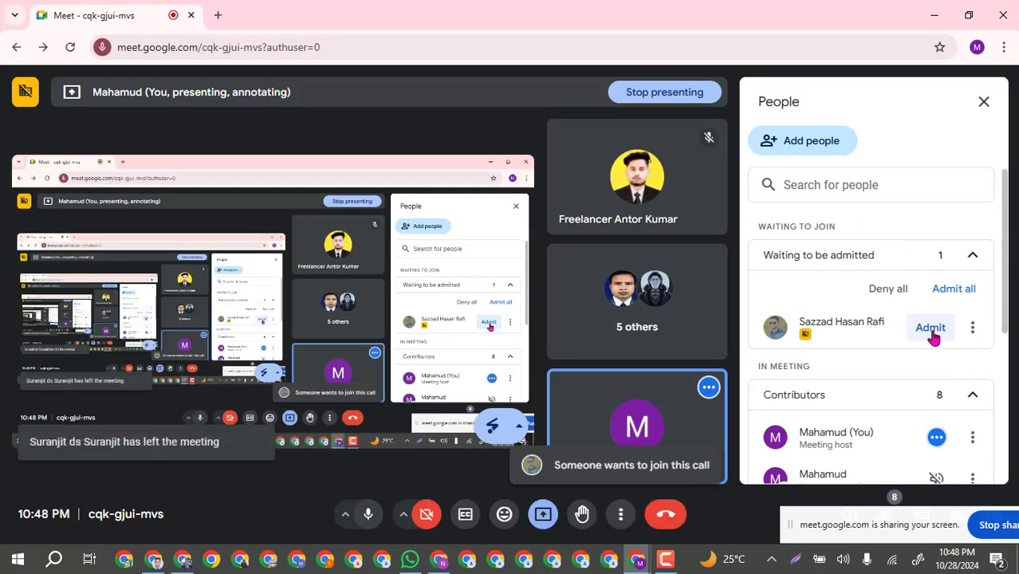
pyautogui.click(935, 16)
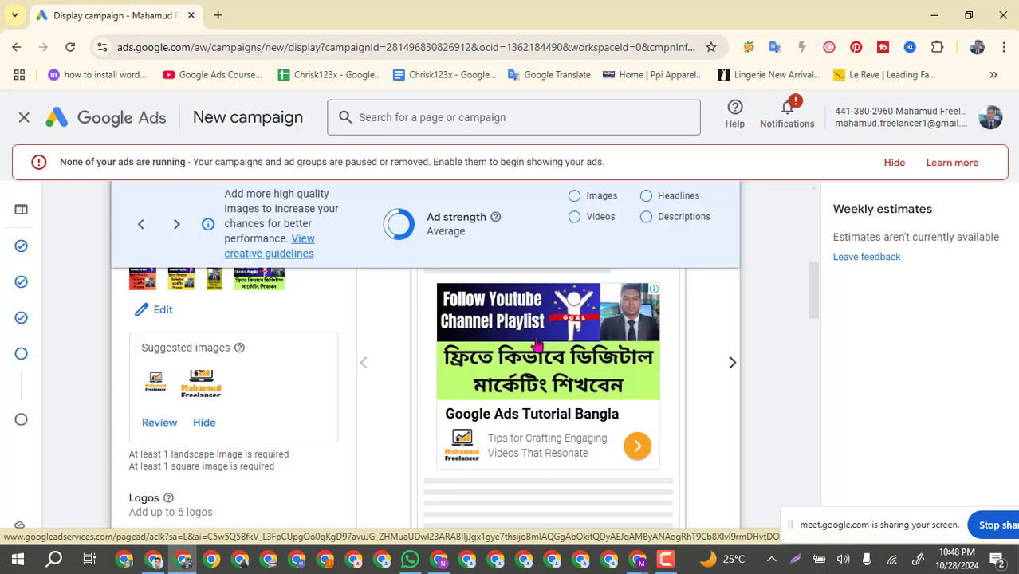
# Show the next ad preview format and examine how its image, logo and text are arranged.
pyautogui.click(732, 369)
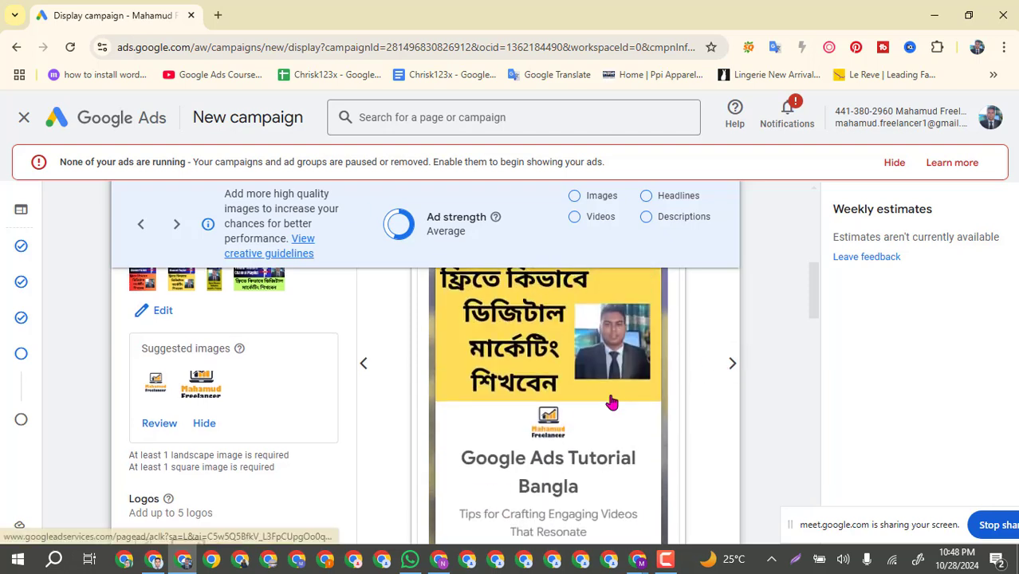
pyautogui.scroll(2, 609, 400)
pyautogui.scroll(-1, 607, 431)
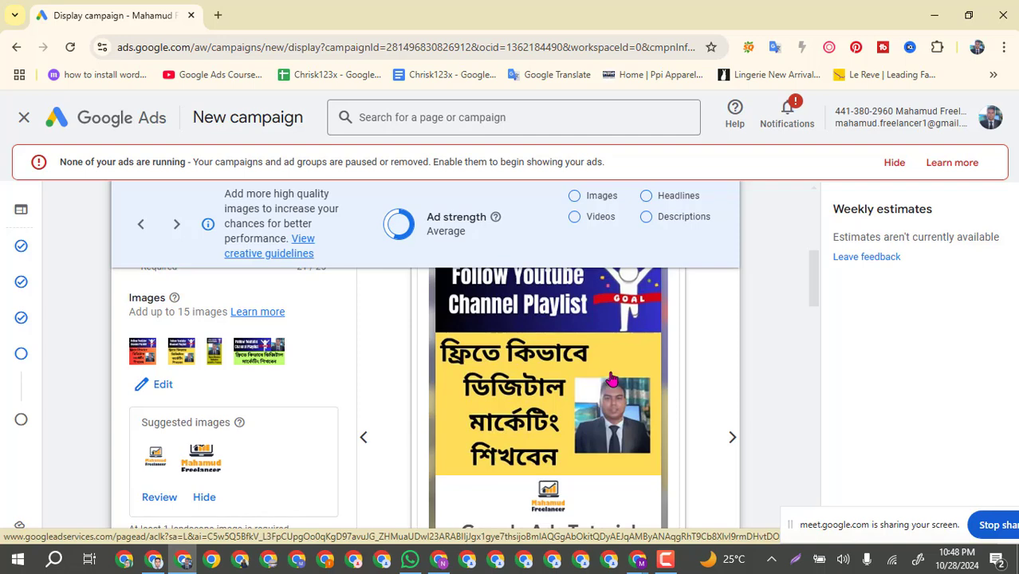
# Inspect the rest of the current ad preview, advance to the next format and examine its image, logo and headline.
pyautogui.scroll(-1, 600, 407)
pyautogui.scroll(-2, 599, 407)
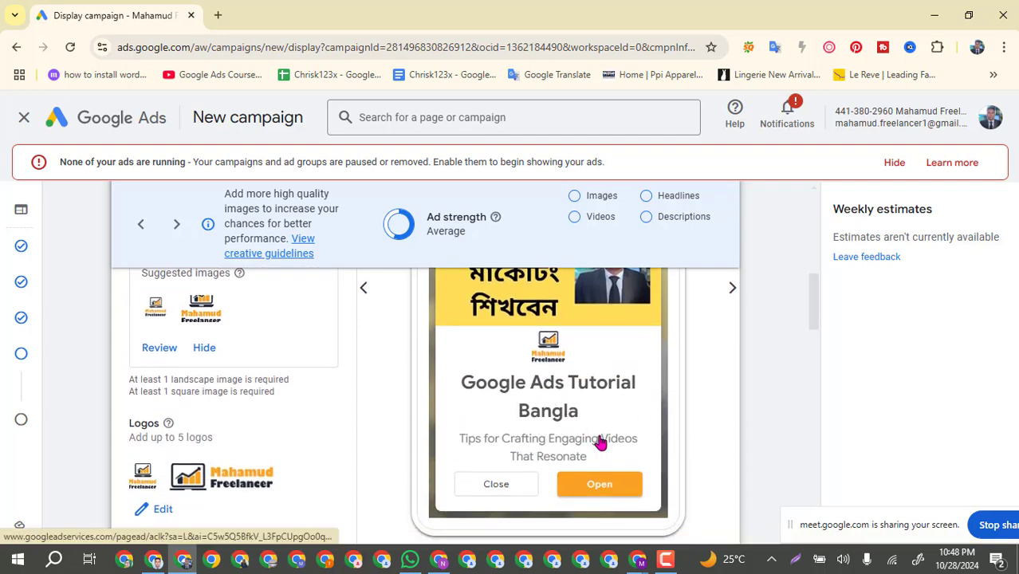
pyautogui.click(732, 289)
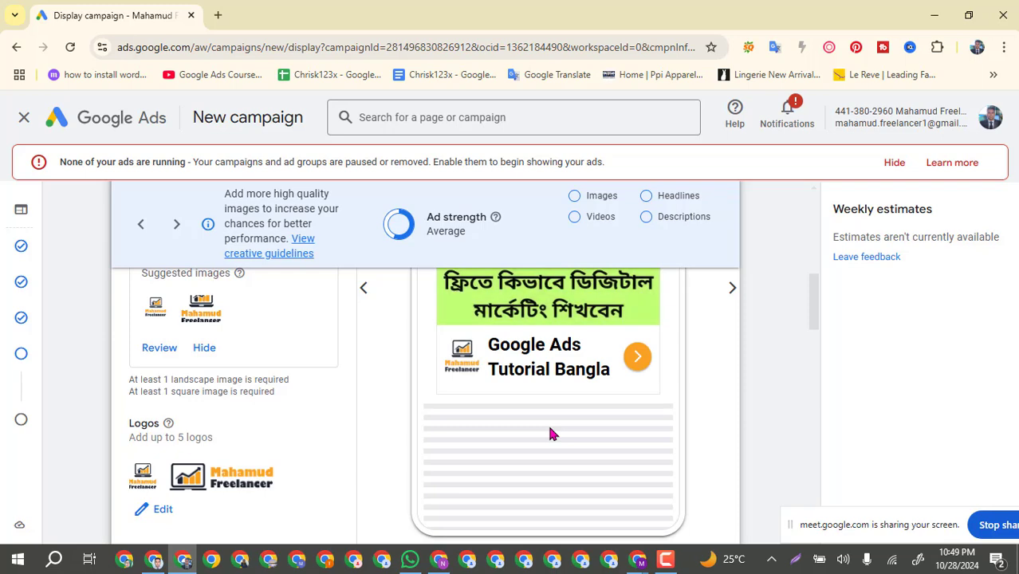
pyautogui.scroll(3, 550, 434)
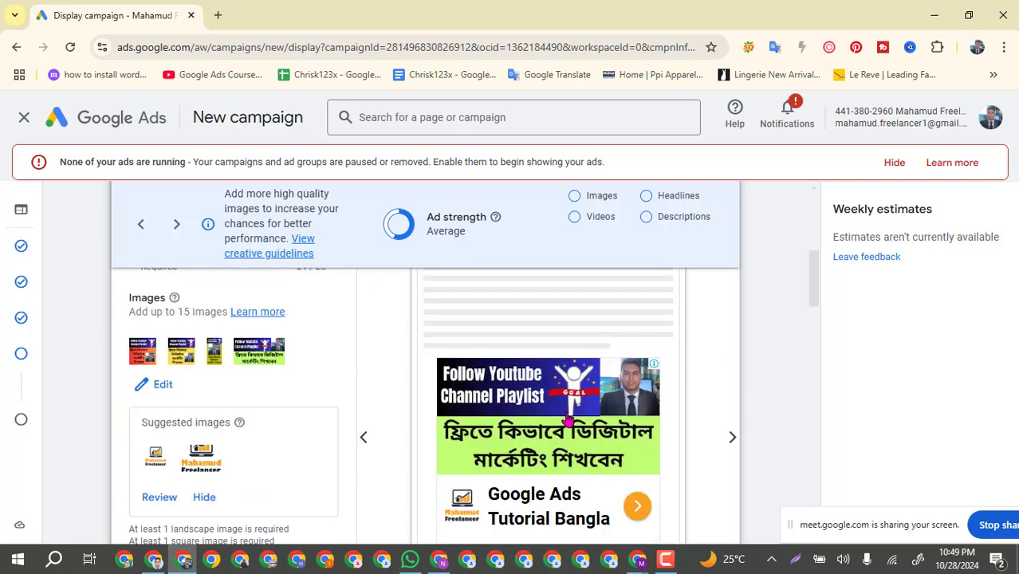
pyautogui.scroll(-1, 562, 419)
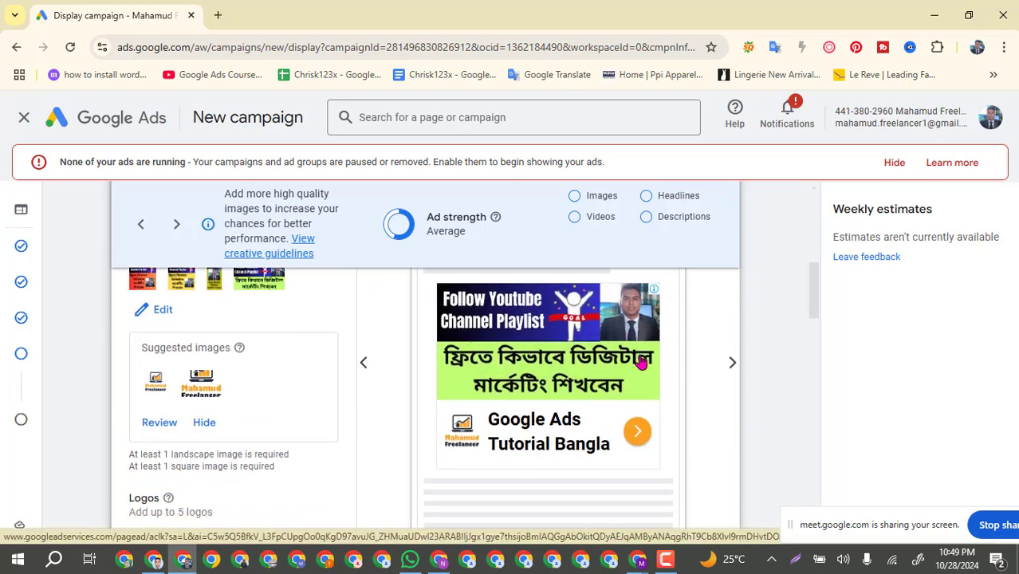
# Advance through the next two display preview formats and check how each arranges the image, headline, description and business name.
pyautogui.click(732, 363)
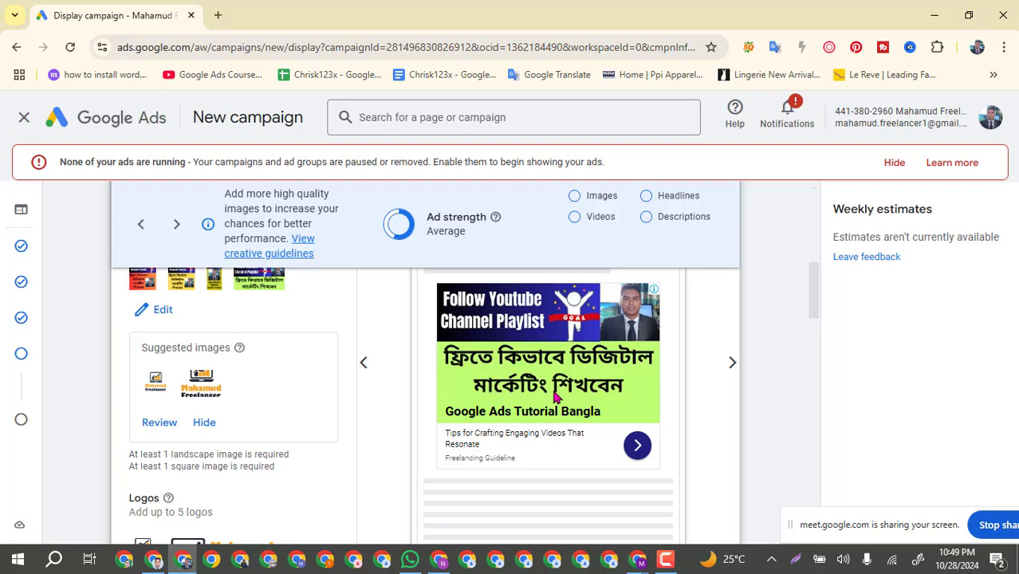
pyautogui.scroll(-2, 560, 368)
pyautogui.scroll(2, 560, 367)
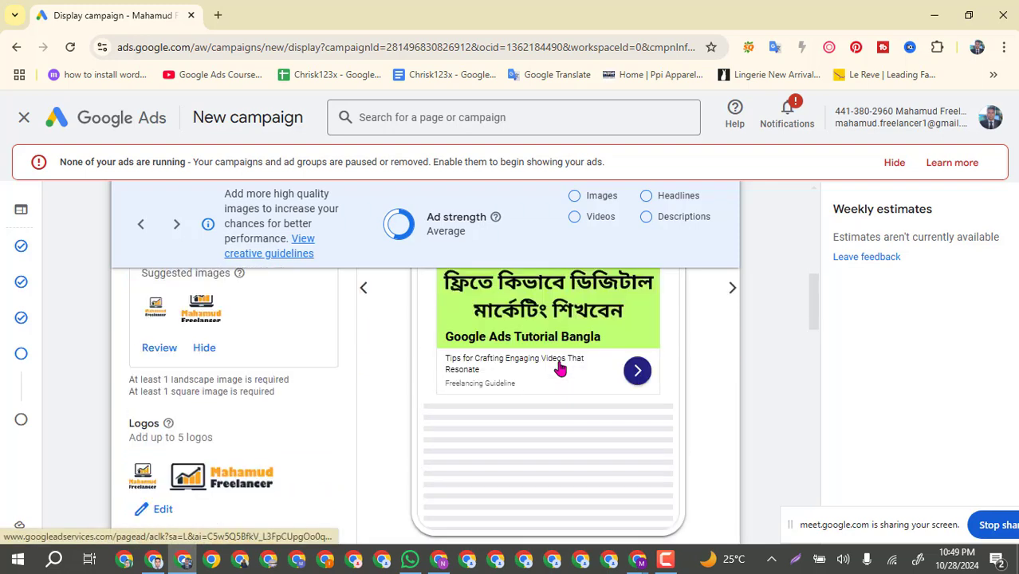
pyautogui.click(730, 365)
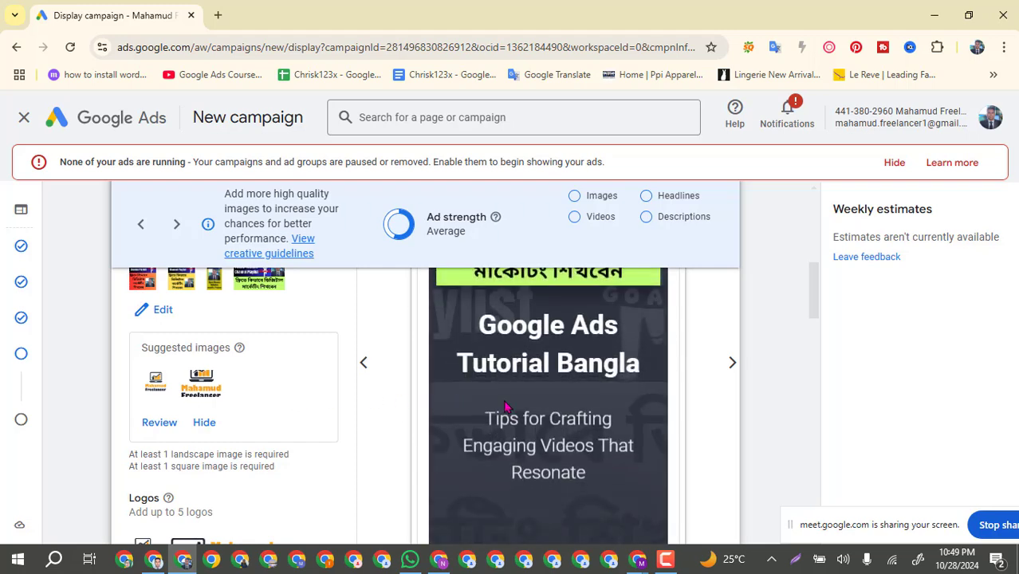
pyautogui.scroll(2, 559, 359)
pyautogui.scroll(-3, 563, 495)
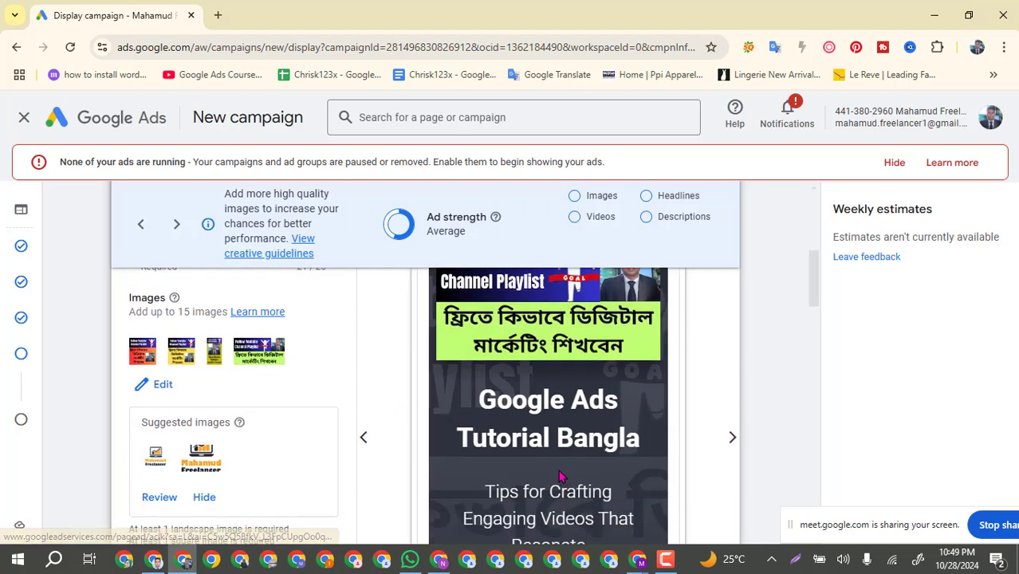
pyautogui.scroll(4, 578, 431)
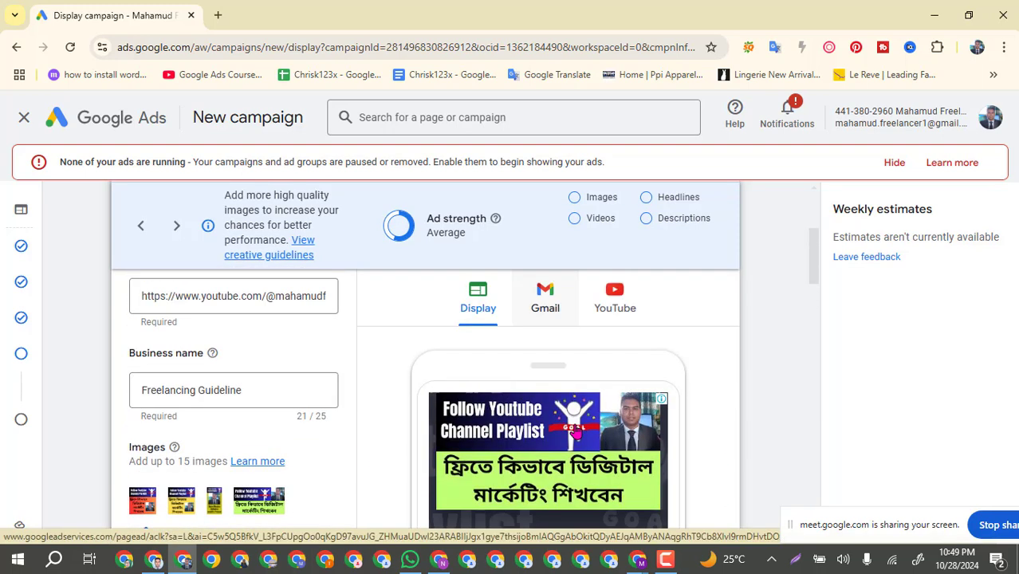
# Review the ad's logos, the optional Videos section, the suggested headlines and the entered headline.
pyautogui.scroll(-5, 279, 428)
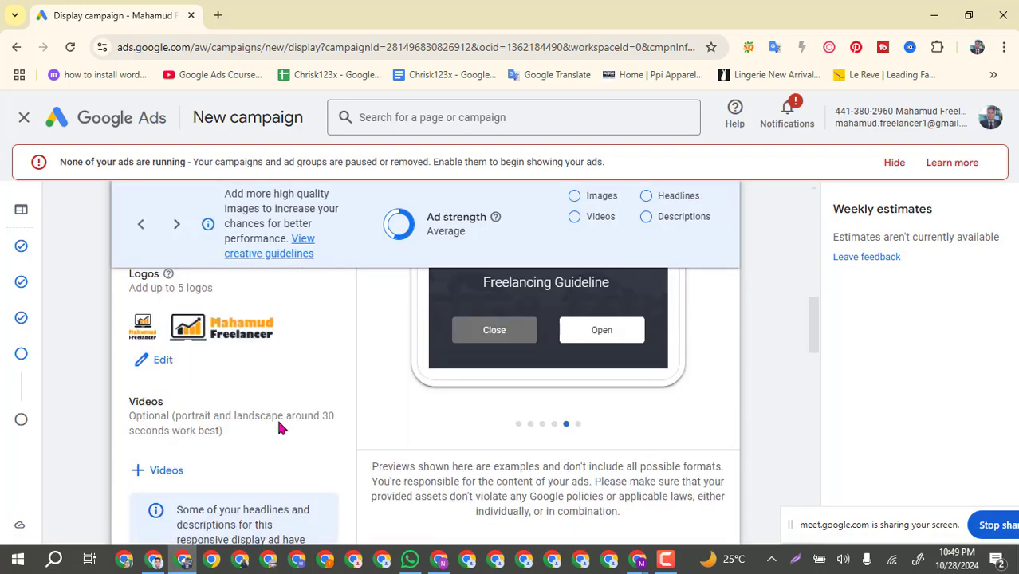
pyautogui.scroll(-2, 278, 427)
pyautogui.scroll(2, 279, 428)
pyautogui.scroll(1, 278, 428)
pyautogui.scroll(-3, 279, 427)
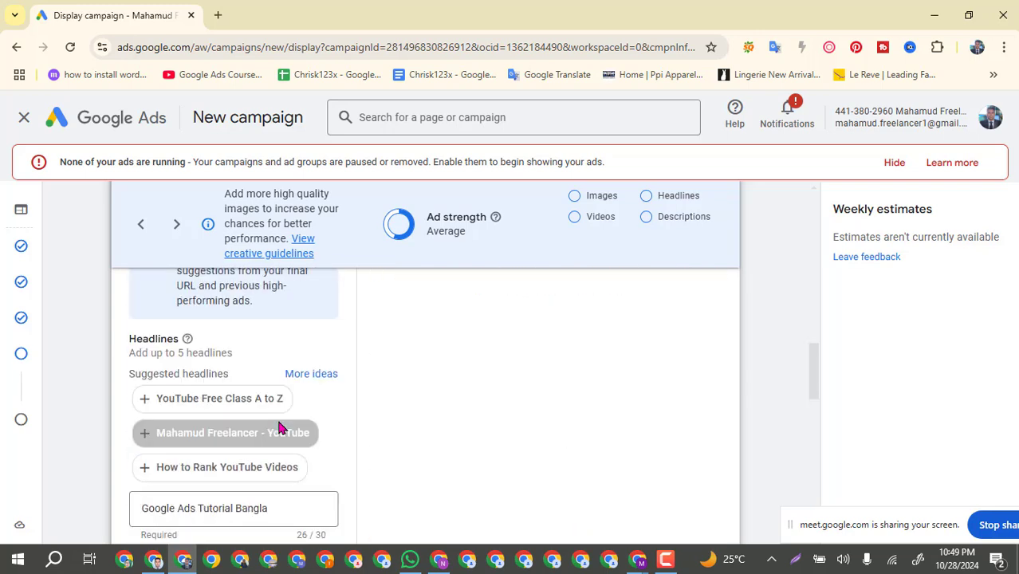
pyautogui.scroll(-1, 278, 427)
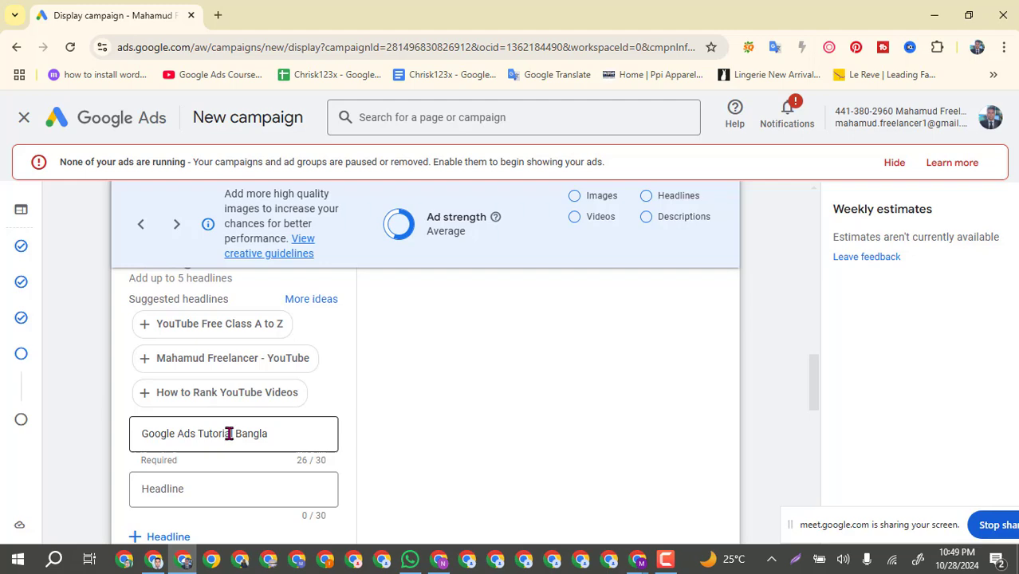
# Go back to the previous display preview format and compare its text with the ad's headline field.
pyautogui.scroll(6, 493, 406)
pyautogui.scroll(3, 494, 414)
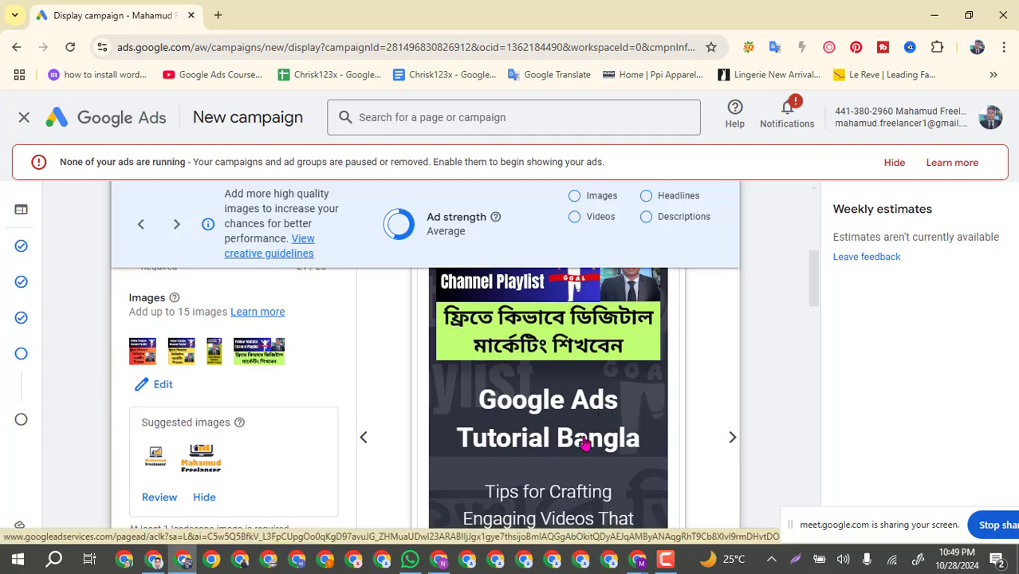
pyautogui.scroll(2, 558, 443)
pyautogui.scroll(-2, 447, 442)
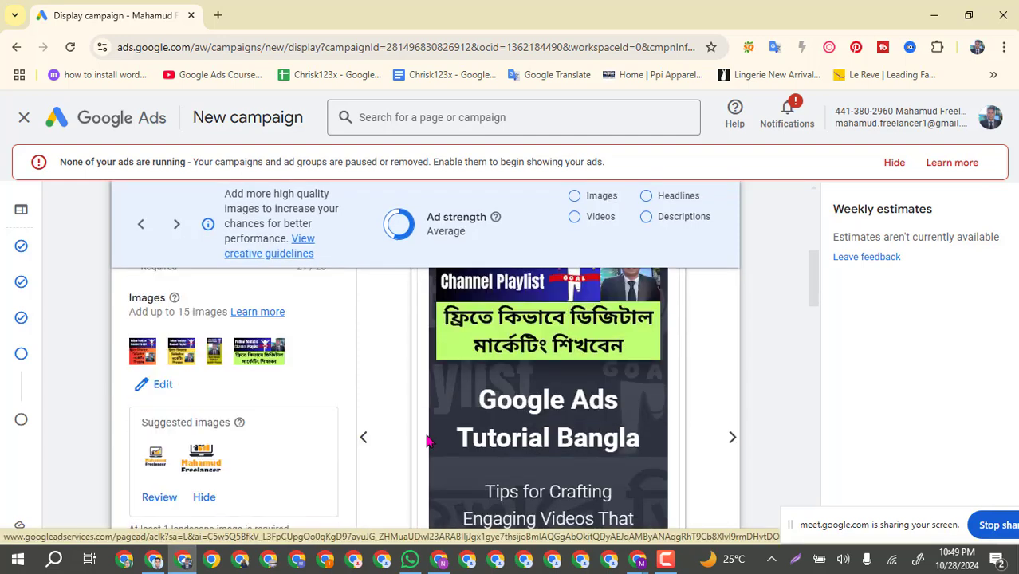
pyautogui.click(363, 438)
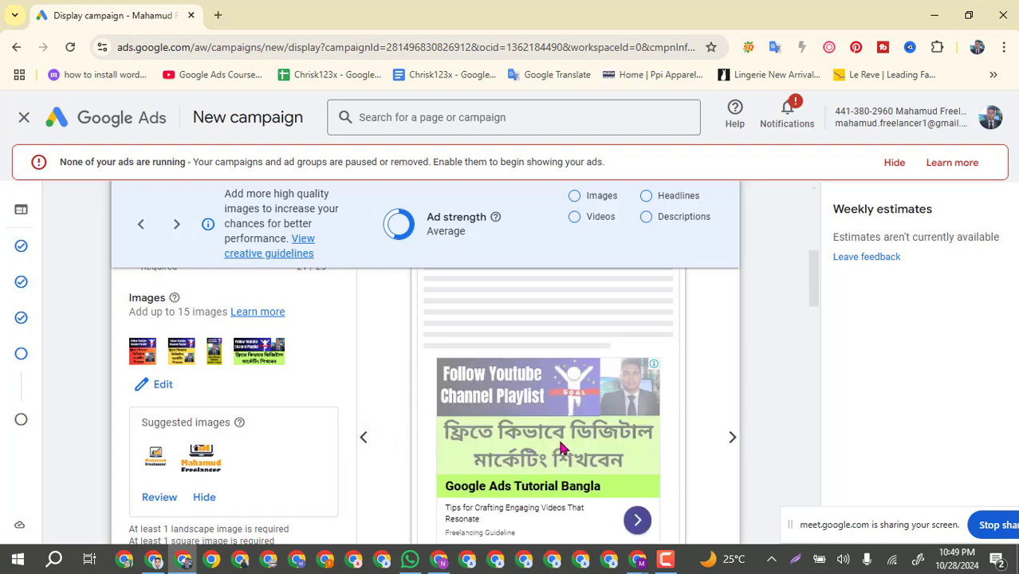
pyautogui.scroll(-2, 558, 446)
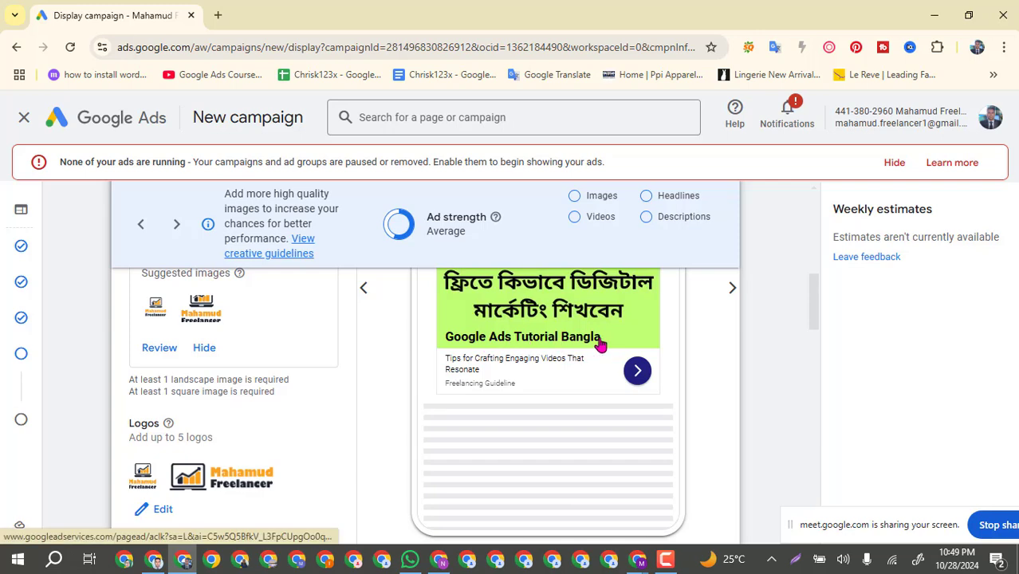
pyautogui.scroll(-6, 276, 452)
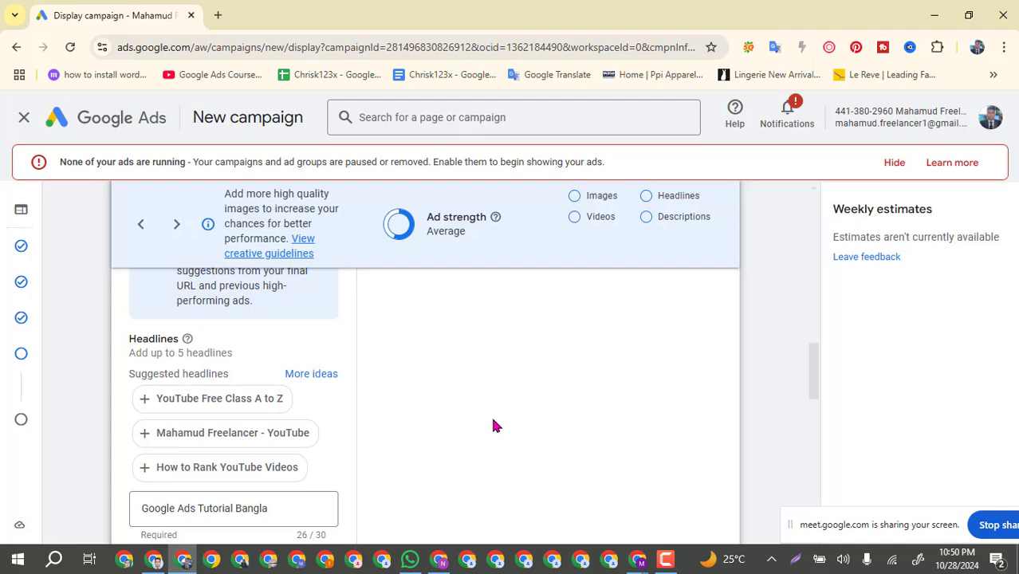
pyautogui.scroll(8, 493, 425)
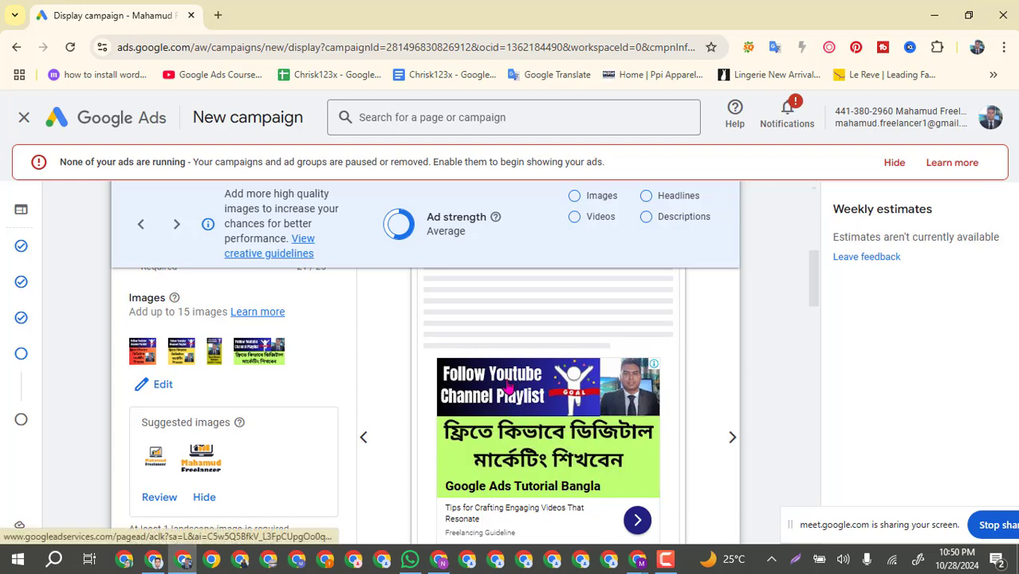
# Compare the uploaded ad images with the preview and read the recommendations for the optional videos.
pyautogui.scroll(-1, 508, 386)
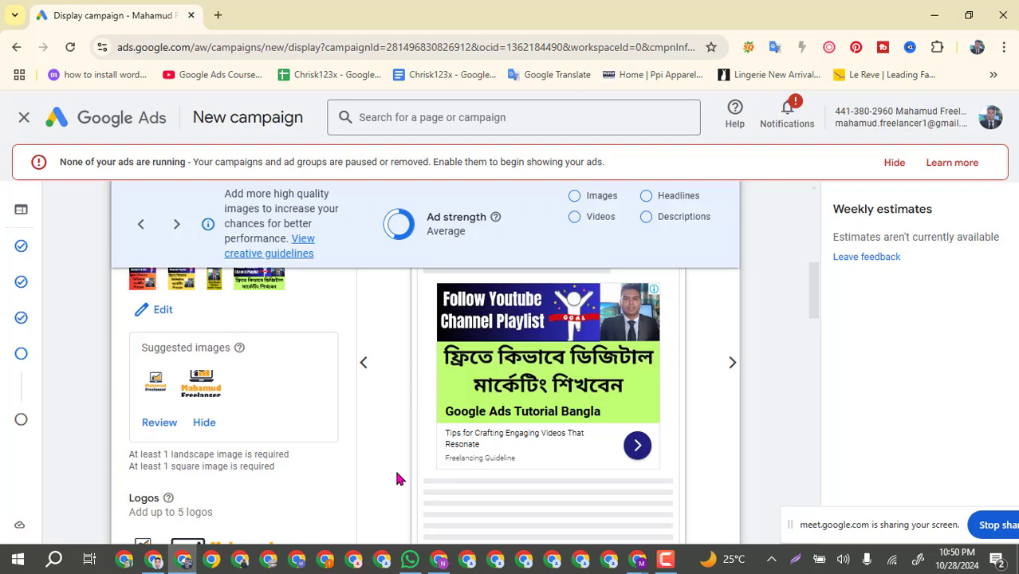
pyautogui.scroll(1, 399, 478)
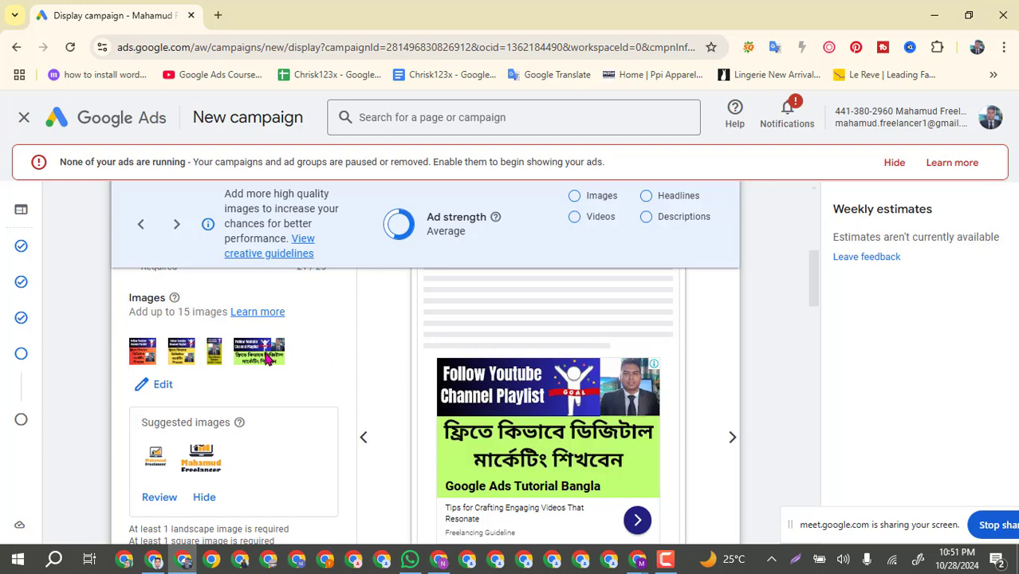
pyautogui.scroll(-1, 345, 378)
pyautogui.scroll(-5, 346, 378)
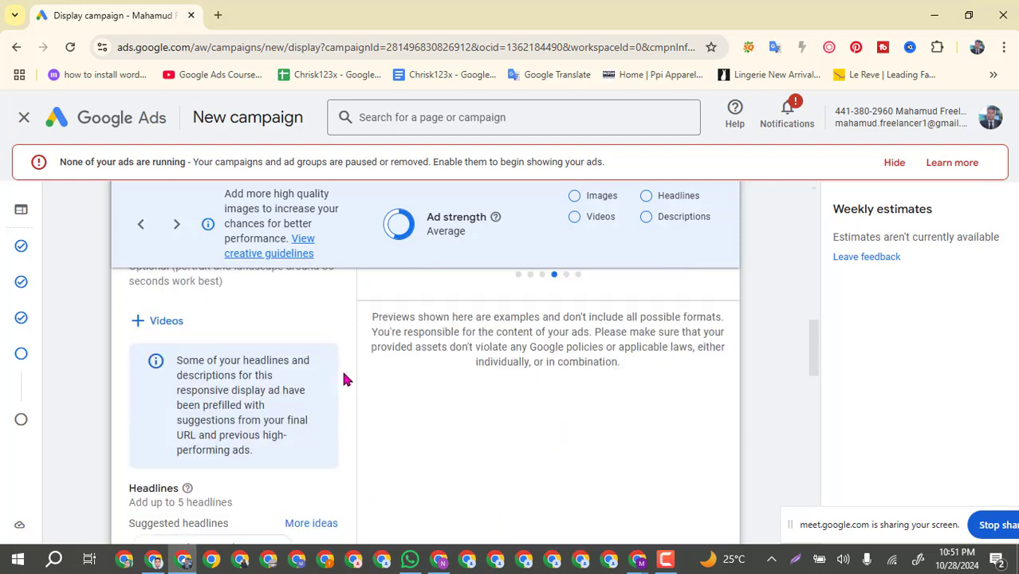
pyautogui.scroll(1, 307, 382)
pyautogui.scroll(1, 313, 374)
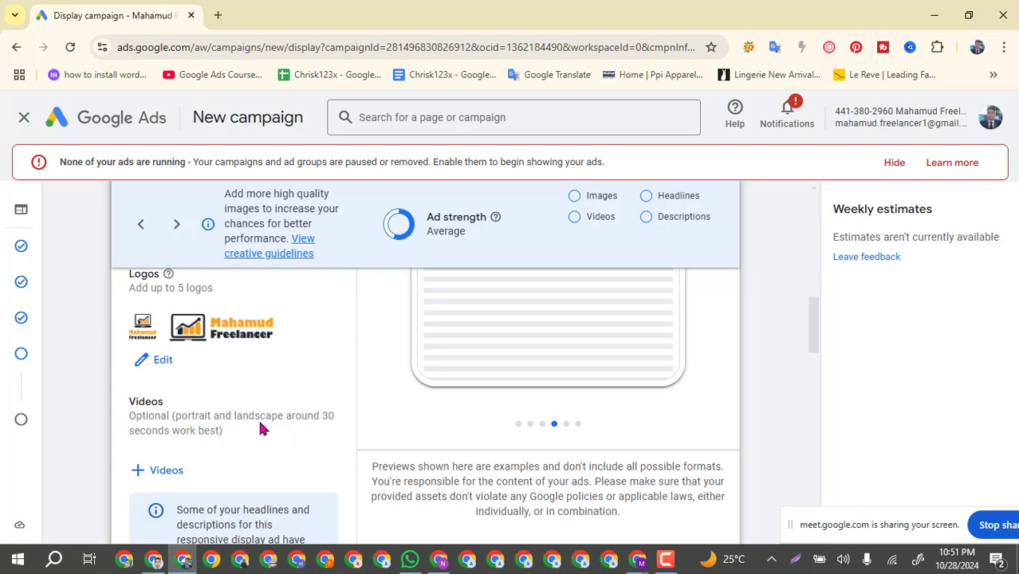
pyautogui.scroll(3, 258, 417)
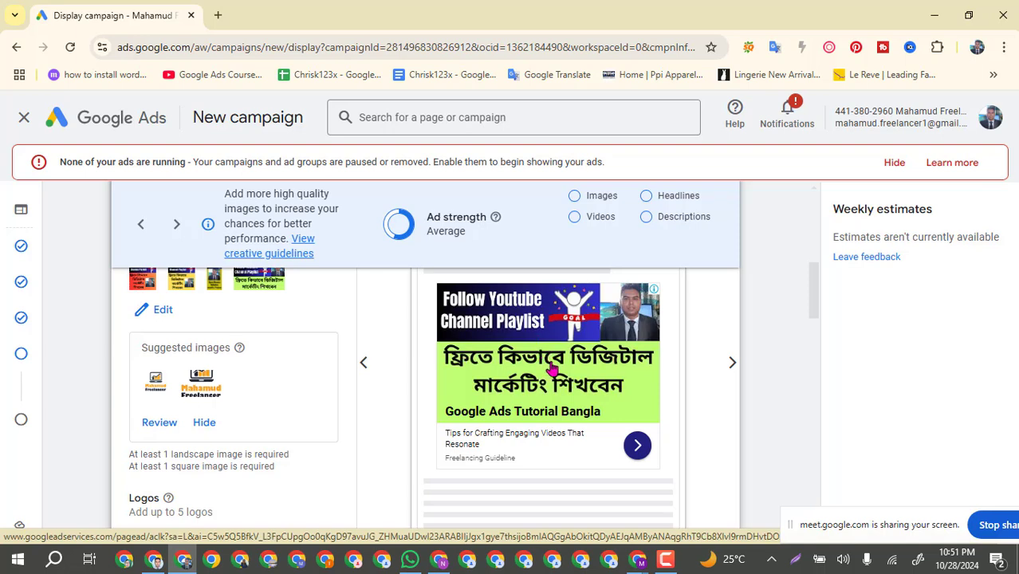
# Examine the image requirements, the two logos and the Videos section of the ad form.
pyautogui.scroll(-1, 550, 367)
pyautogui.scroll(-3, 551, 368)
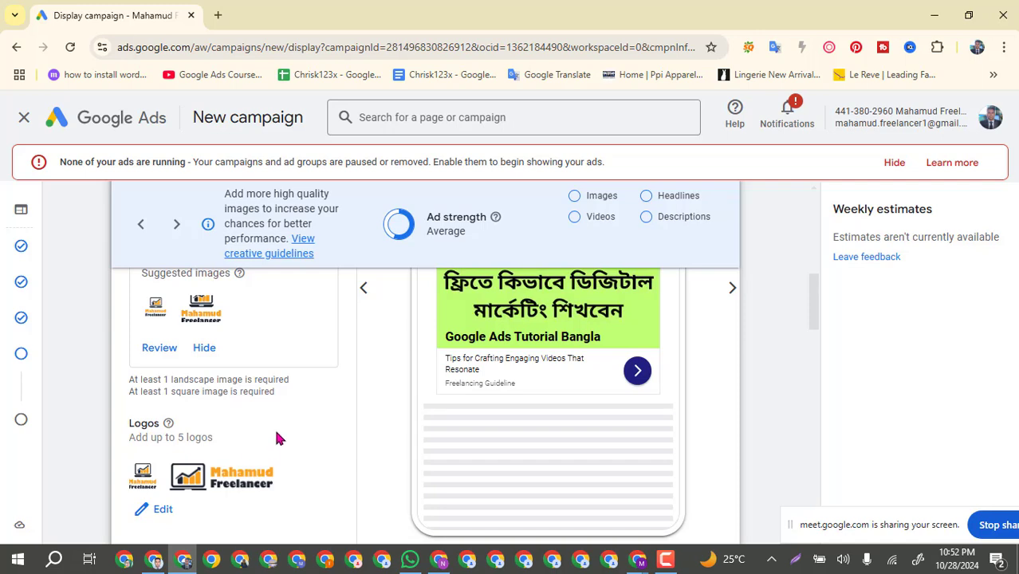
pyautogui.scroll(-1, 275, 435)
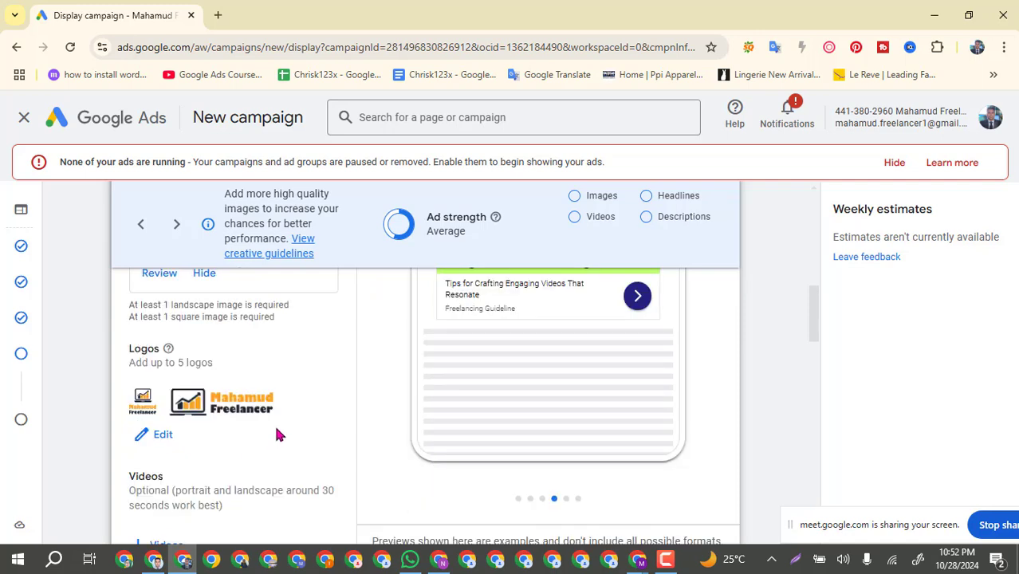
pyautogui.scroll(1, 274, 425)
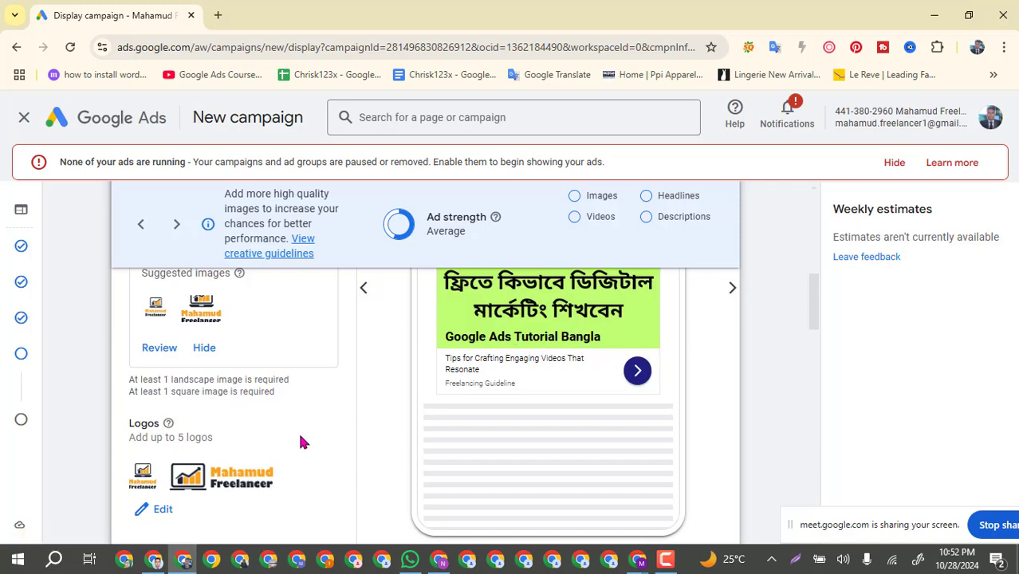
pyautogui.scroll(1, 302, 441)
pyautogui.scroll(-1, 301, 442)
pyautogui.scroll(-1, 271, 452)
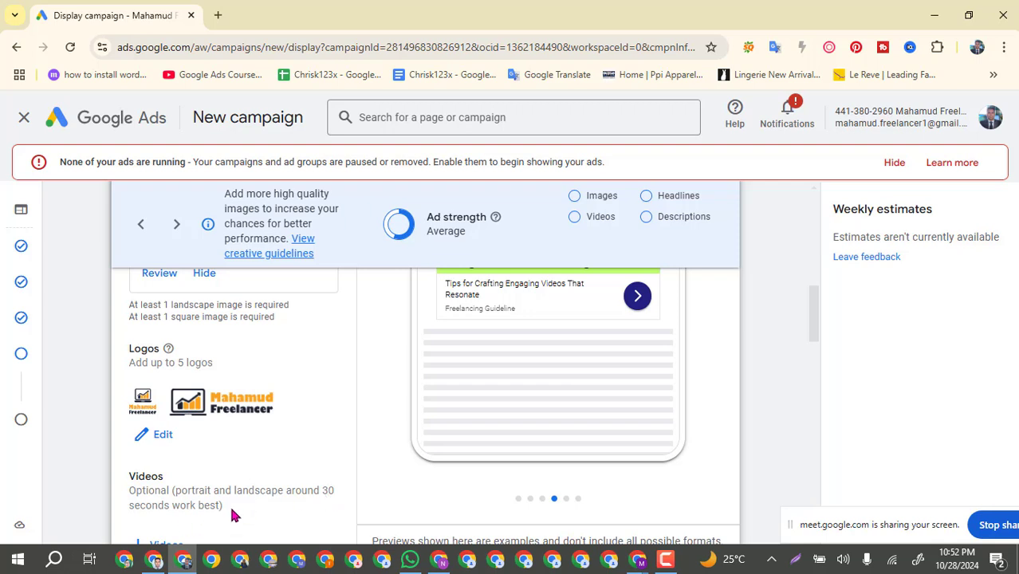
pyautogui.scroll(-1, 231, 514)
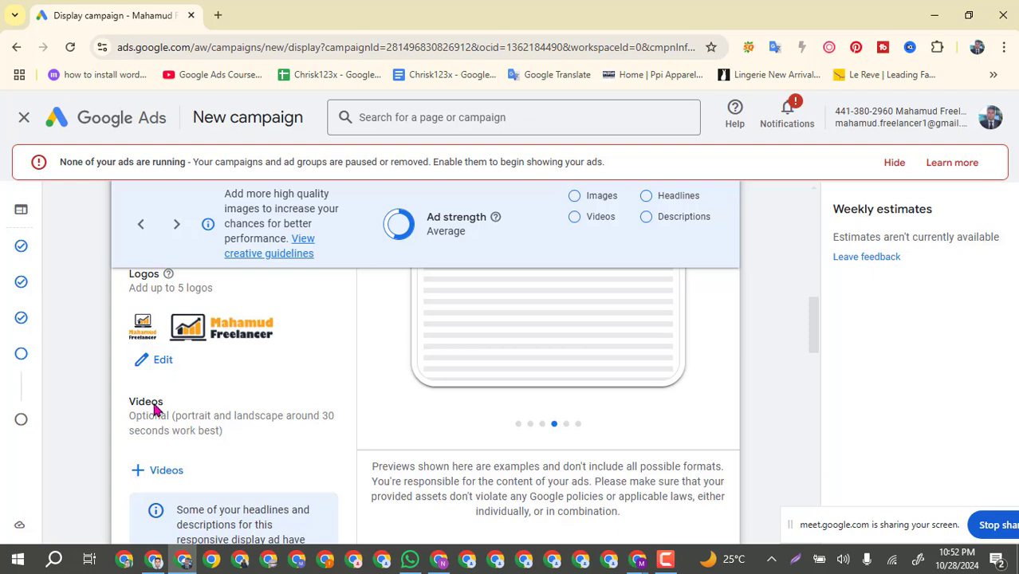
# Start adding videos to the ad, check the asset library's videos and switch to finding one on YouTube.
pyautogui.click(160, 478)
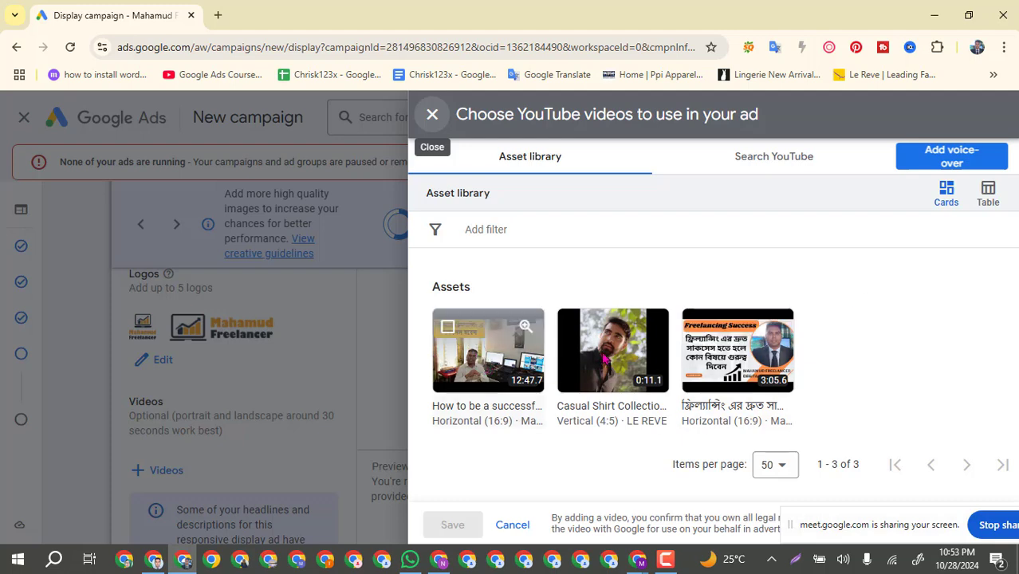
pyautogui.moveTo(489, 356)
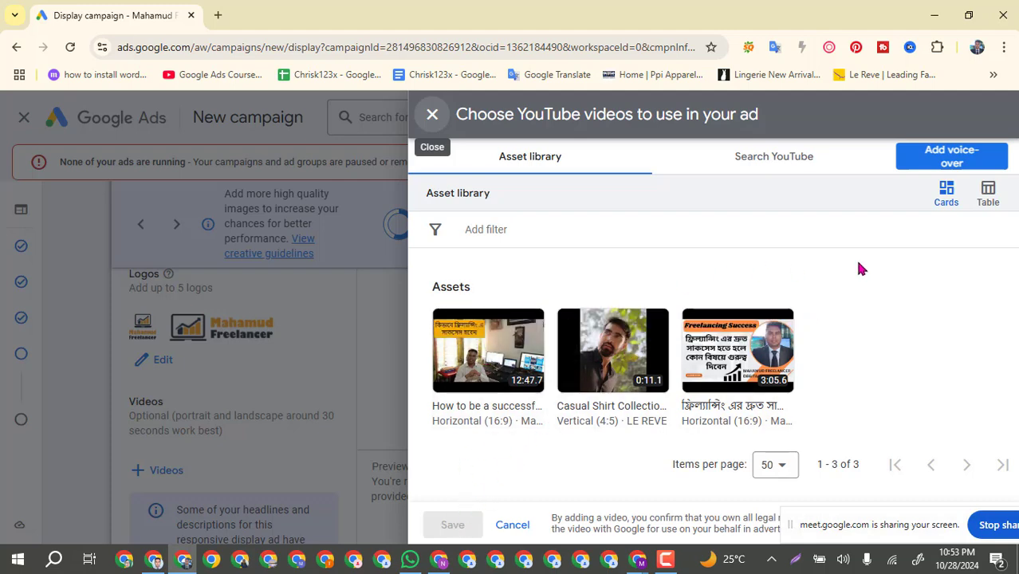
pyautogui.click(772, 159)
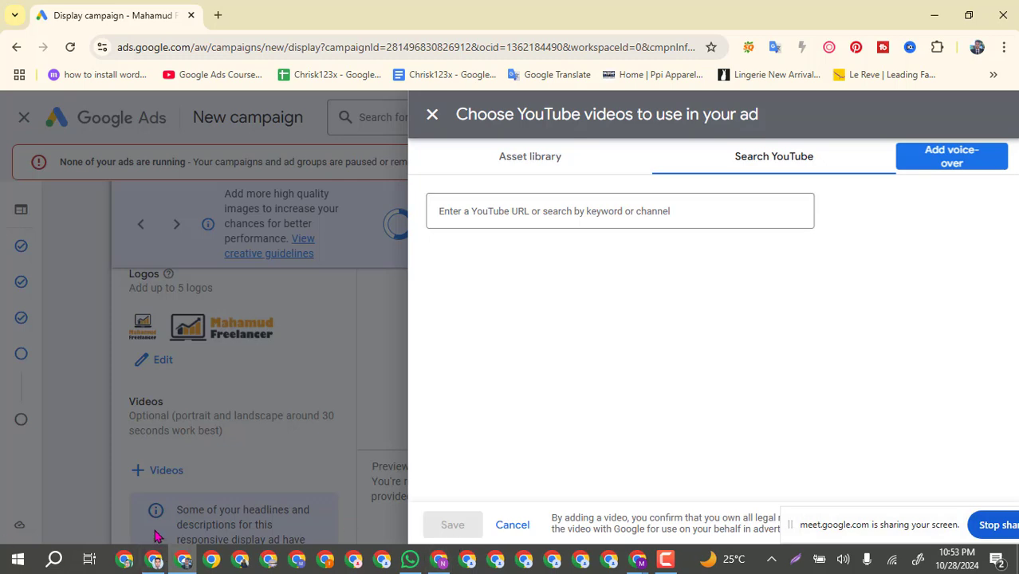
# Switch to the YouTube channel page and copy the share link of the 8:34 video in the "Success freelancing tips and tricks" playlist.
pyautogui.click(156, 560)
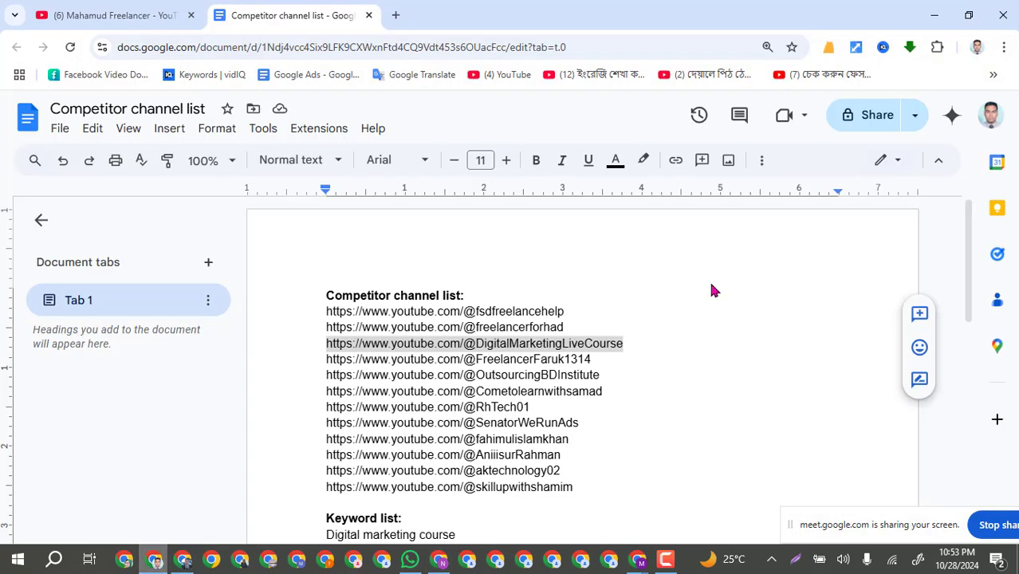
pyautogui.click(101, 13)
pyautogui.scroll(-2, 682, 309)
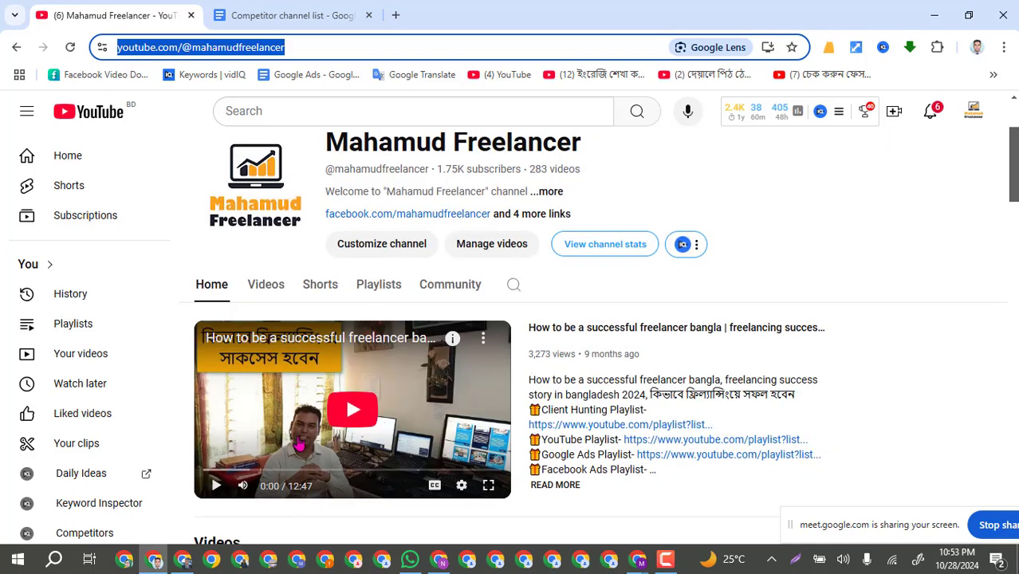
pyautogui.scroll(-4, 391, 440)
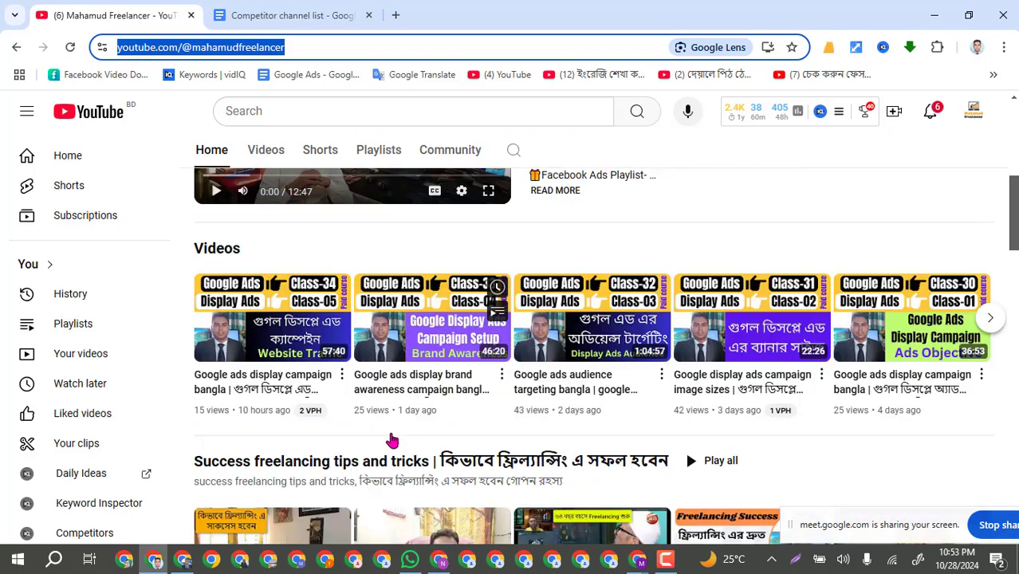
pyautogui.scroll(-3, 391, 440)
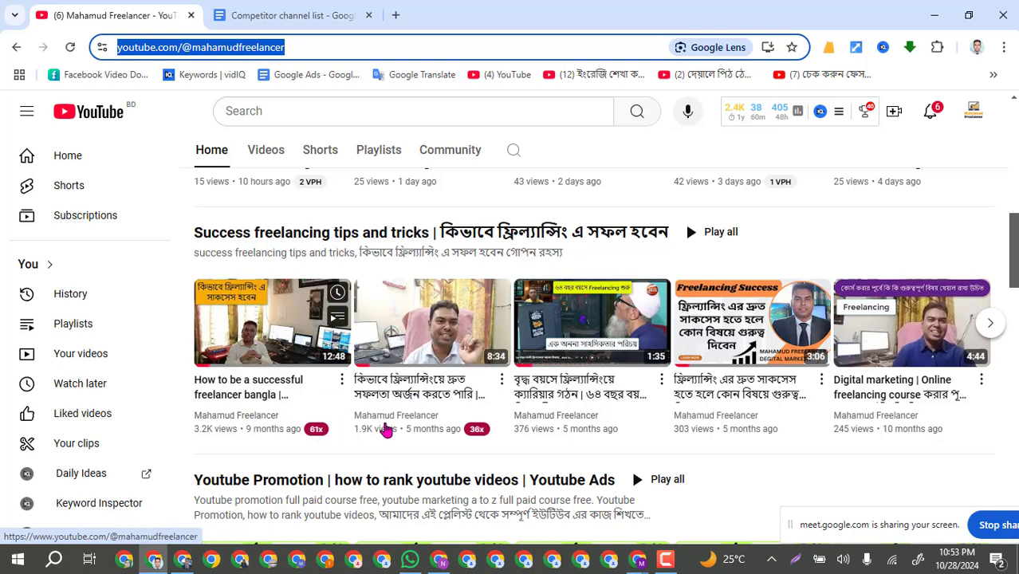
pyautogui.click(500, 383)
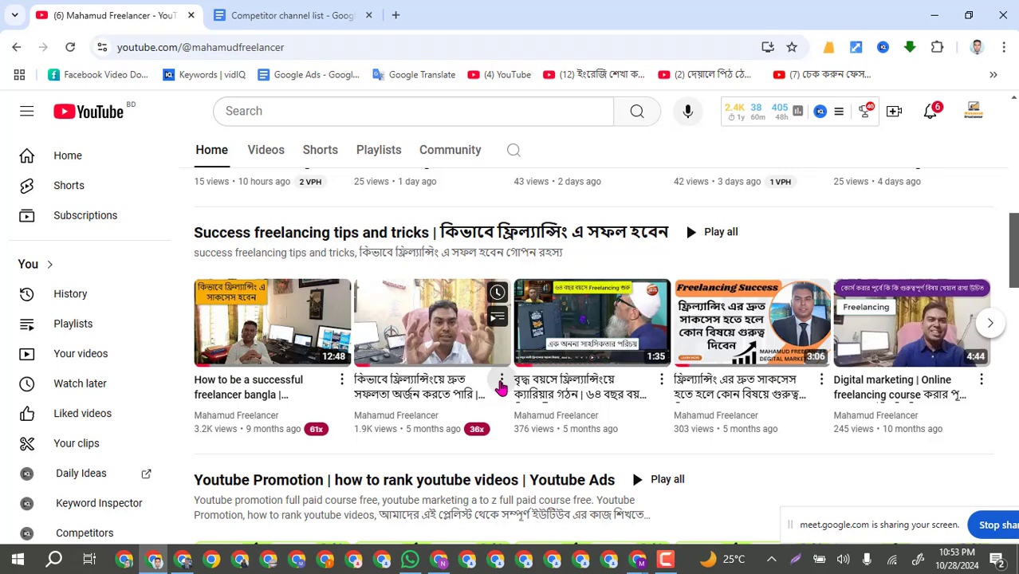
pyautogui.click(501, 383)
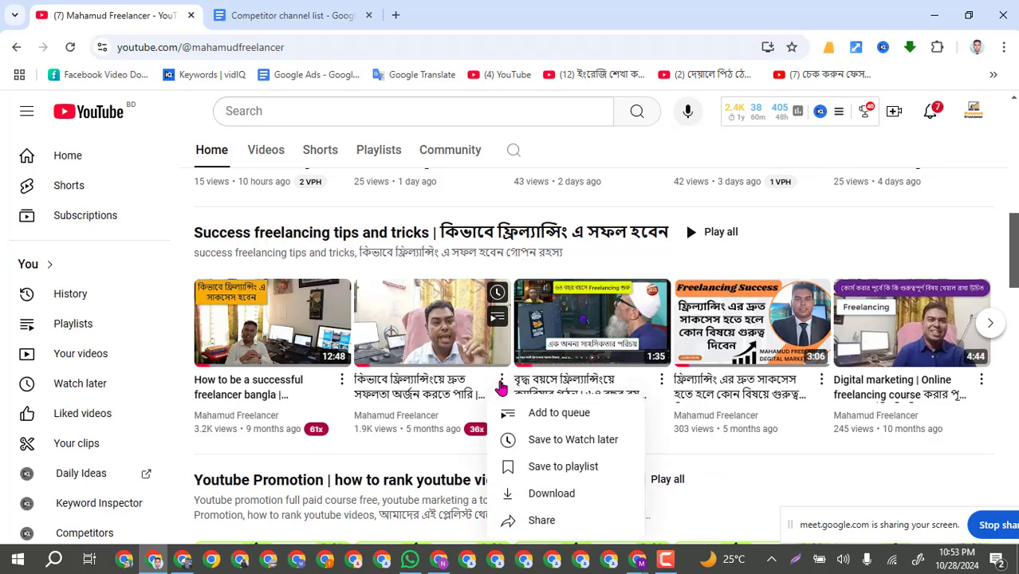
pyautogui.click(543, 521)
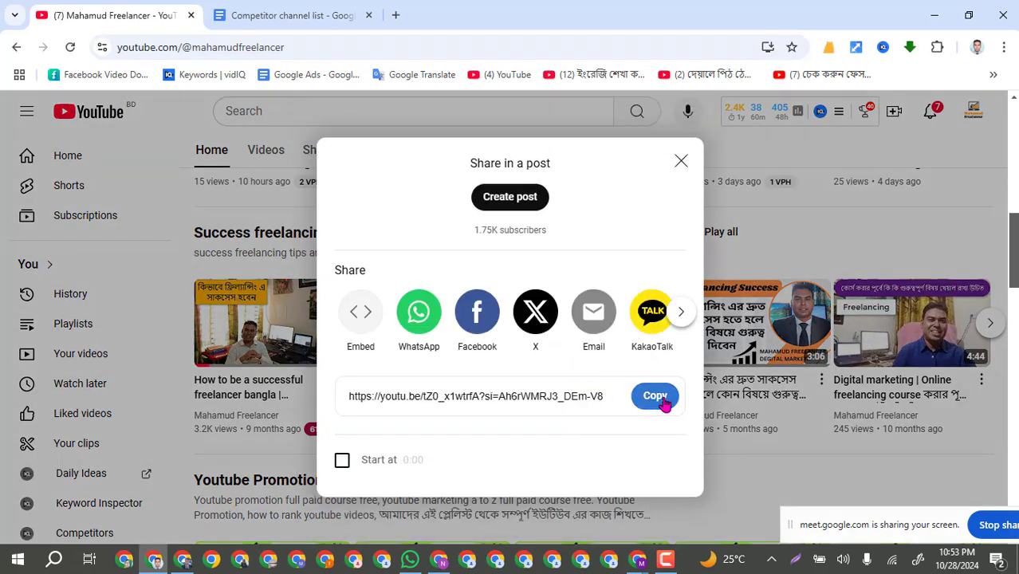
pyautogui.click(656, 396)
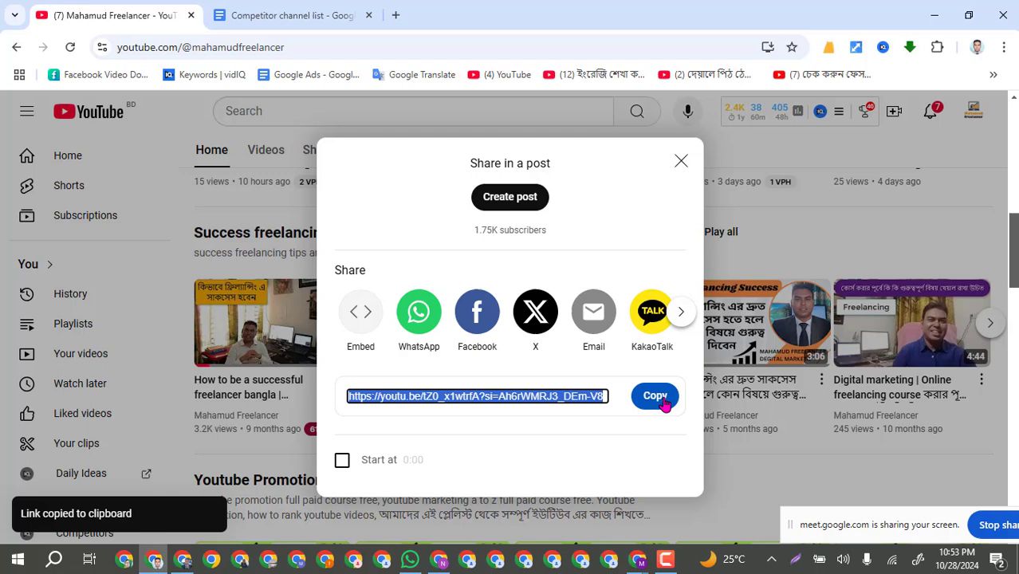
# Return to the Google Ads video picker, find the video by its copied link and save it to the ad.
pyautogui.click(184, 556)
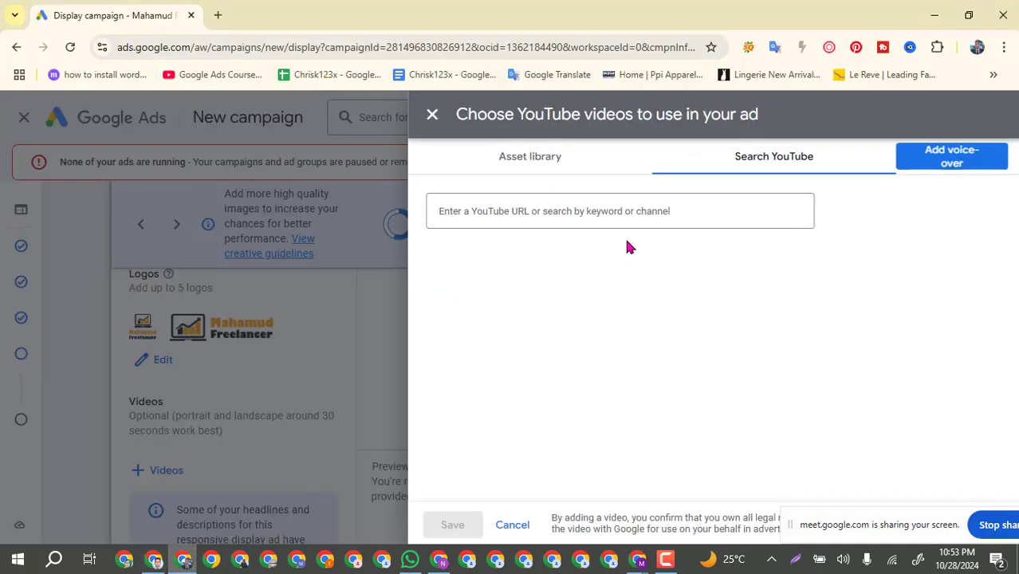
pyautogui.click(525, 211)
pyautogui.hotkey('ctrl', 'v')
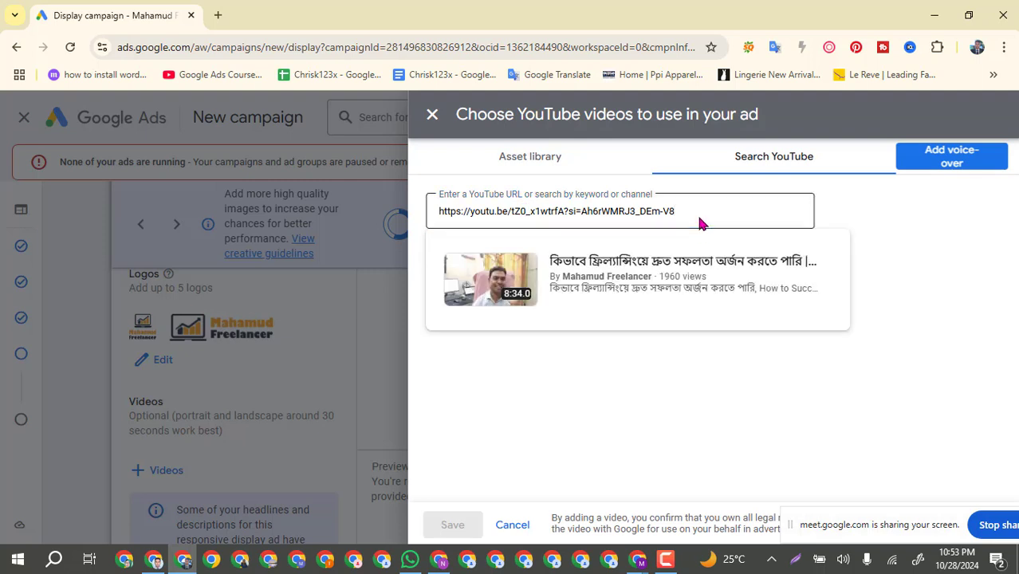
pyautogui.click(616, 268)
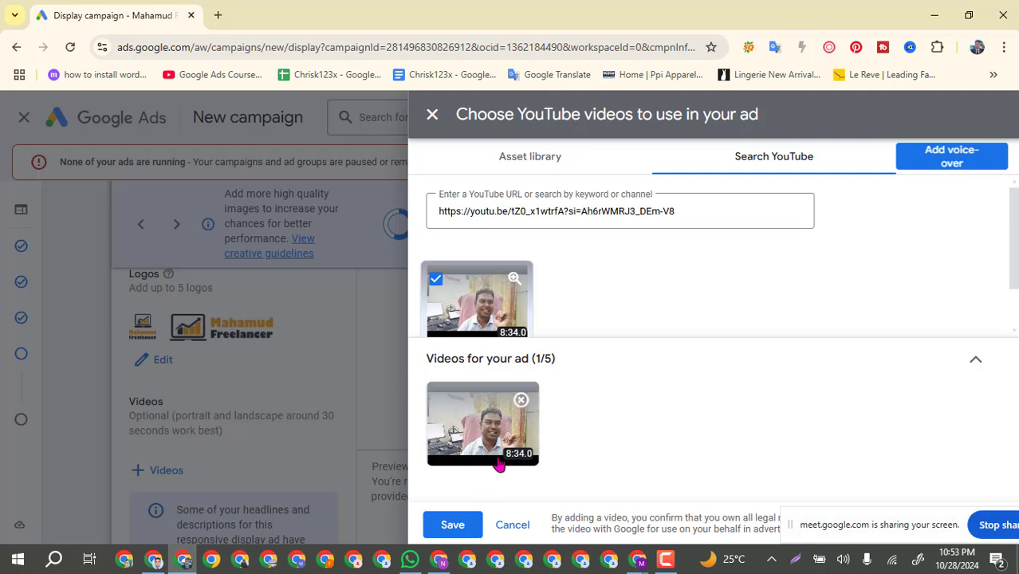
pyautogui.click(452, 529)
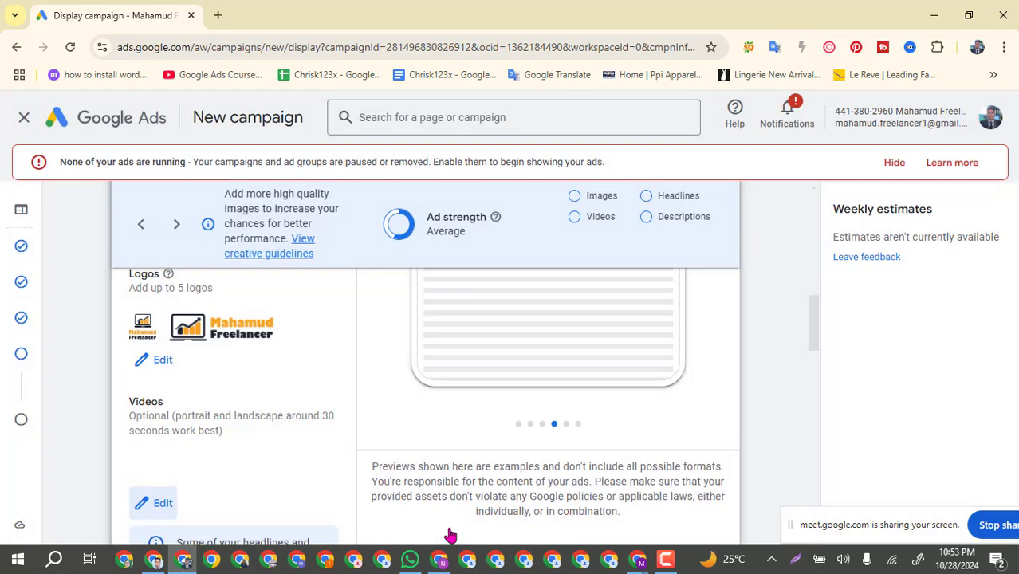
# Replace the ad's first headline with "Freelancing guideline".
pyautogui.scroll(-1, 261, 437)
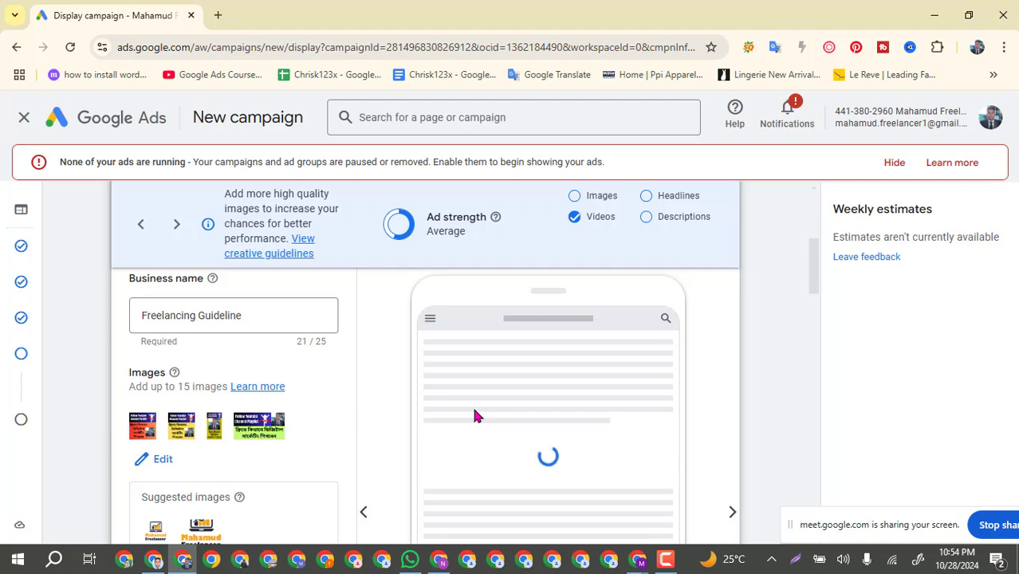
pyautogui.scroll(-5, 496, 406)
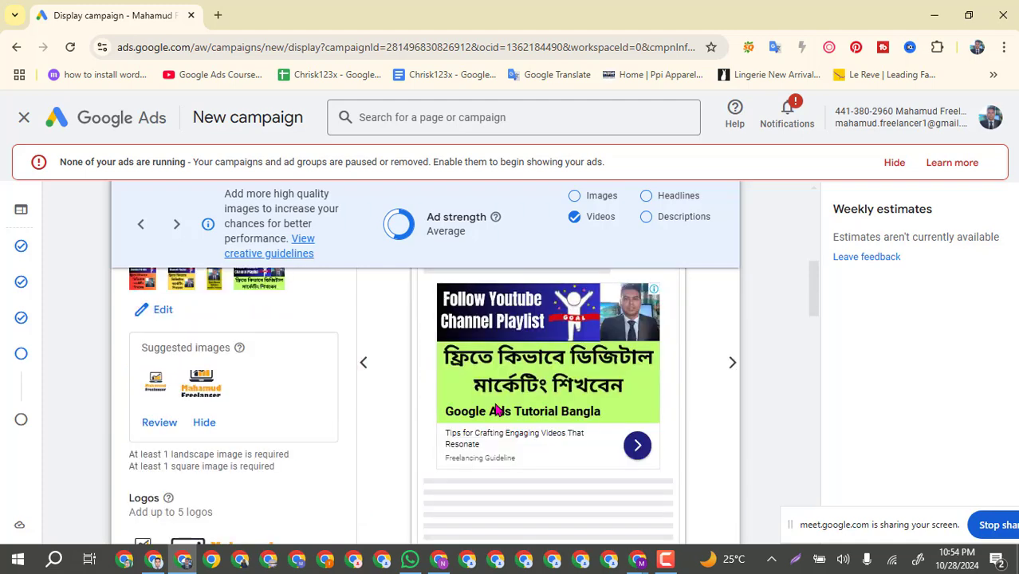
pyautogui.scroll(-3, 319, 406)
pyautogui.scroll(2, 255, 410)
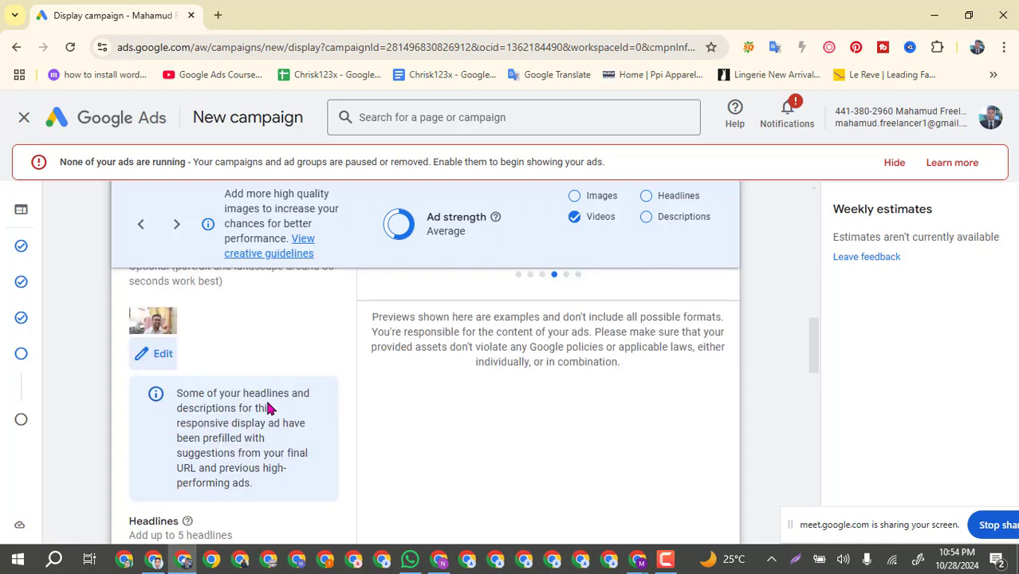
pyautogui.scroll(-3, 457, 380)
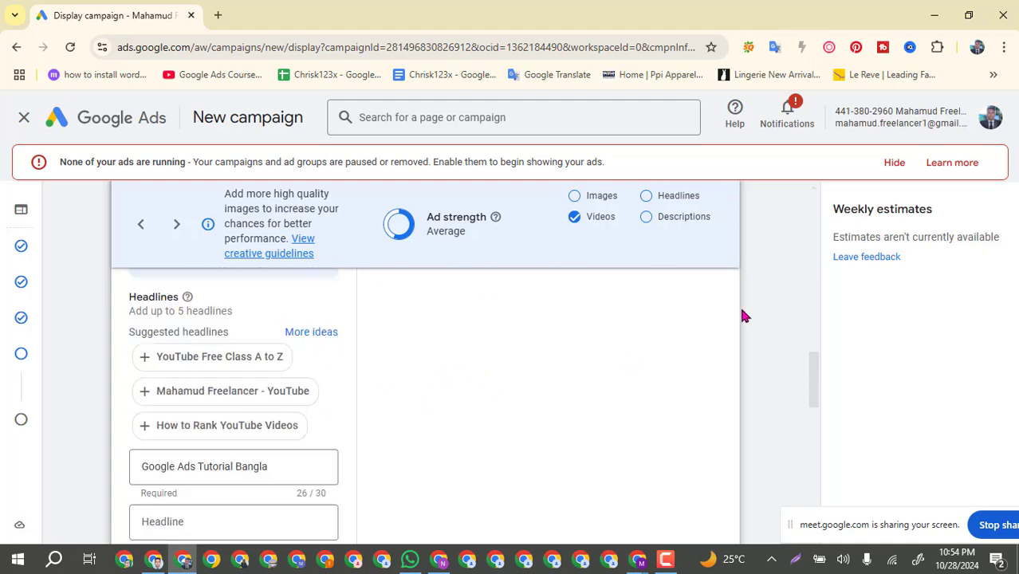
pyautogui.click(275, 358)
pyautogui.scroll(-1, 317, 441)
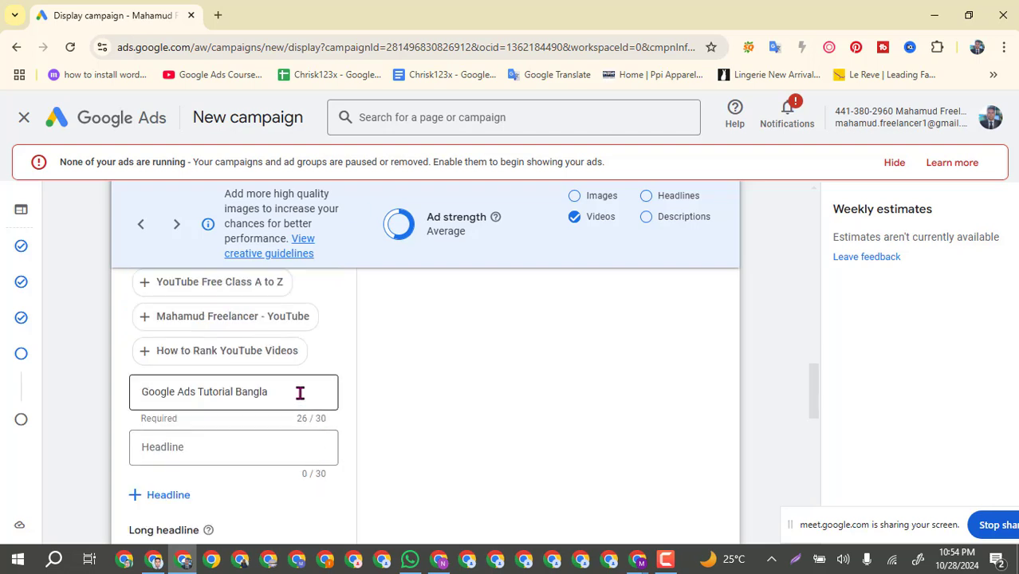
pyautogui.moveTo(266, 393); pyautogui.dragTo(107, 398)
pyautogui.press('BackSpace')
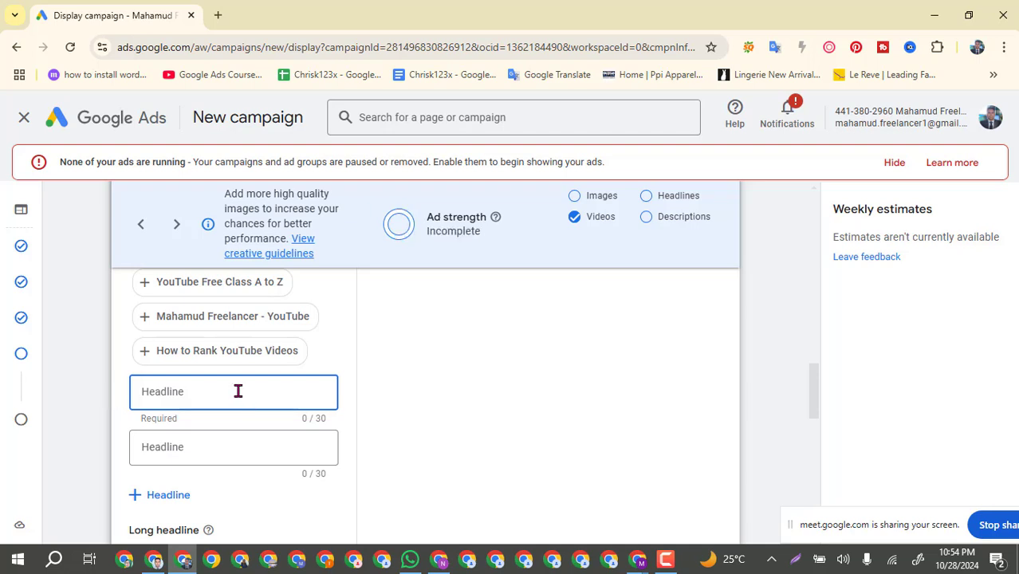
pyautogui.write('Freelancing guideline')
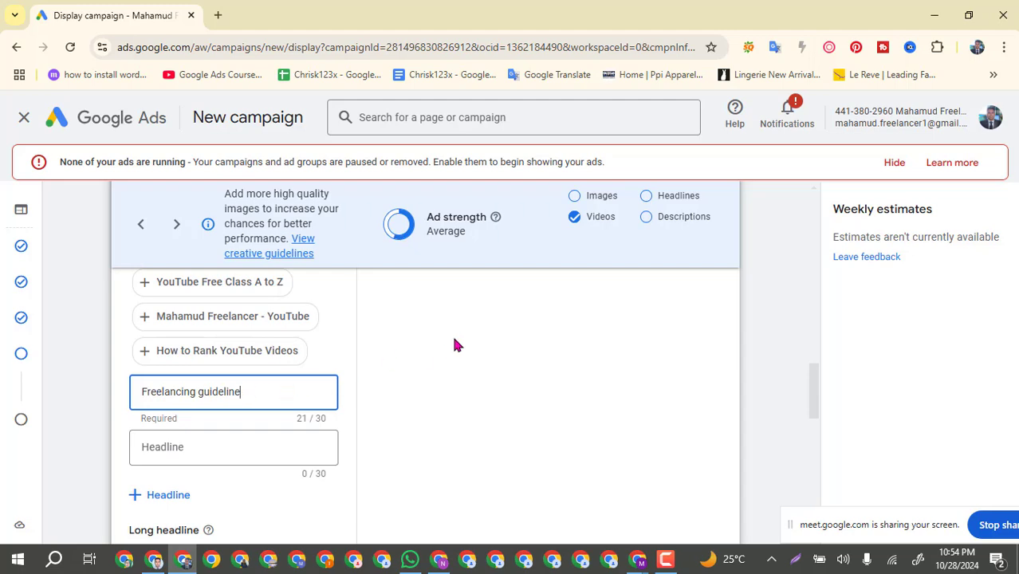
# Check how the first headline appears in the ad preview and look at the suggested ideas for the second headline.
pyautogui.scroll(8, 455, 345)
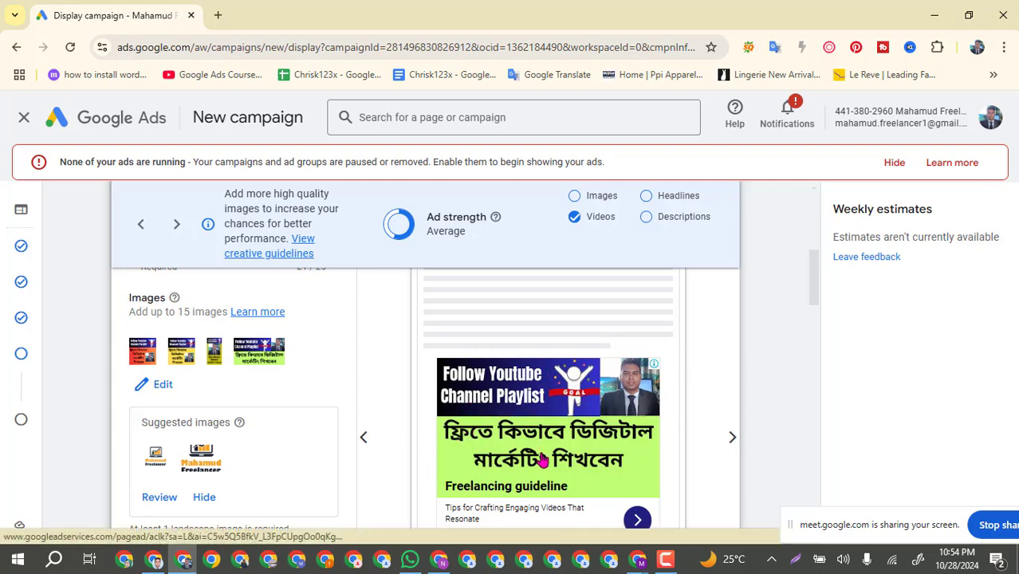
pyautogui.scroll(-8, 336, 416)
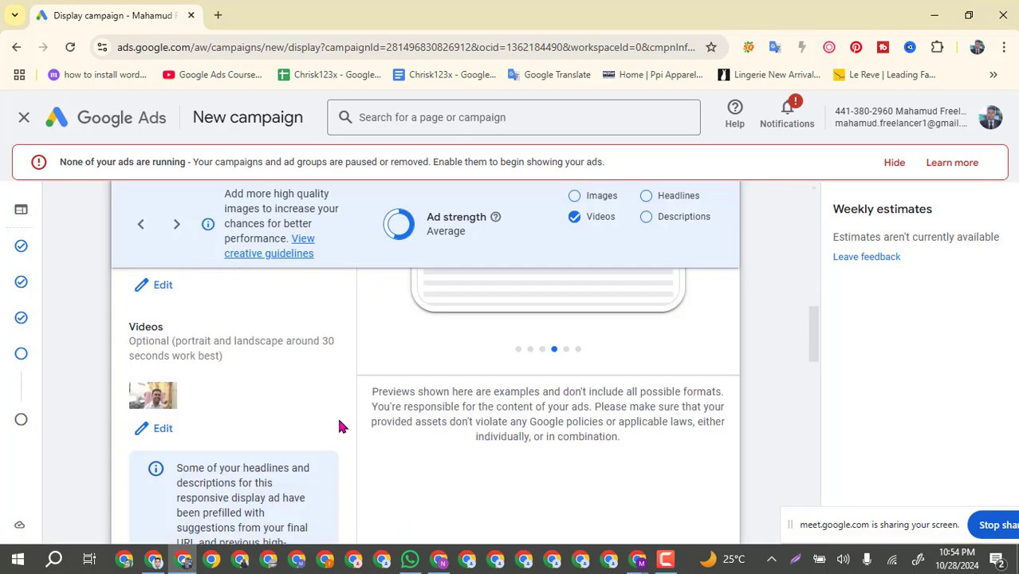
pyautogui.scroll(-1, 326, 421)
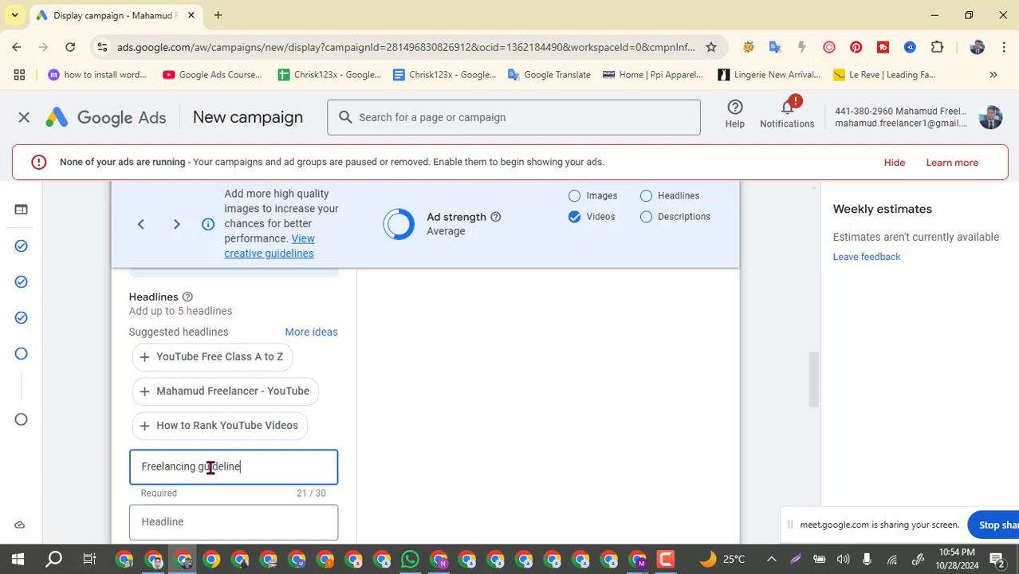
pyautogui.scroll(-1, 379, 454)
pyautogui.scroll(-1, 379, 454)
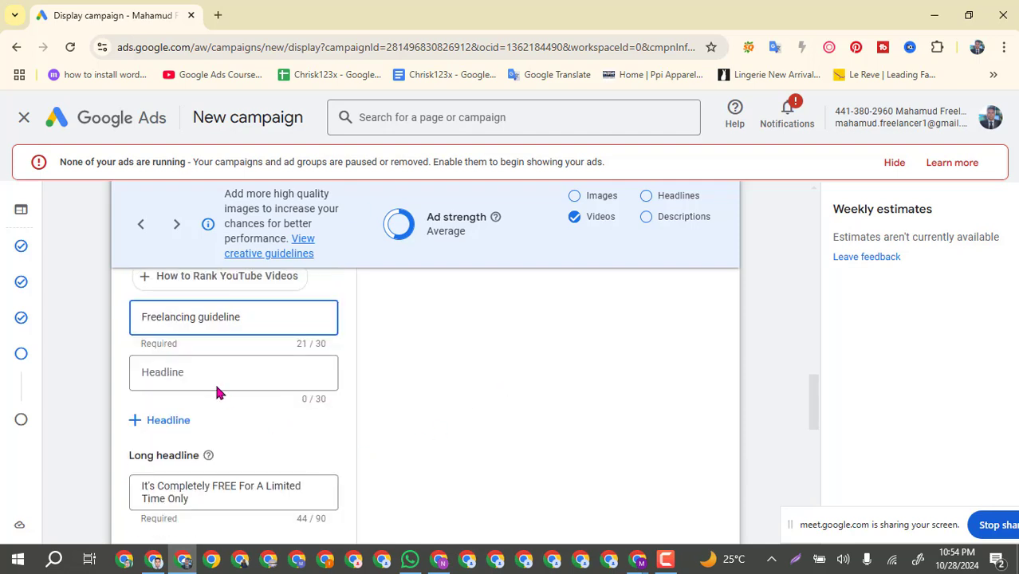
pyautogui.click(215, 373)
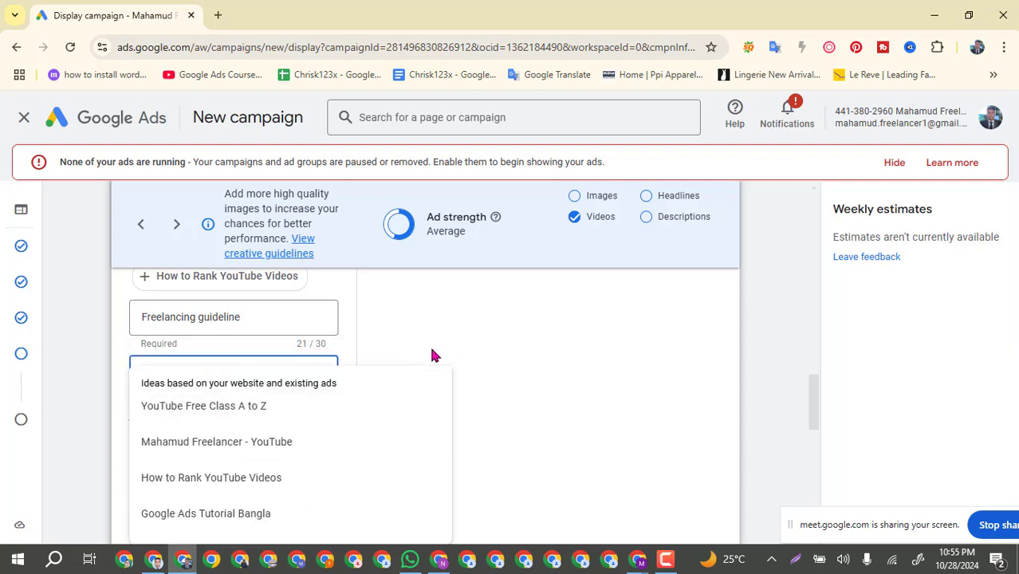
pyautogui.click(434, 342)
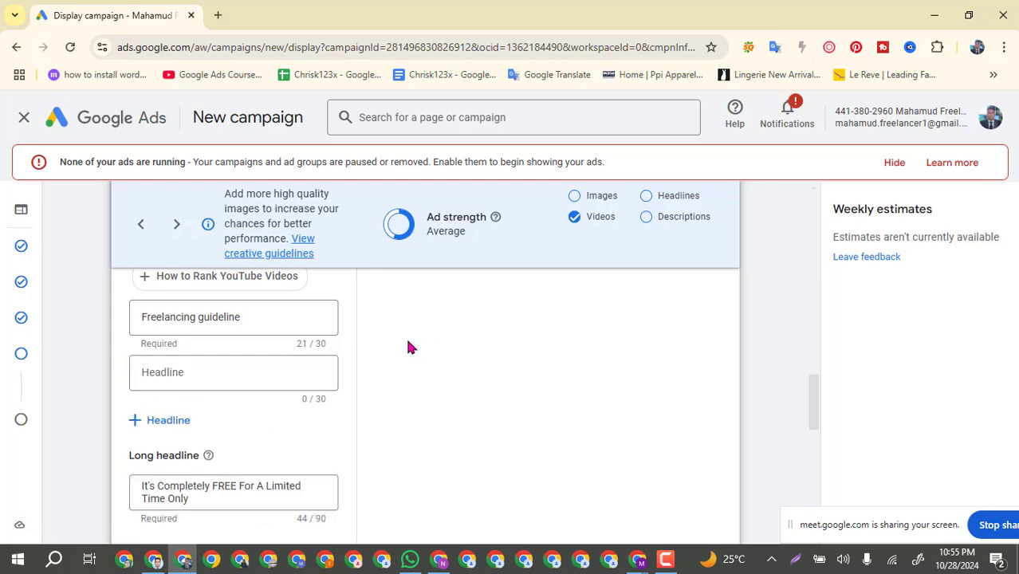
pyautogui.scroll(2, 582, 363)
pyautogui.scroll(5, 583, 363)
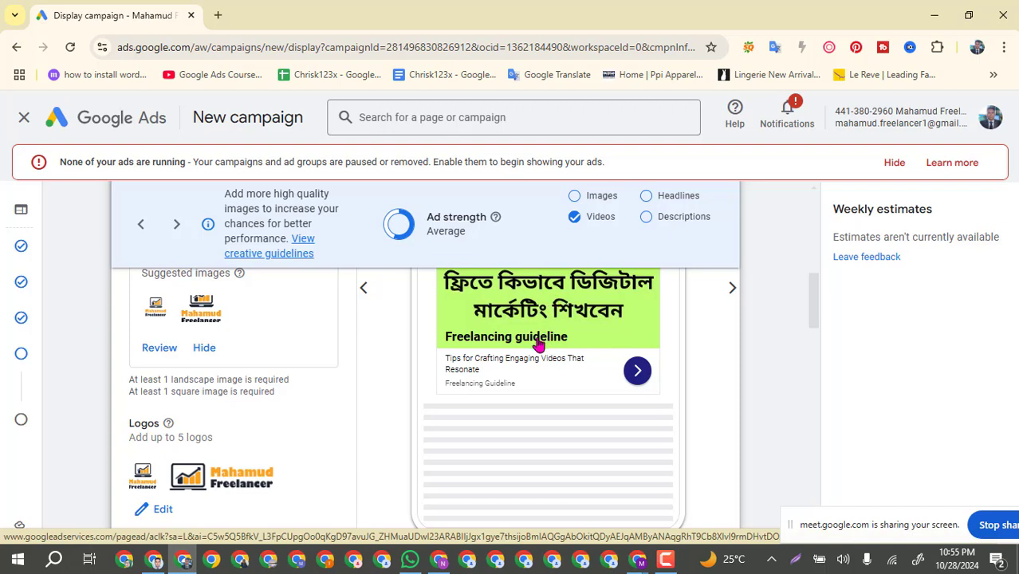
pyautogui.scroll(-9, 739, 398)
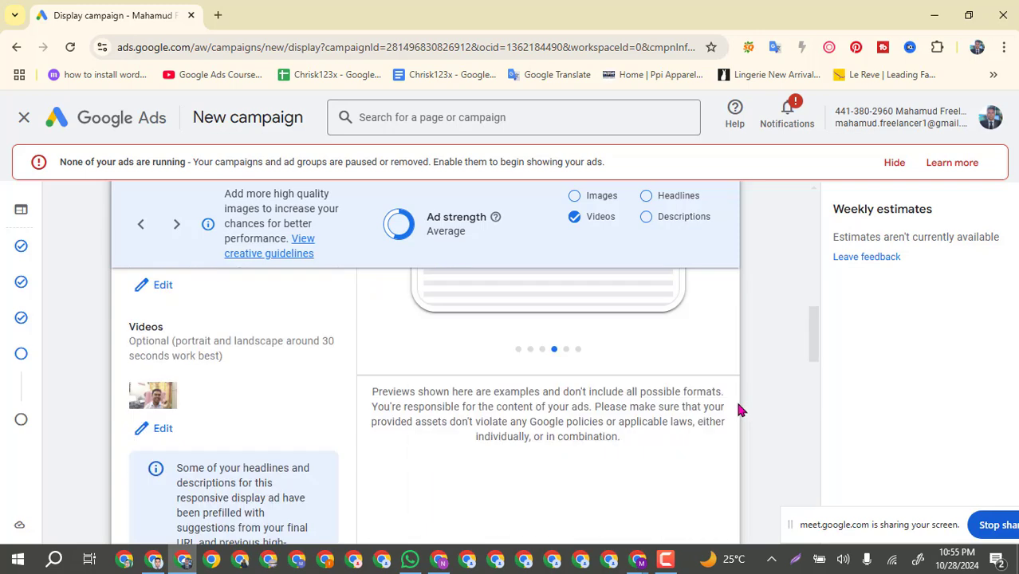
pyautogui.scroll(-3, 317, 395)
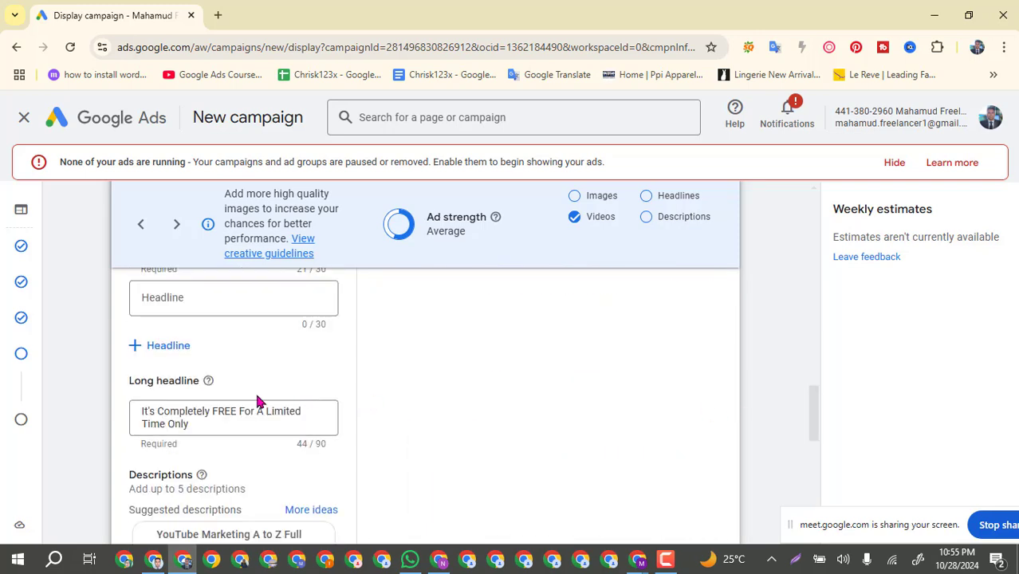
pyautogui.scroll(2, 206, 361)
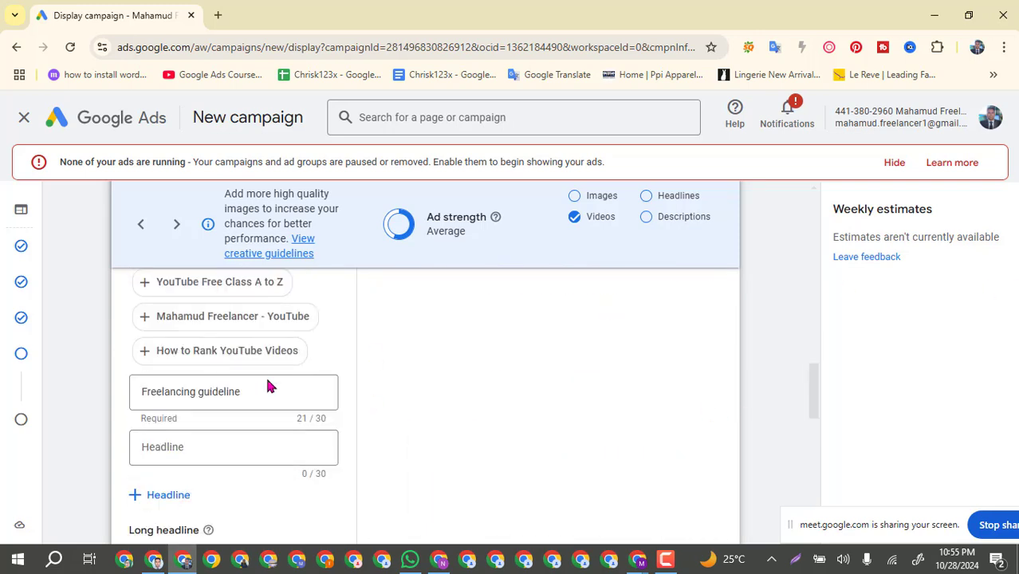
# Enter "Freelancing guideline" as the ad's second headline.
pyautogui.click(185, 449)
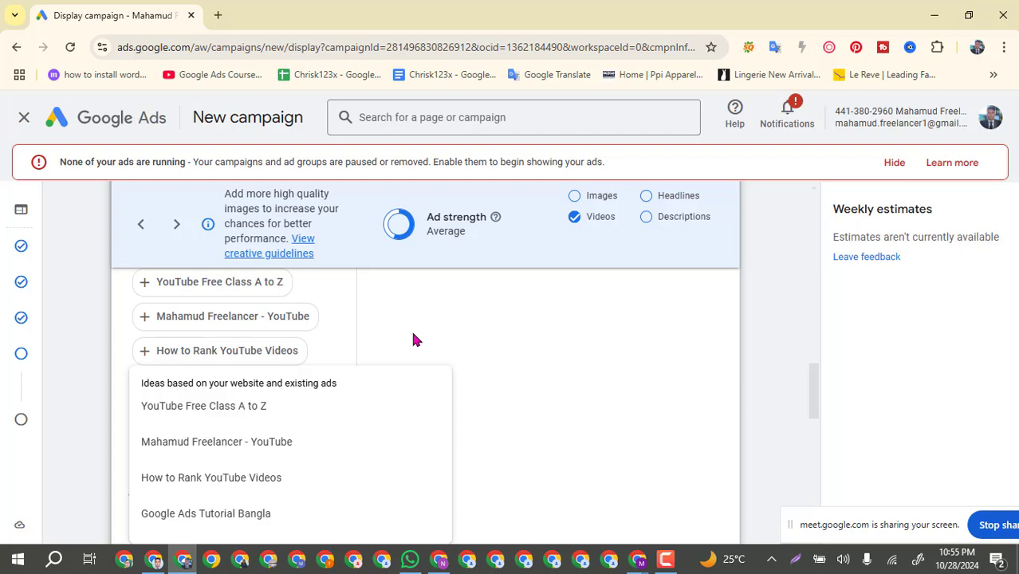
pyautogui.click(413, 340)
pyautogui.click(196, 447)
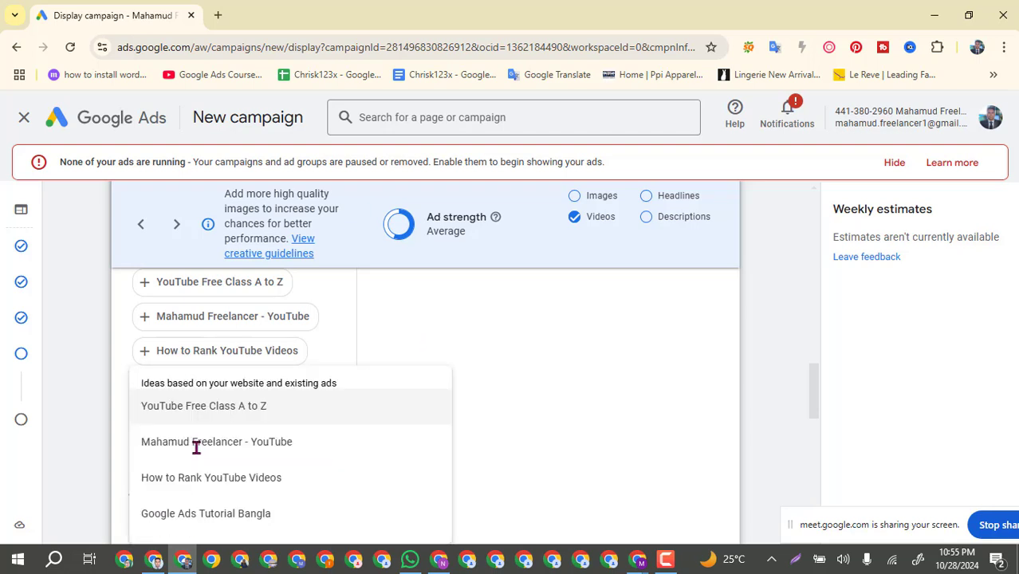
pyautogui.scroll(-1, 197, 448)
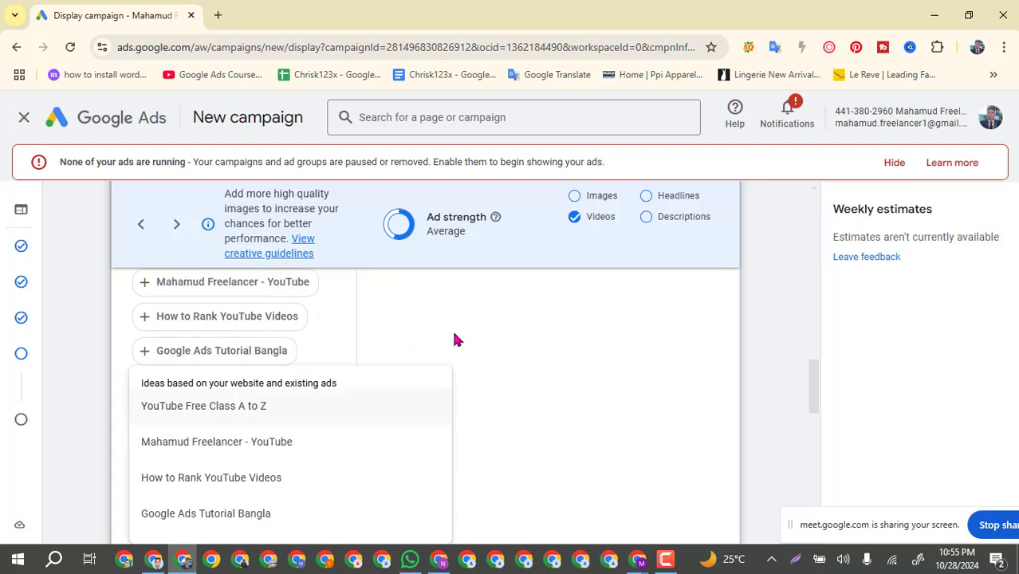
pyautogui.write('Free')
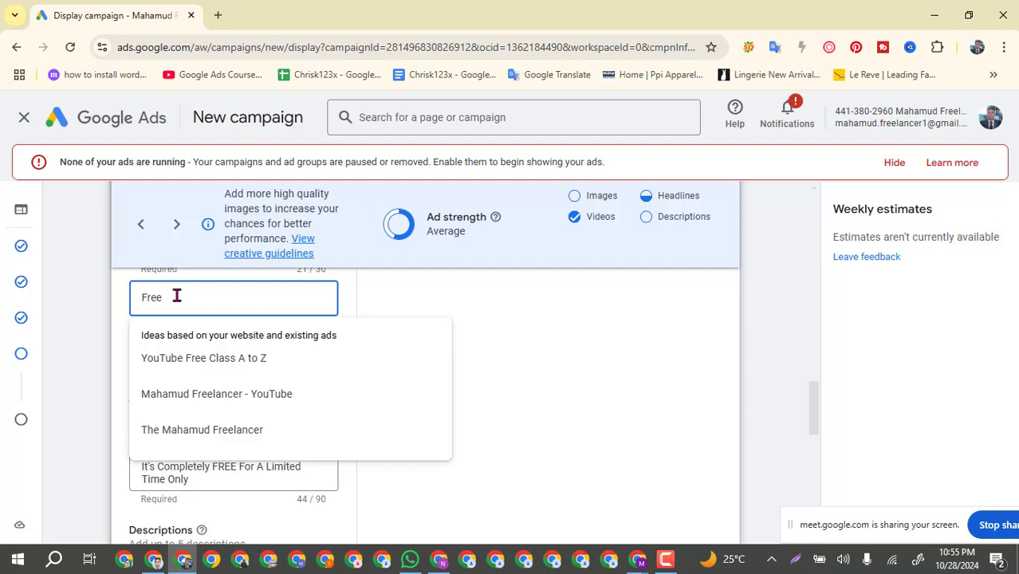
pyautogui.write('lancing g')
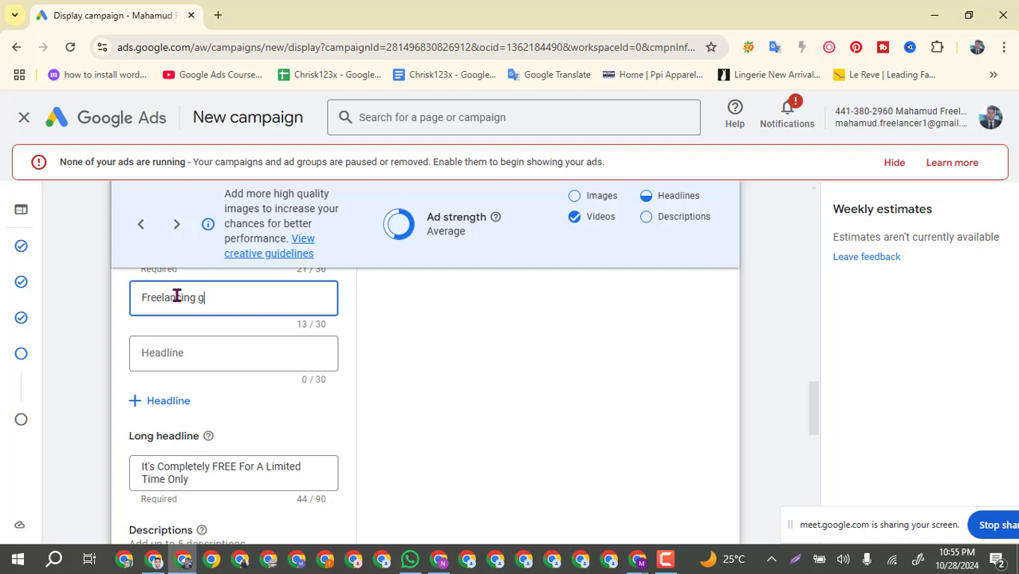
pyautogui.write('uideline')
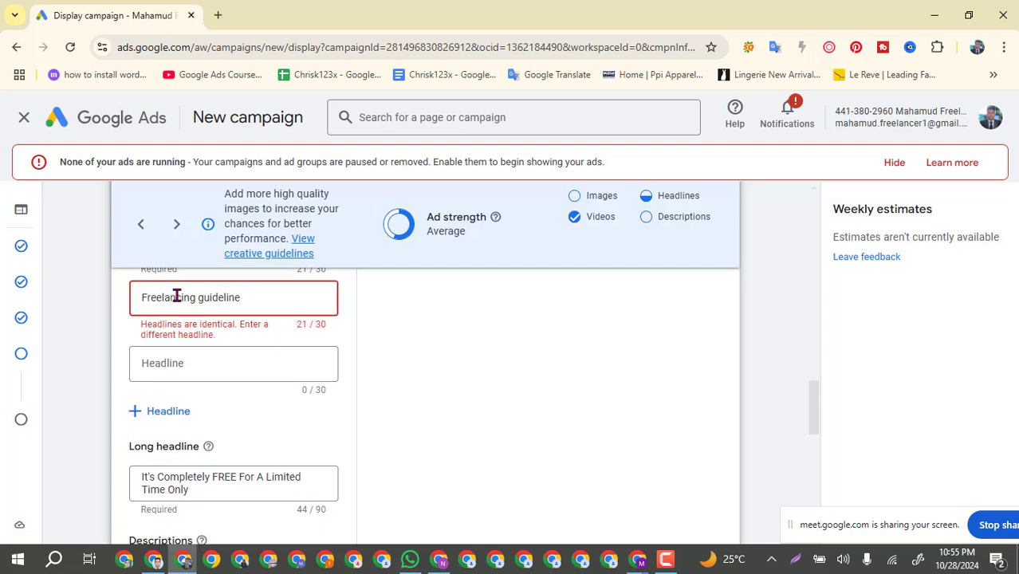
# Extend the second headline to "Freelancing guideline free" and enter "Freelancing free course" as the third headline.
pyautogui.write(' fr')
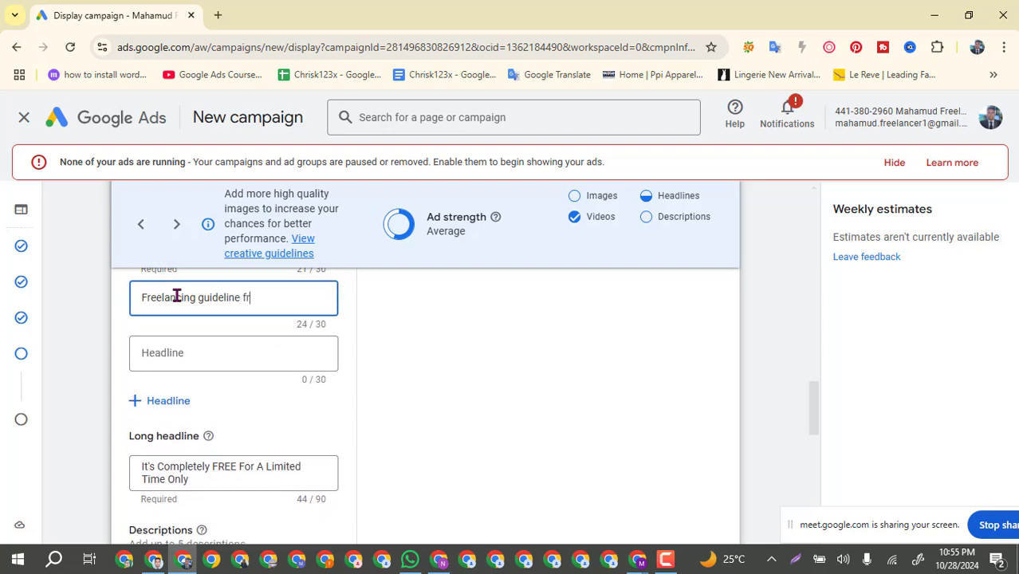
pyautogui.write('ee')
pyautogui.click(198, 353)
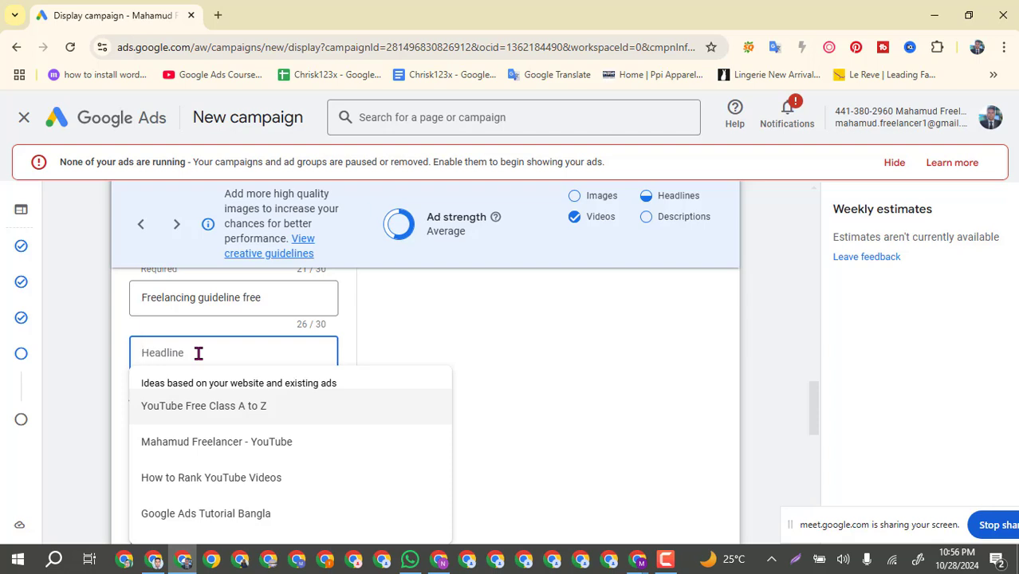
pyautogui.write('Freelanc')
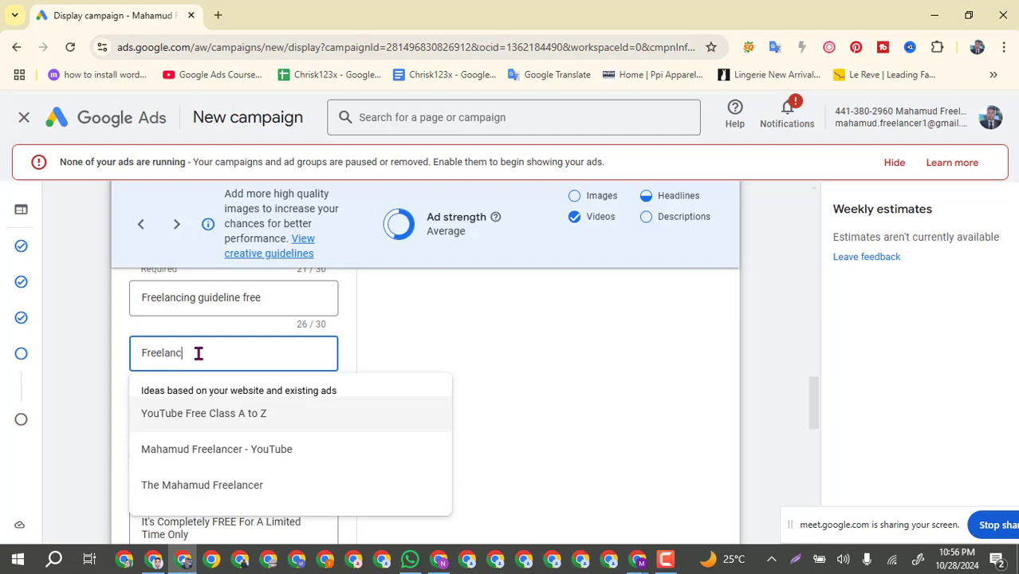
pyautogui.write('ing')
pyautogui.press('Escape')
pyautogui.write('free')
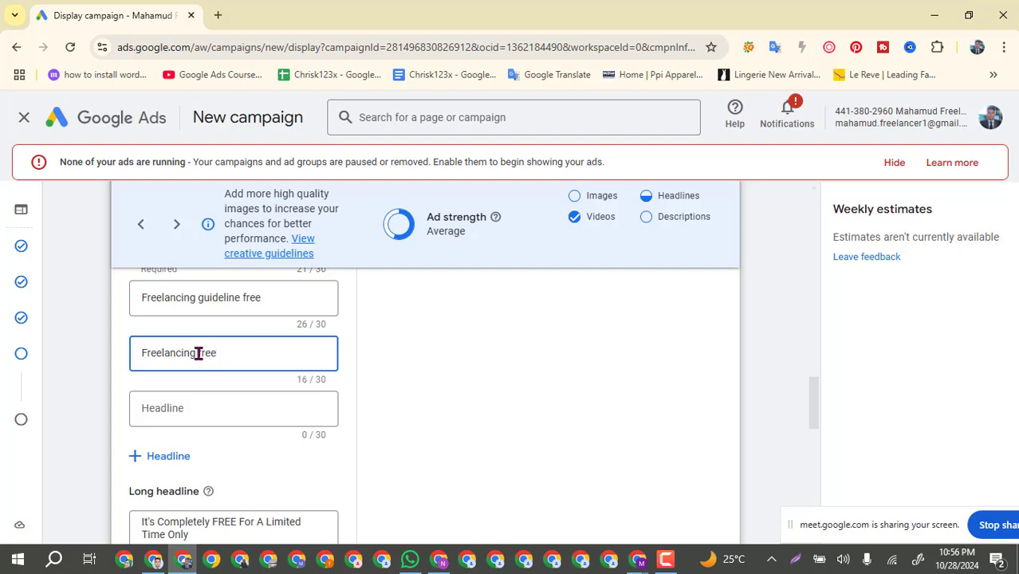
pyautogui.write(' course')
# Enter "Freelancing free guideline" as the fourth headline and "Freelancing course free" as the fifth.
pyautogui.click(201, 408)
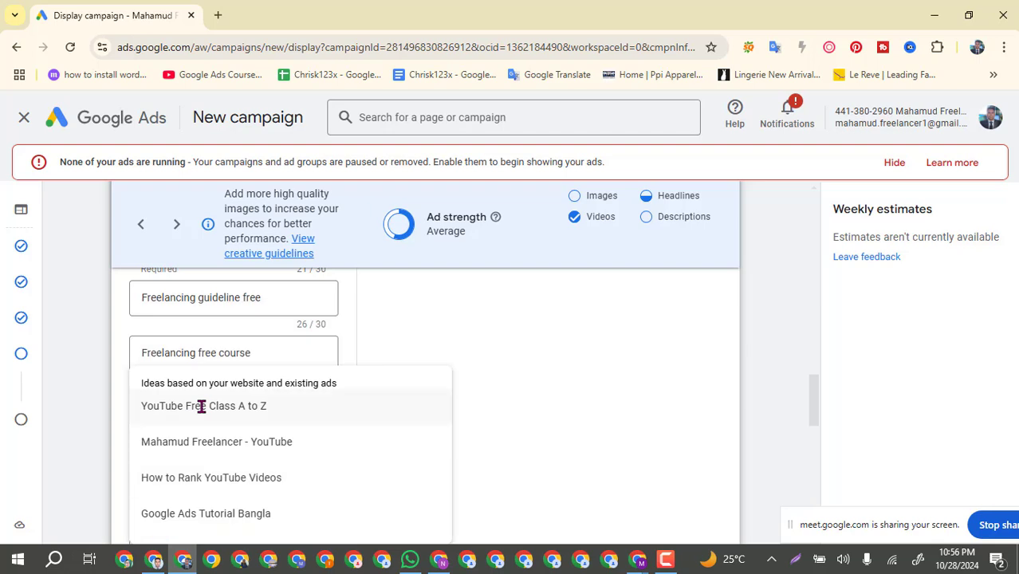
pyautogui.scroll(-1, 392, 311)
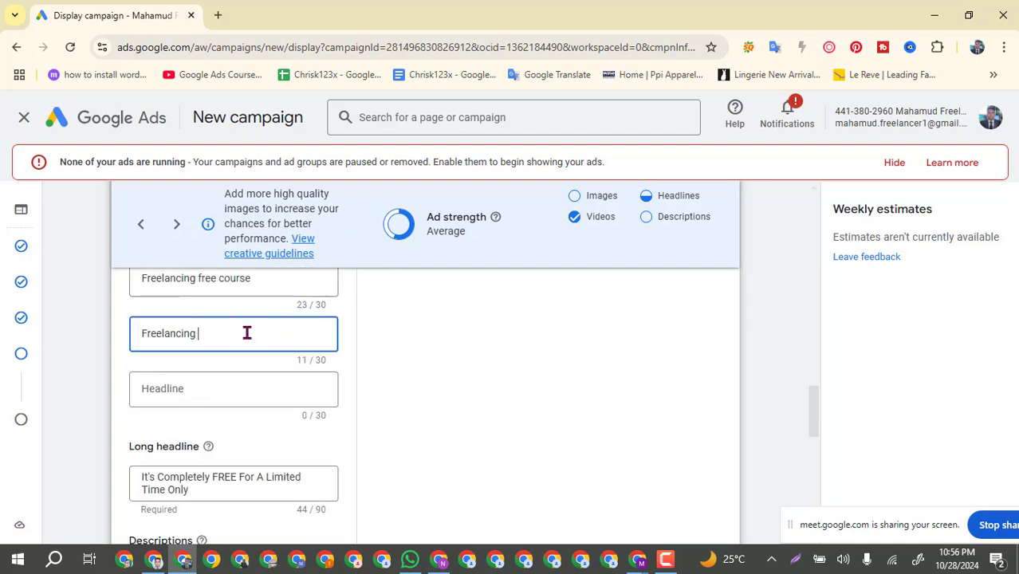
pyautogui.write('free gu')
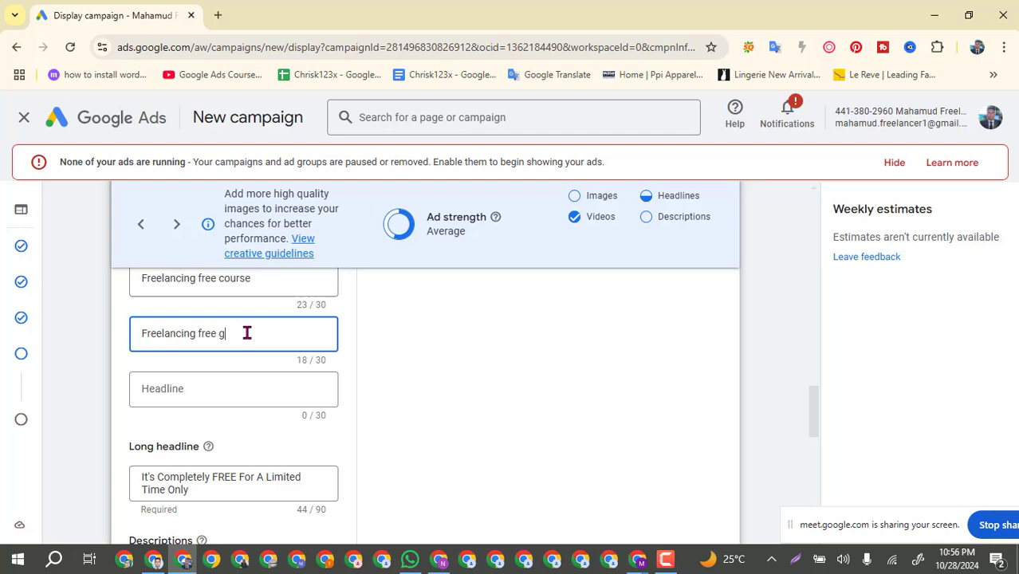
pyautogui.write('ideline')
pyautogui.click(191, 388)
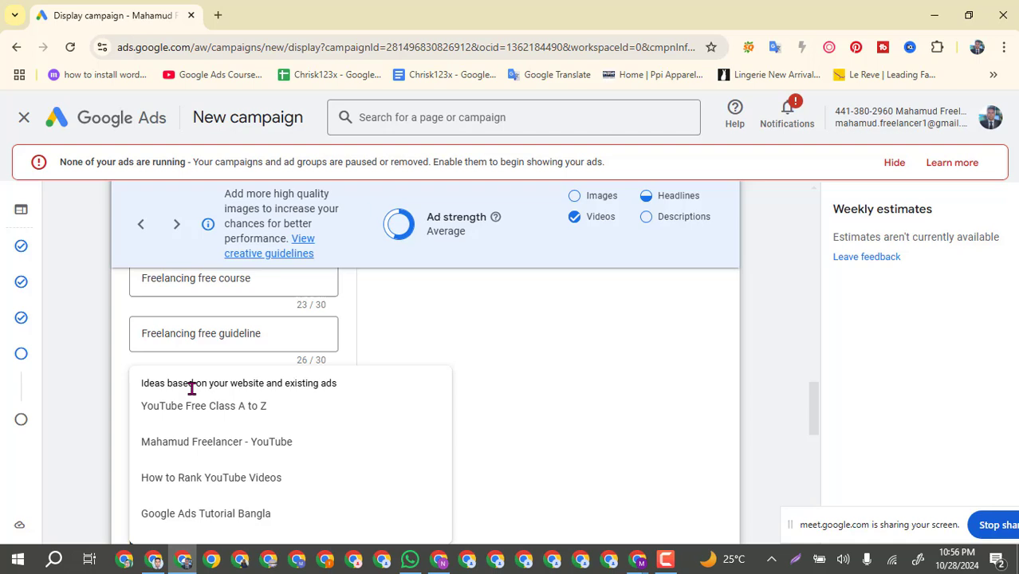
pyautogui.write('Freelancing')
pyautogui.scroll(-1, 436, 335)
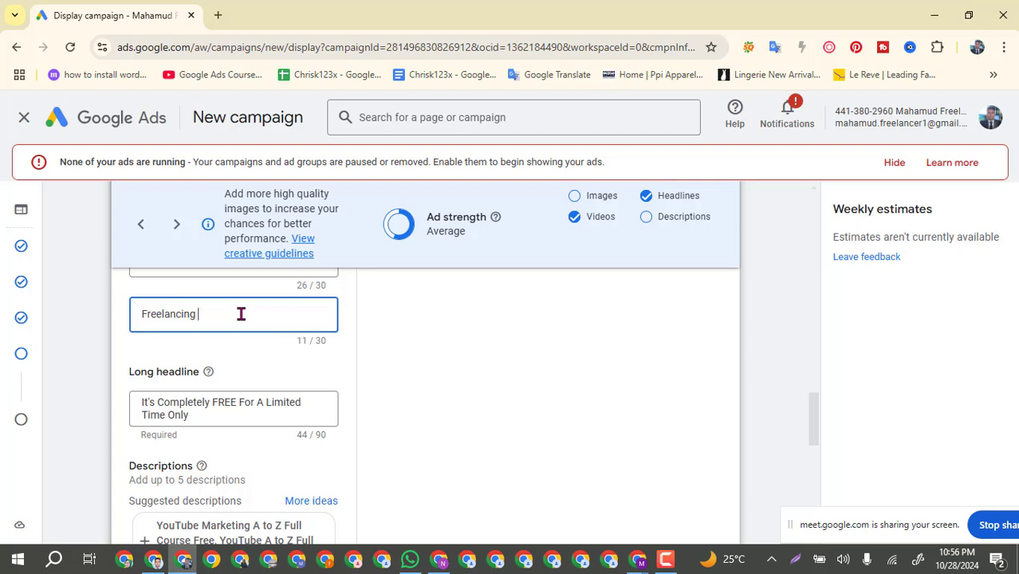
pyautogui.write('course free')
# Look through the ad's description section and the suggested ideas for the second description.
pyautogui.scroll(-1, 288, 367)
pyautogui.scroll(-2, 276, 367)
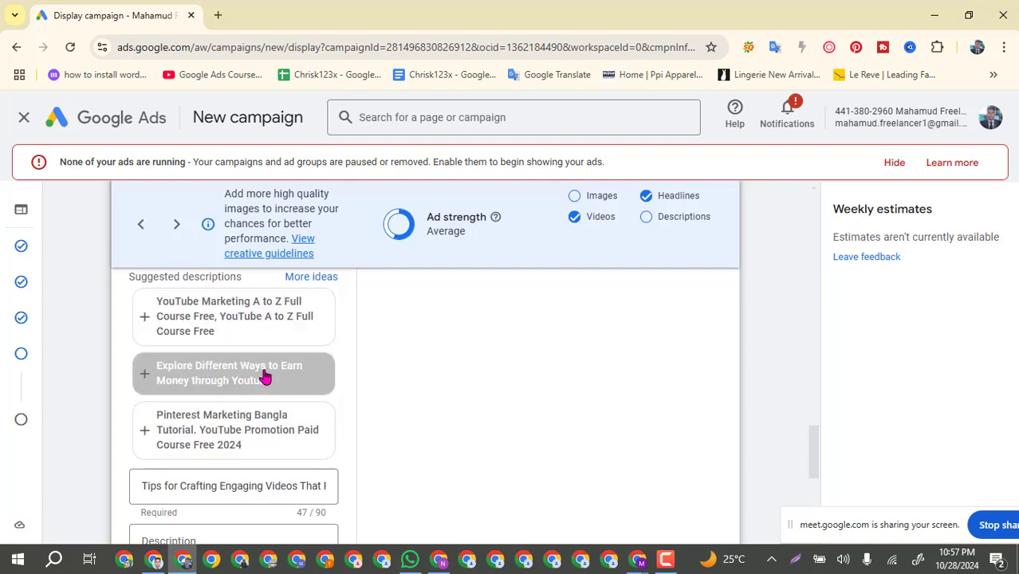
pyautogui.scroll(-1, 264, 378)
pyautogui.scroll(-1, 266, 333)
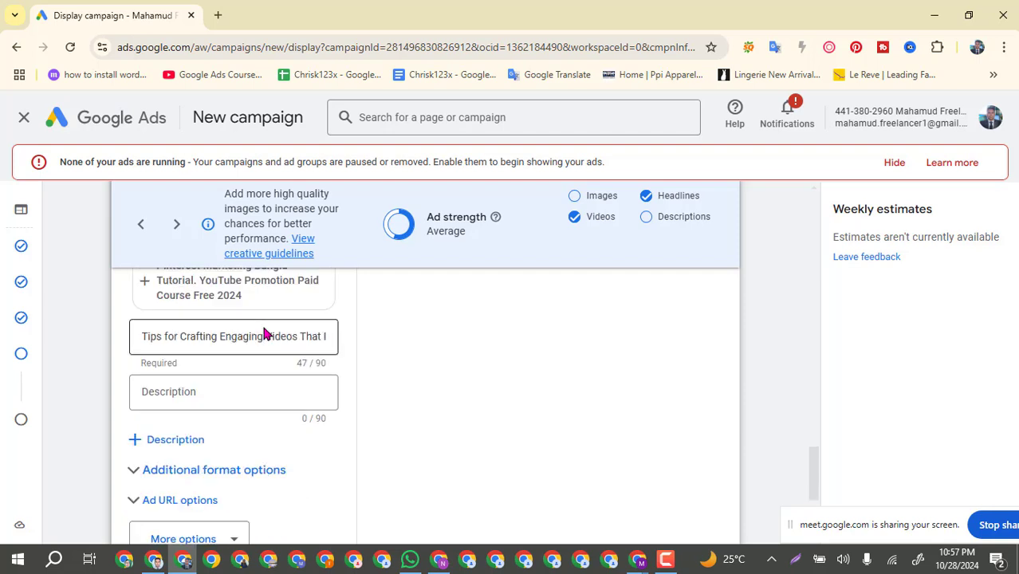
pyautogui.click(224, 393)
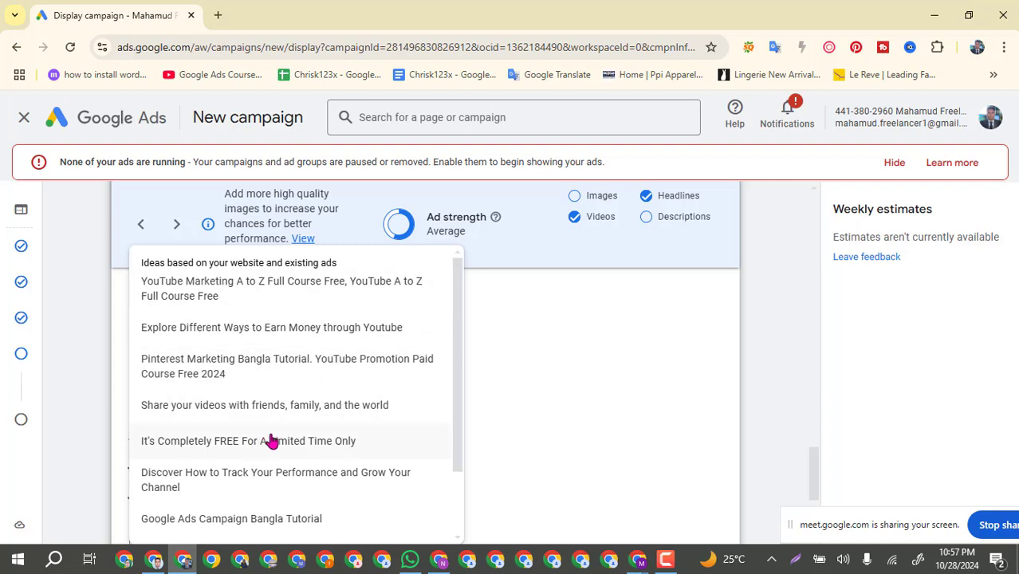
pyautogui.scroll(-1, 279, 416)
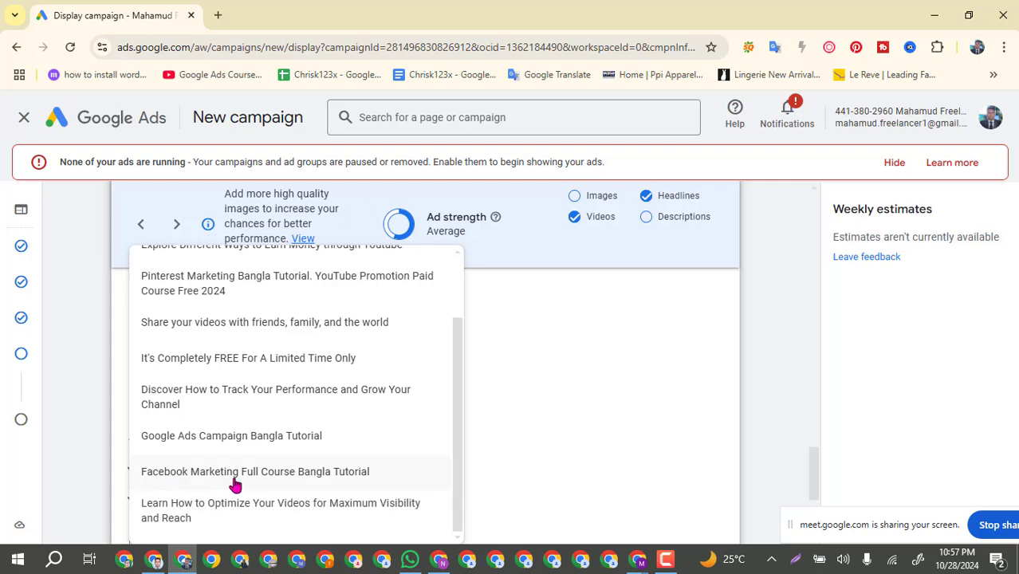
pyautogui.scroll(2, 303, 434)
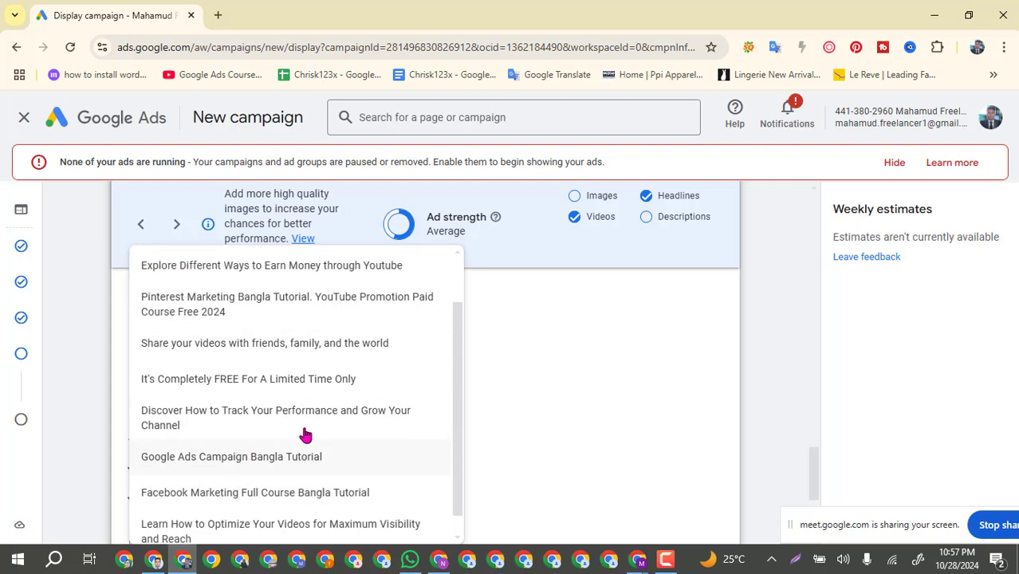
pyautogui.click(524, 360)
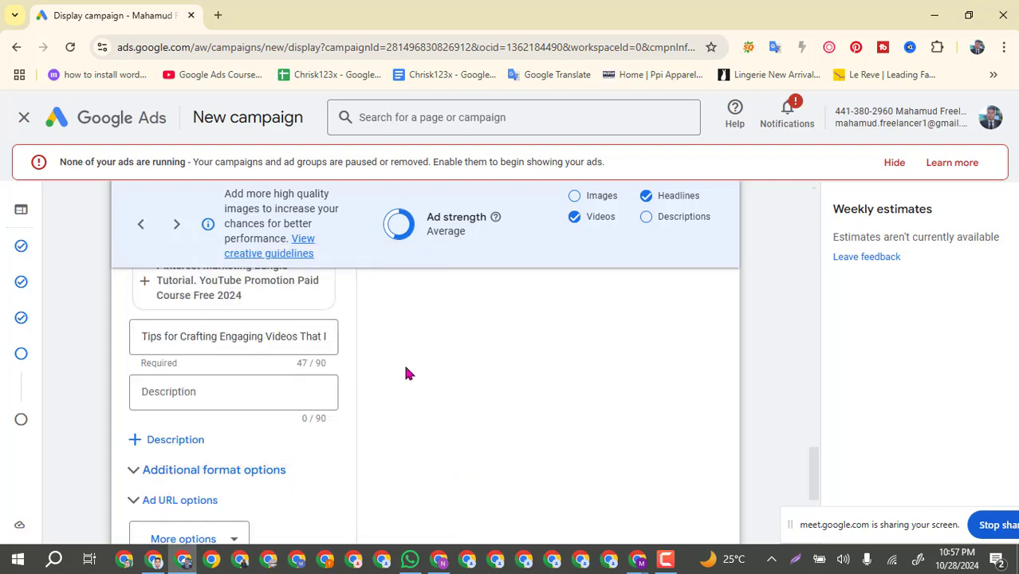
pyautogui.click(207, 386)
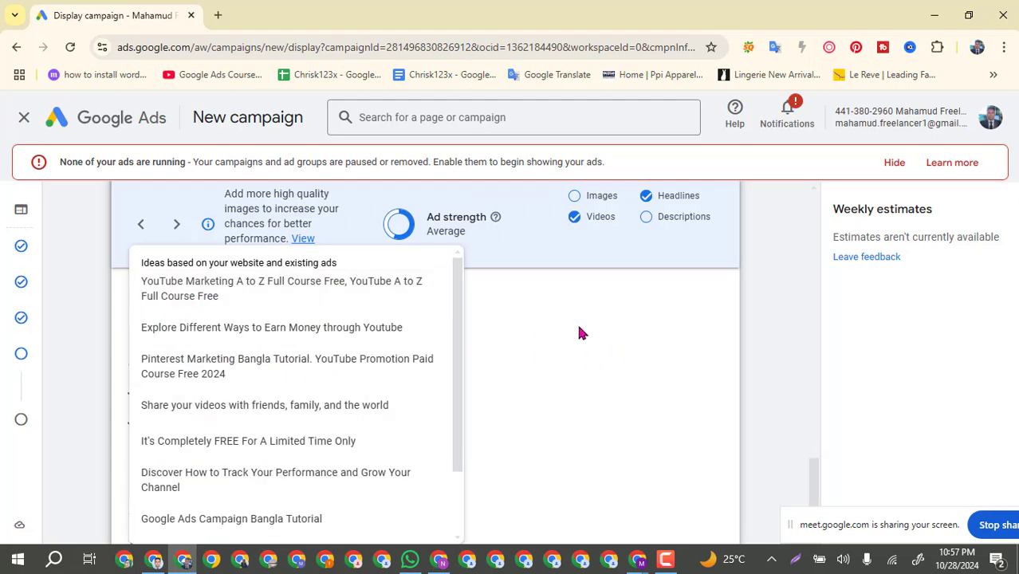
pyautogui.click(557, 327)
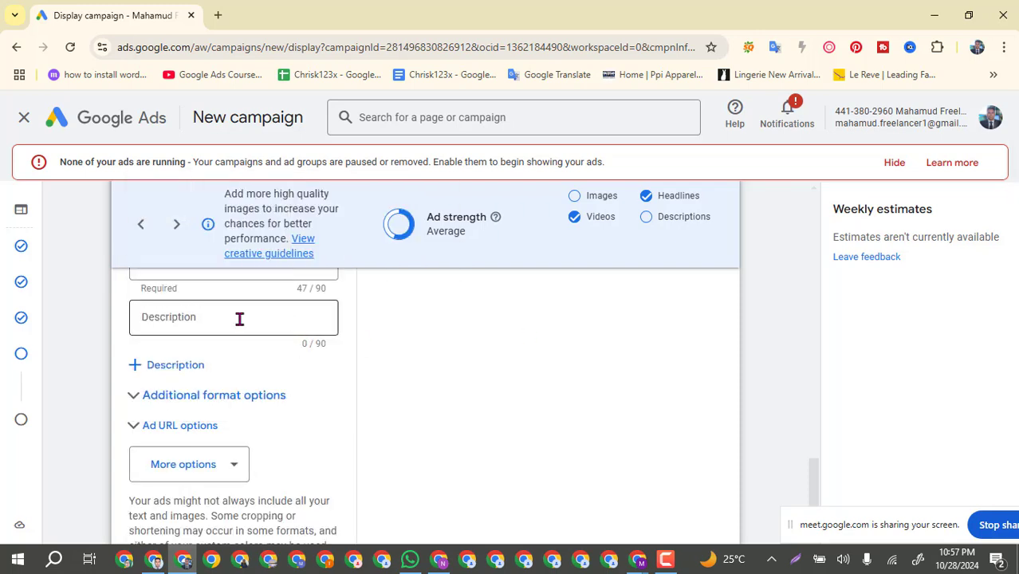
# Enter "Freelancing course free guideline in bangladesh" as the ad's second description.
pyautogui.click(240, 319)
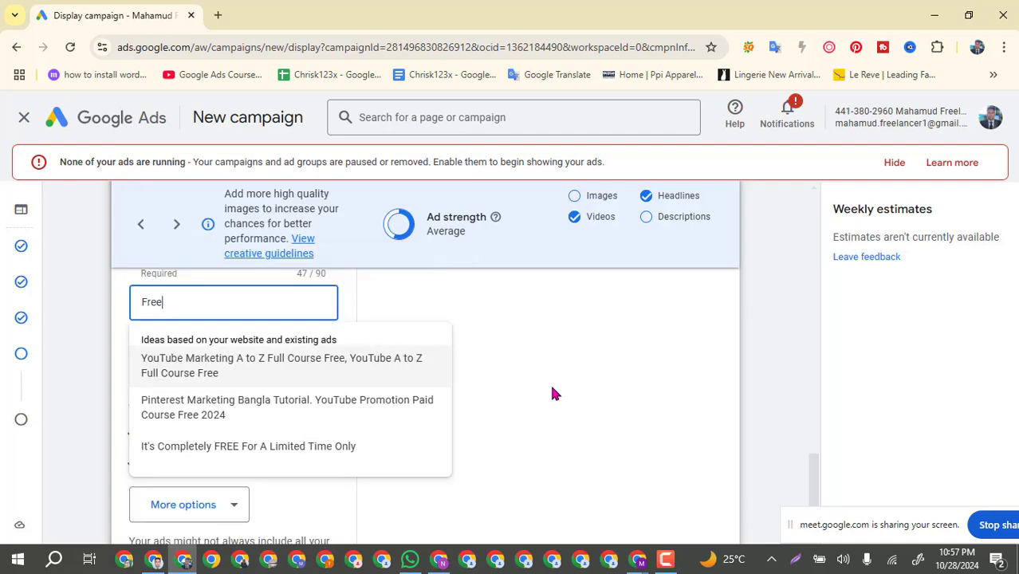
pyautogui.write('Freela')
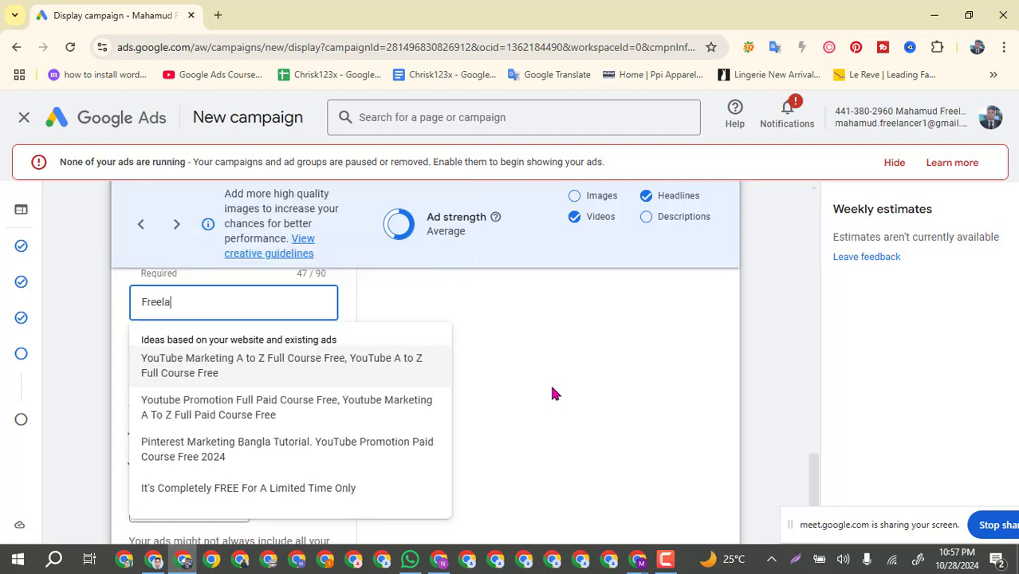
pyautogui.write('ncing ')
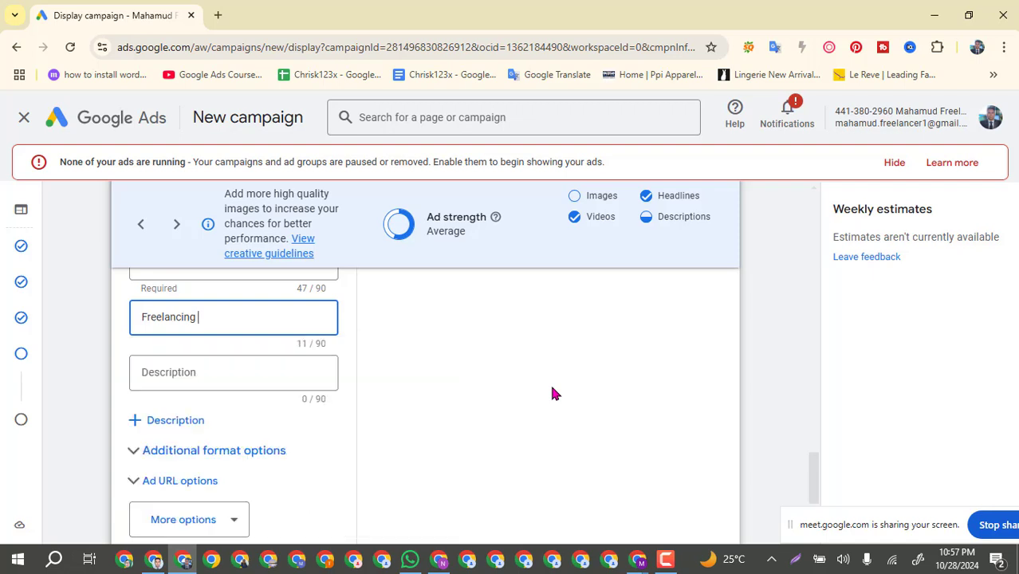
pyautogui.write('course free guidekin')
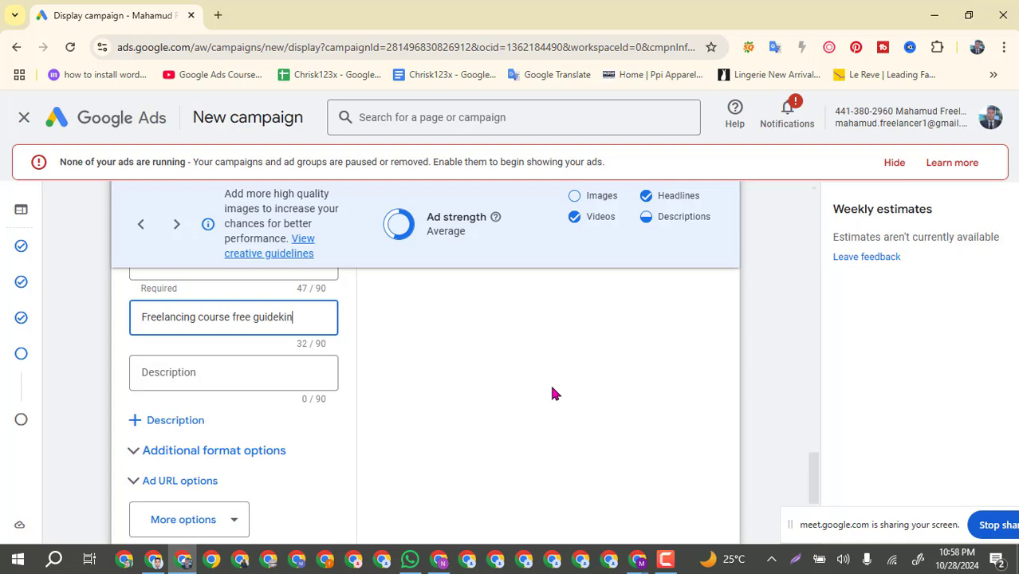
pyautogui.press('BackSpace')
pyautogui.press('BackSpace')
pyautogui.press('BackSpace')
pyautogui.press('BackSpace')
pyautogui.write('eline')
pyautogui.write('in ban')
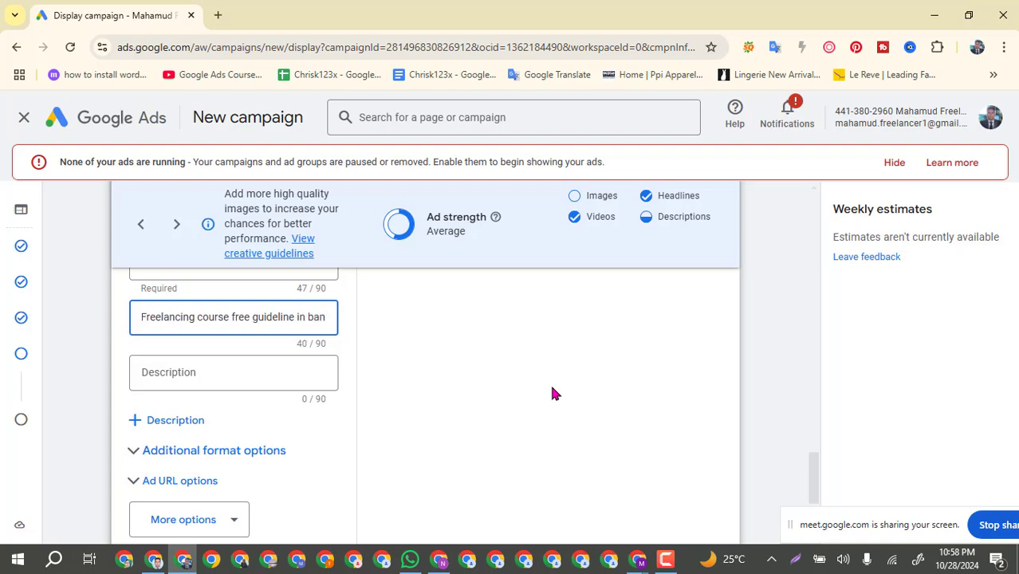
pyautogui.write('glade')
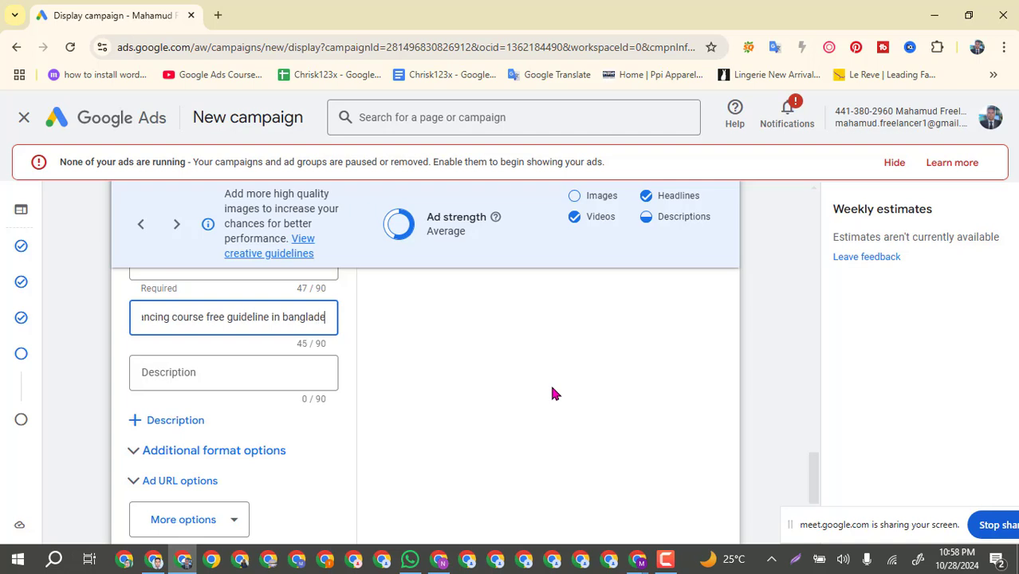
pyautogui.write('sh')
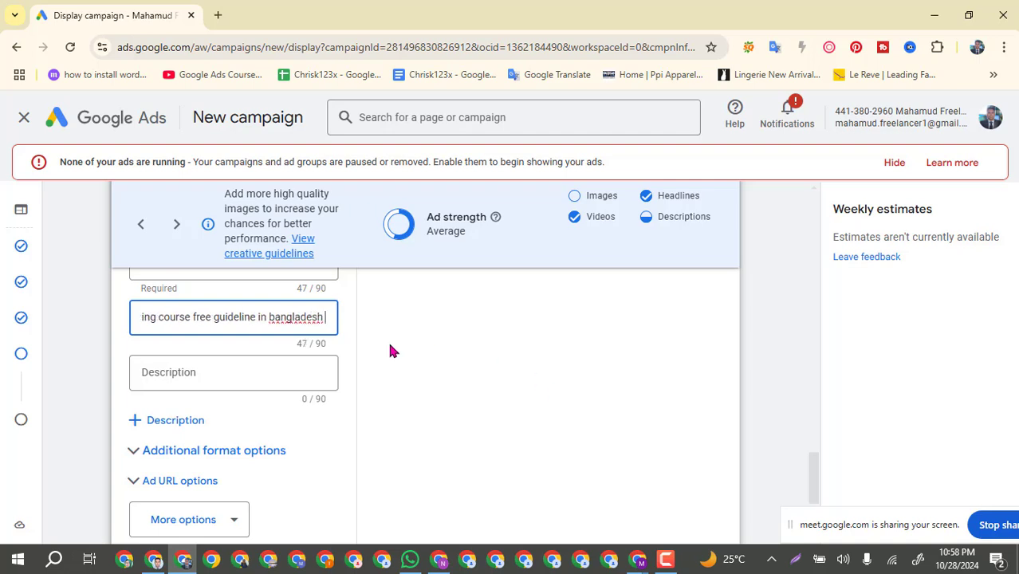
# Correct the flagged country name to "Bangladesh" in the second description and append "for beginners".
pyautogui.rightClick(295, 316)
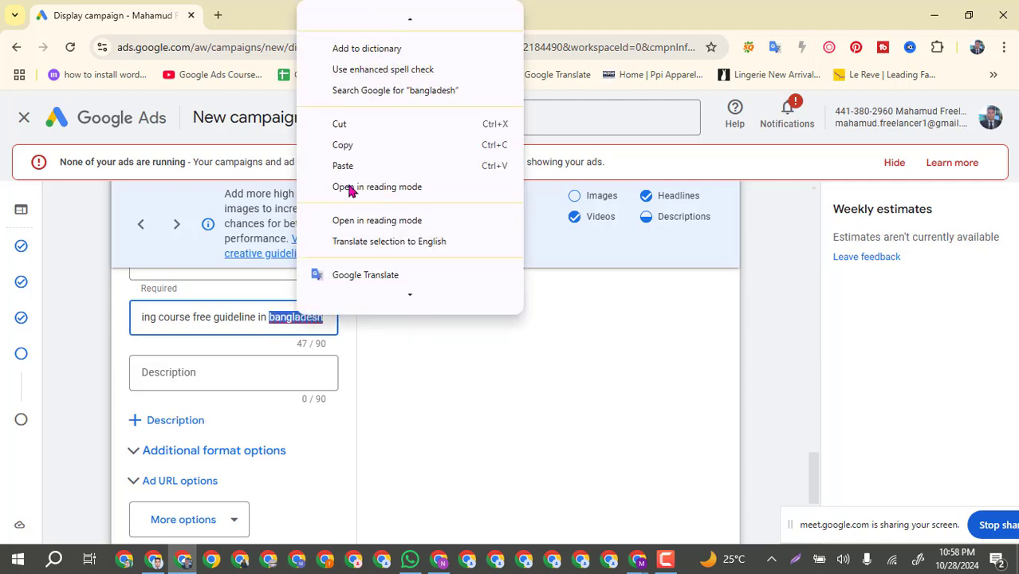
pyautogui.scroll(2, 409, 362)
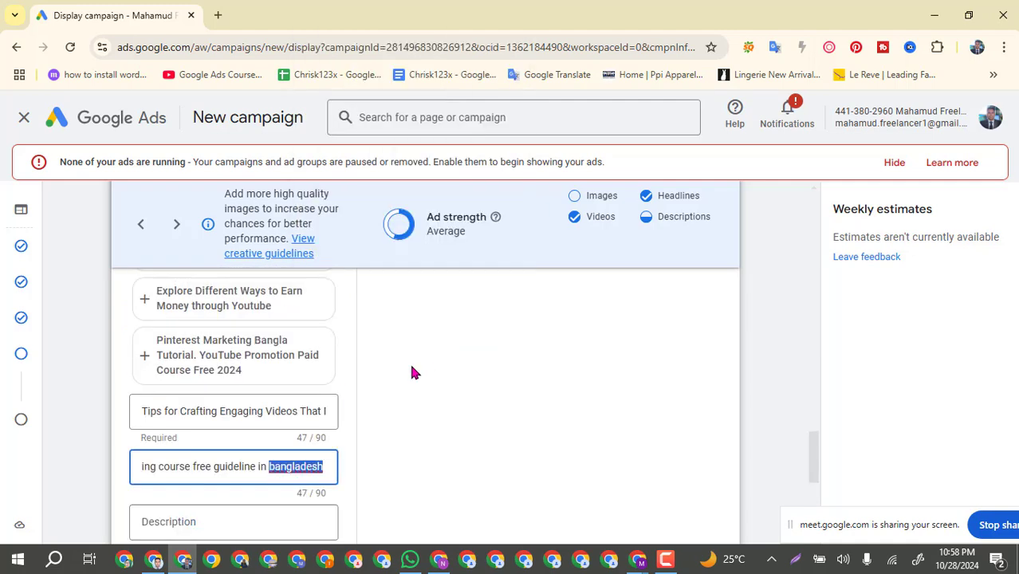
pyautogui.rightClick(295, 470)
pyautogui.click(350, 140)
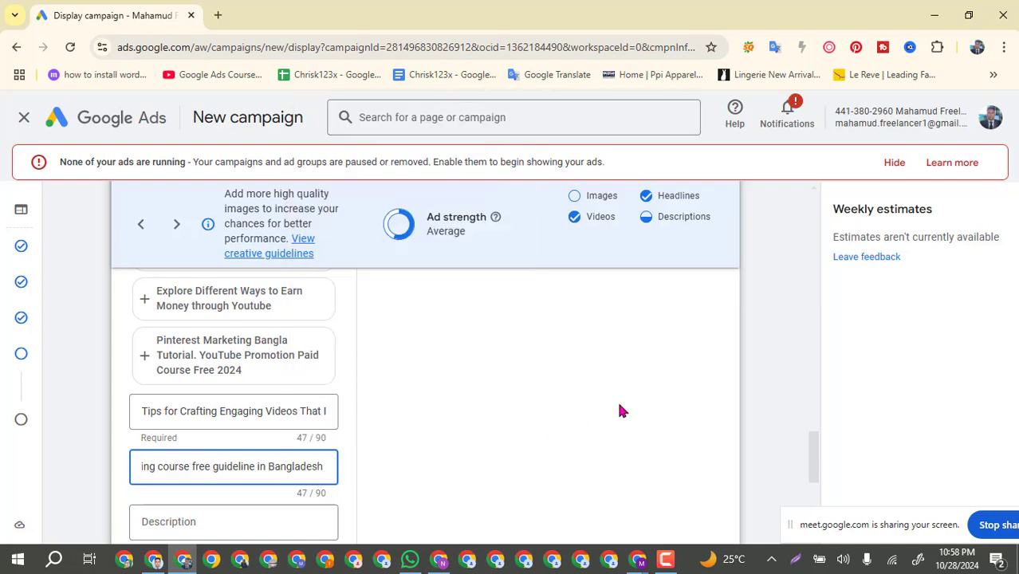
pyautogui.write('for')
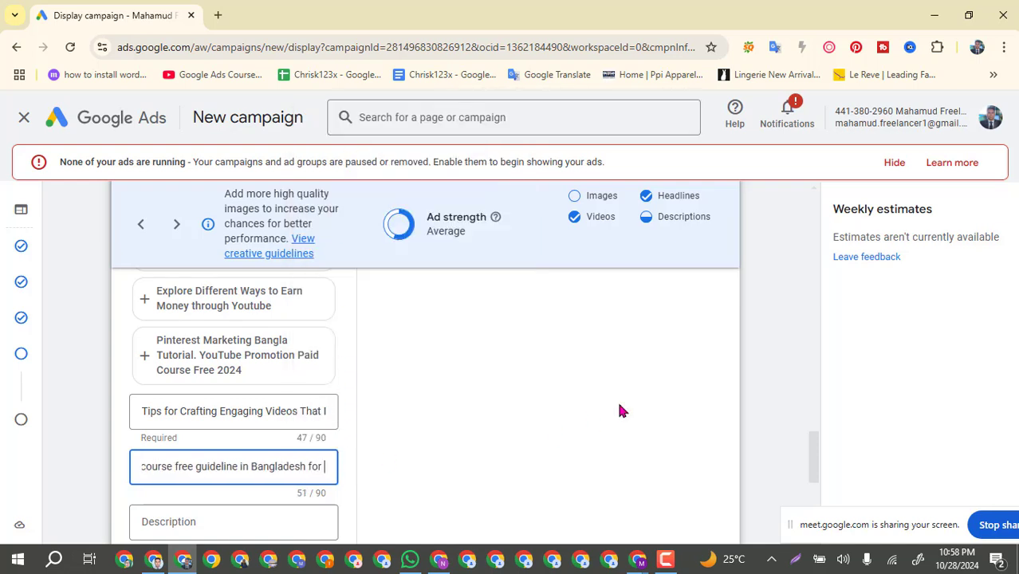
pyautogui.write(' b')
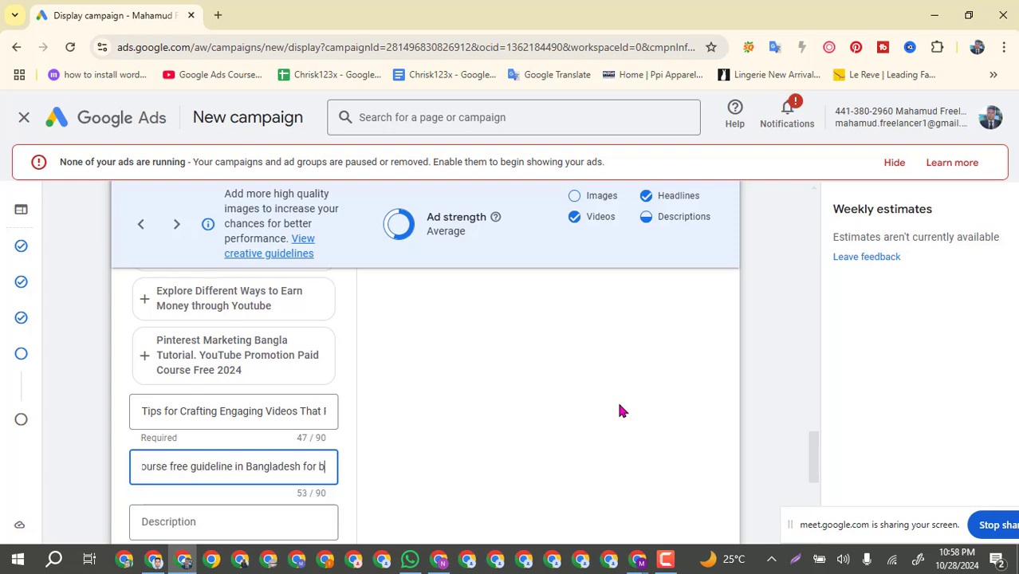
pyautogui.write('e')
pyautogui.write('ginners')
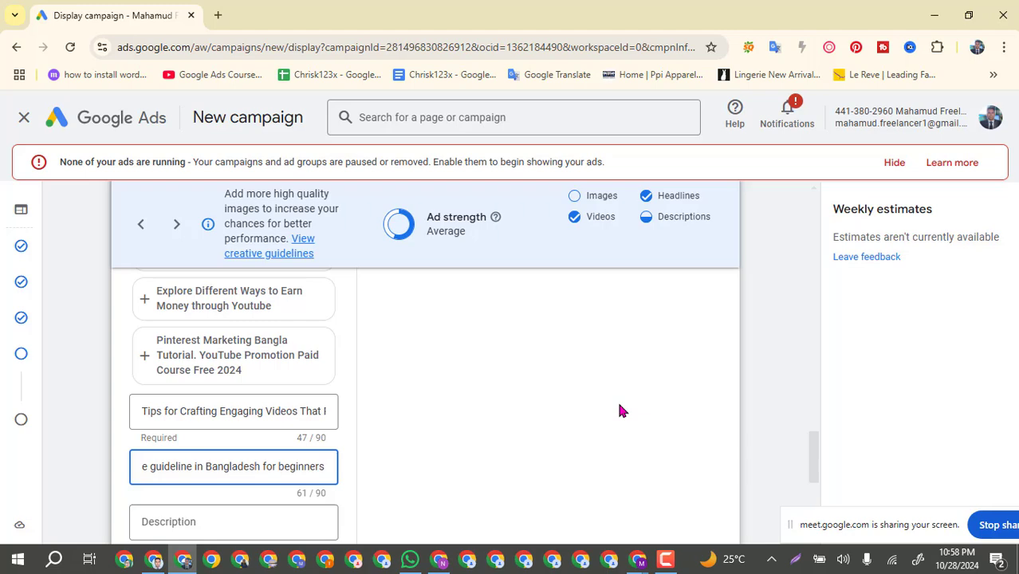
# Look at the suggested ideas for the third description, leaving that field empty.
pyautogui.scroll(-1, 558, 407)
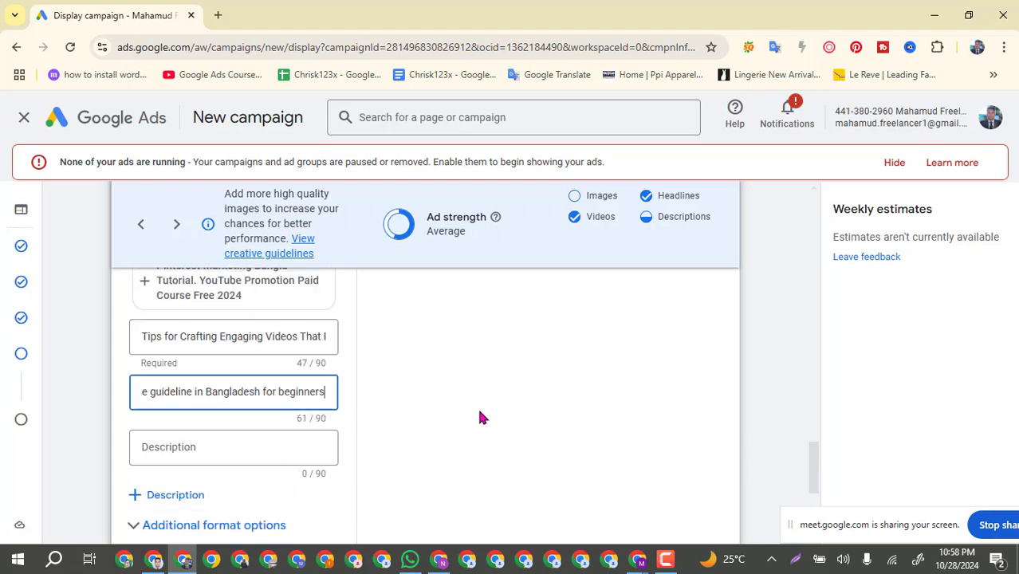
pyautogui.click(228, 453)
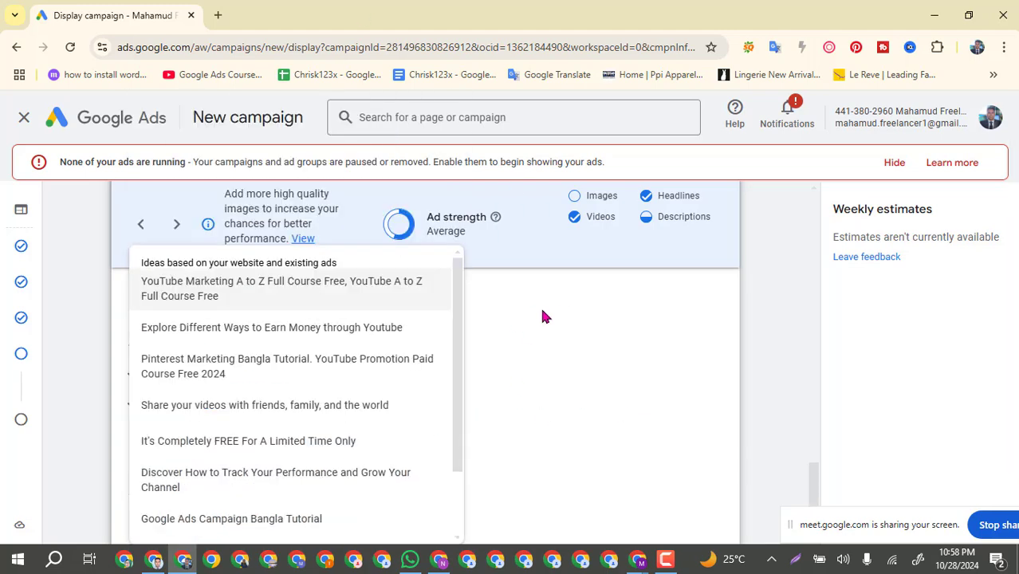
pyautogui.click(515, 371)
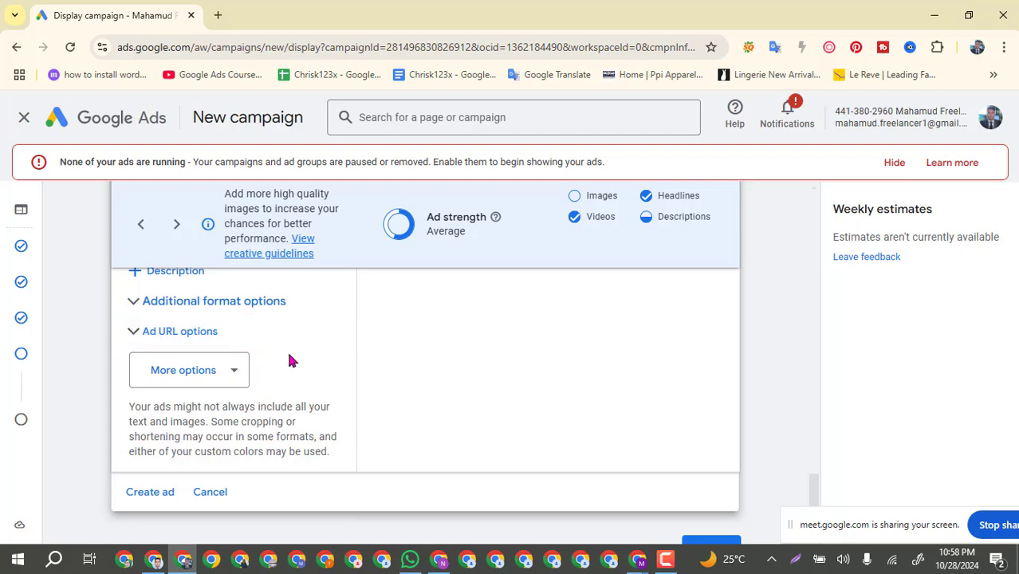
# Add the call to action text option to the ad.
pyautogui.click(235, 378)
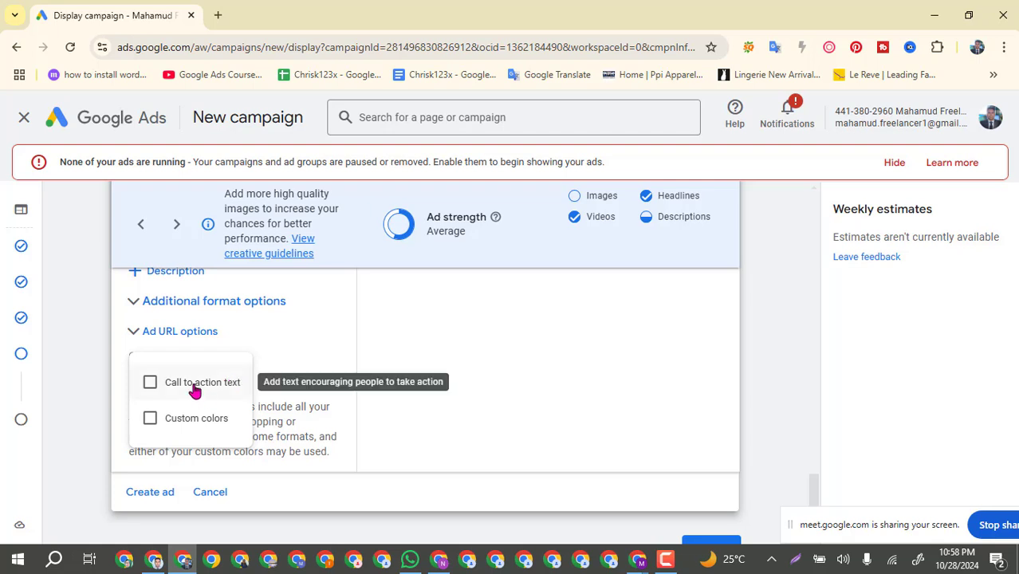
pyautogui.click(195, 387)
pyautogui.scroll(-1, 214, 418)
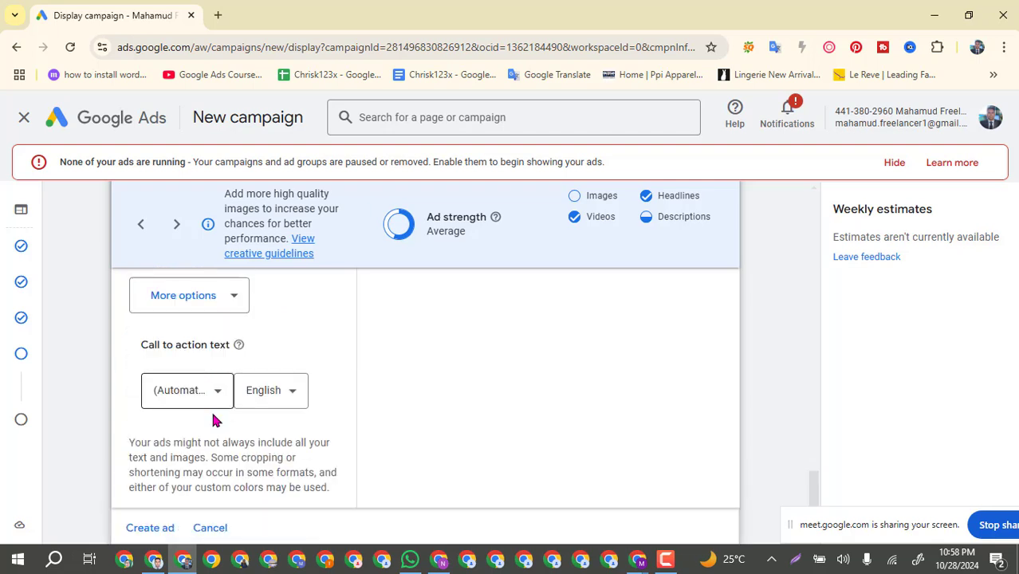
# Set the ad's call to action text to Visit Site, keeping English as the language.
pyautogui.click(218, 394)
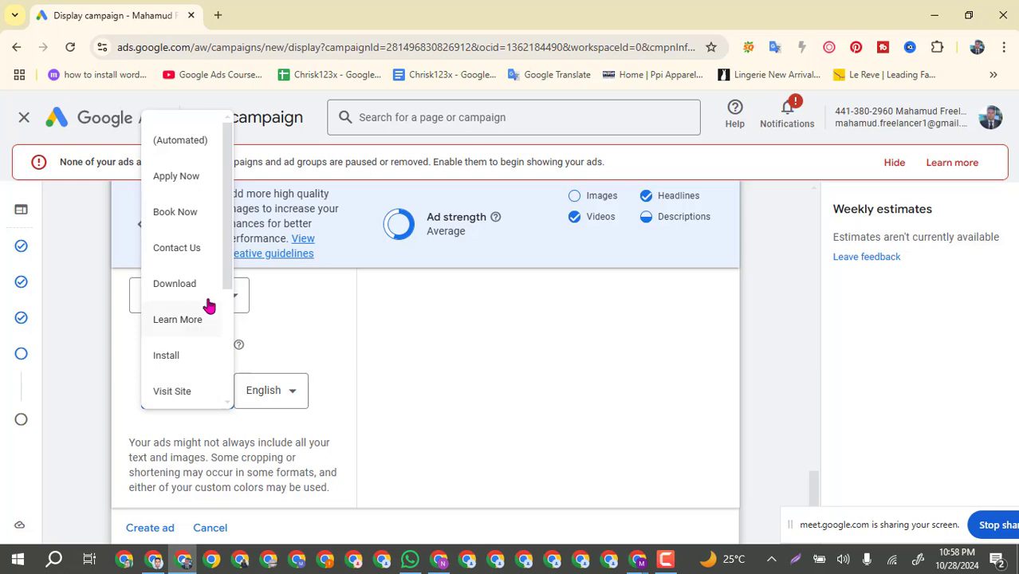
pyautogui.scroll(-1, 209, 256)
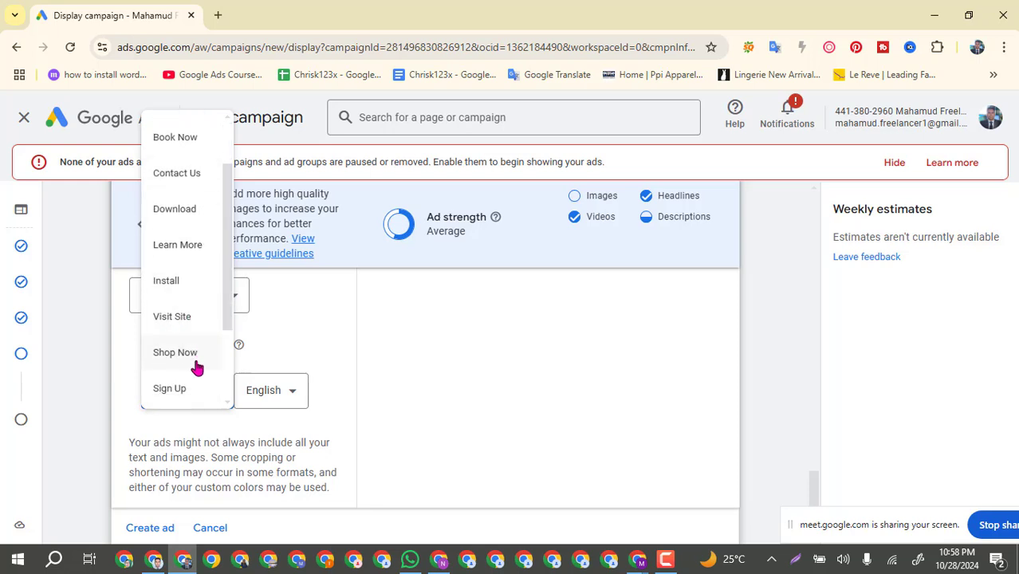
pyautogui.scroll(-2, 195, 365)
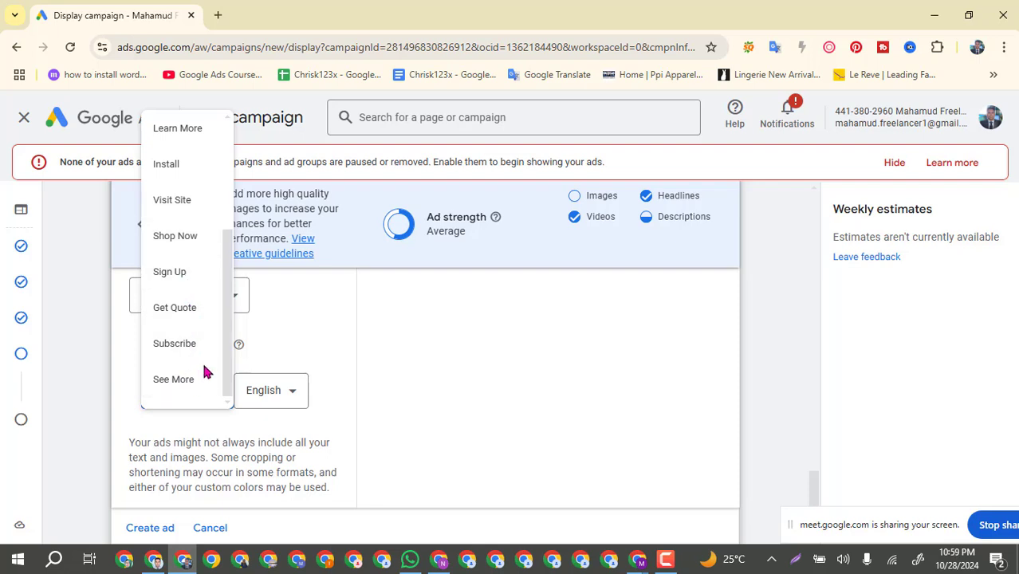
pyautogui.scroll(2, 205, 335)
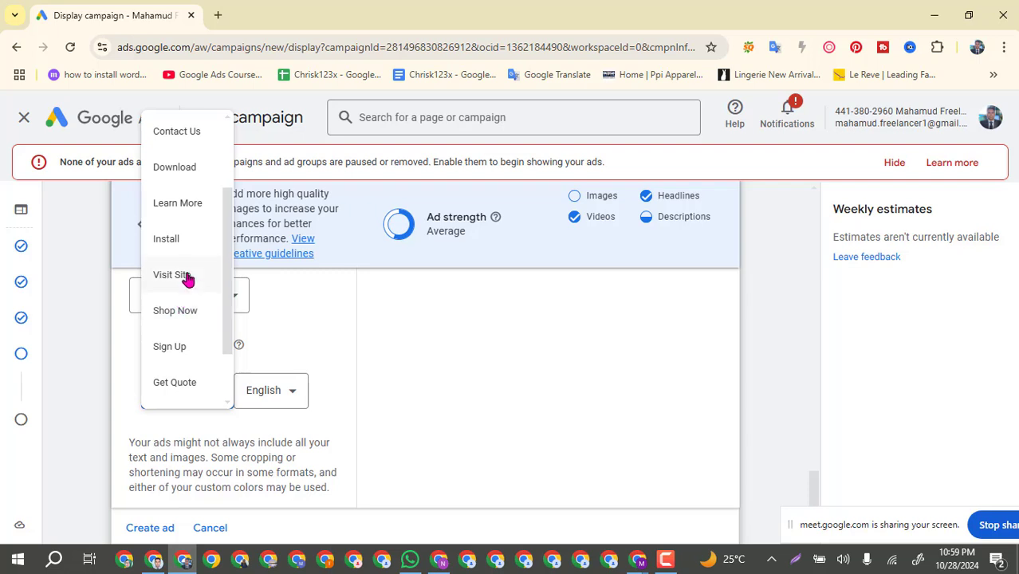
pyautogui.scroll(3, 206, 267)
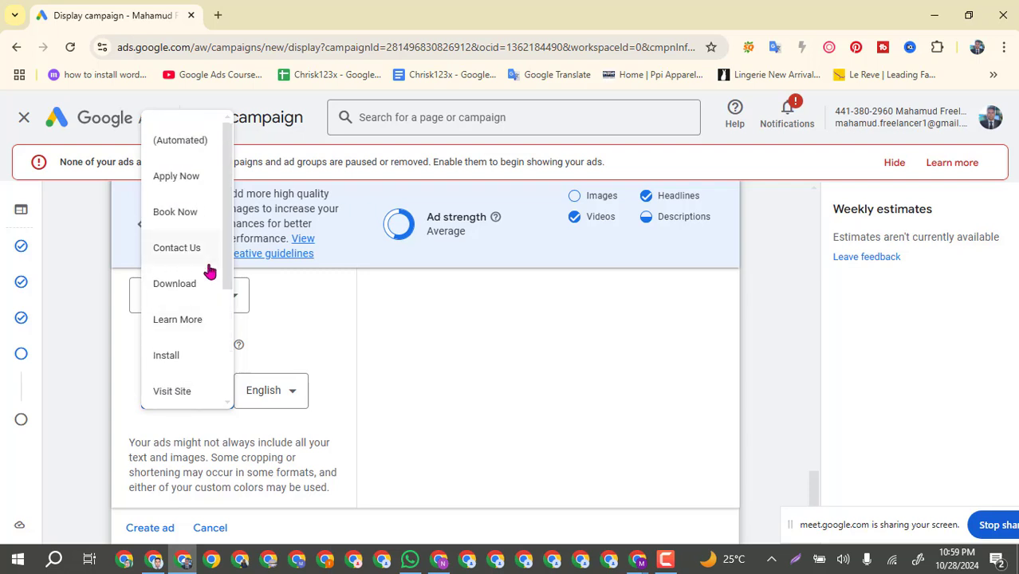
pyautogui.scroll(-2, 206, 299)
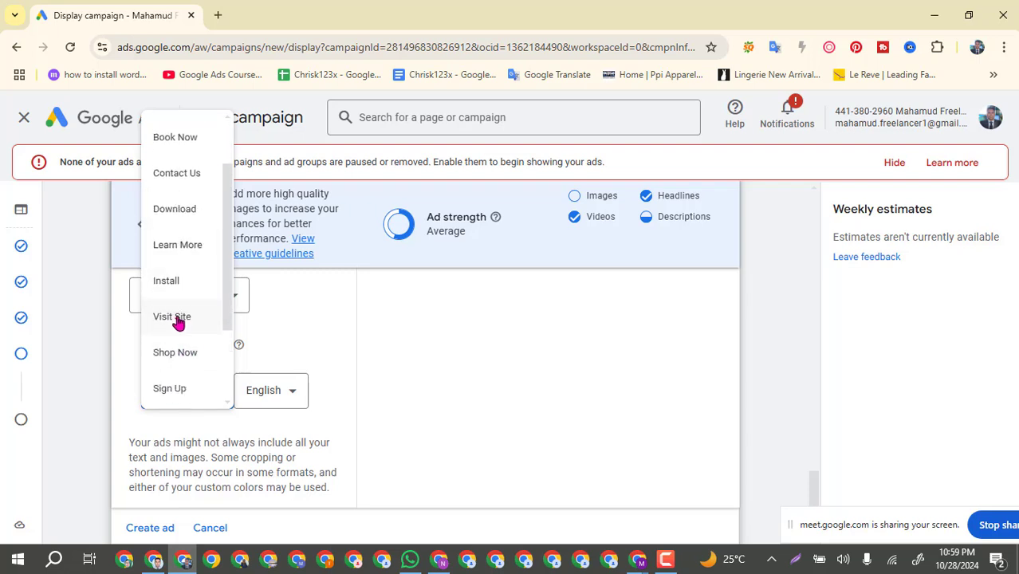
pyautogui.click(173, 318)
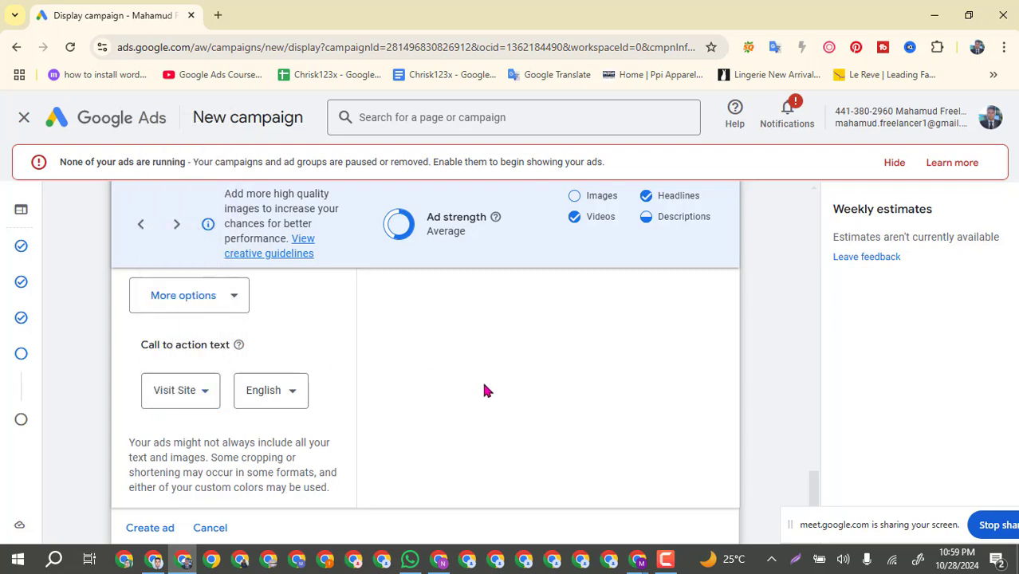
# Examine the ad's Display preview layouts, checking how the image, headline, description, logo and call to action are arranged.
pyautogui.scroll(-1, 487, 389)
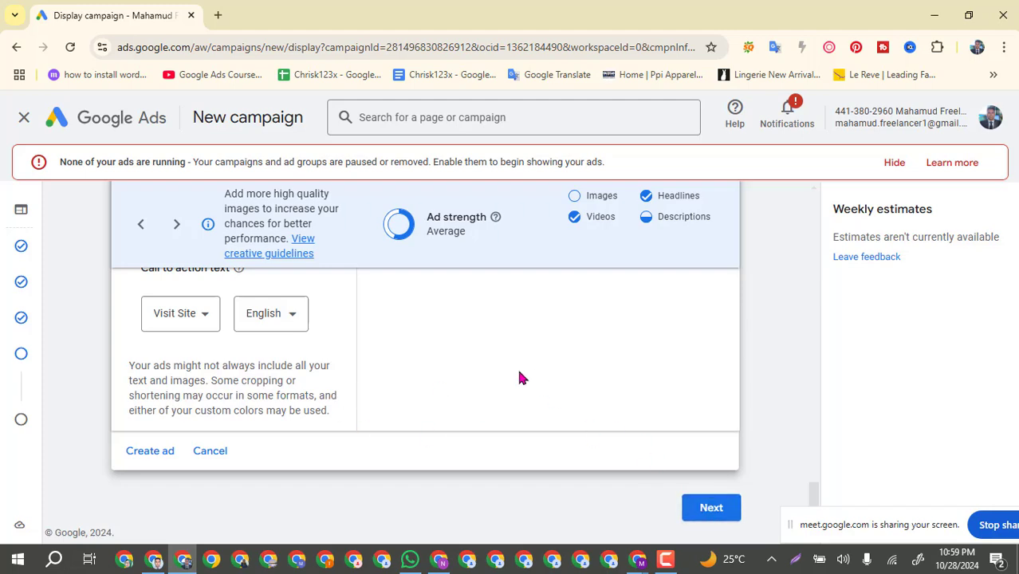
pyautogui.scroll(5, 520, 378)
pyautogui.scroll(10, 519, 378)
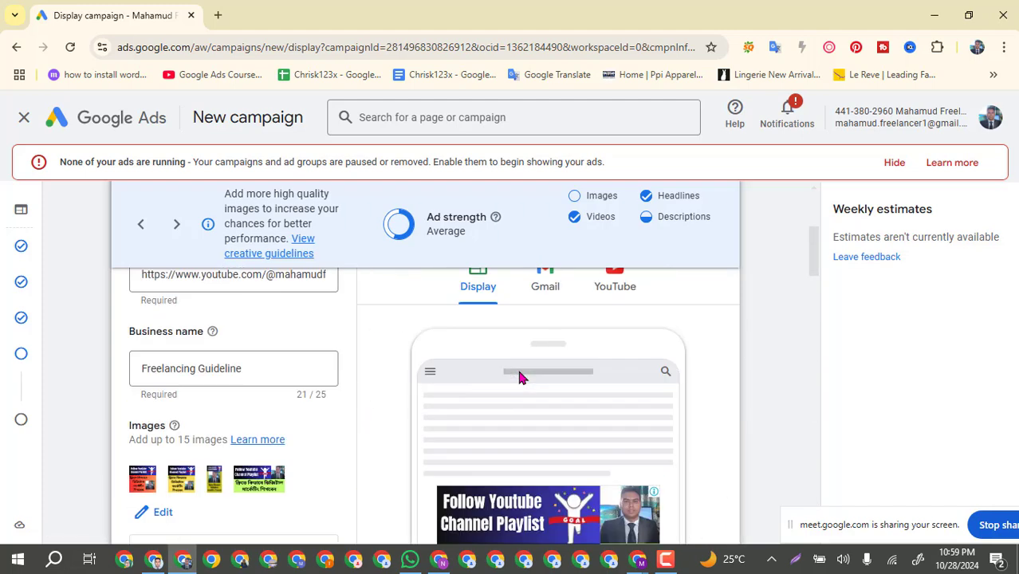
pyautogui.scroll(-3, 519, 377)
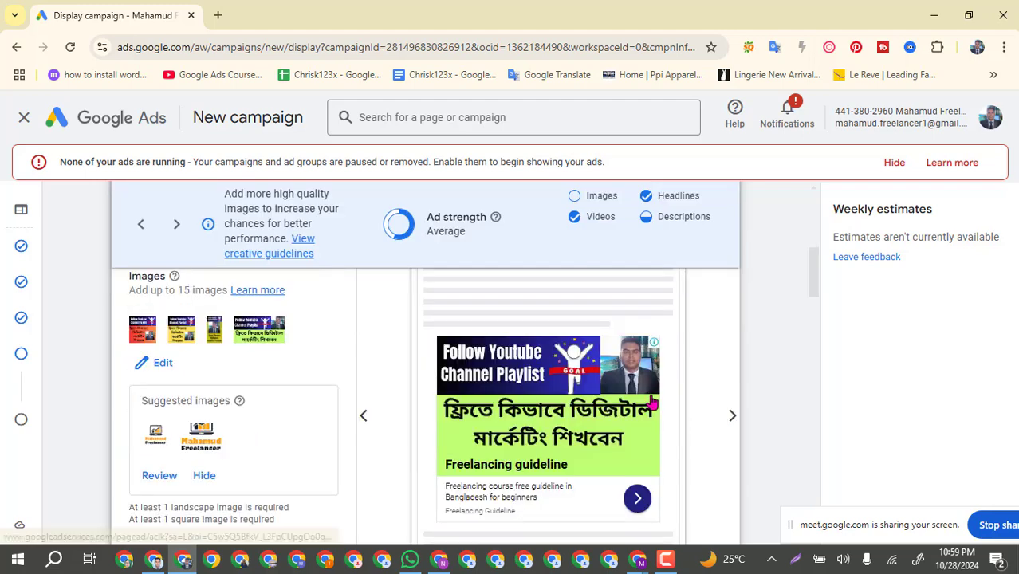
pyautogui.click(733, 420)
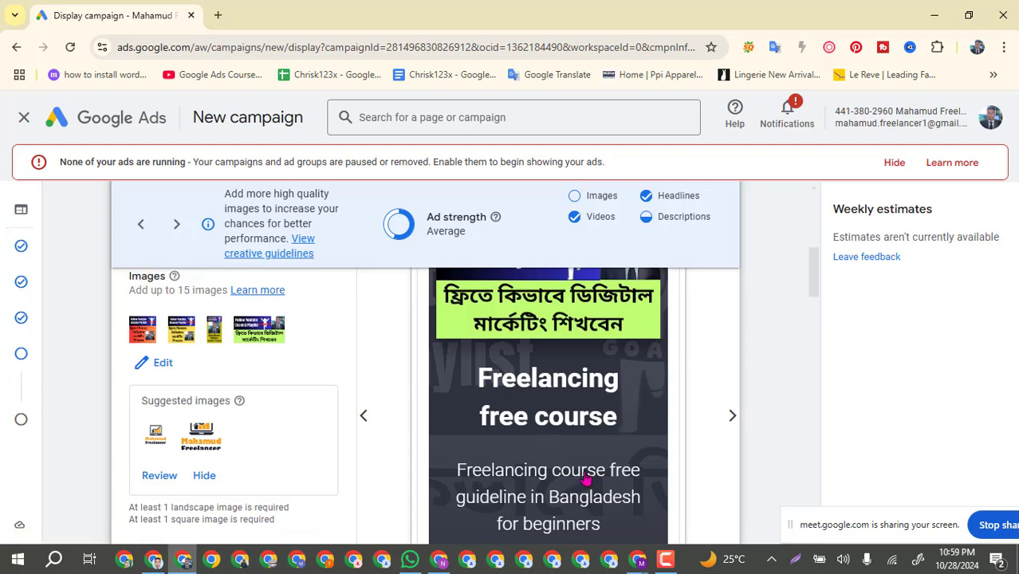
pyautogui.scroll(-1, 628, 456)
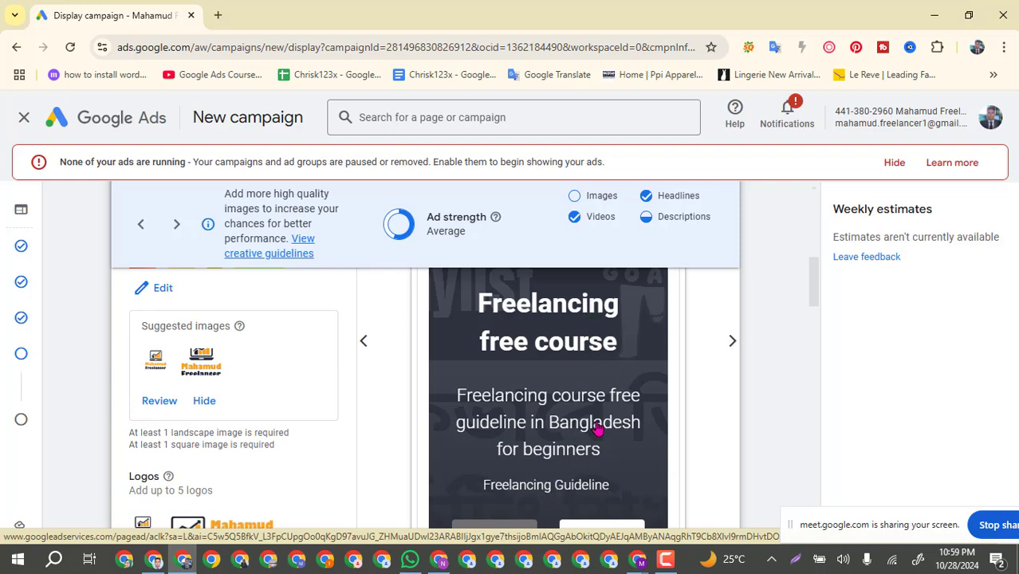
pyautogui.scroll(2, 596, 424)
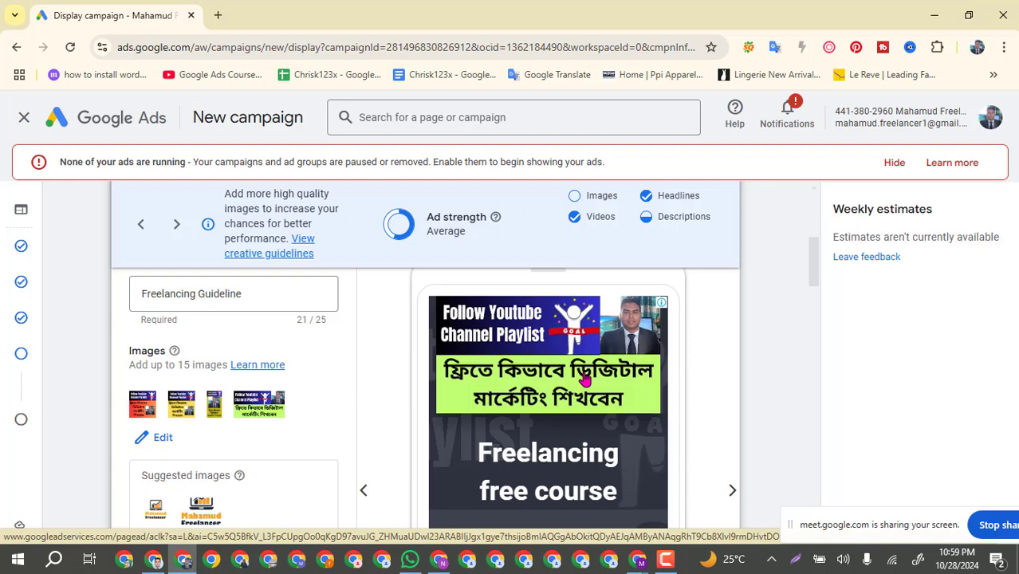
pyautogui.scroll(-1, 585, 380)
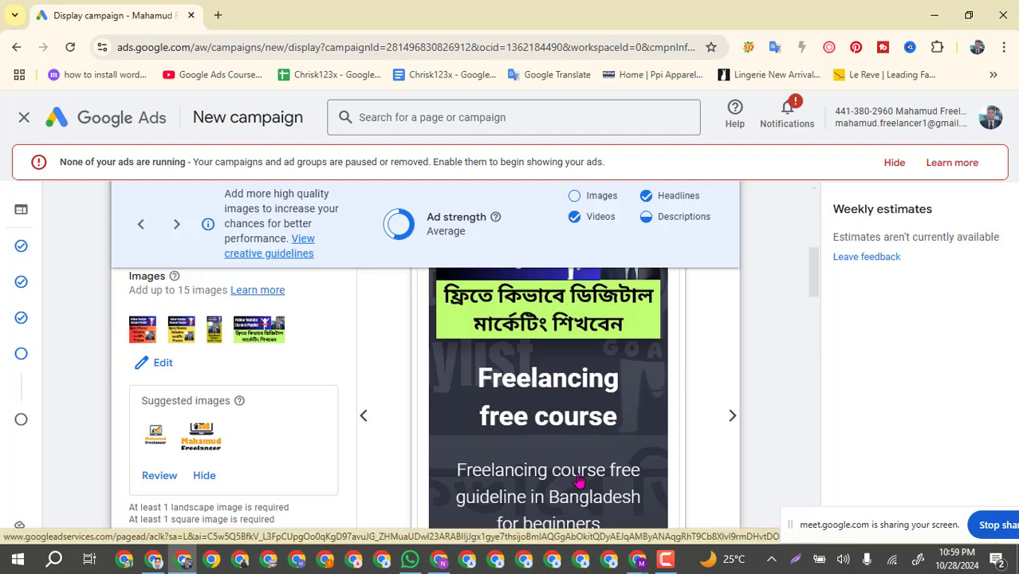
pyautogui.scroll(1, 578, 479)
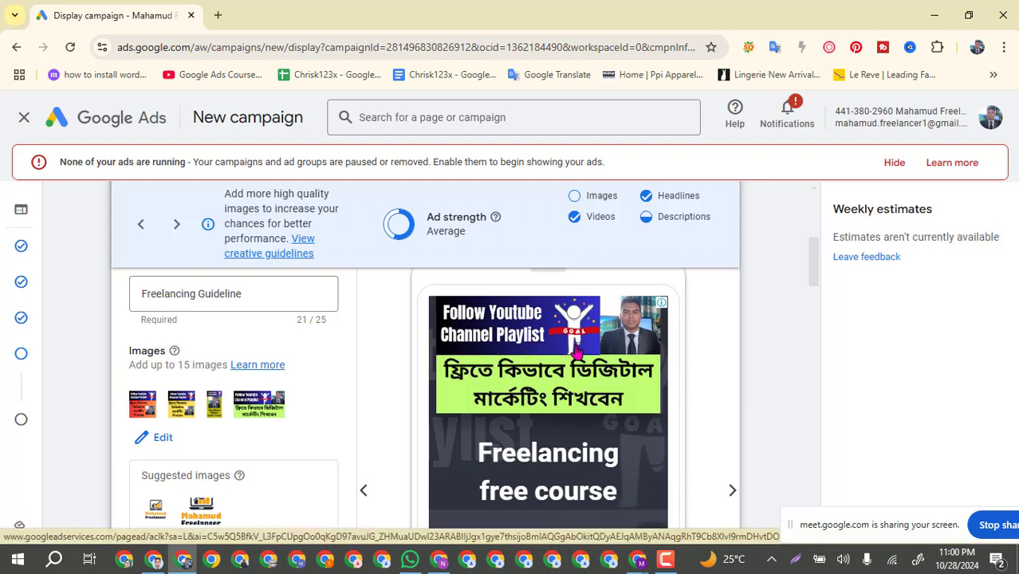
pyautogui.scroll(-1, 575, 351)
pyautogui.scroll(-1, 621, 407)
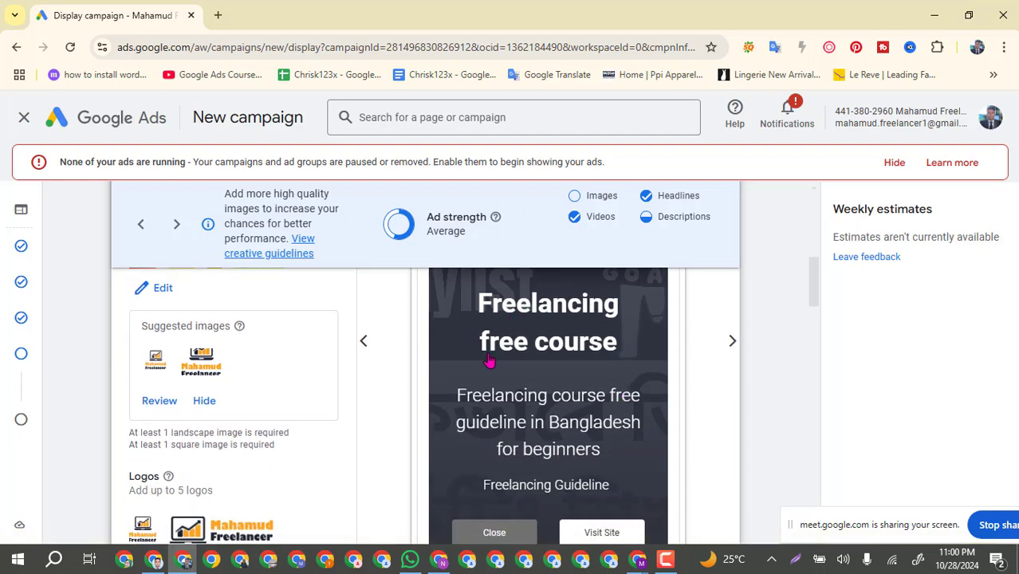
pyautogui.click(733, 342)
pyautogui.scroll(2, 591, 419)
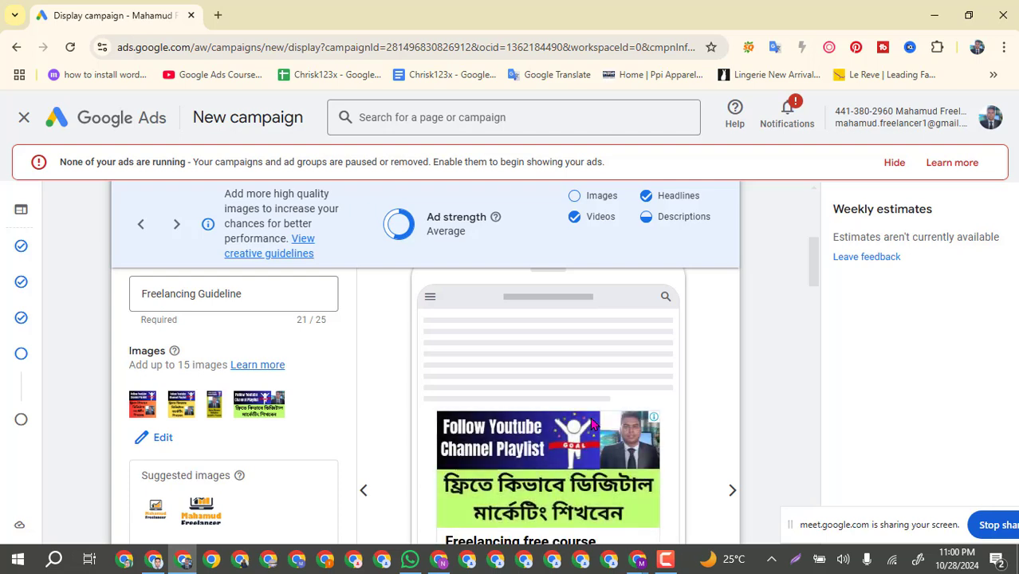
pyautogui.scroll(-2, 591, 423)
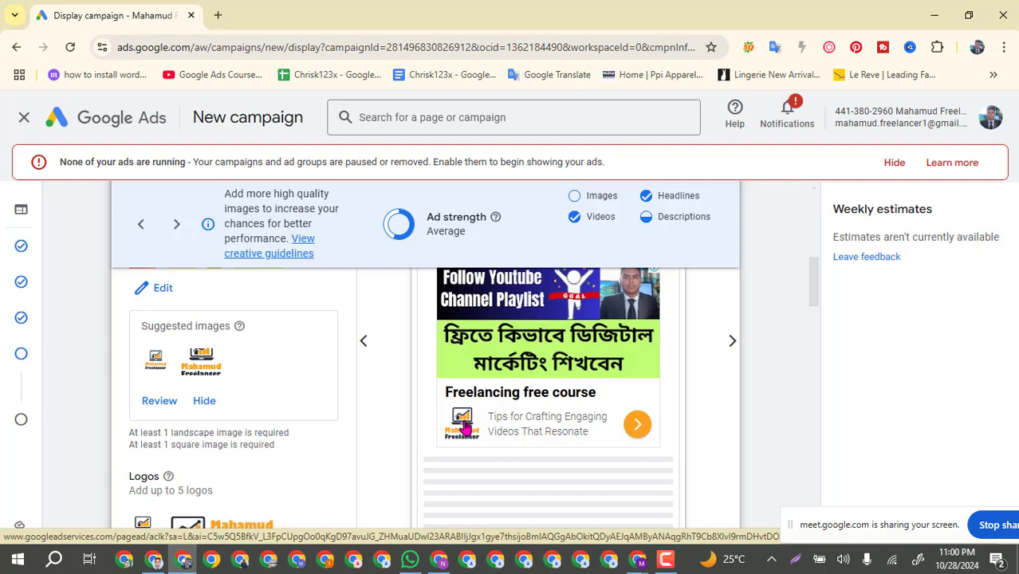
# Examine the ad's closed Gmail preview, checking the business name, headline and description in the promotions list.
pyautogui.click(731, 345)
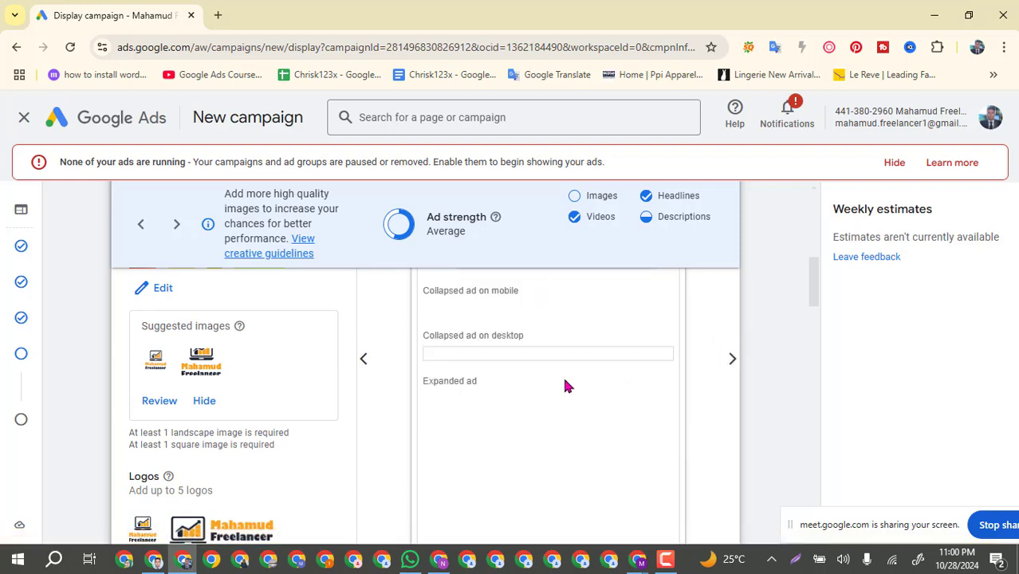
pyautogui.scroll(4, 564, 386)
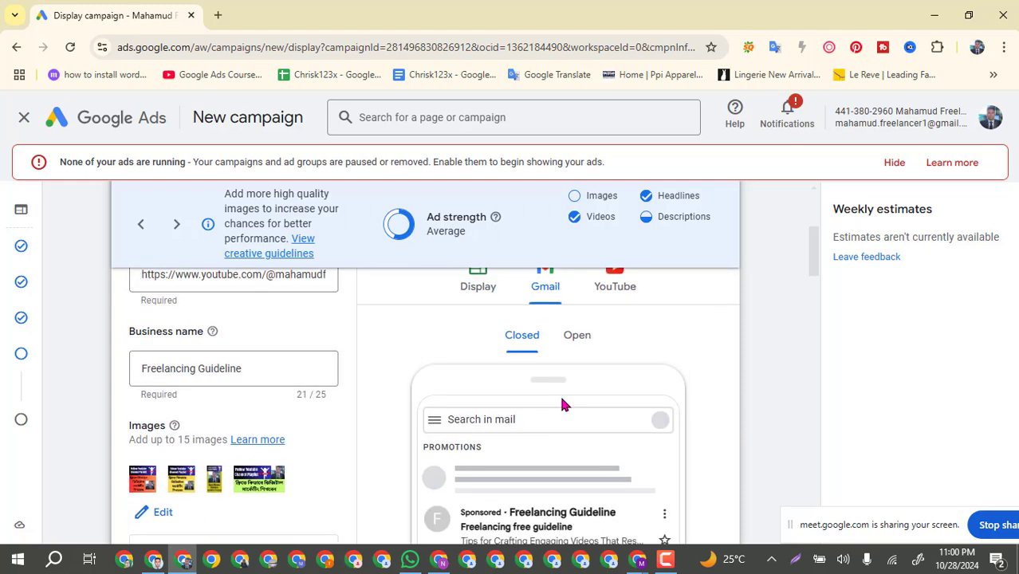
pyautogui.scroll(-1, 562, 405)
pyautogui.scroll(1, 714, 403)
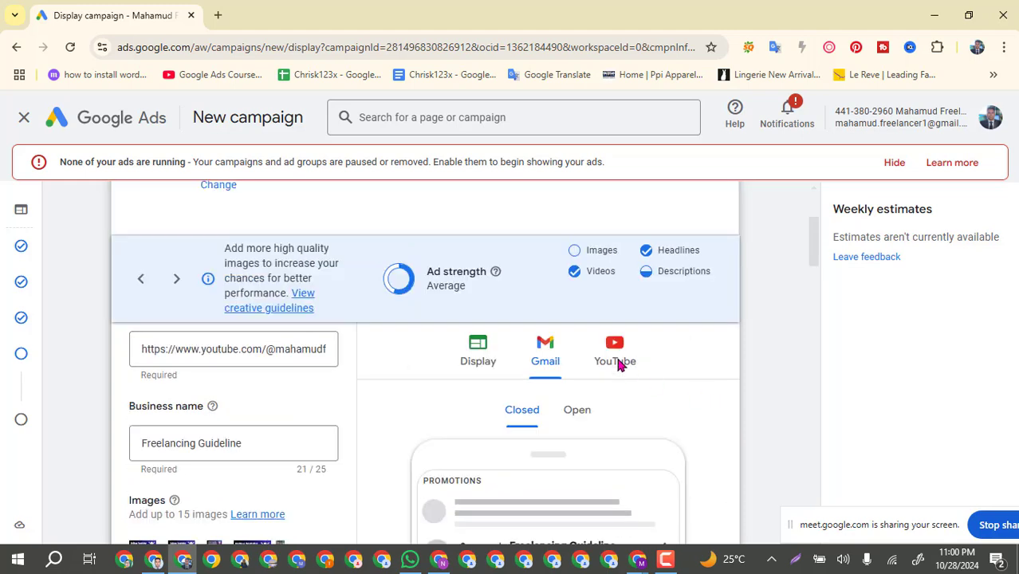
pyautogui.scroll(-2, 719, 430)
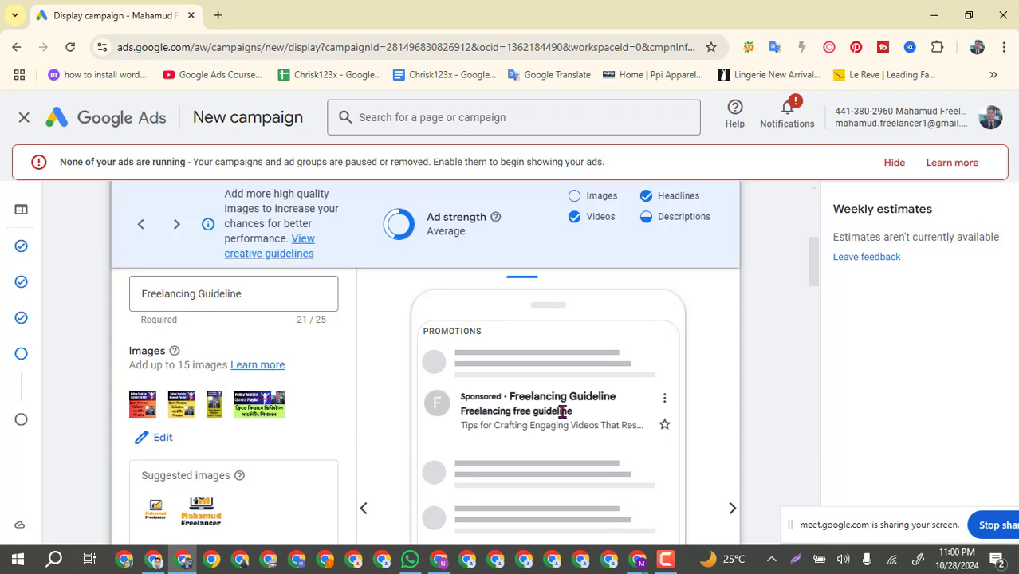
pyautogui.scroll(3, 604, 414)
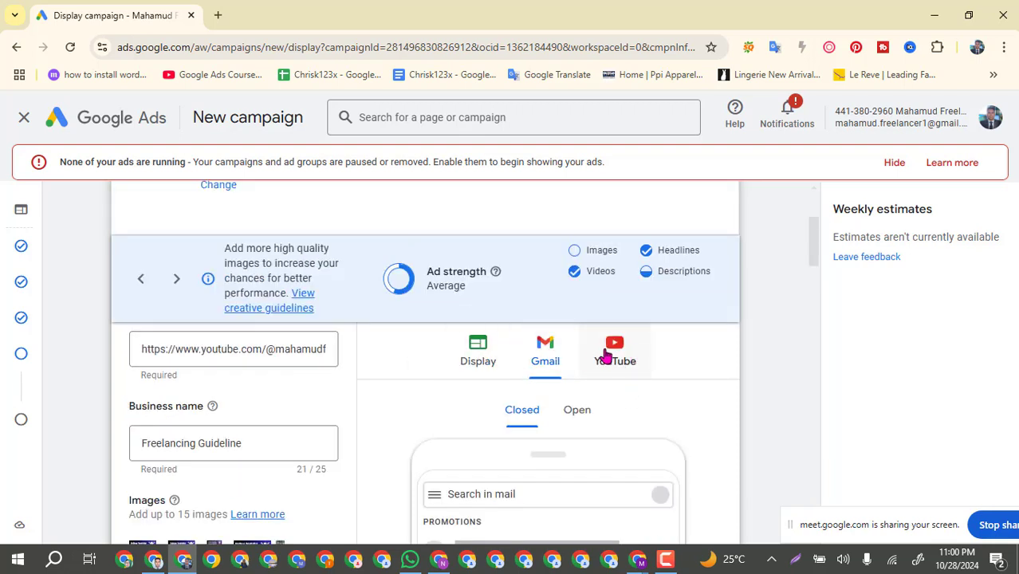
# Examine the ad's YouTube preview, checking the image, headline and Visit site button shown below the video.
pyautogui.click(620, 355)
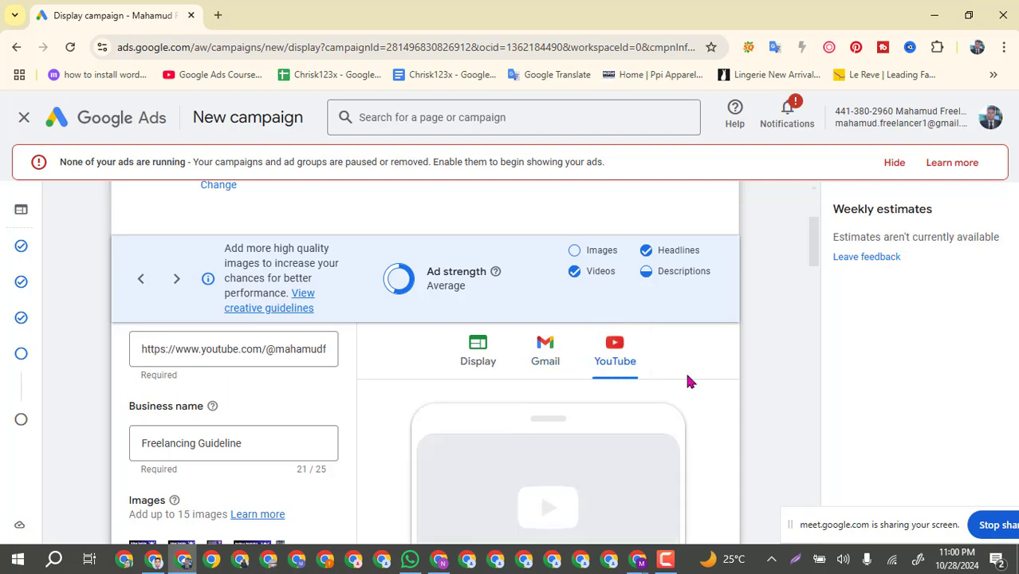
pyautogui.scroll(-1, 689, 382)
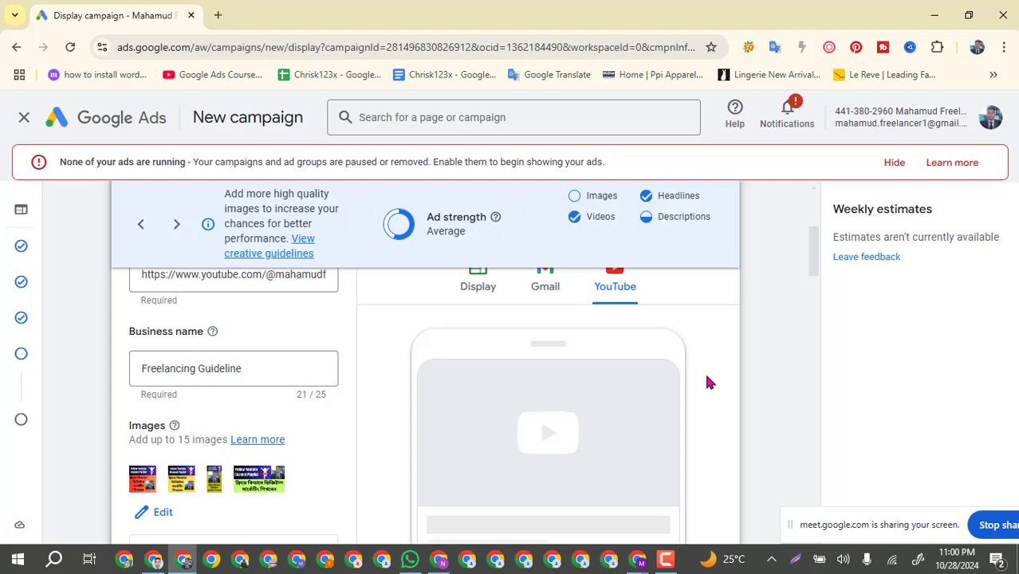
pyautogui.scroll(-2, 707, 380)
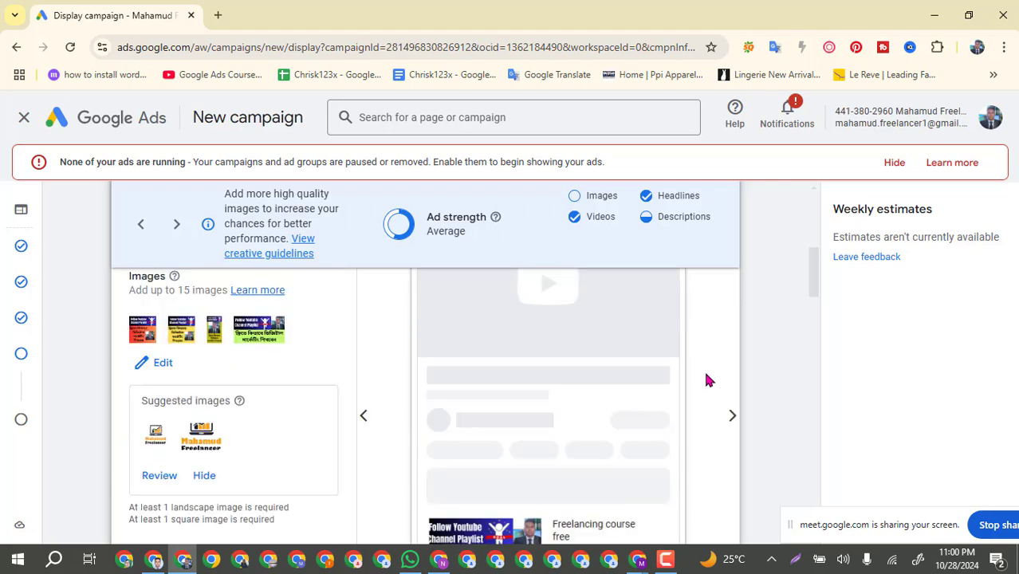
pyautogui.scroll(-2, 707, 381)
pyautogui.scroll(2, 706, 381)
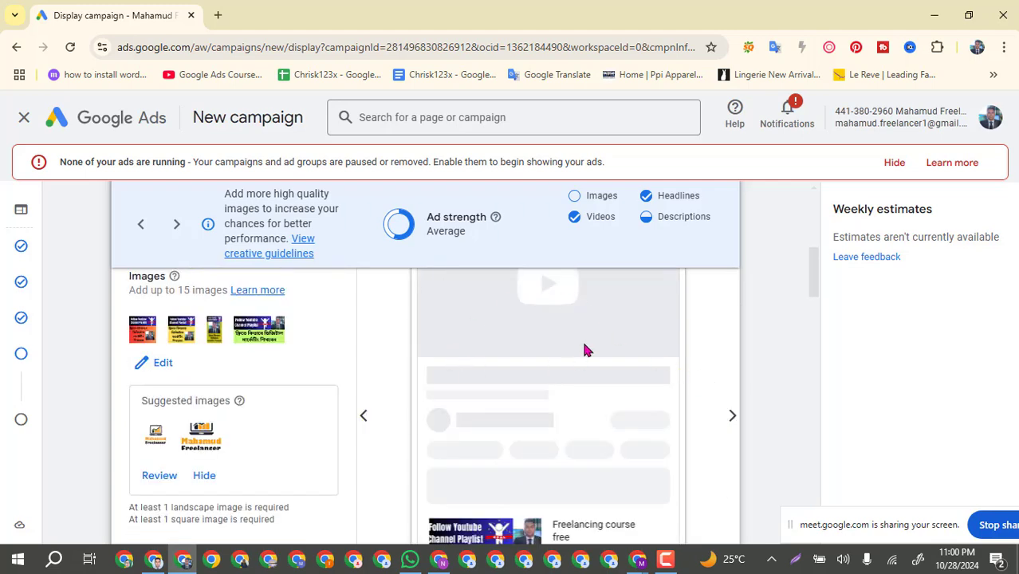
pyautogui.scroll(-2, 562, 347)
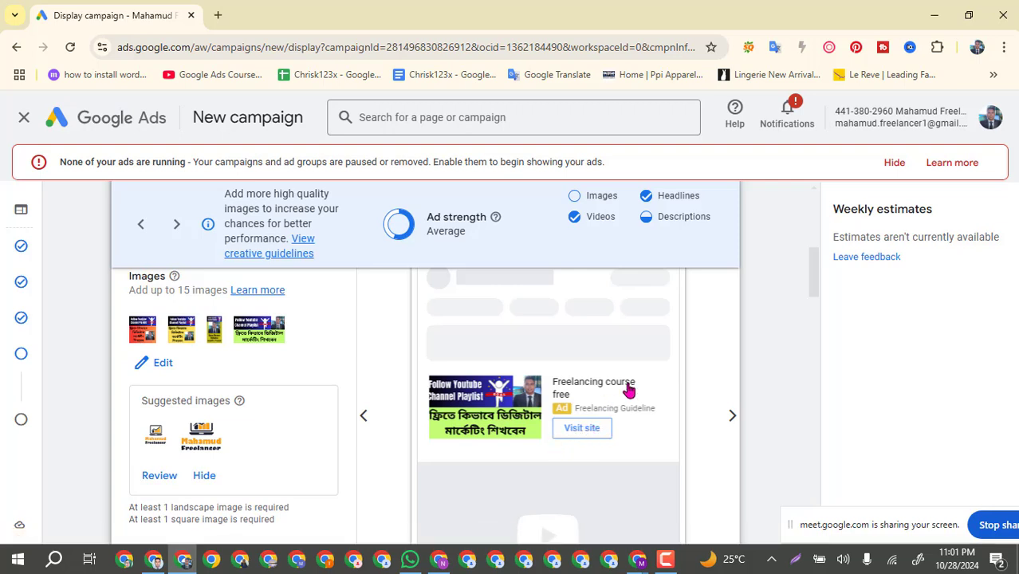
pyautogui.scroll(2, 626, 387)
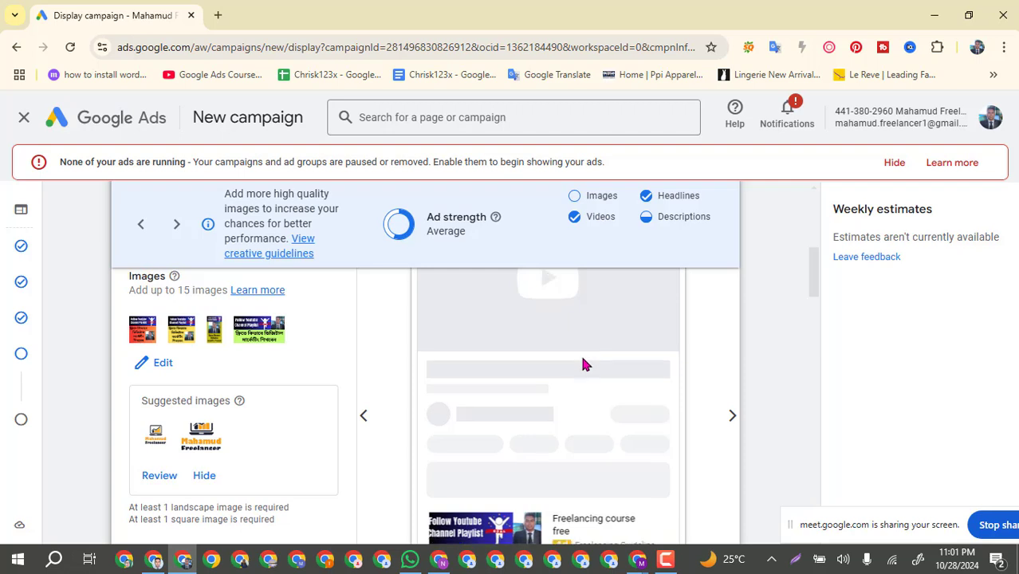
pyautogui.scroll(-2, 580, 355)
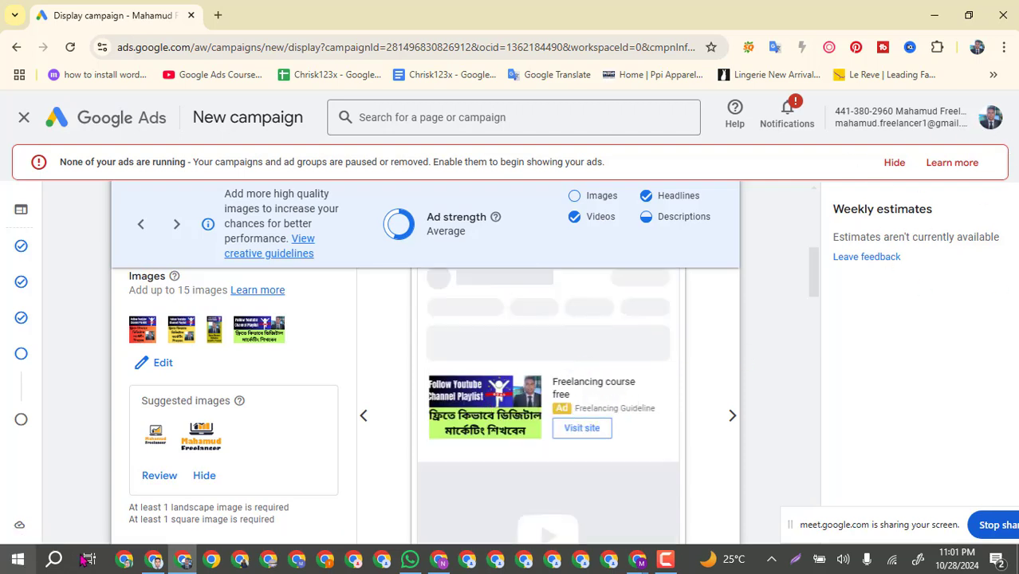
# Switch to the YouTube channel page, close the share dialog and open the Class-34 Google Ads display campaign video.
pyautogui.click(155, 561)
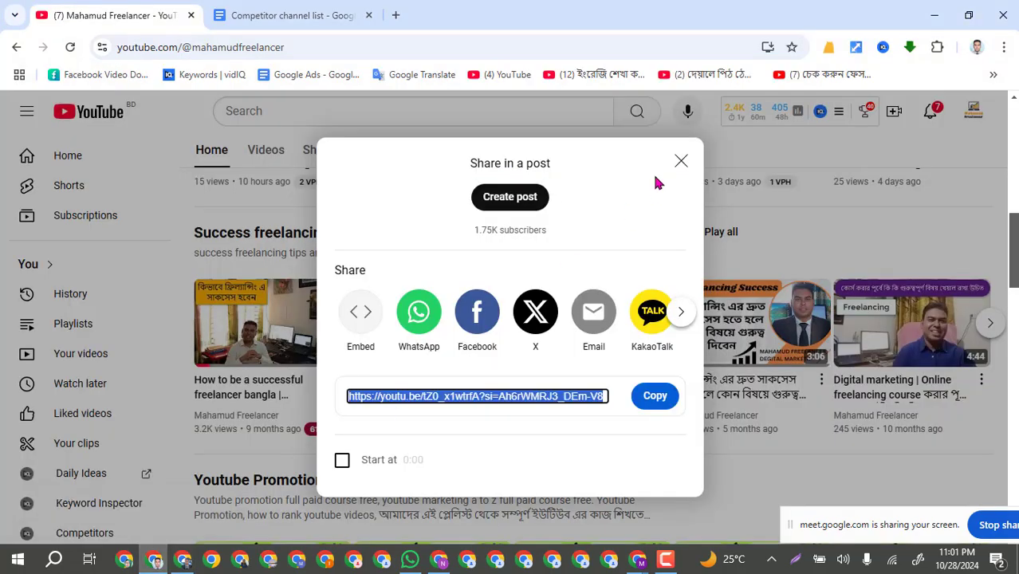
pyautogui.click(681, 164)
pyautogui.scroll(10, 796, 235)
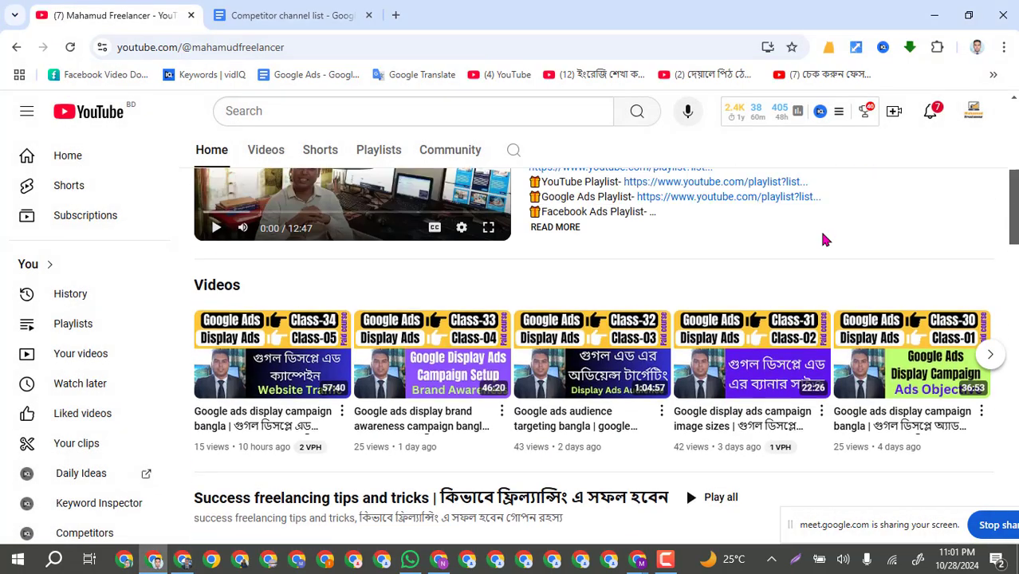
pyautogui.scroll(2, 826, 239)
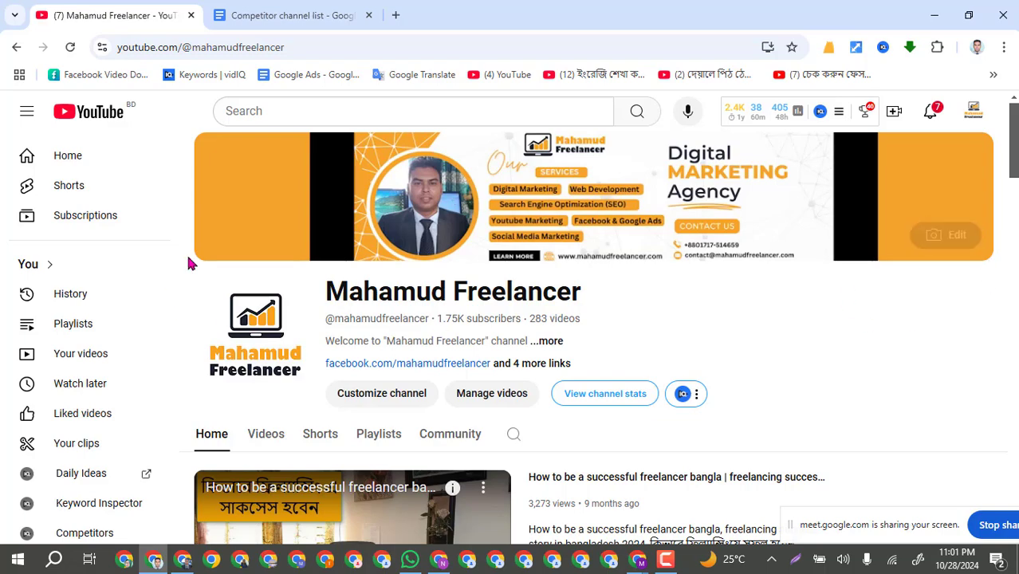
pyautogui.scroll(-5, 714, 351)
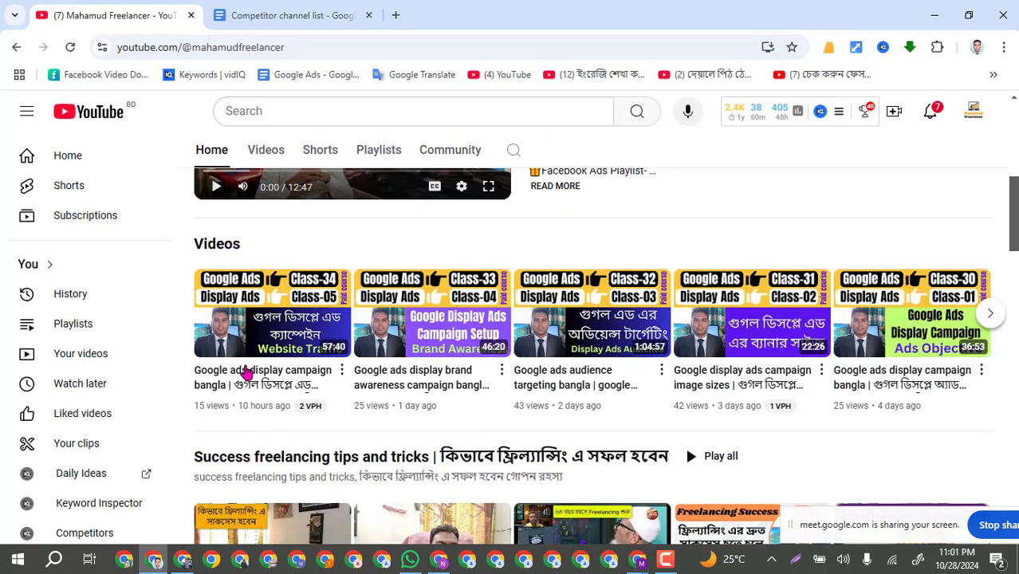
pyautogui.click(276, 334)
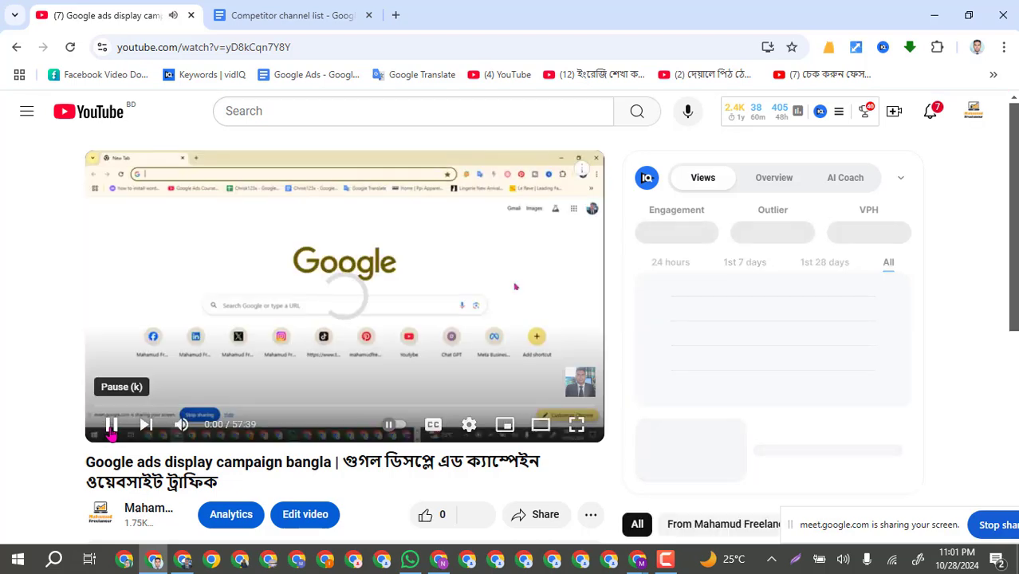
# Pause the campaign video and examine its watch page, checking the areas below the player and beside it around the suggested videos.
pyautogui.click(111, 429)
pyautogui.scroll(-3, 111, 430)
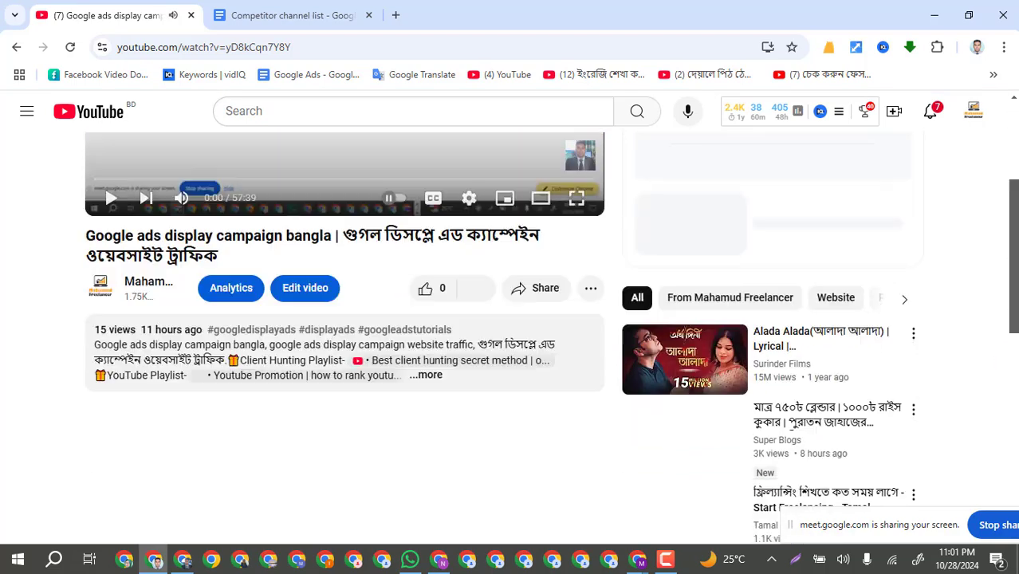
pyautogui.scroll(-1, 1013, 378)
pyautogui.scroll(2, 1013, 378)
pyautogui.scroll(2, 1008, 357)
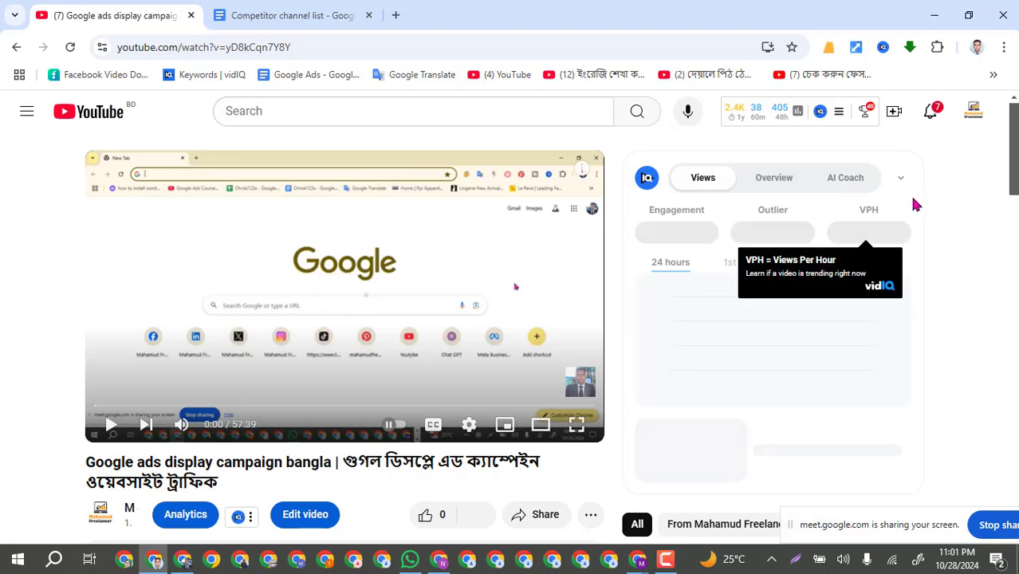
pyautogui.scroll(-1, 935, 192)
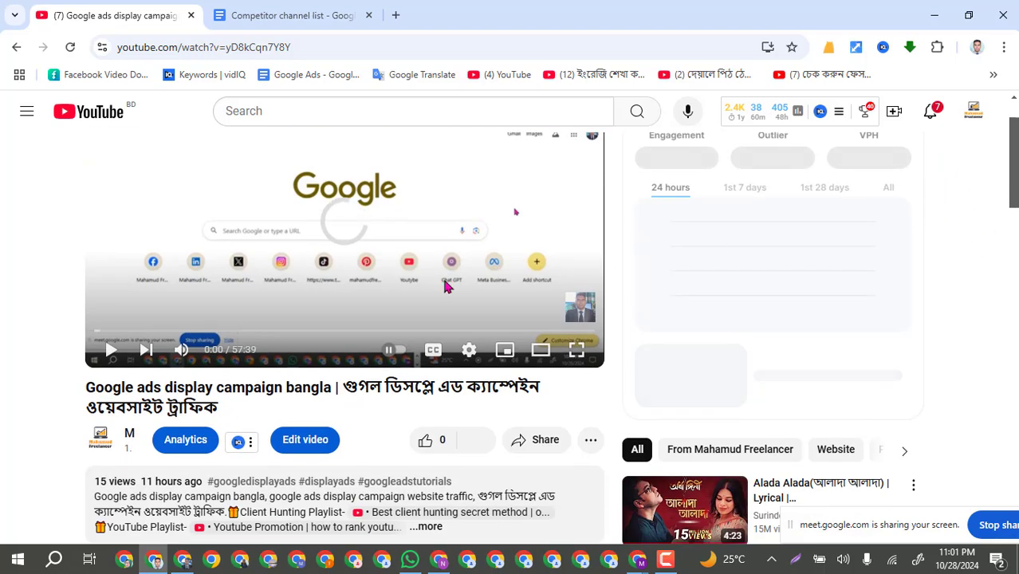
pyautogui.scroll(1, 472, 271)
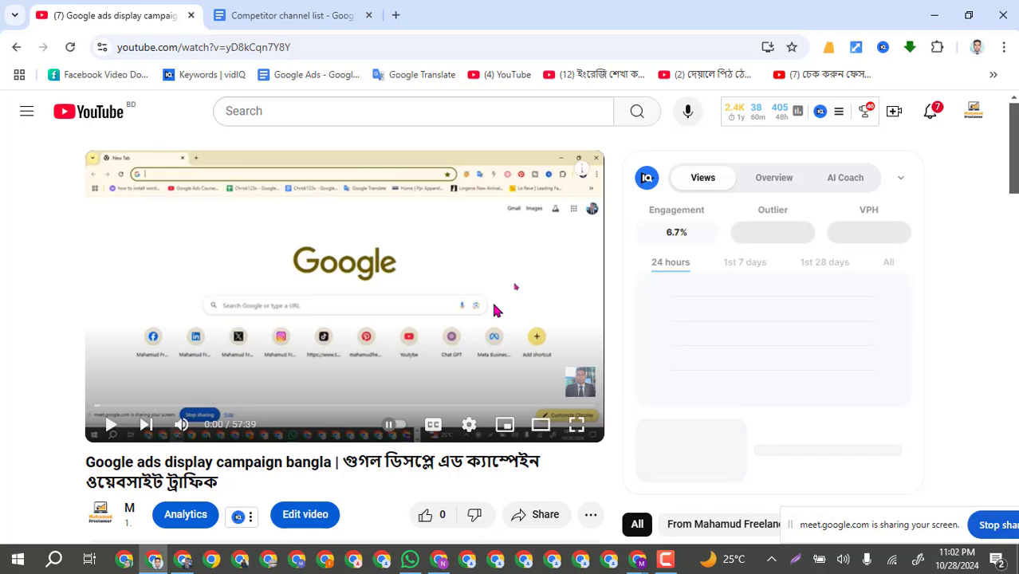
pyautogui.scroll(-1, 496, 309)
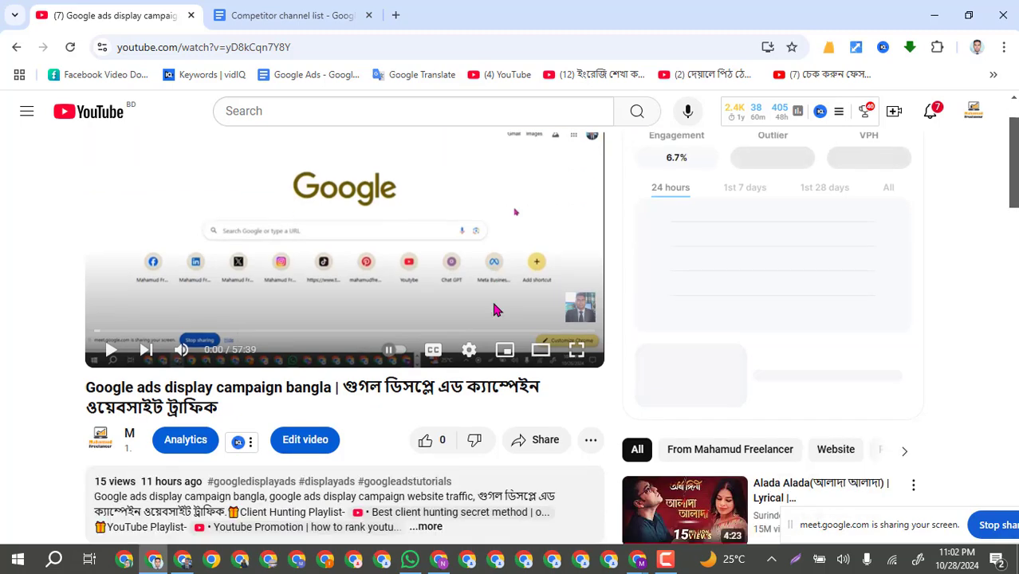
pyautogui.scroll(1, 496, 310)
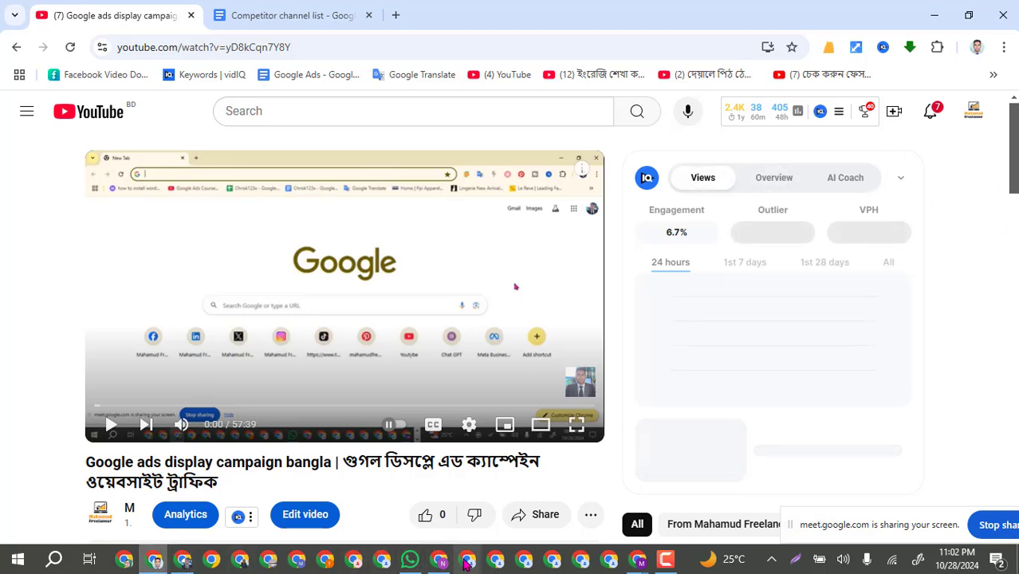
# Switch back to the Google Ads campaign and examine the next YouTube preview layout, checking the large image, headline, description and Visit site button.
pyautogui.click(187, 562)
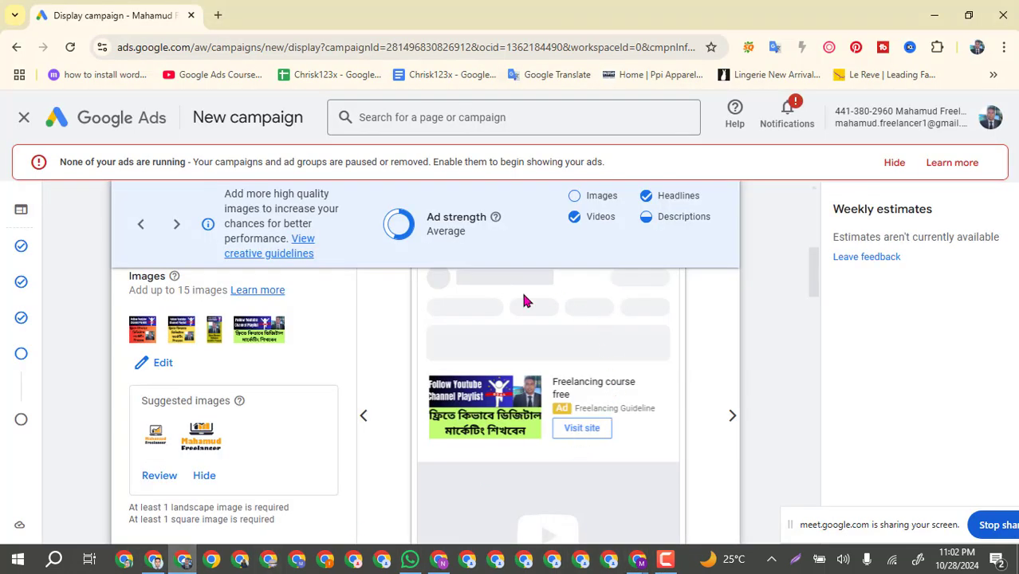
pyautogui.scroll(-2, 563, 525)
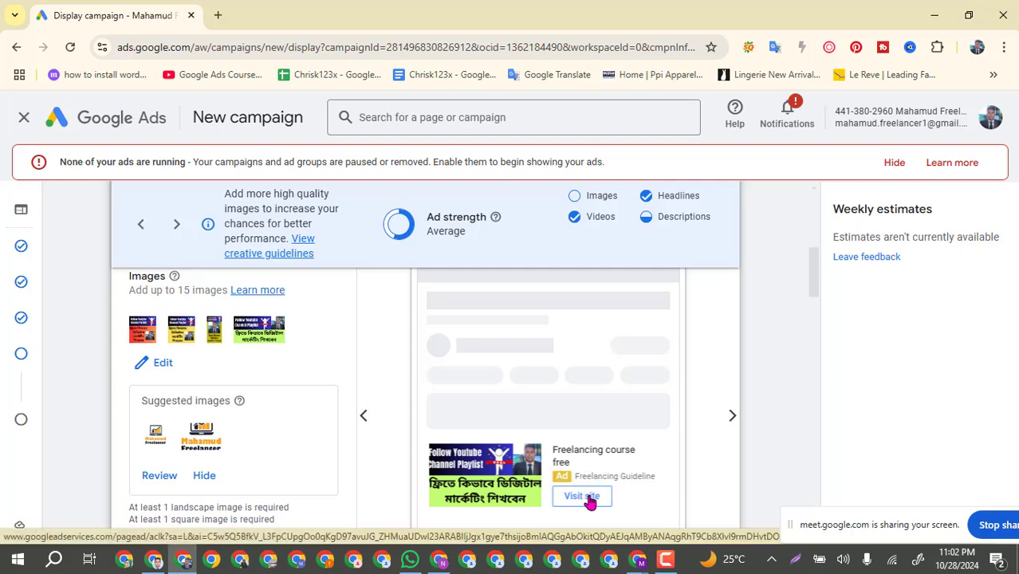
pyautogui.click(725, 421)
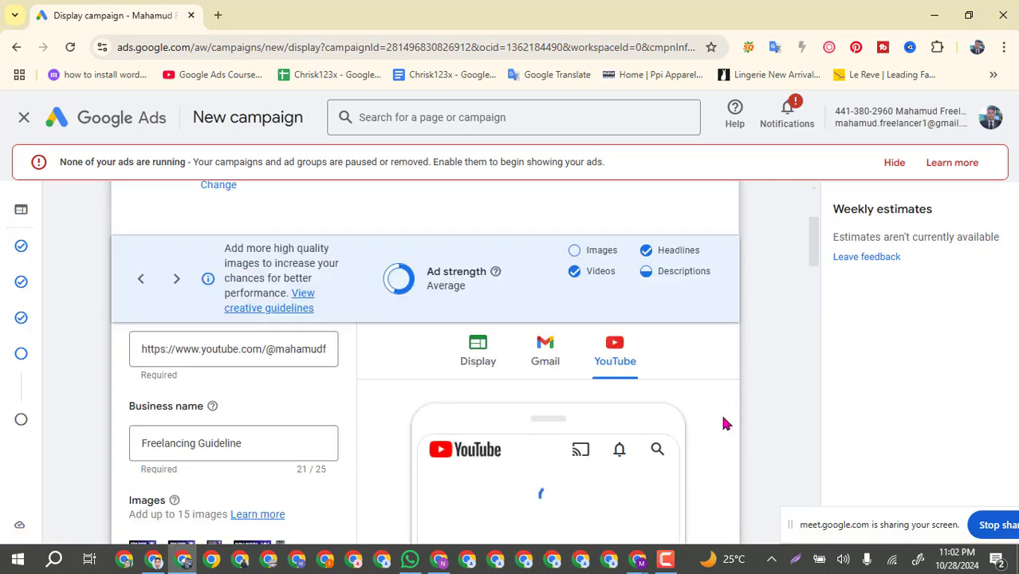
pyautogui.scroll(-1, 725, 423)
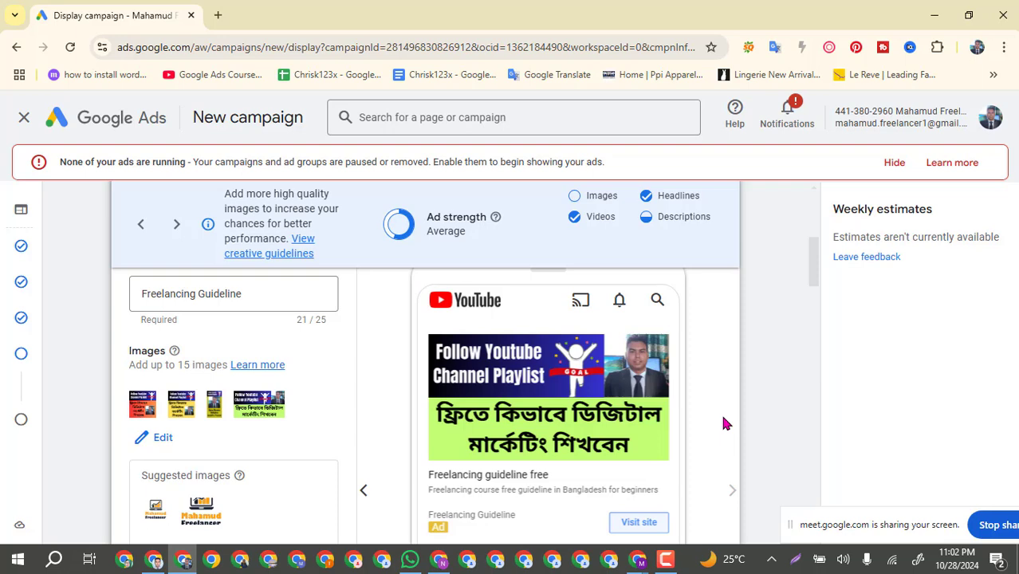
pyautogui.scroll(-1, 717, 424)
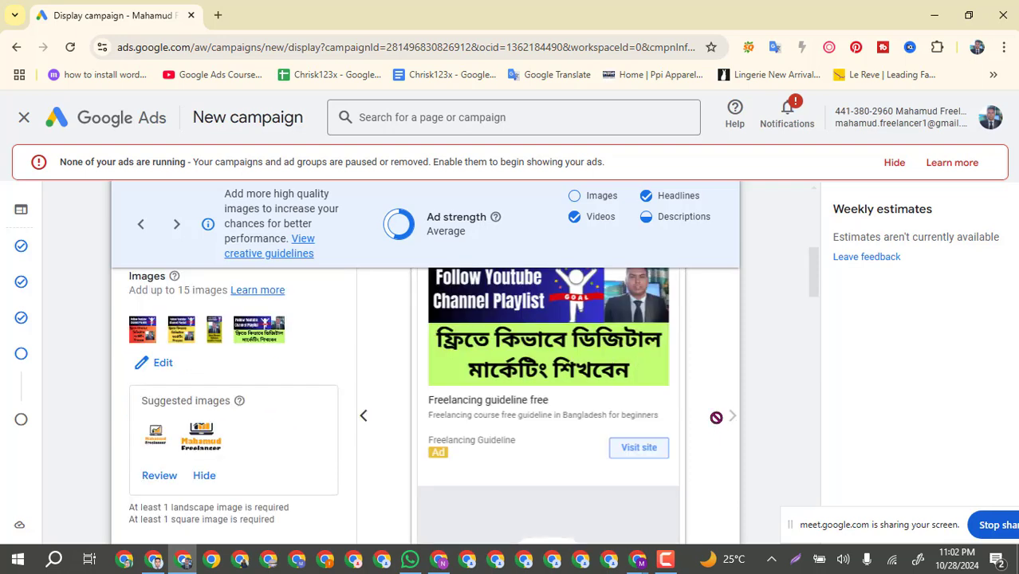
pyautogui.scroll(1, 717, 423)
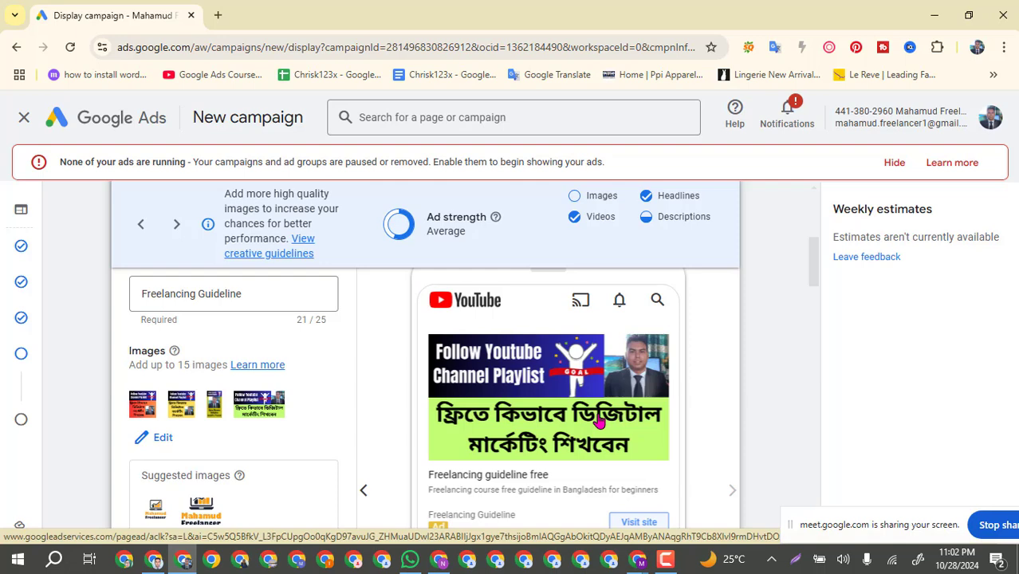
pyautogui.scroll(-1, 558, 375)
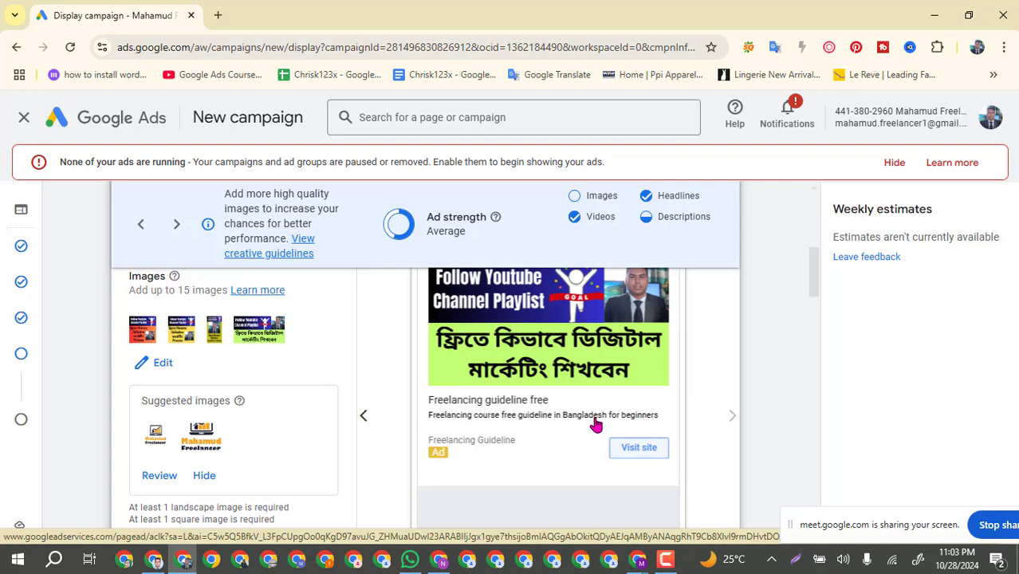
pyautogui.scroll(1, 596, 425)
pyautogui.scroll(-1, 603, 416)
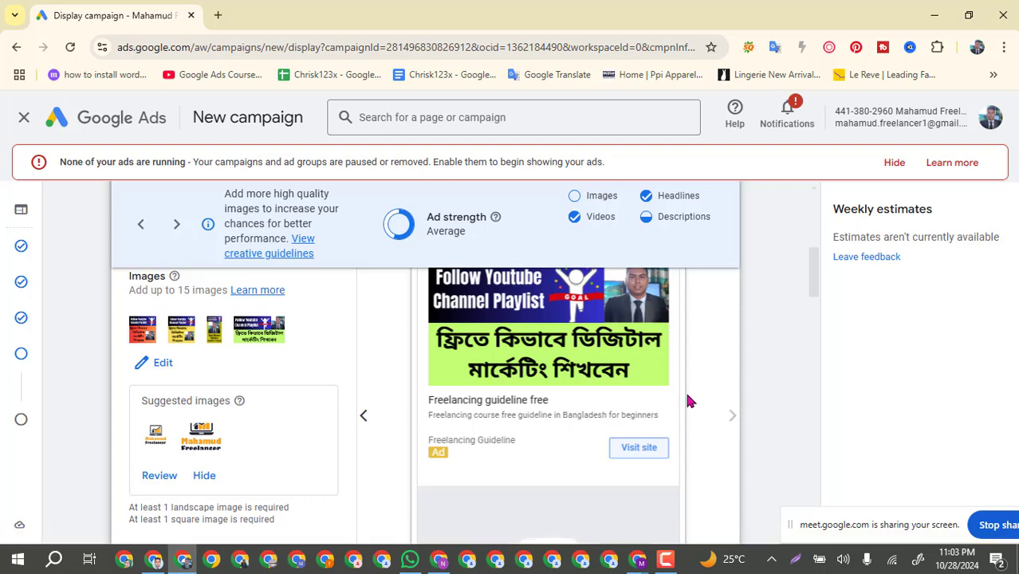
# Review the rest of the ad form, from the headlines and long headline through the call to action text to its end.
pyautogui.scroll(-4, 614, 422)
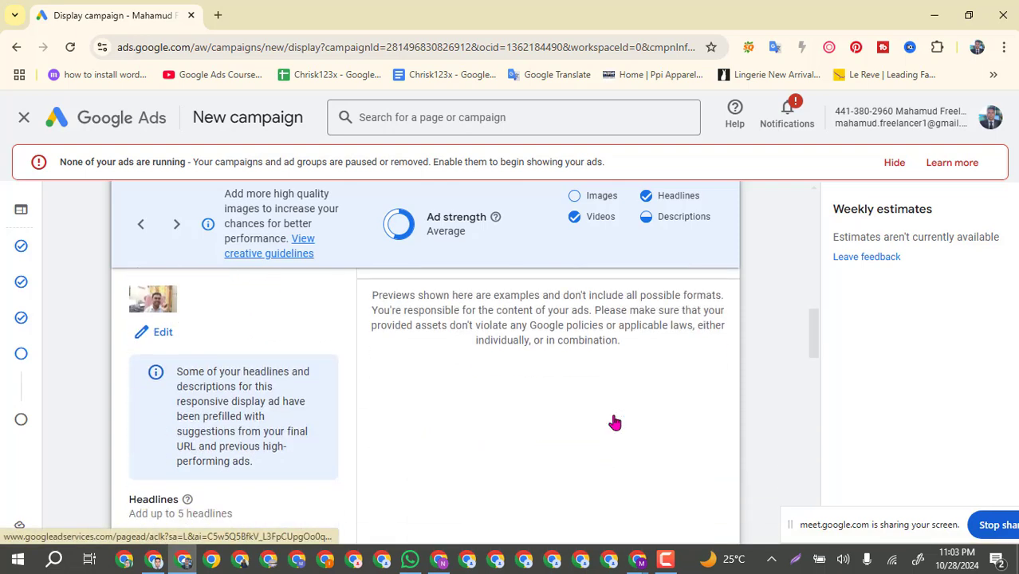
pyautogui.scroll(-10, 615, 423)
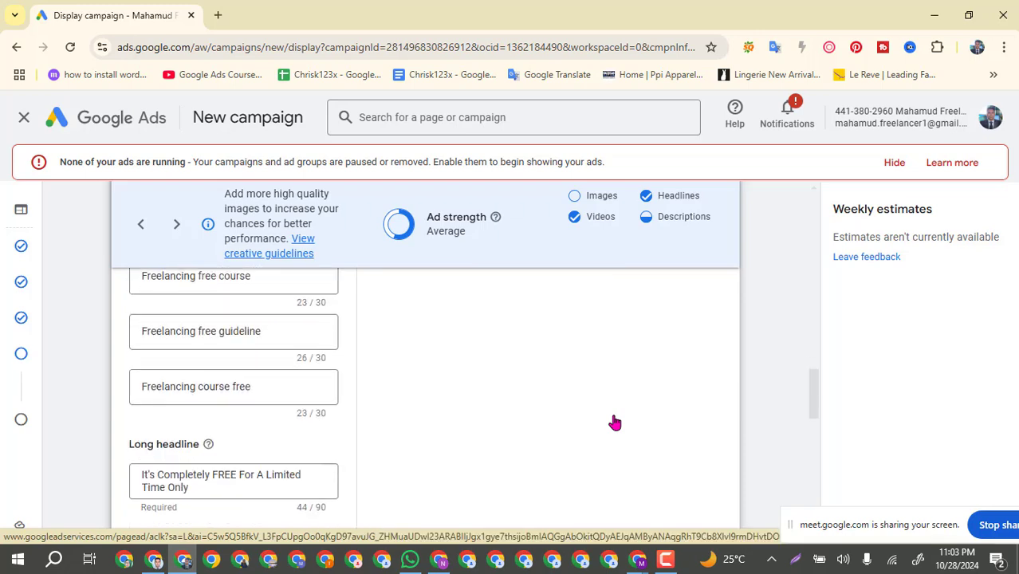
pyautogui.scroll(-8, 614, 422)
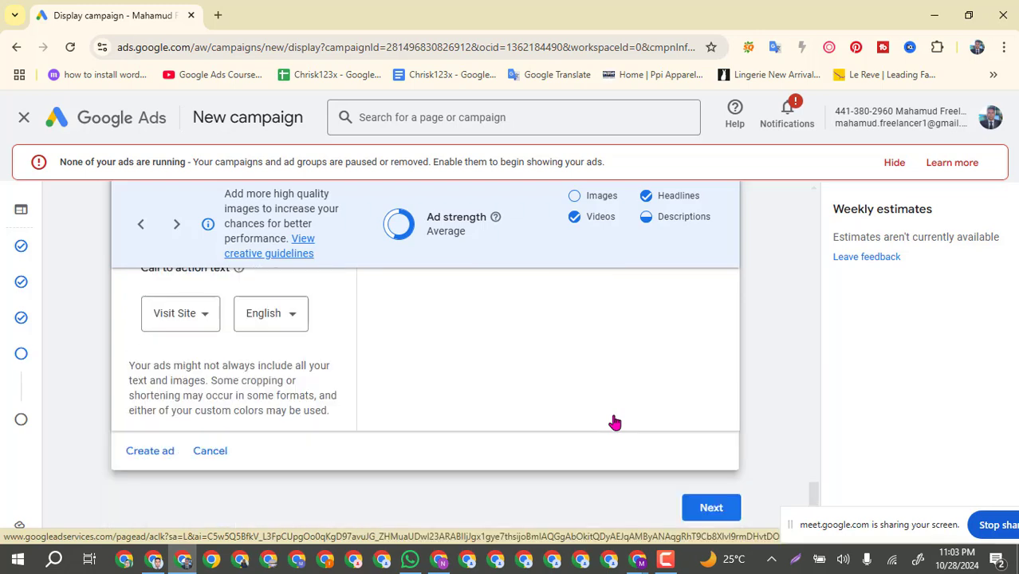